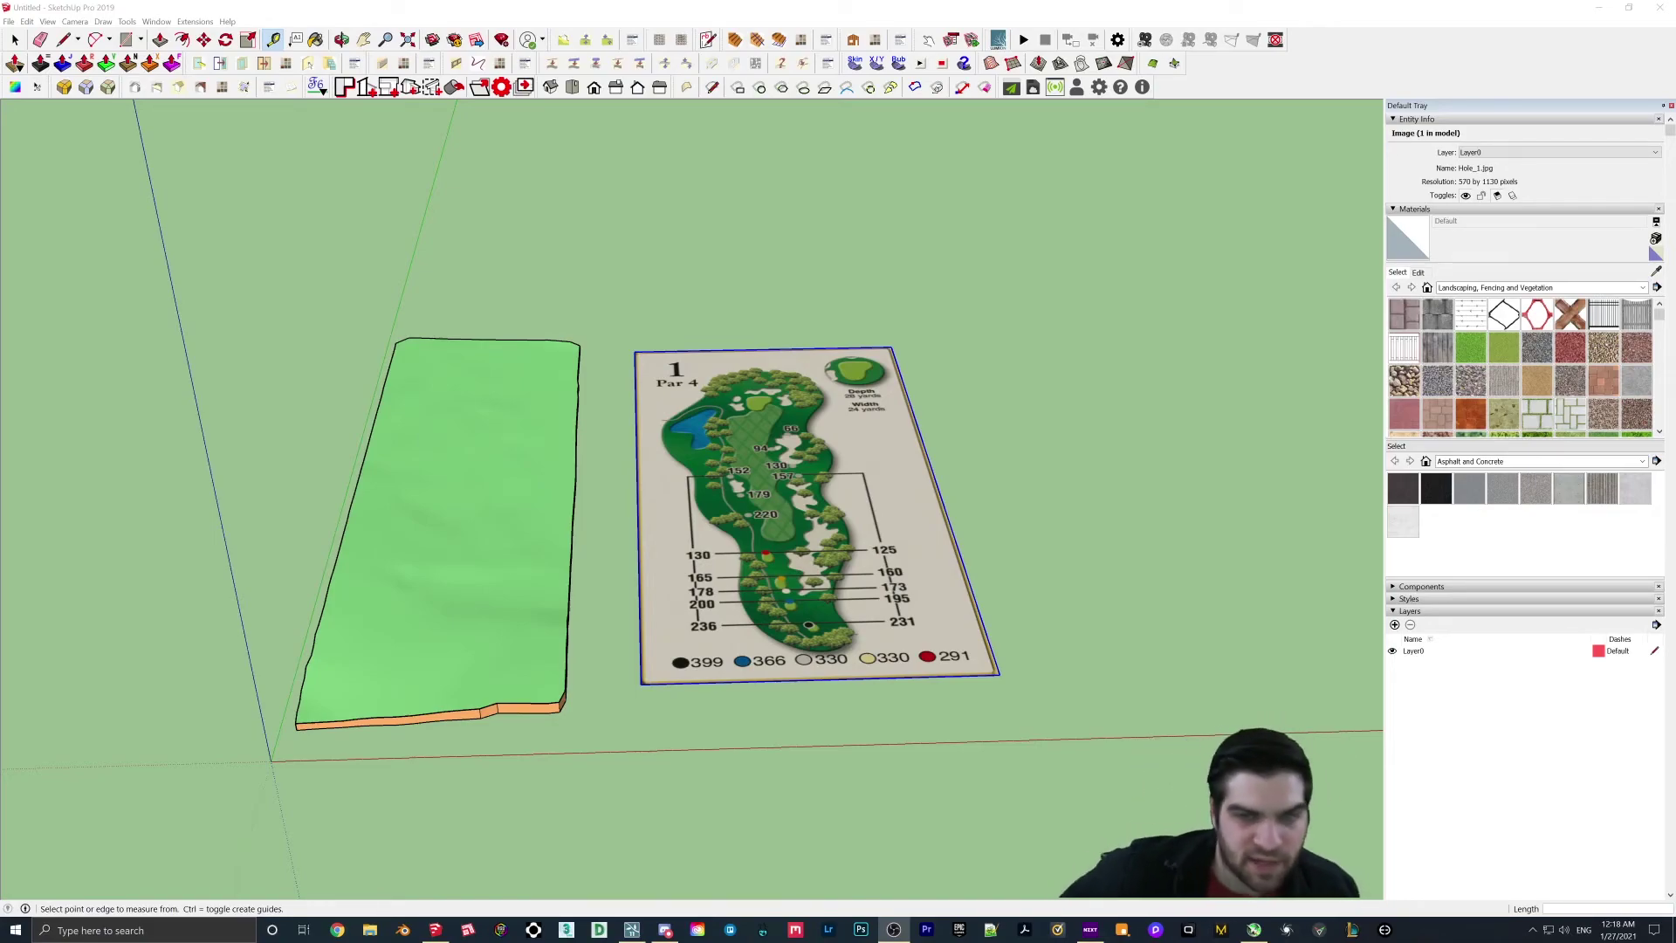
Step: Scale down the Hole_1.jpg scorecard image and move it slightly so it sits beside the green terrain
middle_click_drag(575, 475, 771, 599)
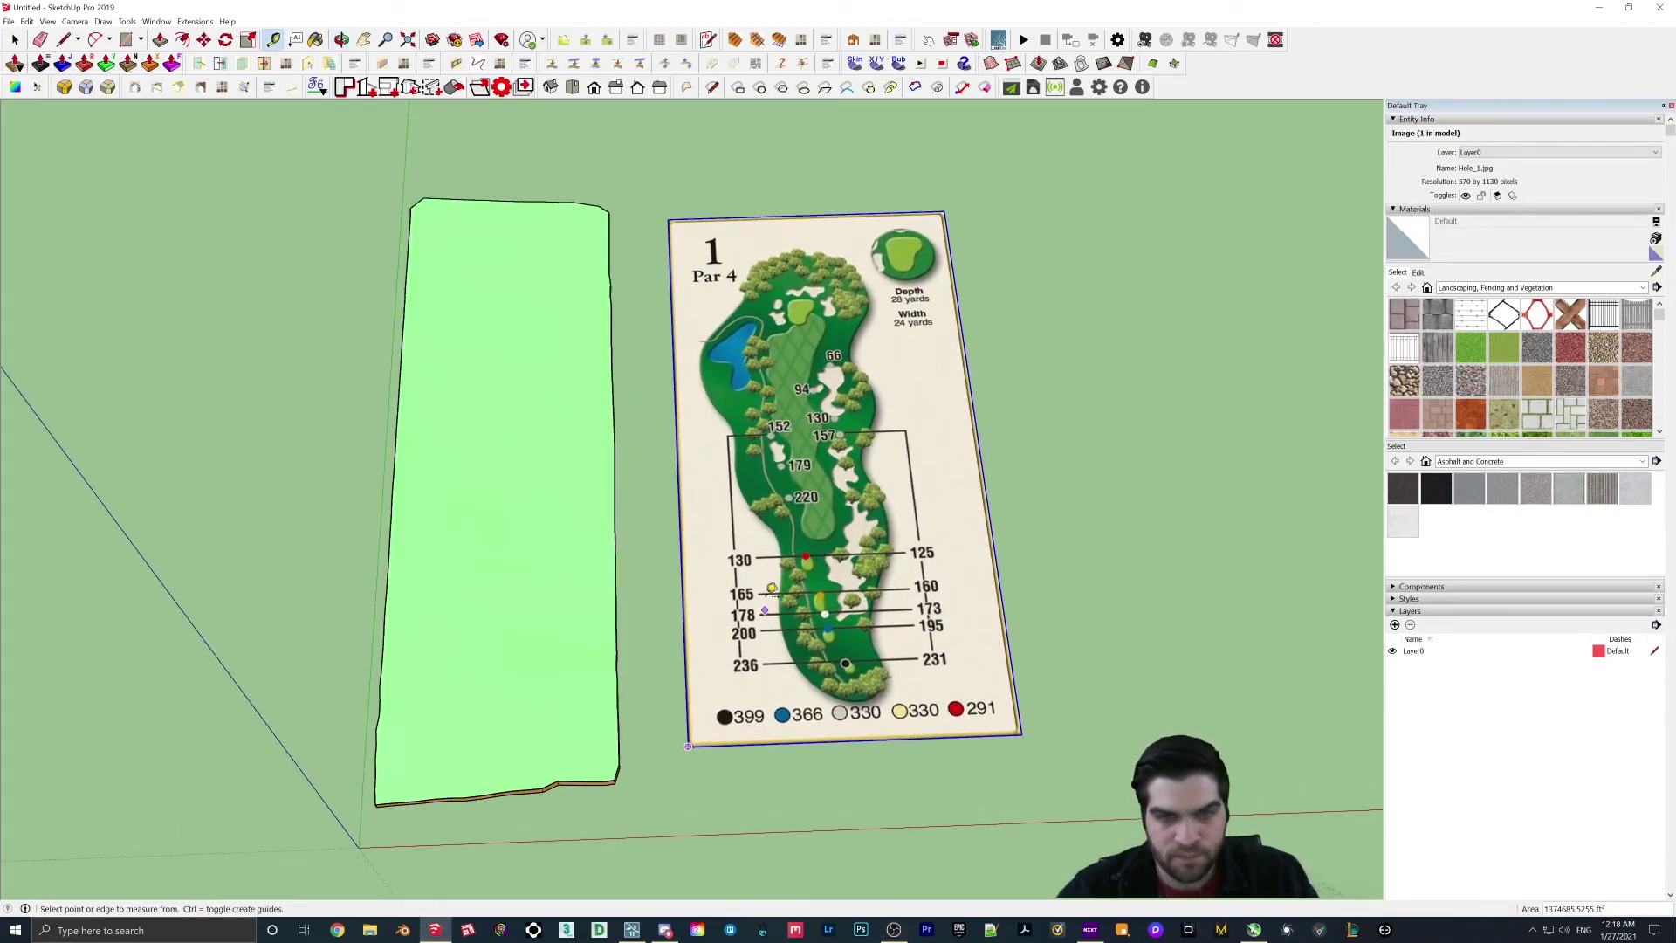
middle_click_drag(711, 550, 822, 519)
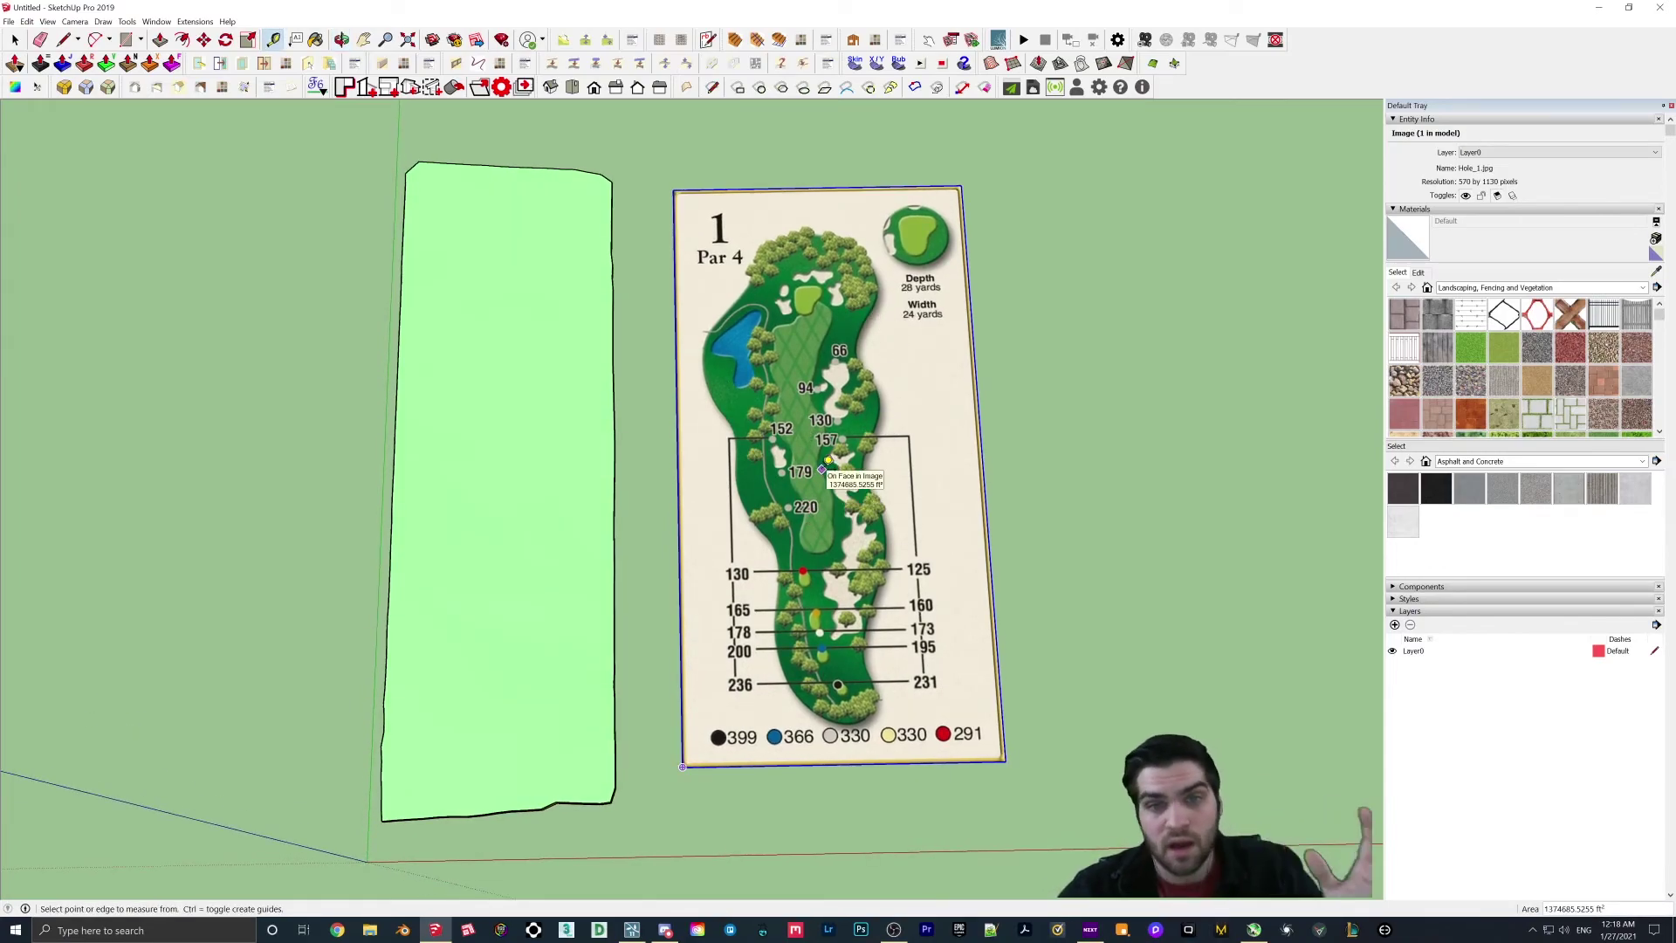
middle_click_drag(765, 524, 821, 397)
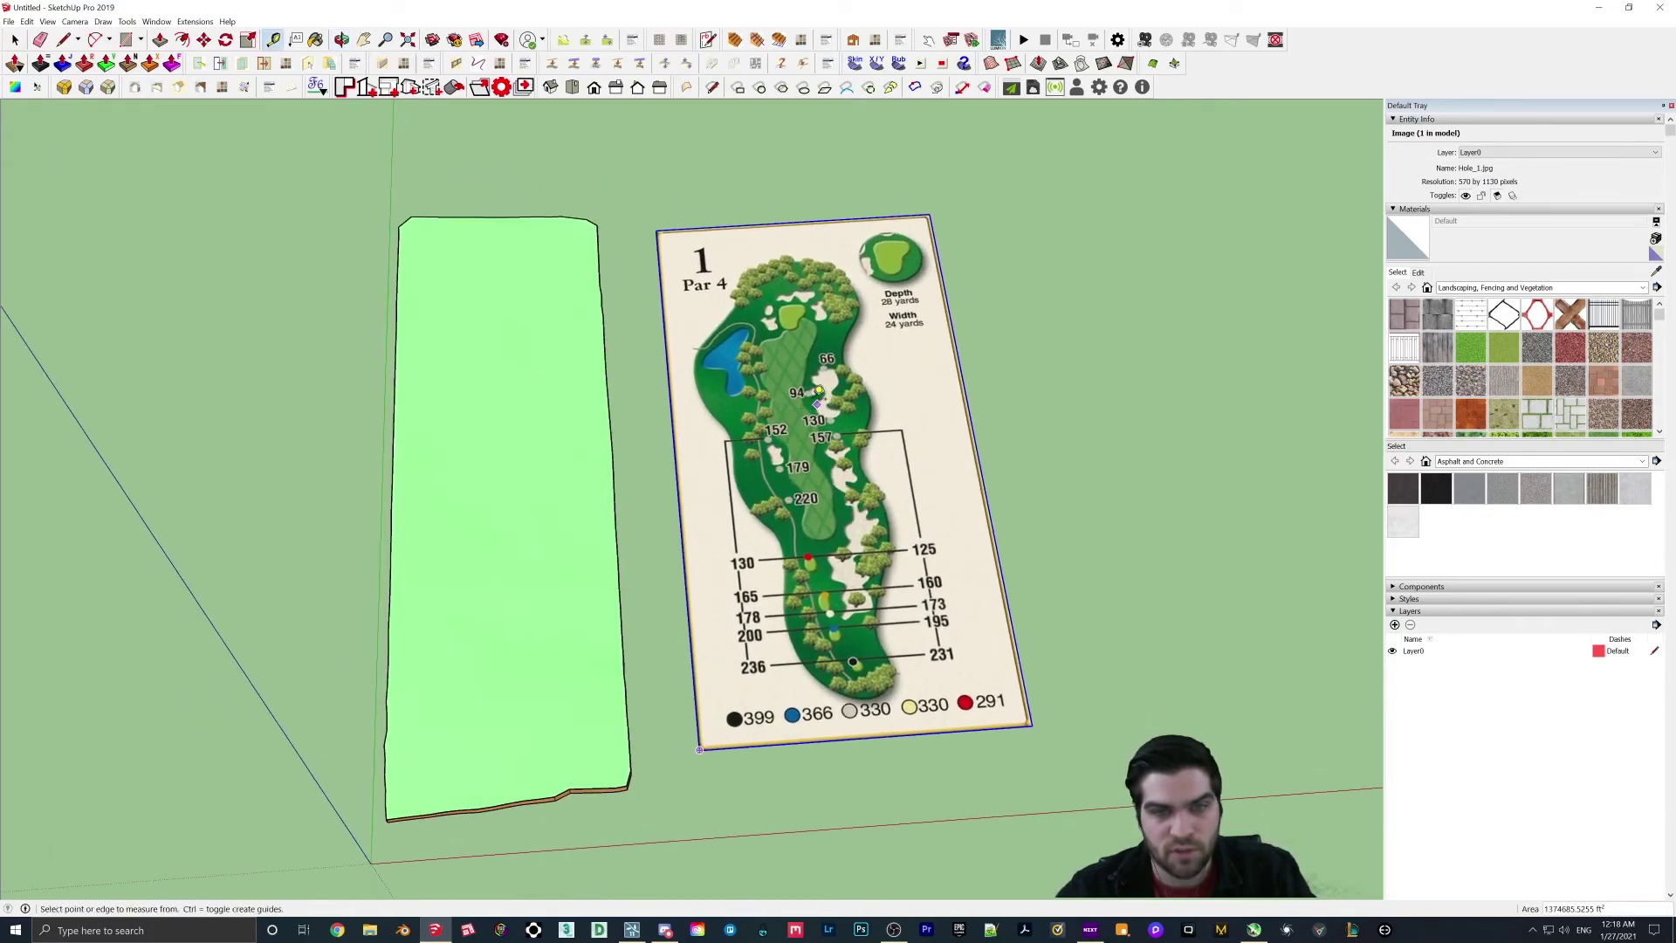
key("s")
left_click_drag(931, 216, 849, 357)
key("m")
mouse_move(791, 471)
left_mouse_down()
mouse_move(785, 415)
mouse_move(785, 463)
left_mouse_up()
middle_click_drag(489, 515, 335, 550)
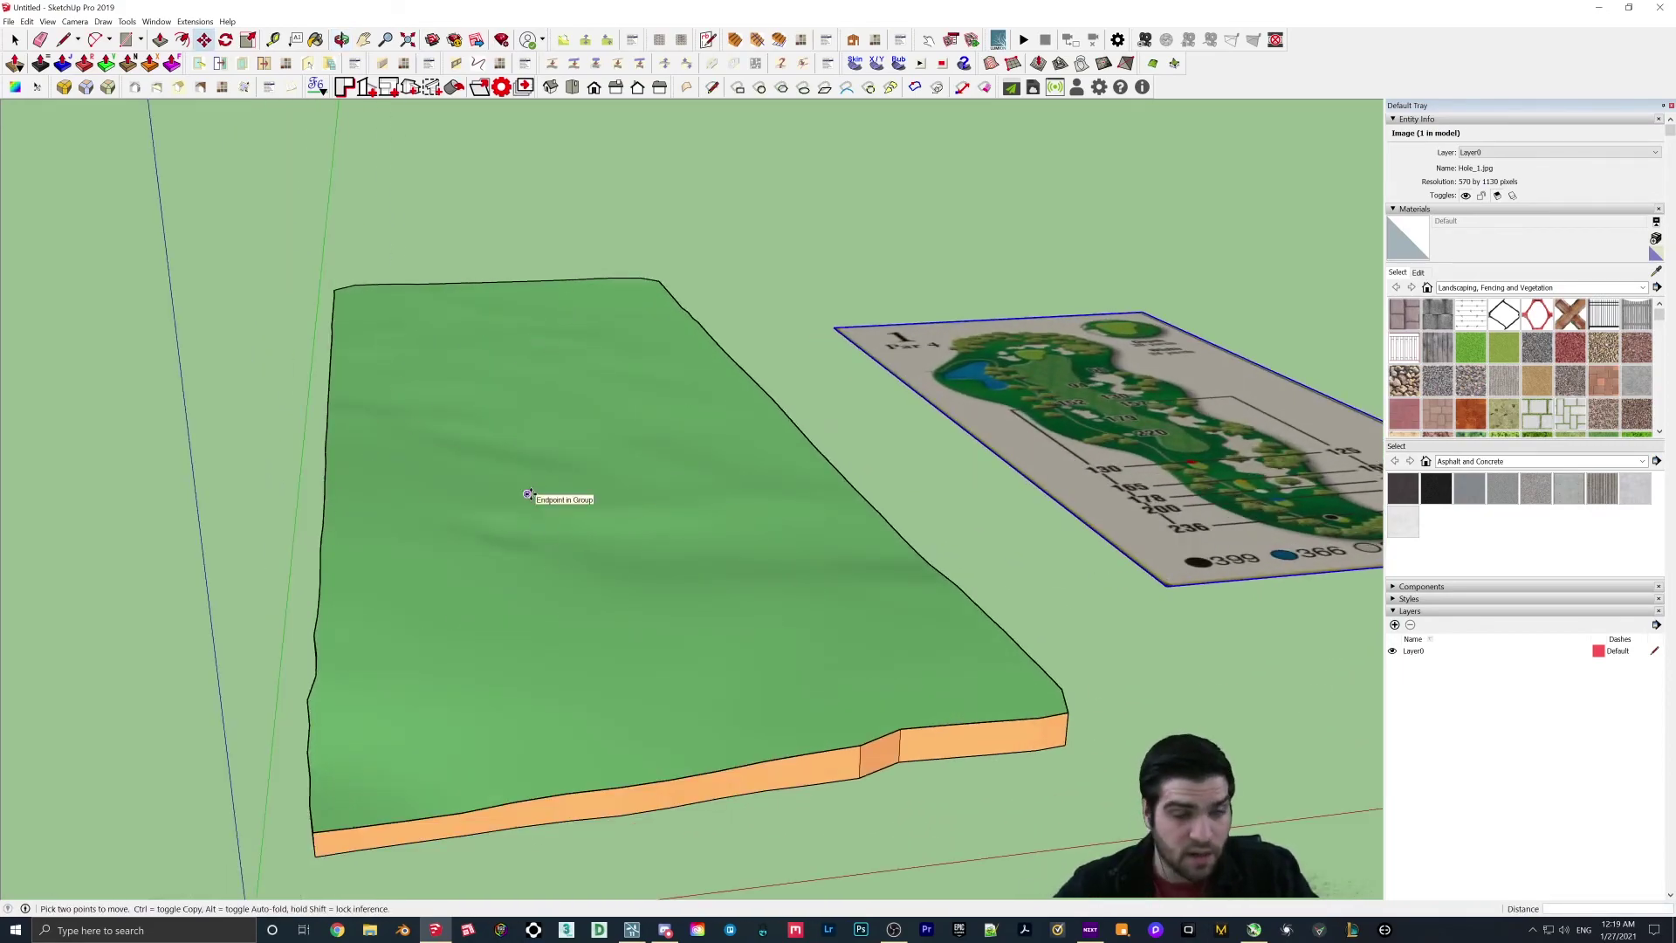
mouse_move(541, 494)
middle_mouse_down()
mouse_move(662, 375)
mouse_move(644, 423)
mouse_move(584, 449)
mouse_move(555, 416)
mouse_move(580, 325)
mouse_move(615, 345)
mouse_move(638, 420)
mouse_move(655, 411)
mouse_move(565, 486)
middle_mouse_up()
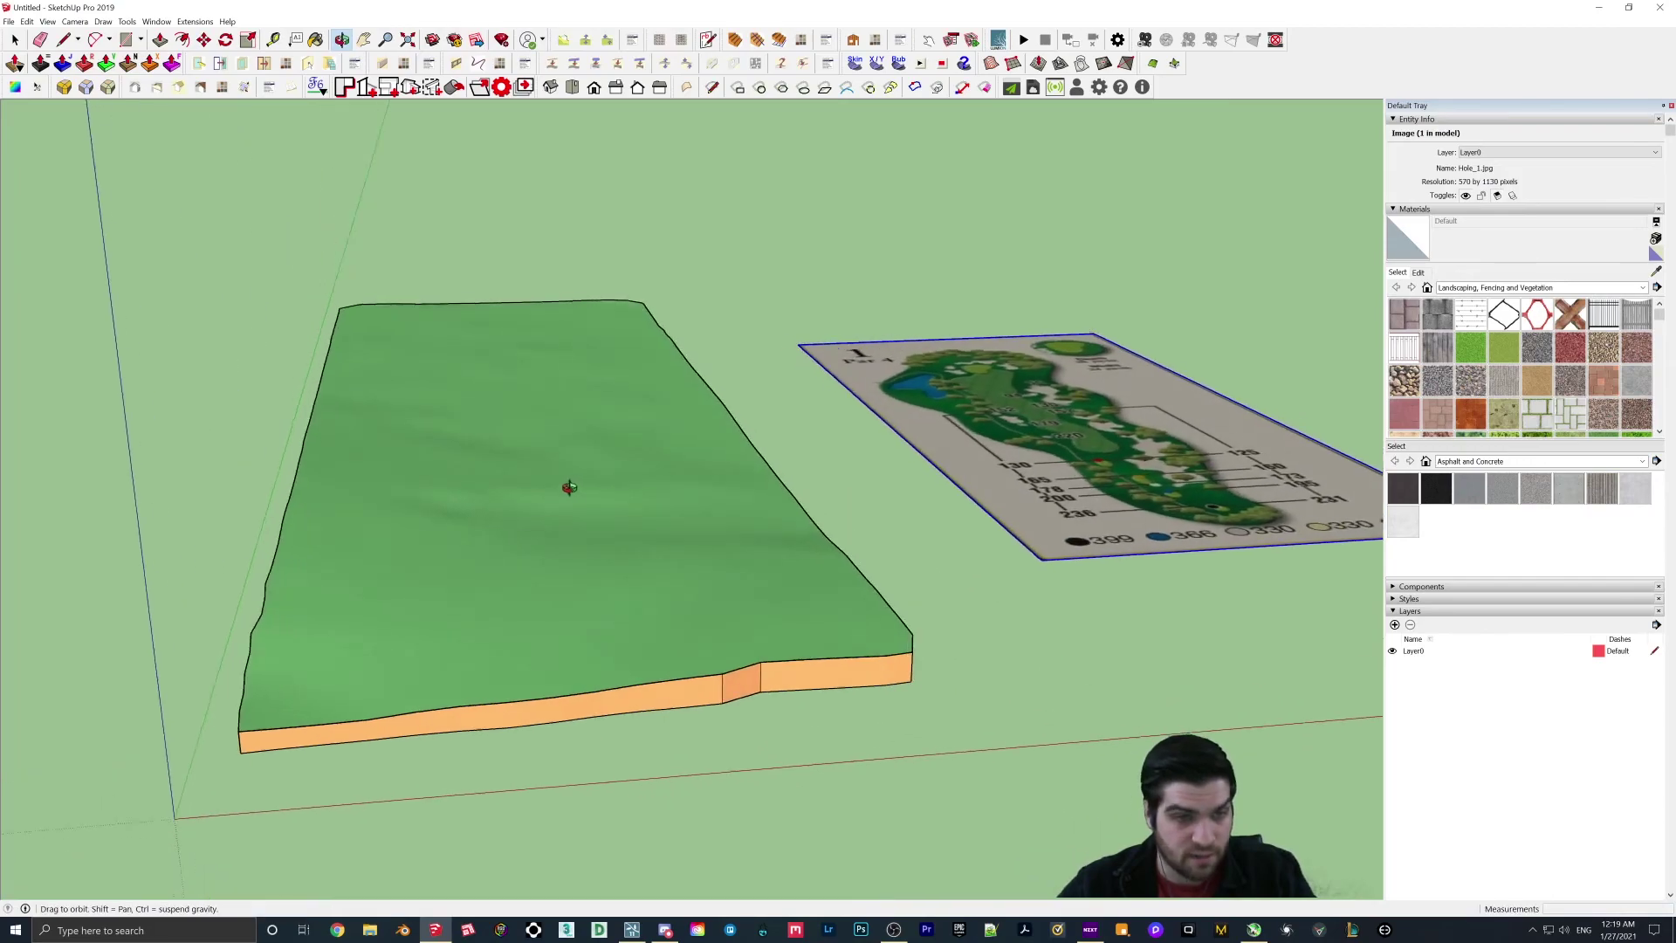
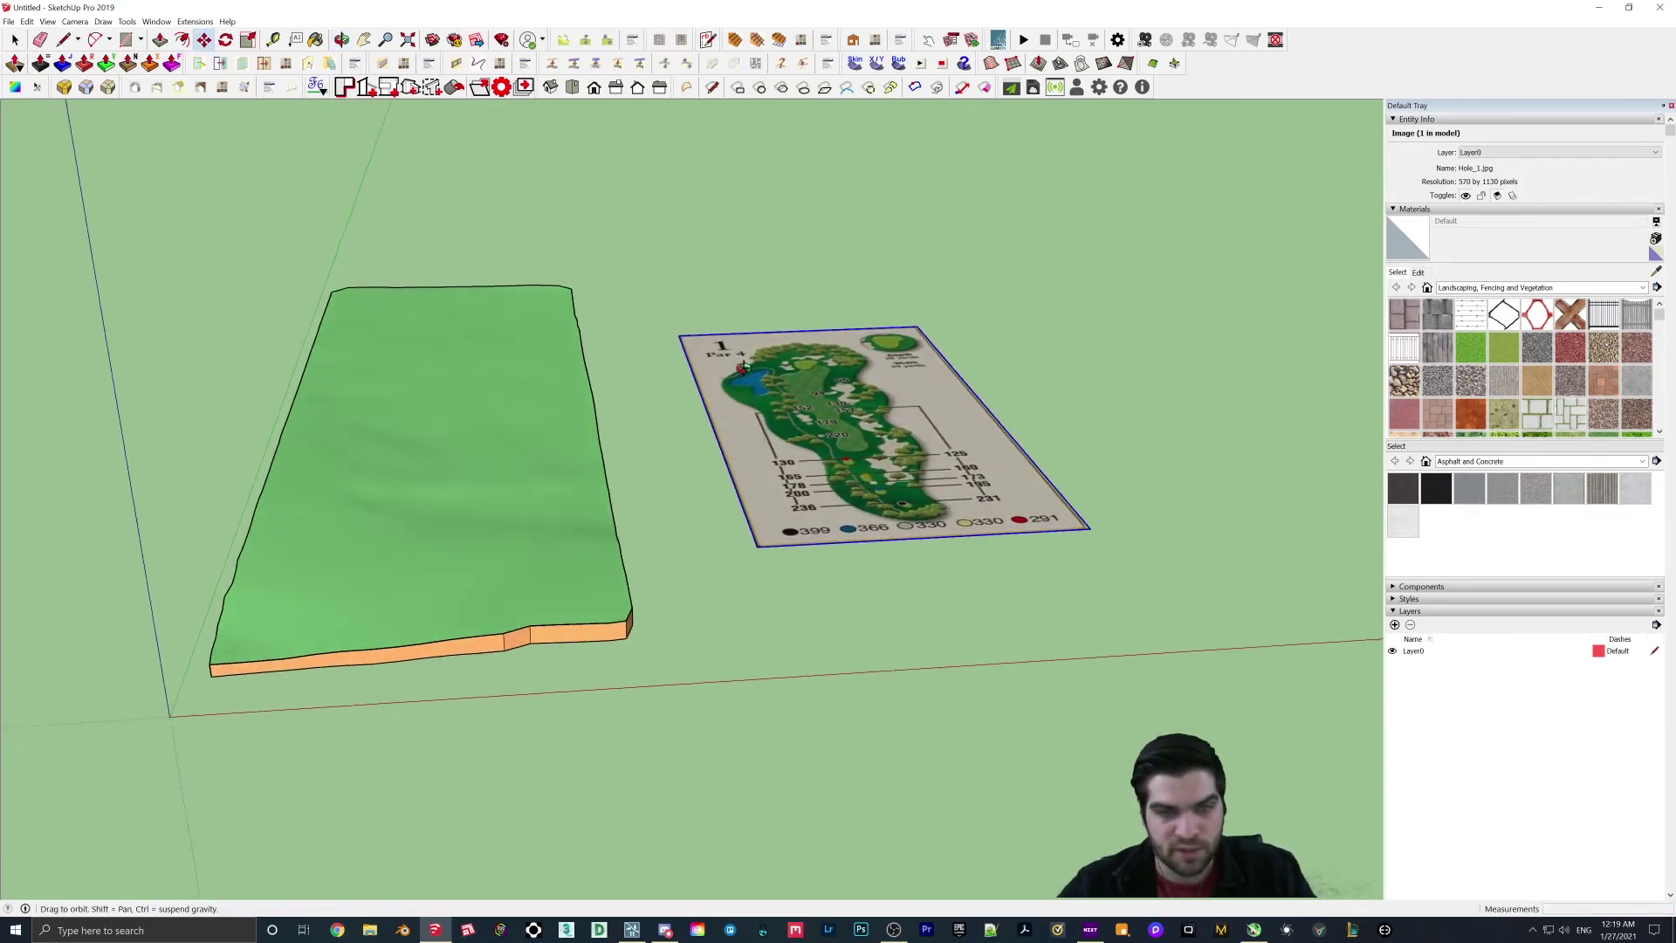
scroll(292, 319, "up", 4)
middle_click_drag(494, 474, 528, 640)
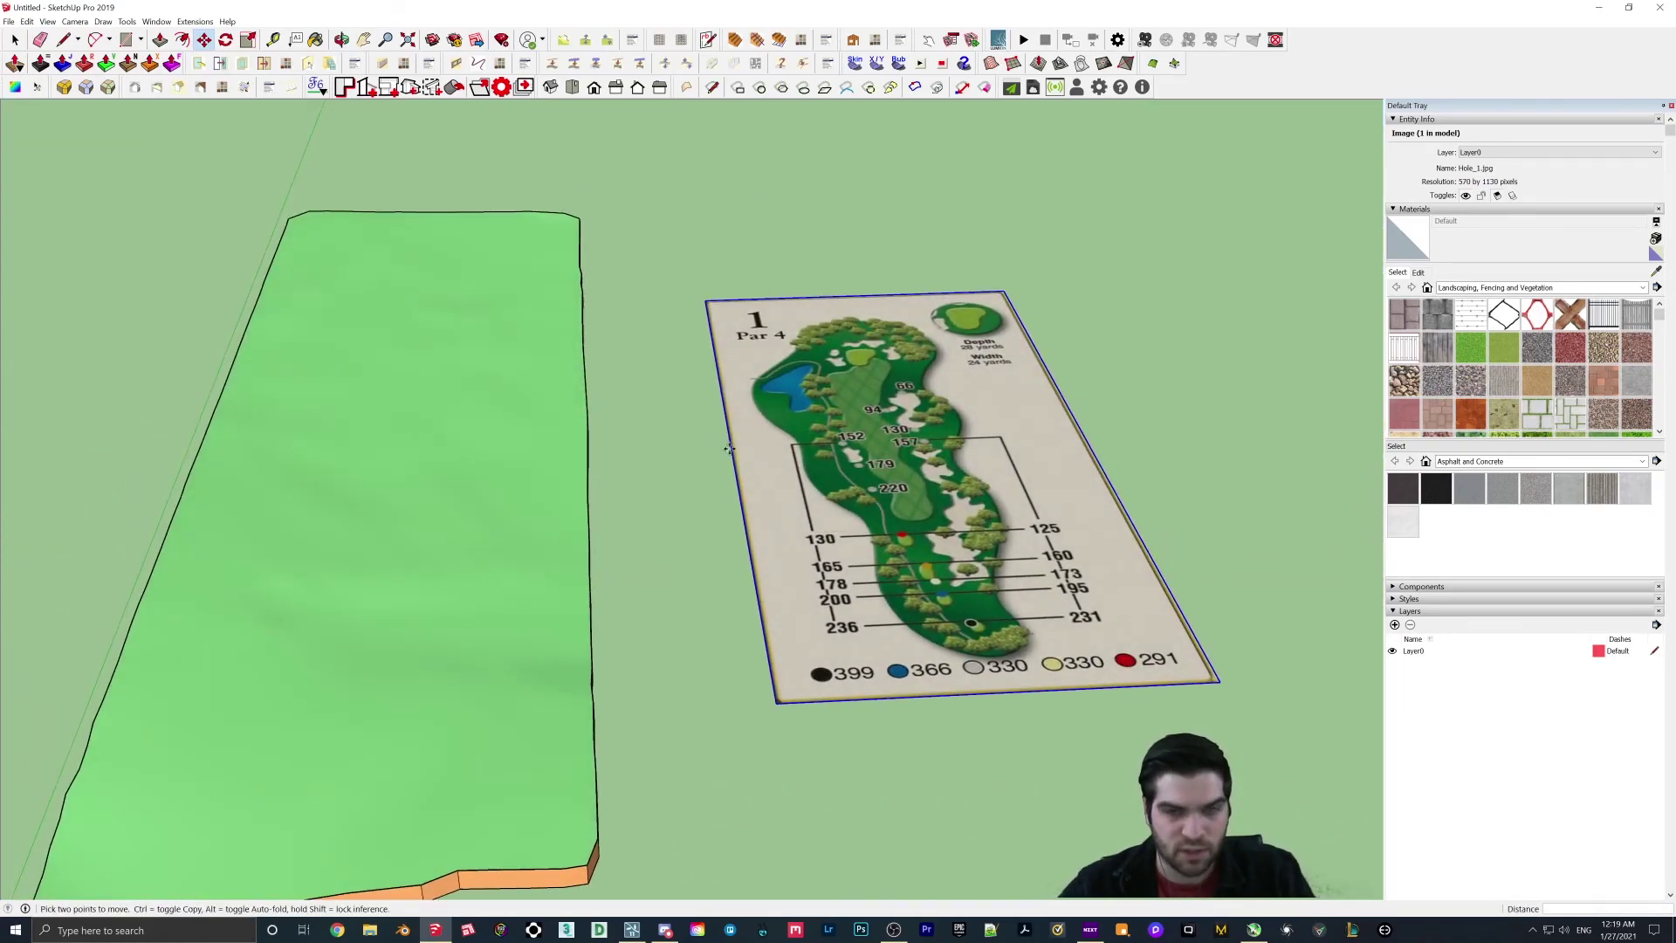
middle_click_drag(1084, 559, 756, 650)
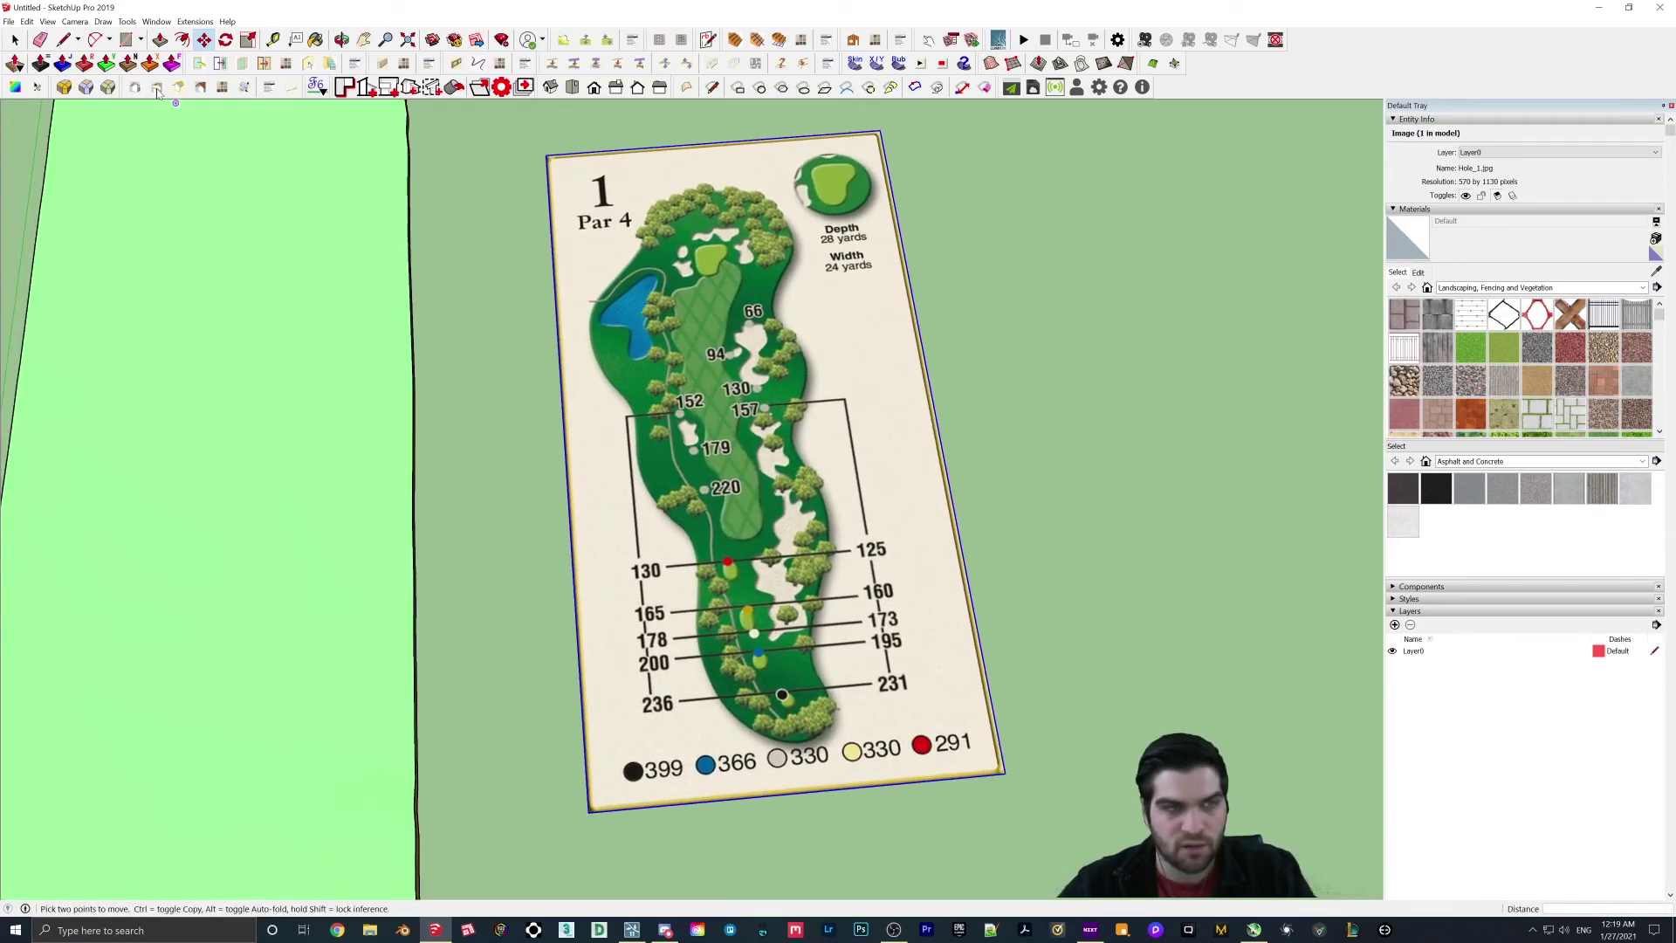
key("a")
scroll(668, 617, "up", 1)
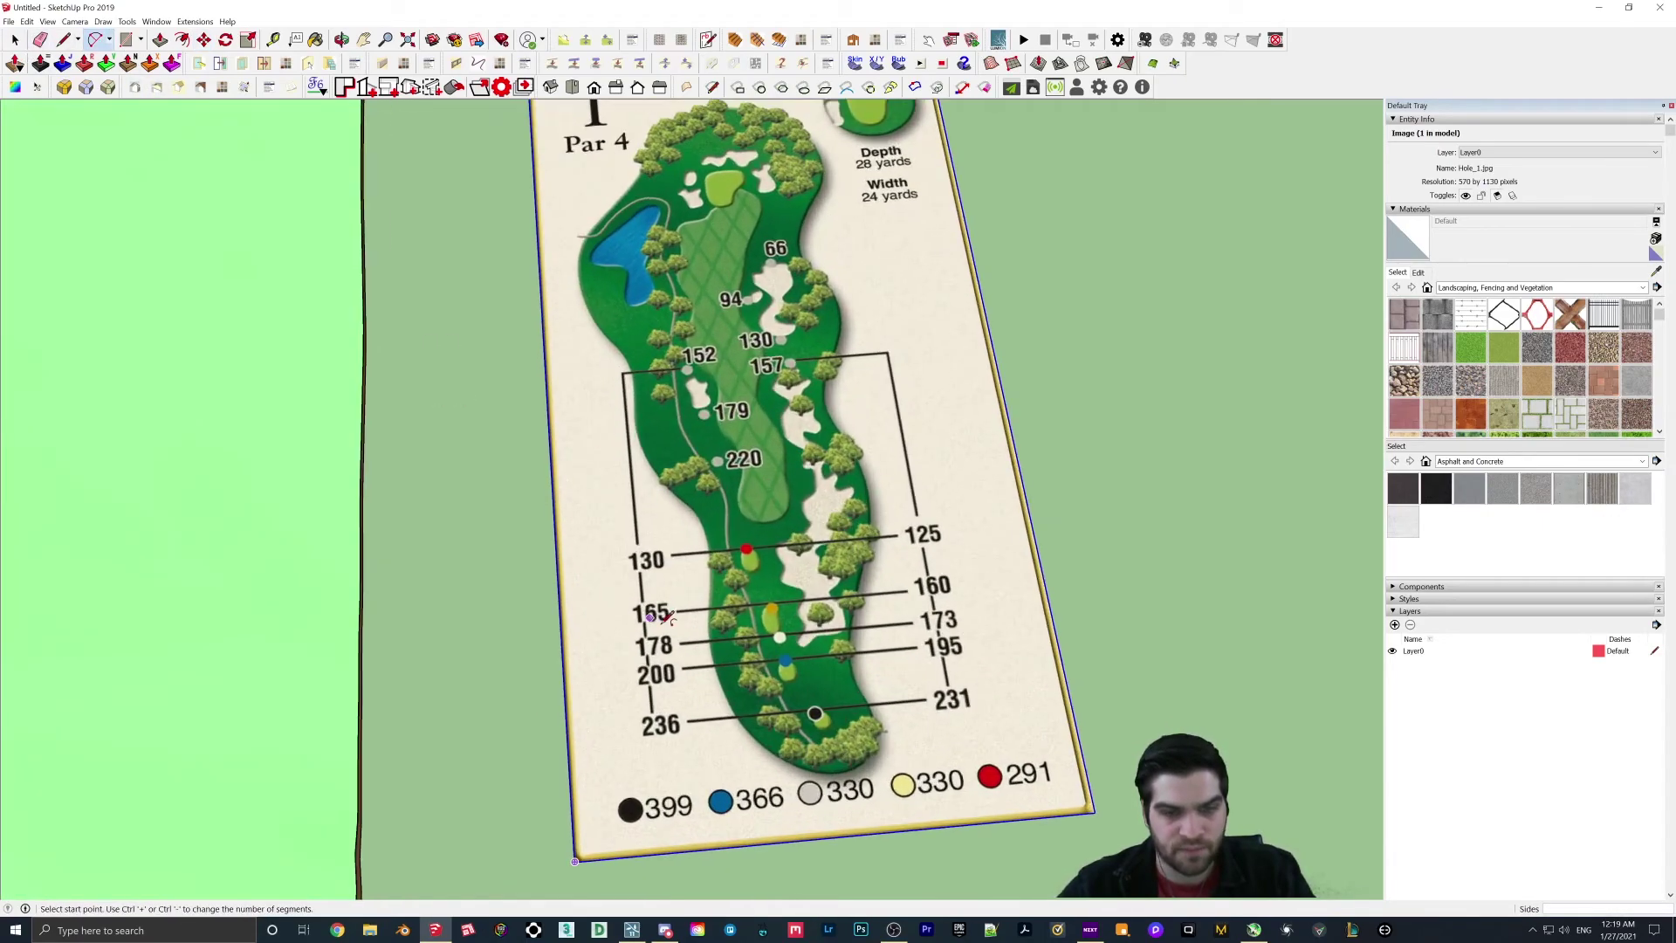
left_click(744, 720)
key("Escape")
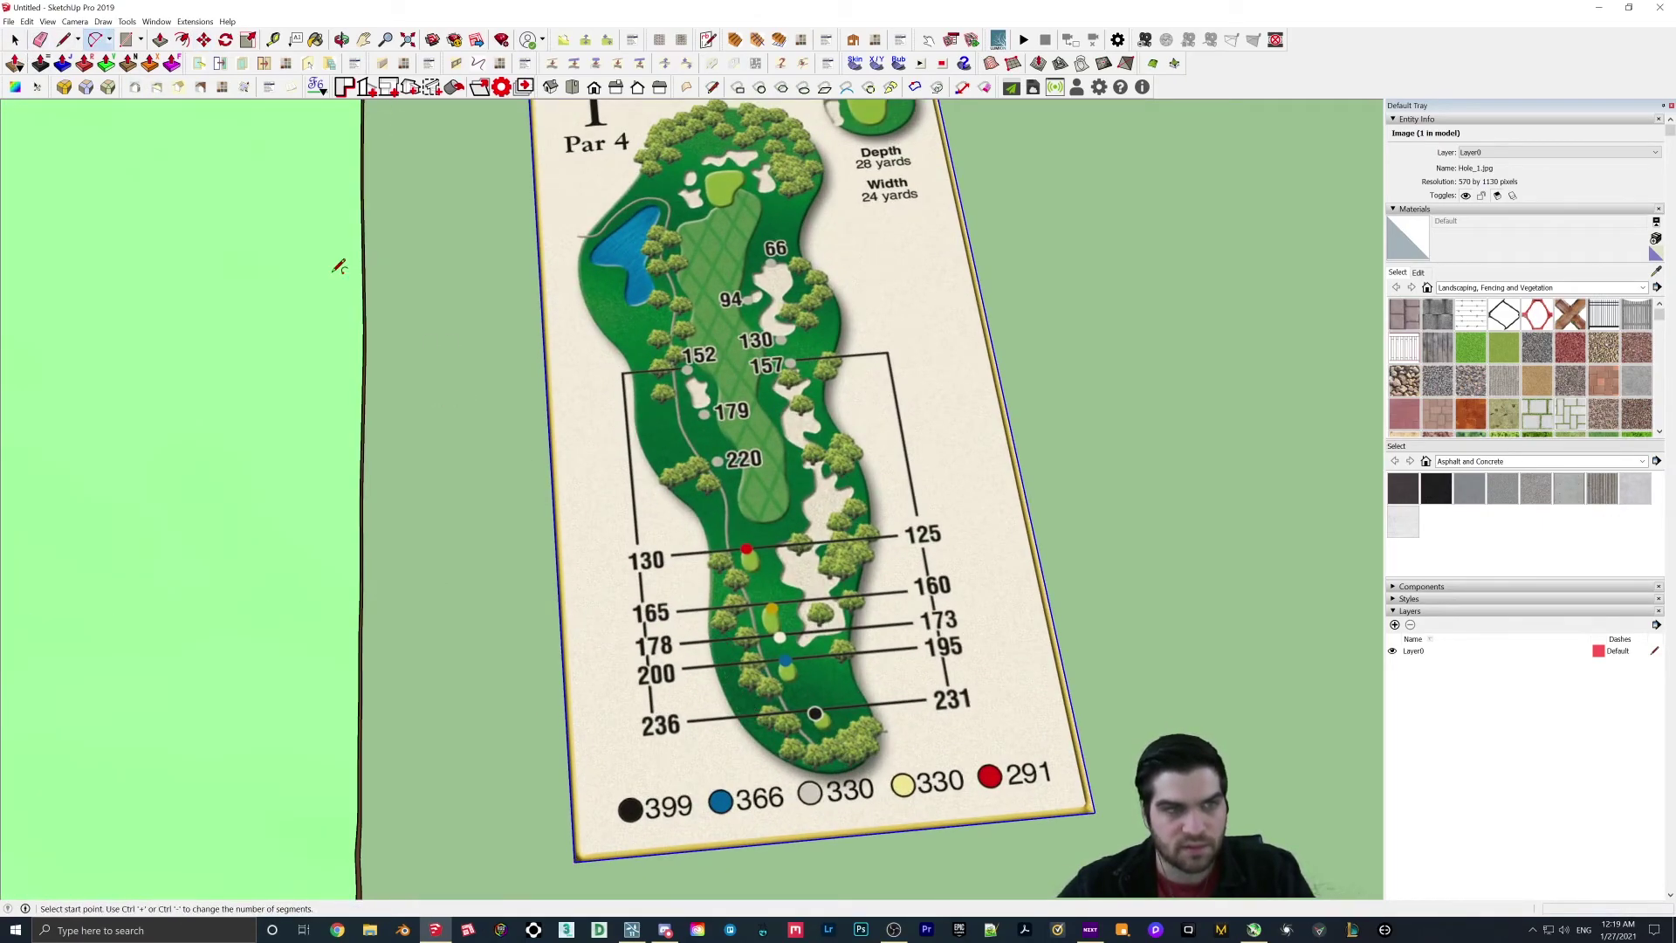
left_click(108, 41)
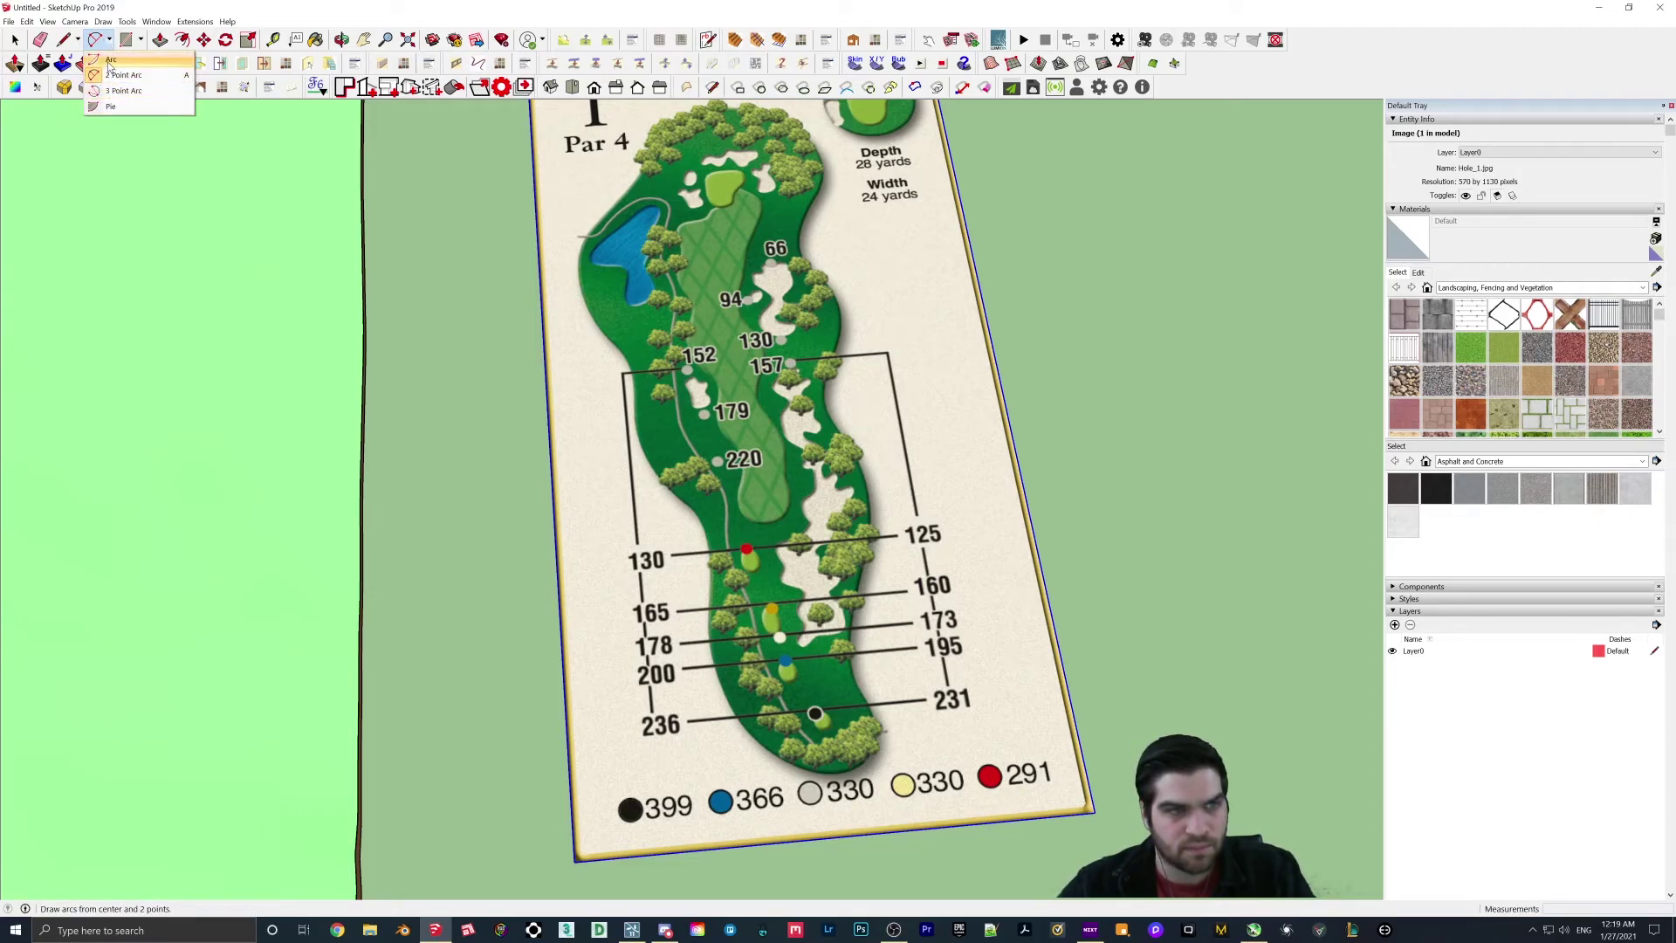
left_click(110, 61)
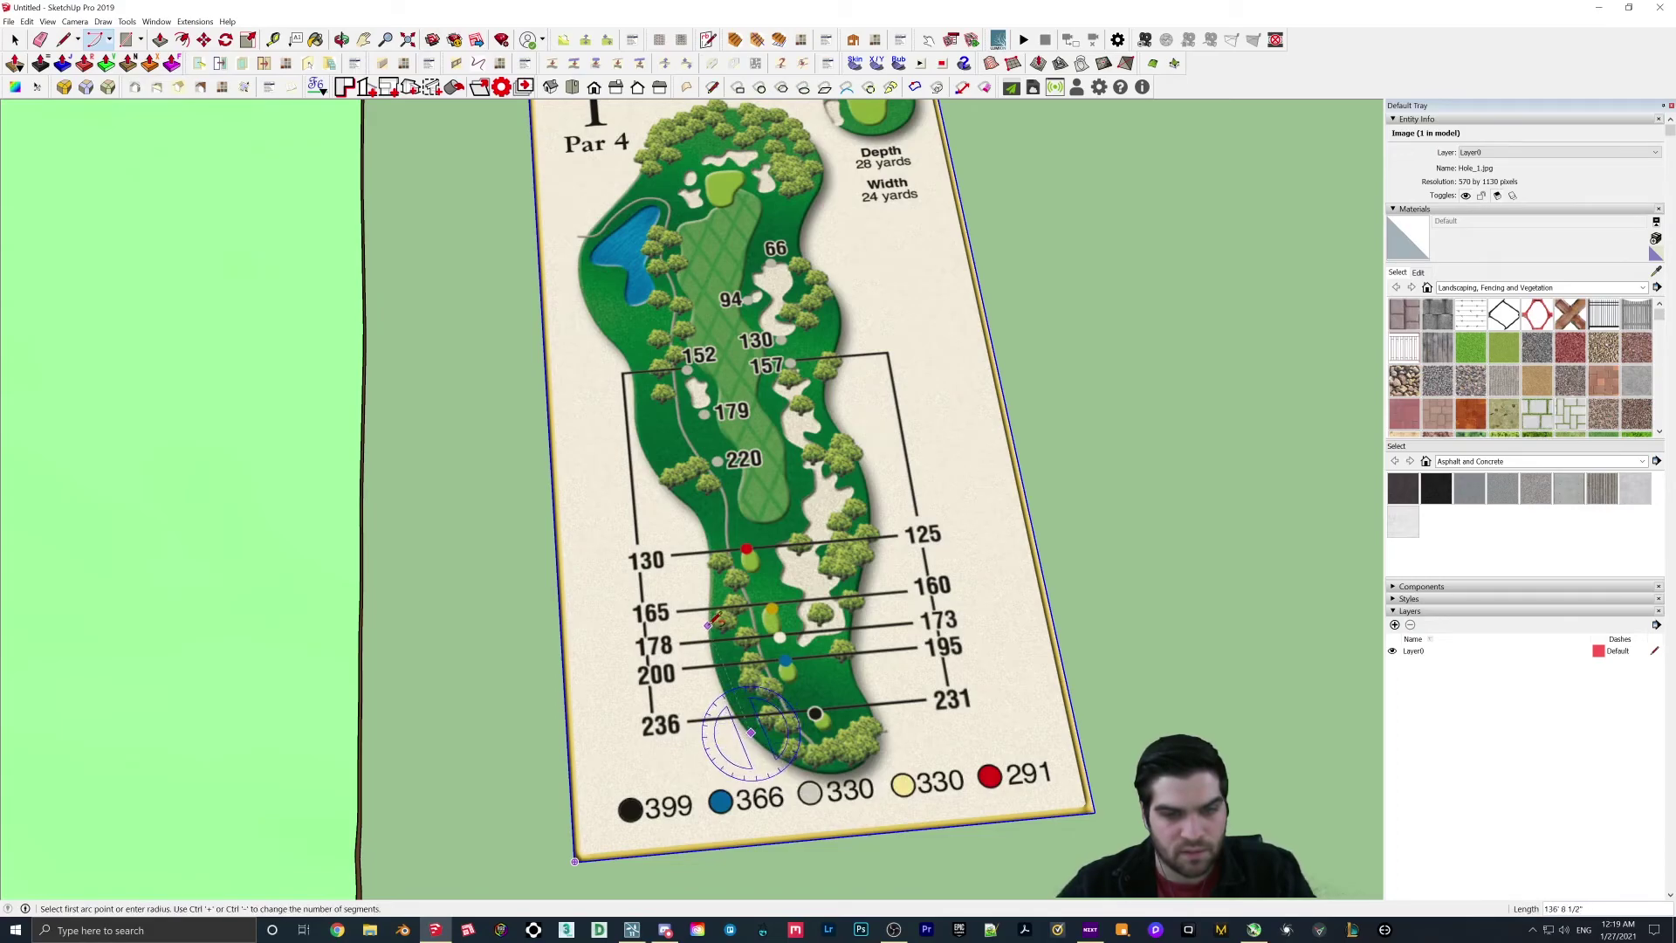
left_click(710, 624)
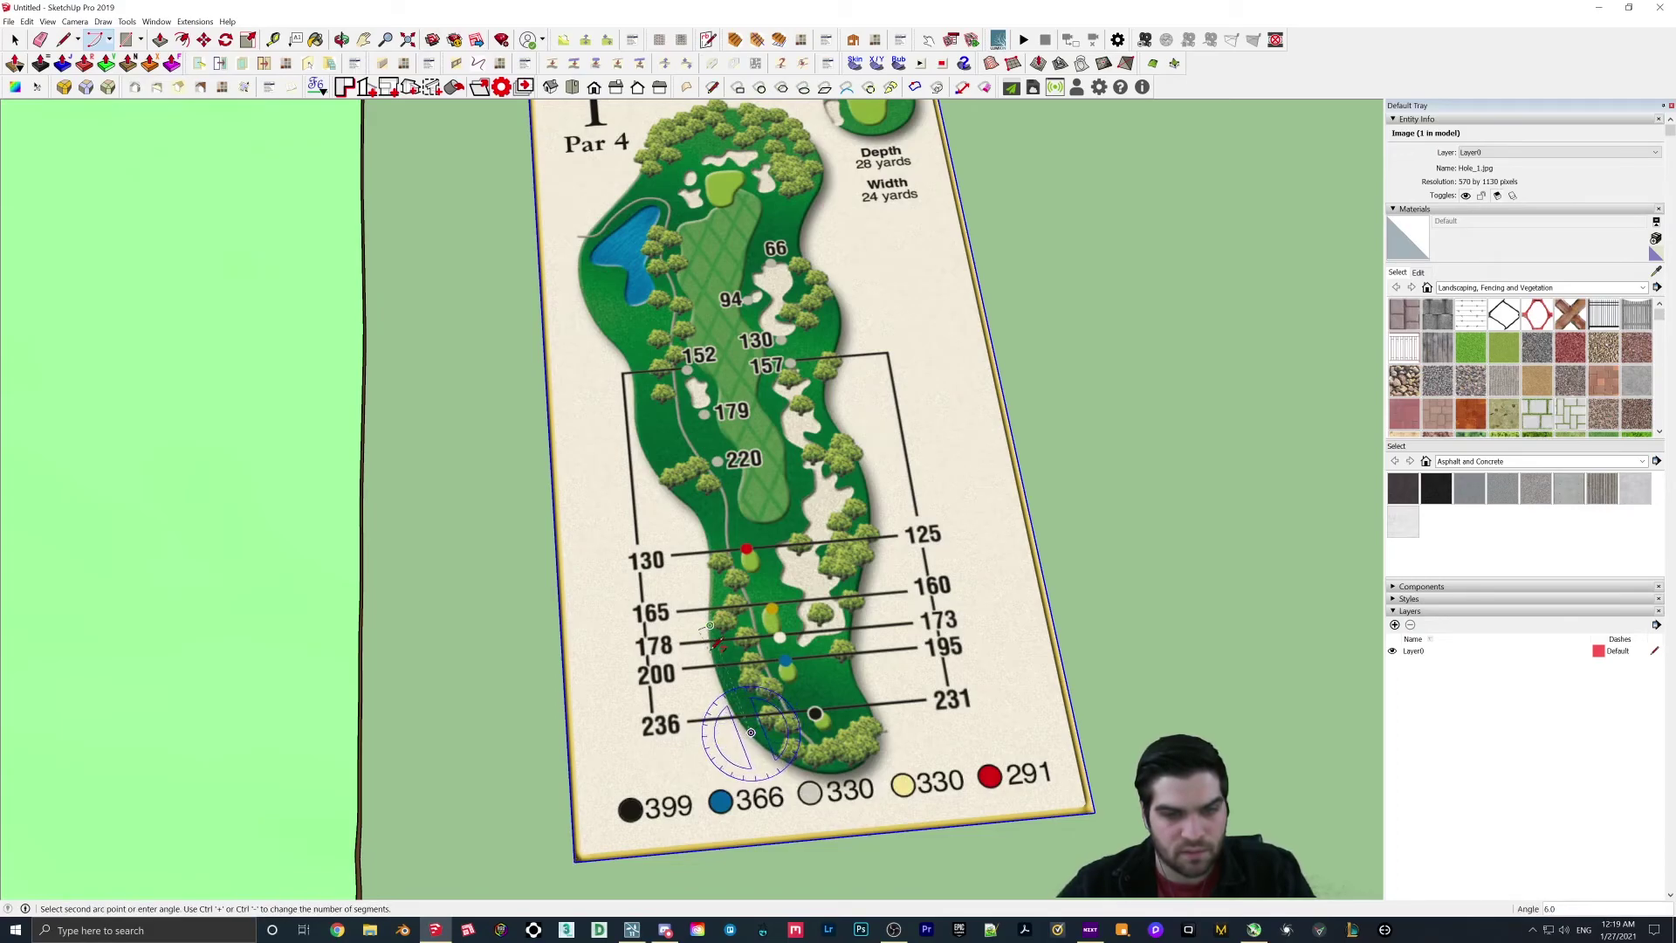
Step: Trace the hole's lower-left edge with two 2 Point Arcs about 213 ft and 109 ft long, bulging about 27 ft and 12 ft
left_click(108, 39)
left_click(122, 75)
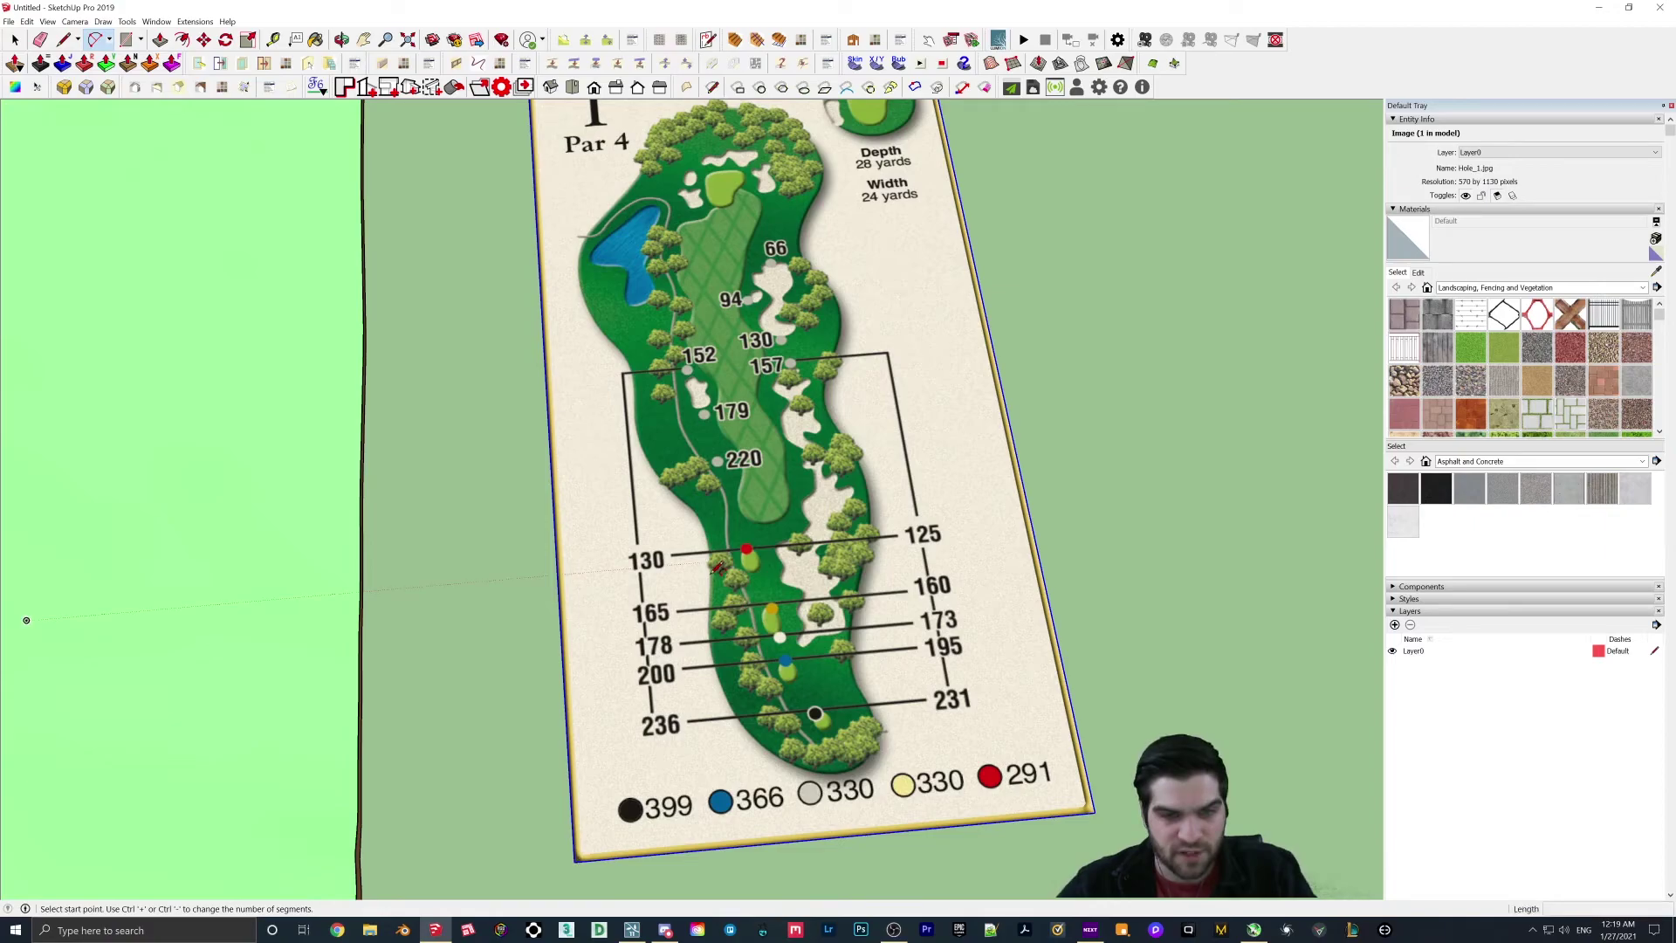
middle_click_drag(727, 597, 678, 525)
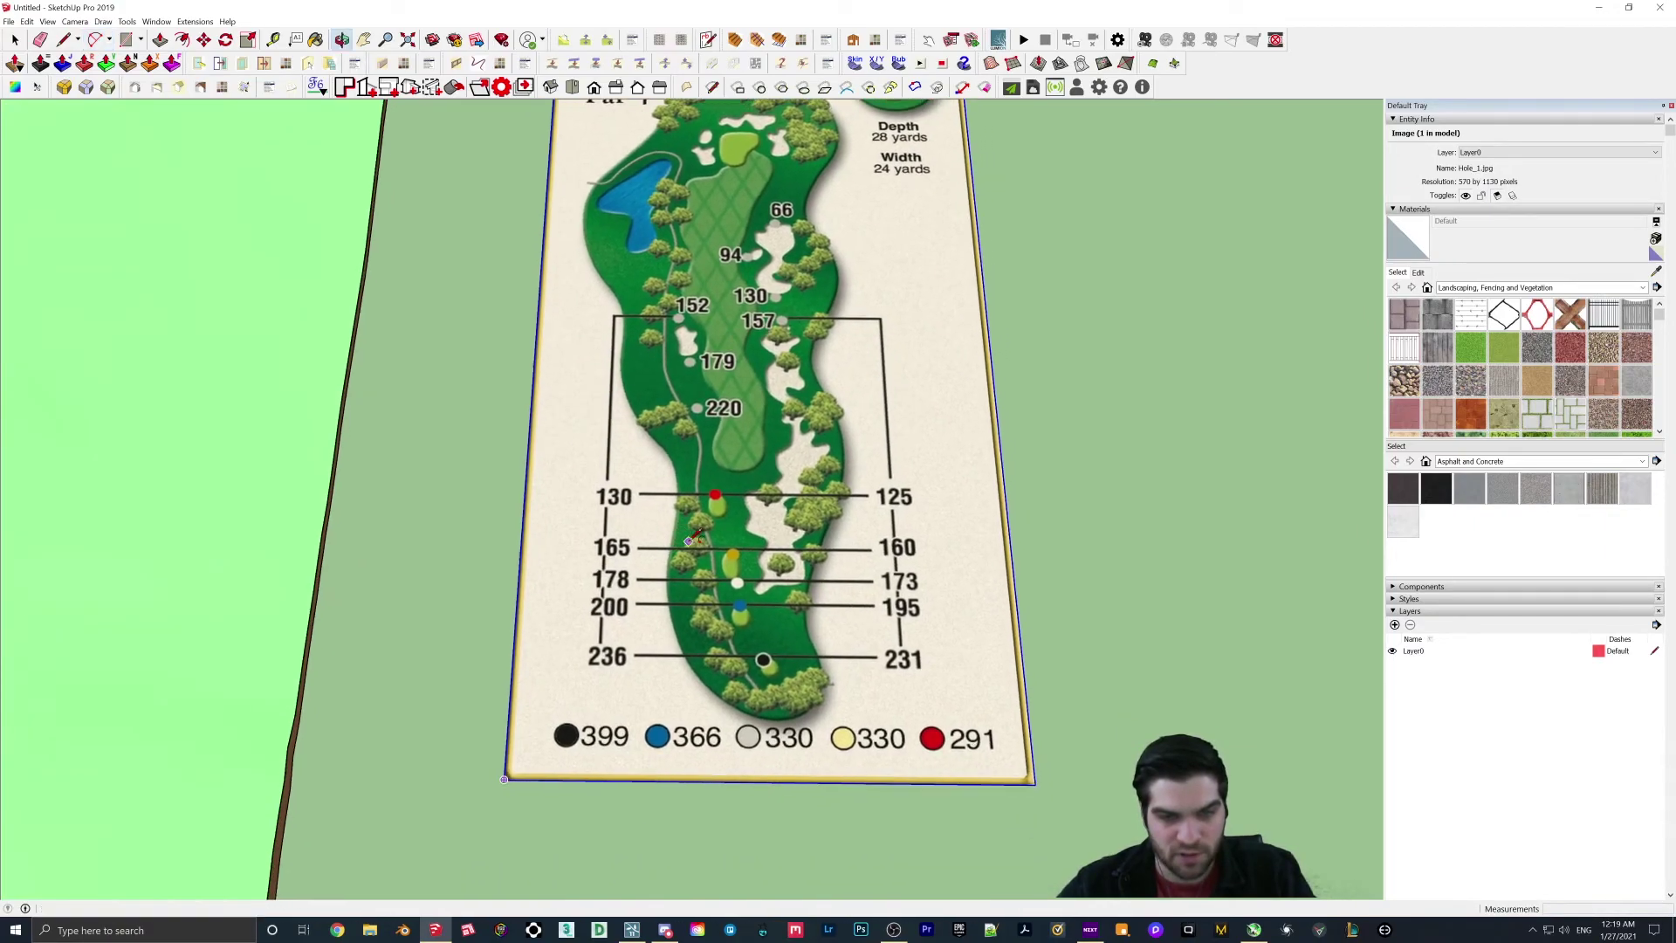
left_click(676, 524)
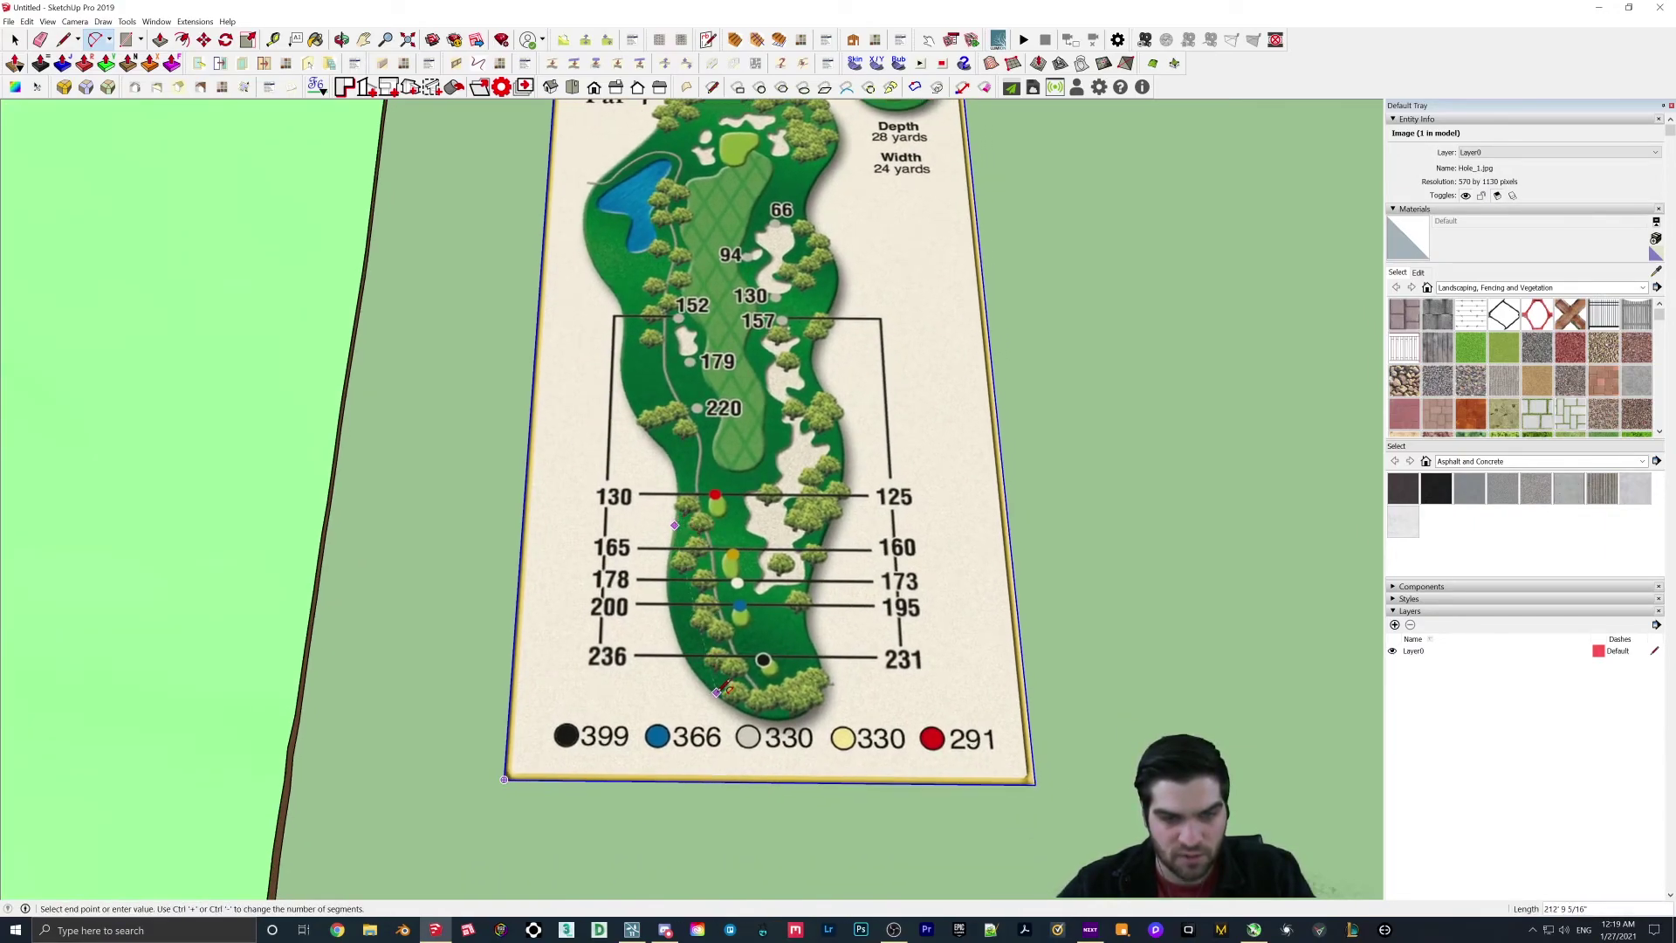
left_click(717, 692)
left_click(679, 619)
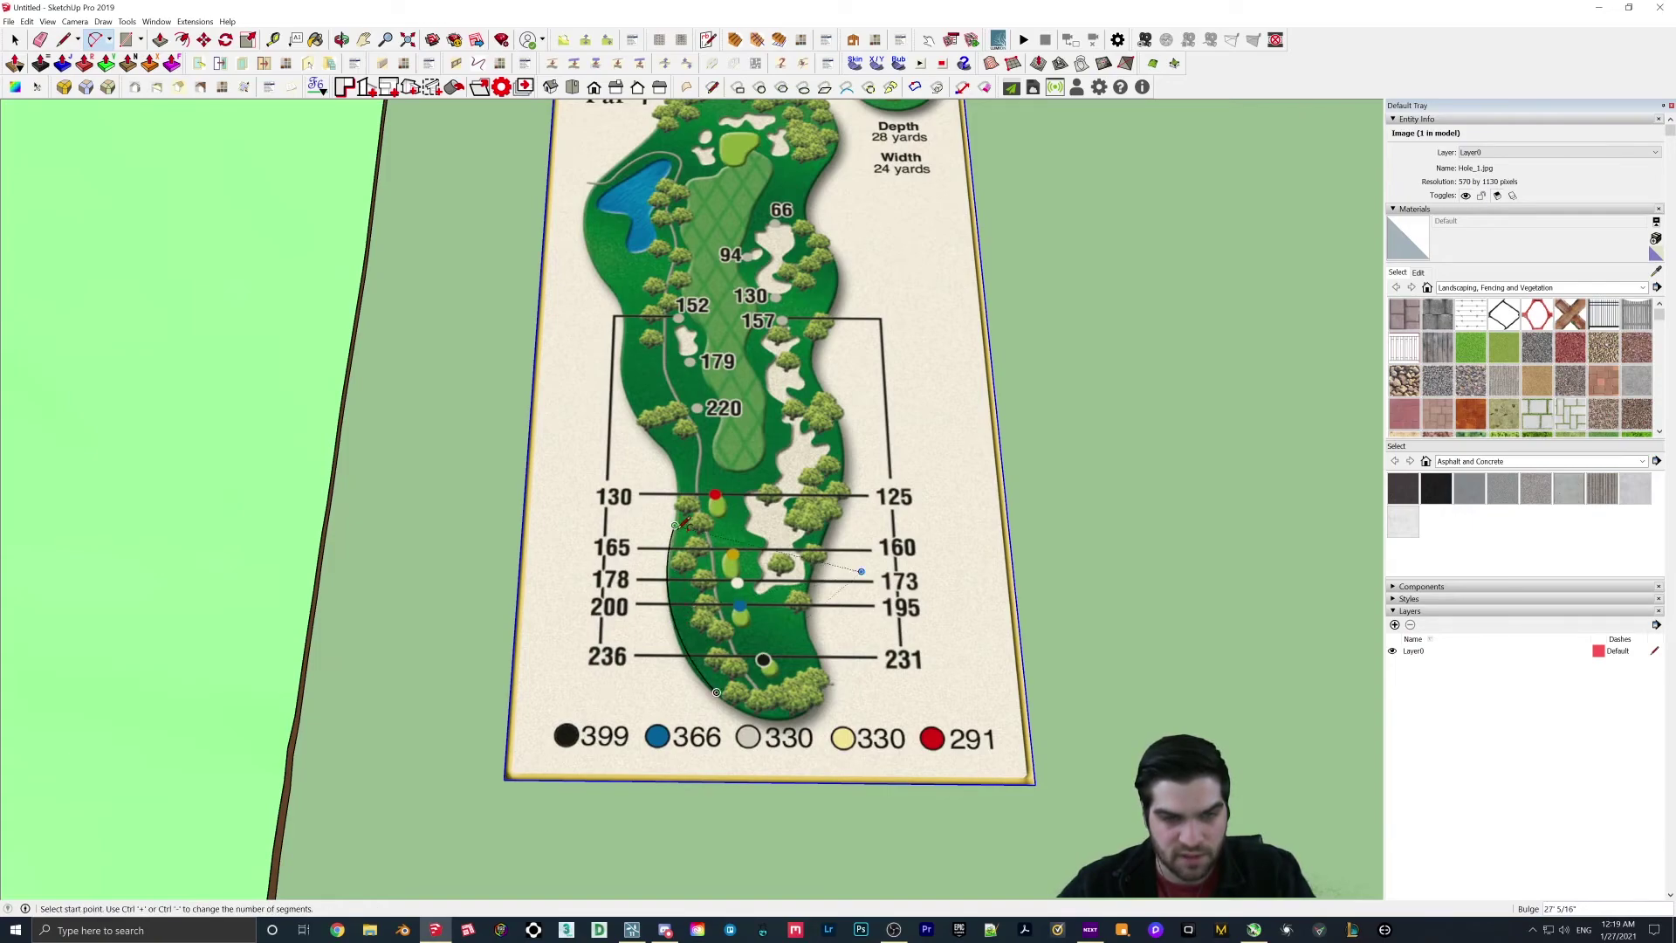
left_click(675, 525)
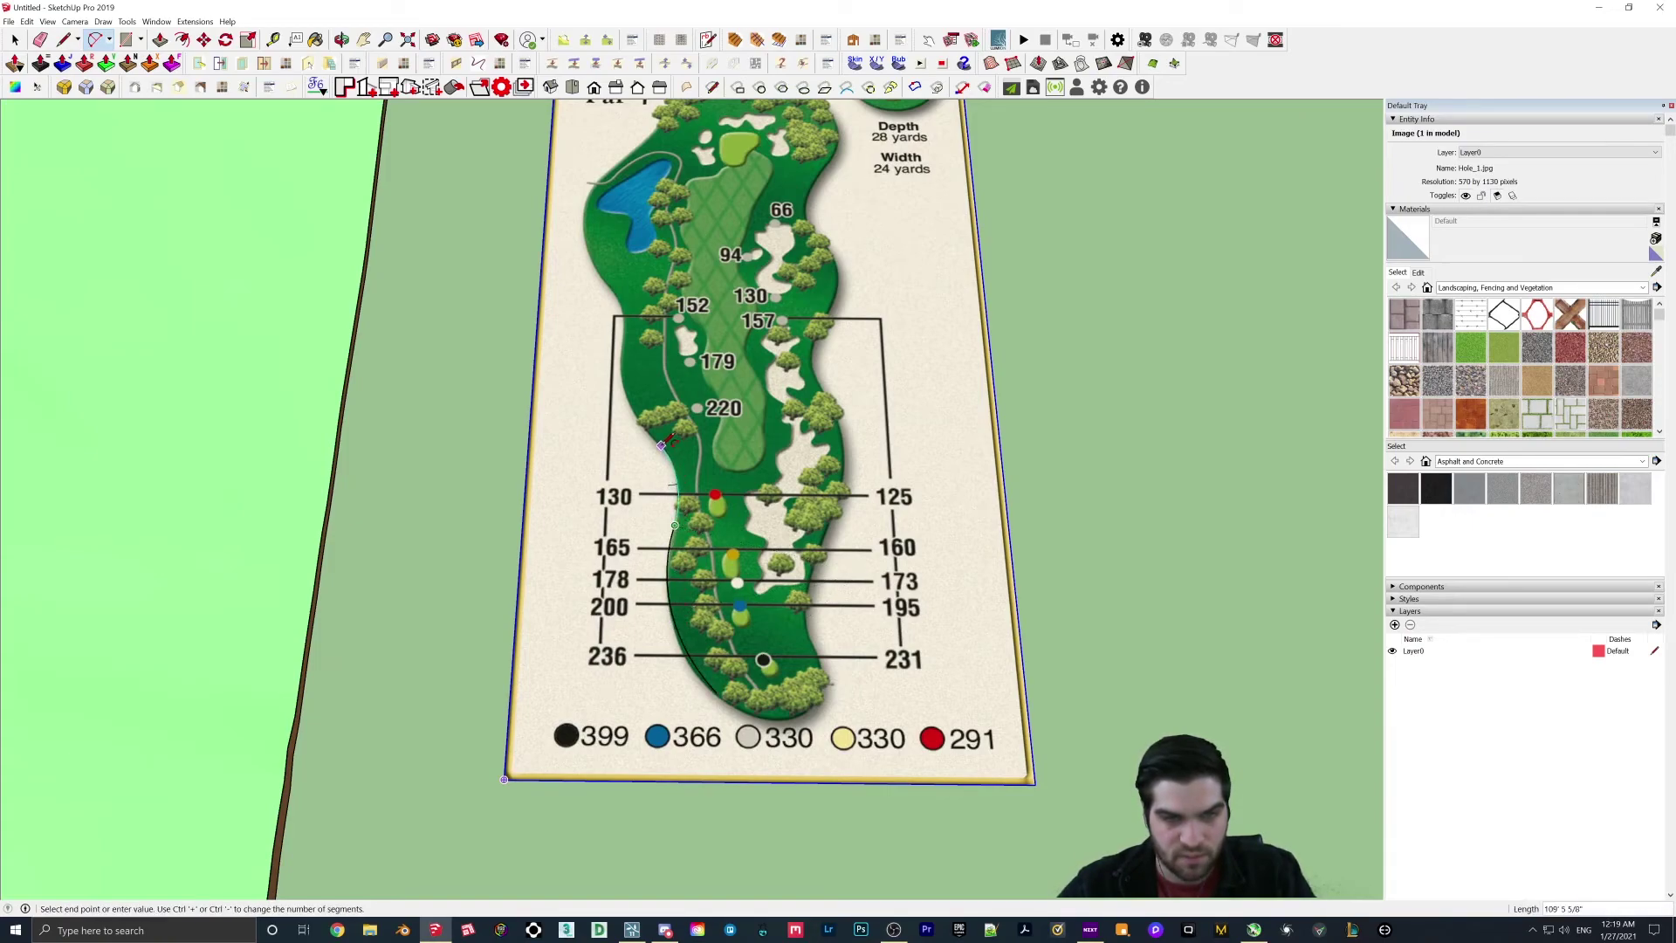
left_click(661, 445)
left_click(670, 432)
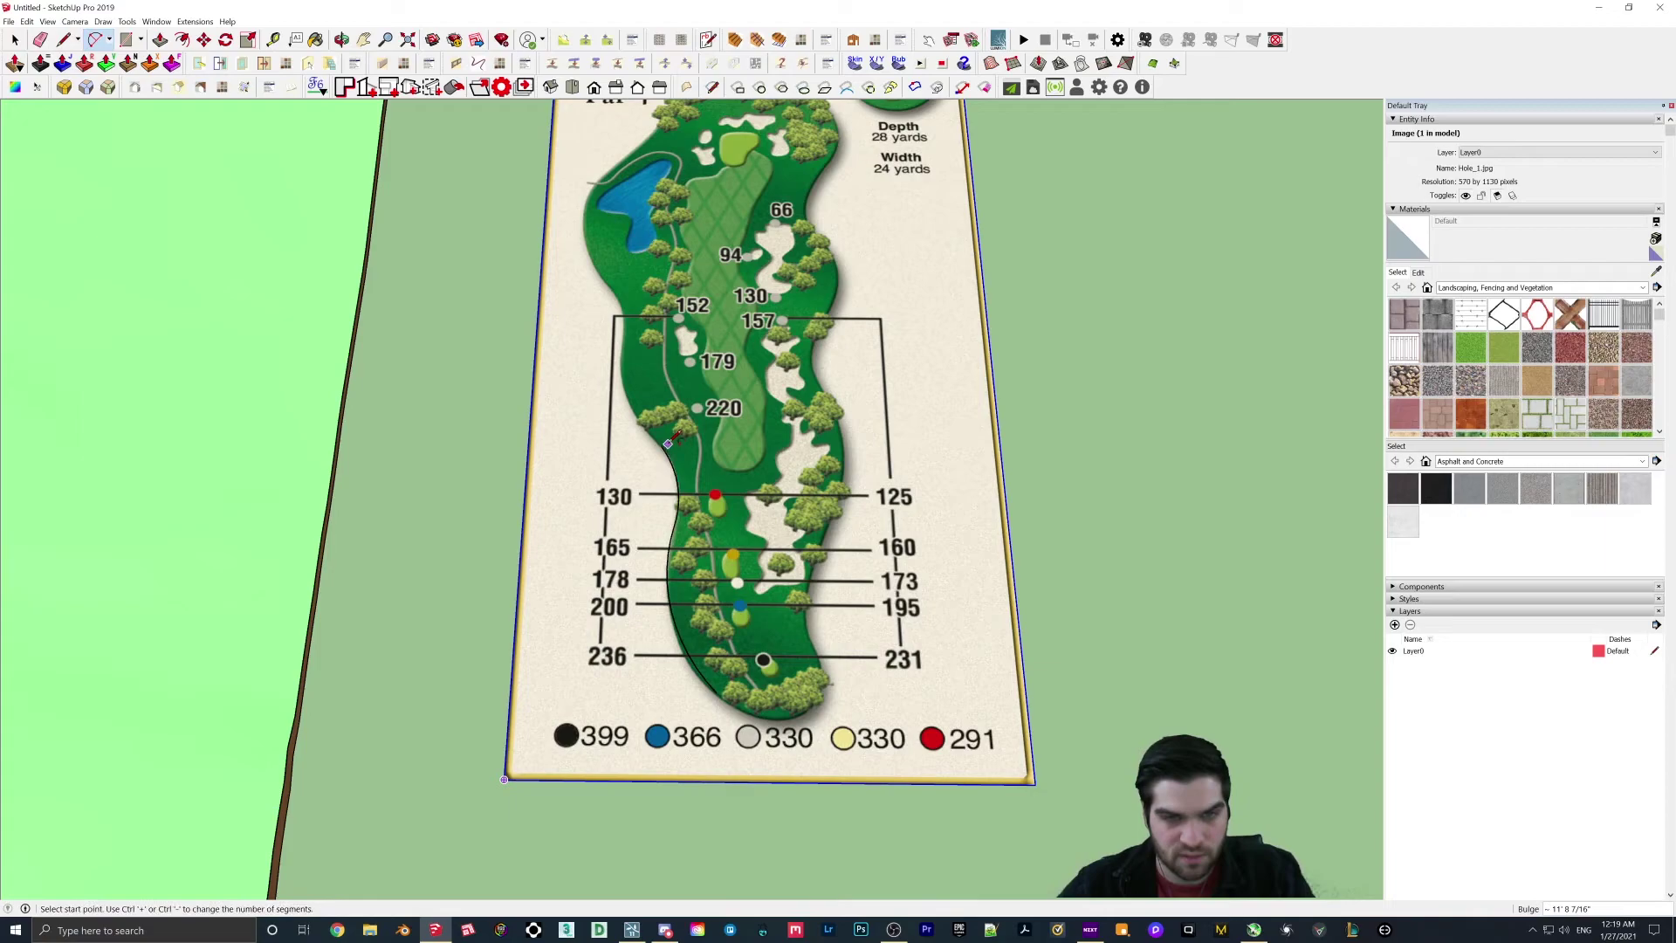
Step: Try to trace the hole's left edge from the trees near the 220 marker up toward 152 with an arc
left_click(661, 445)
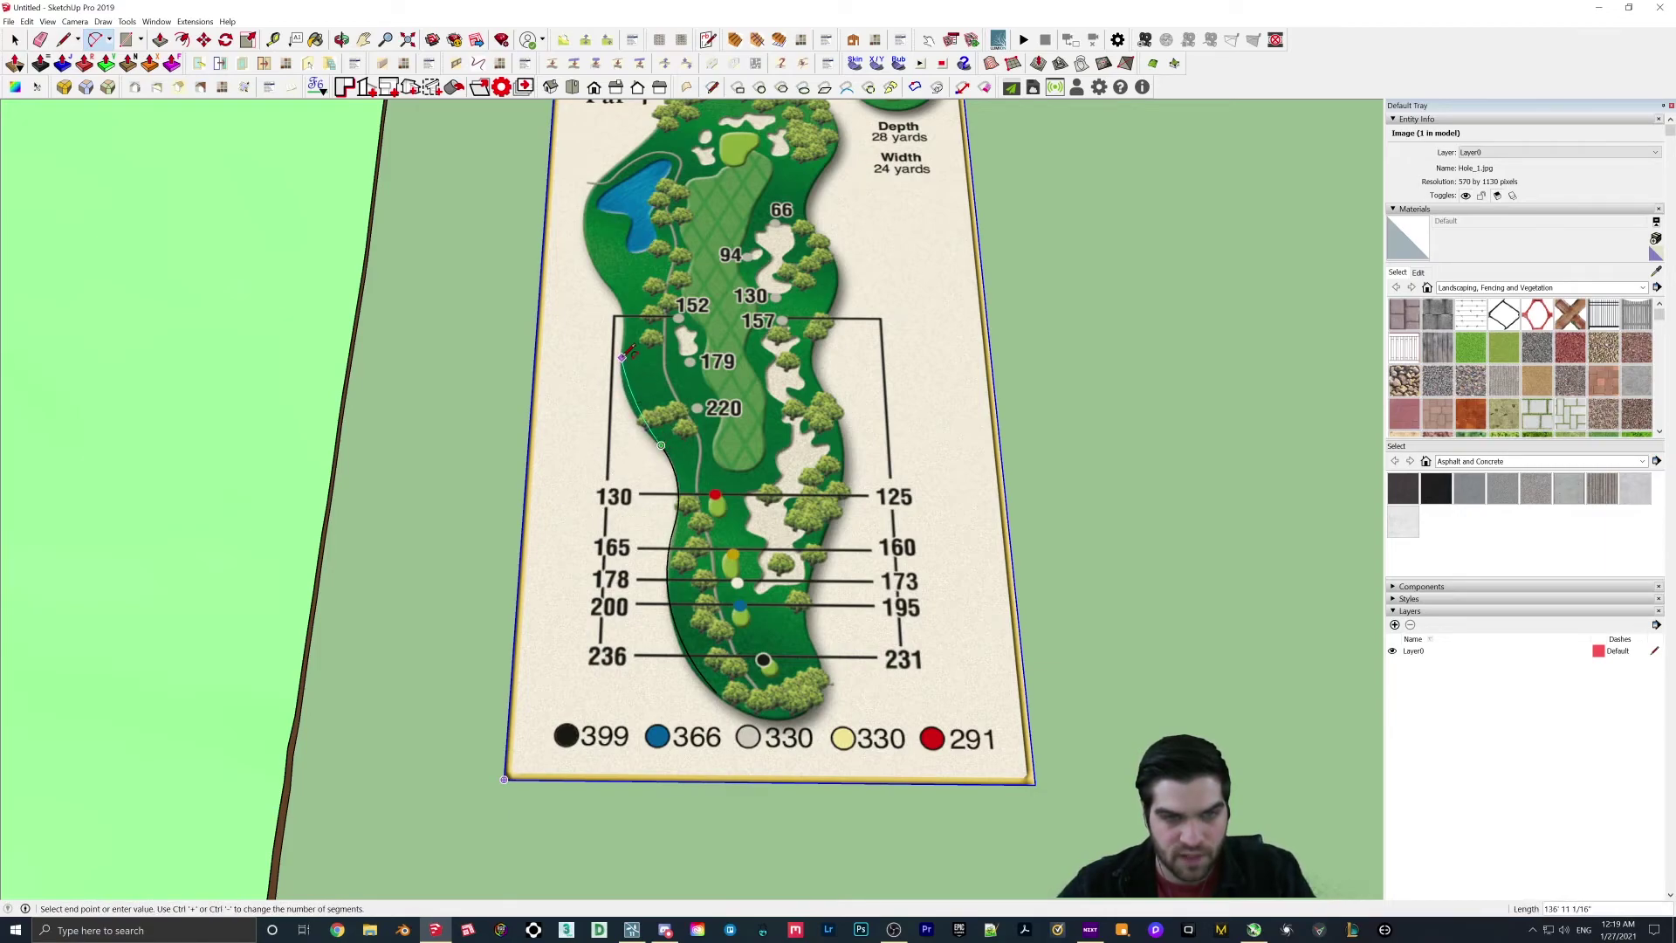
left_click(620, 353)
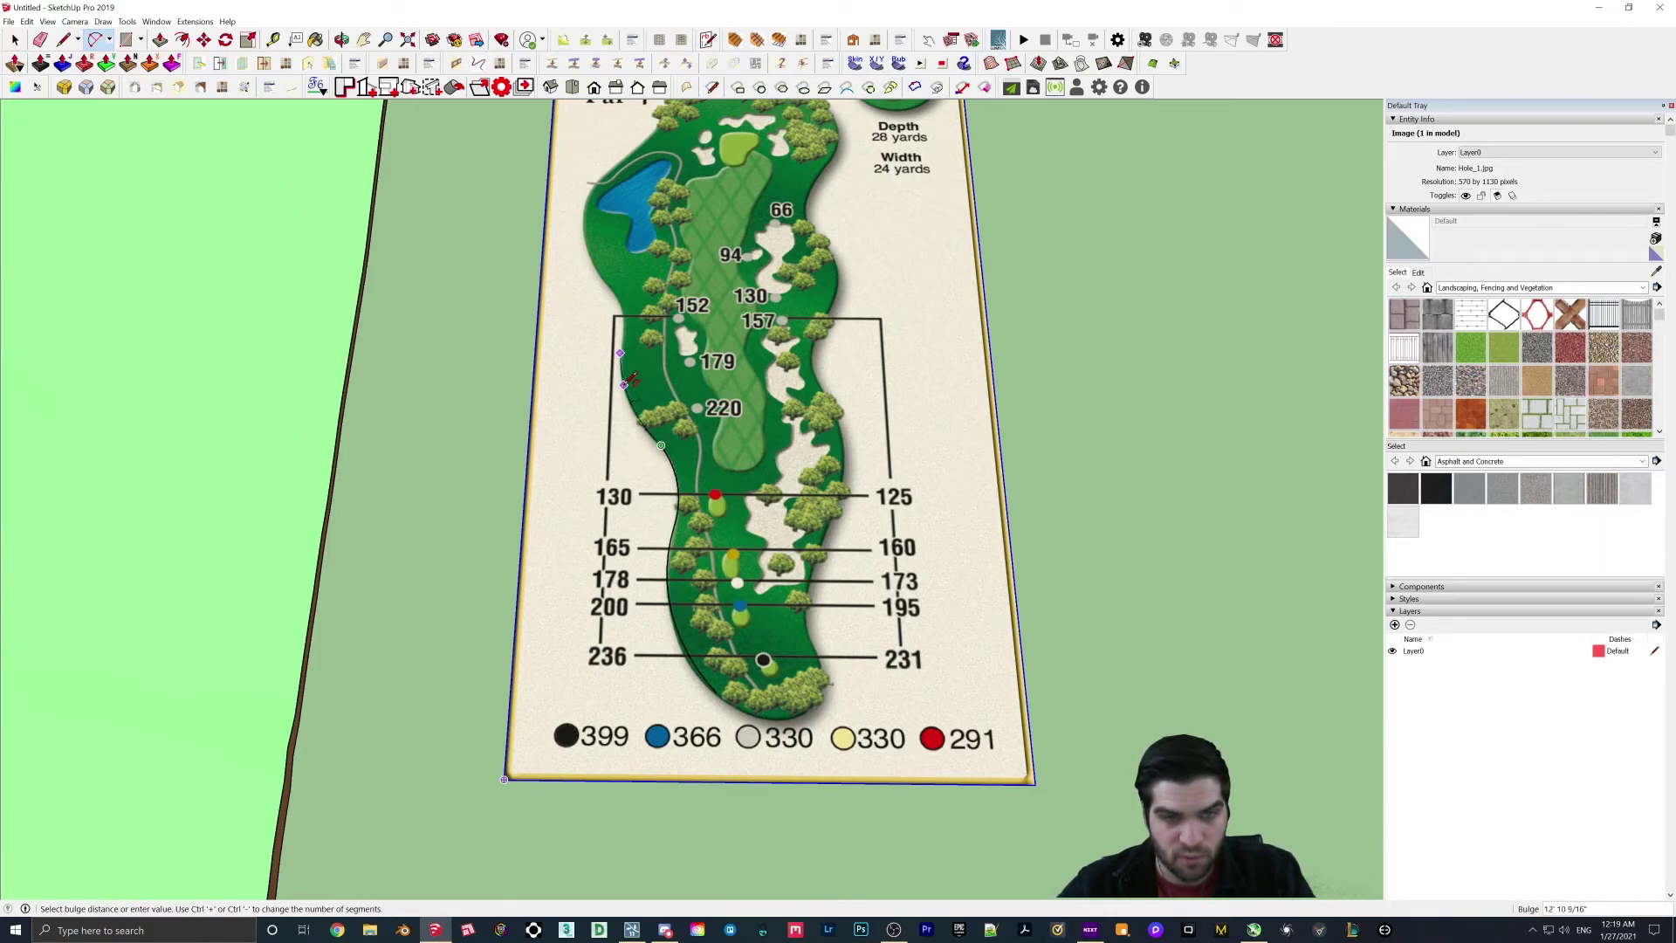
left_click(633, 379)
Step: Trace the hole's left edge with connected arcs from the trees near the 220 marker, past 152 and around the pond
scroll(633, 384, "up", 4)
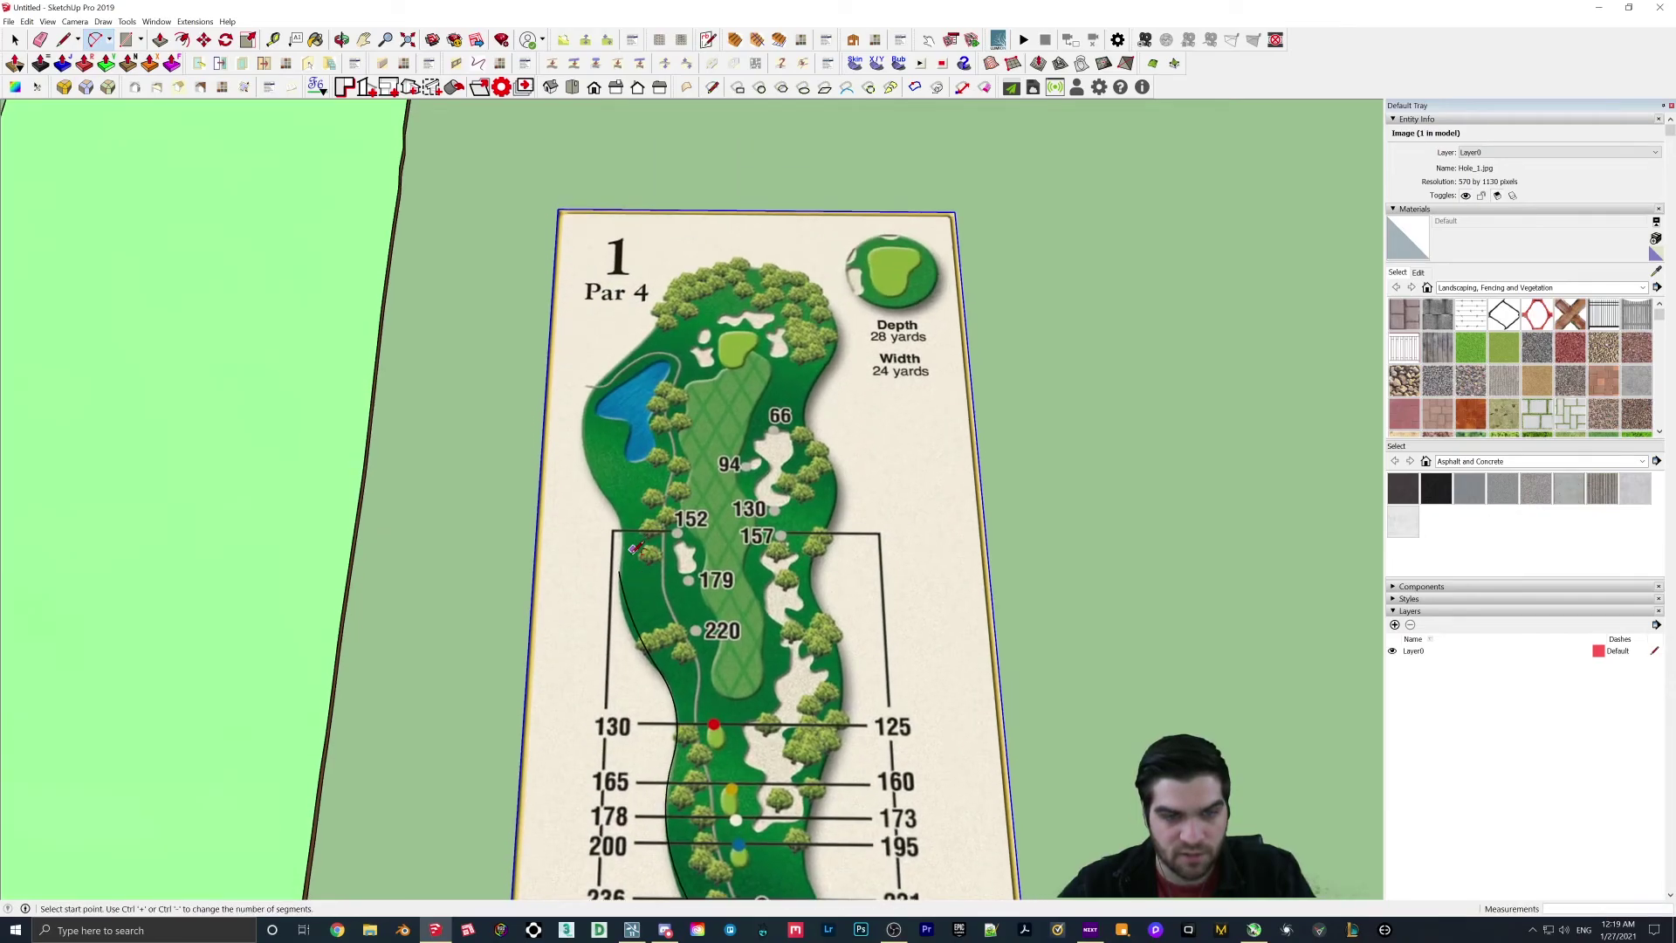
middle_click_drag(584, 595, 580, 500)
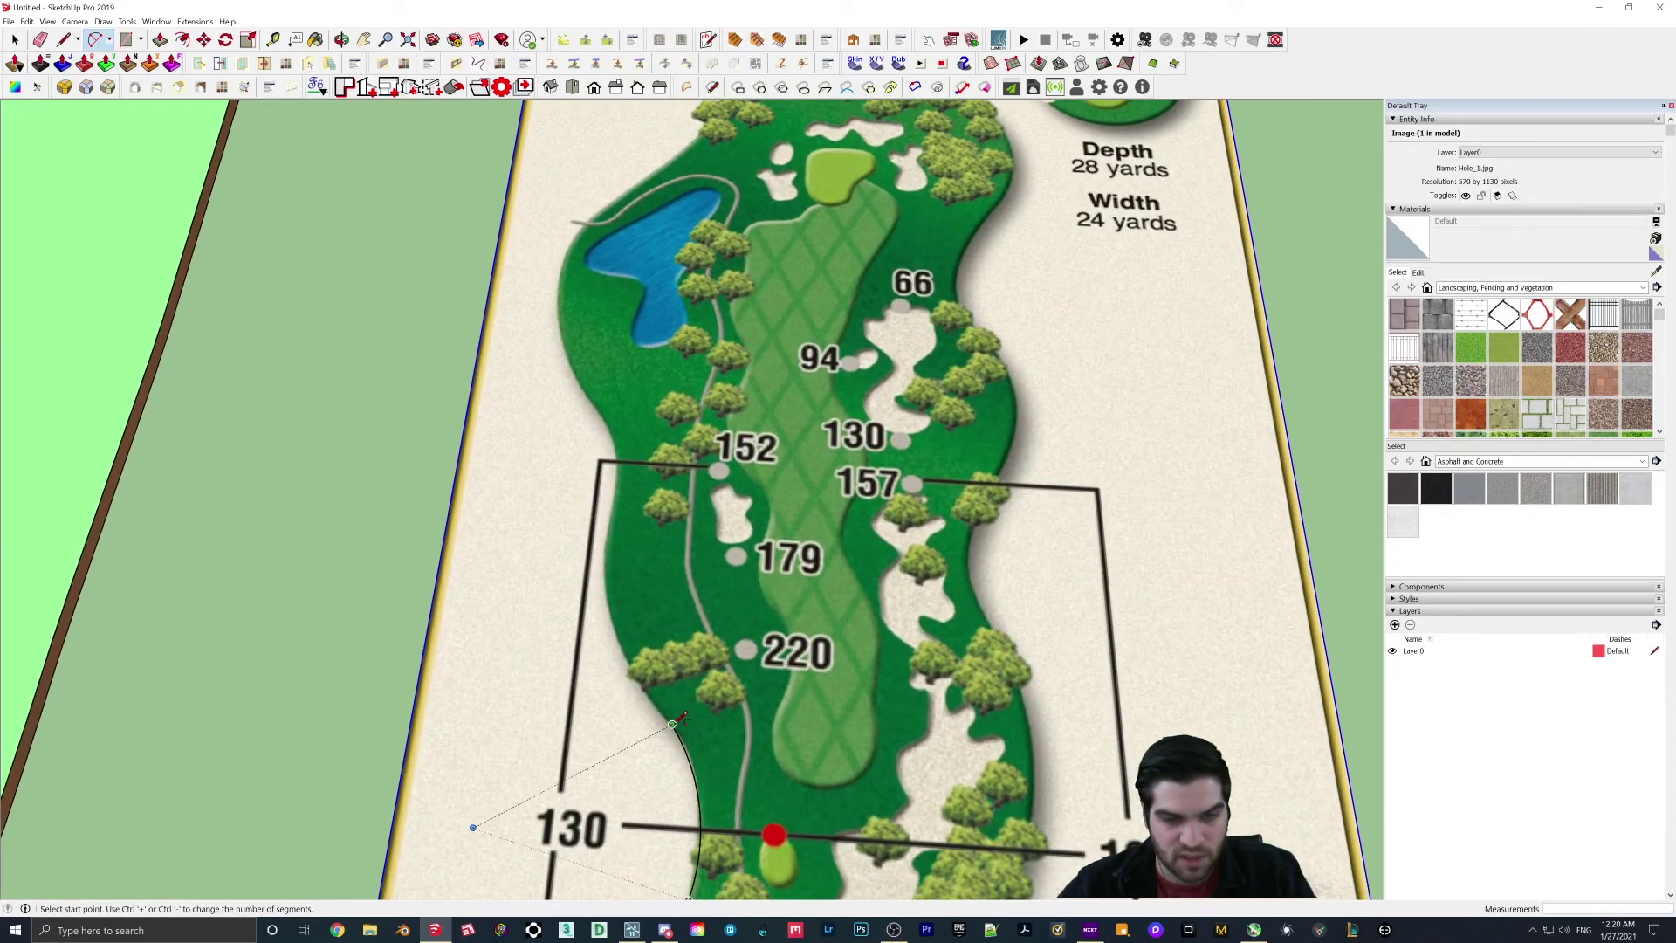
left_click(672, 724)
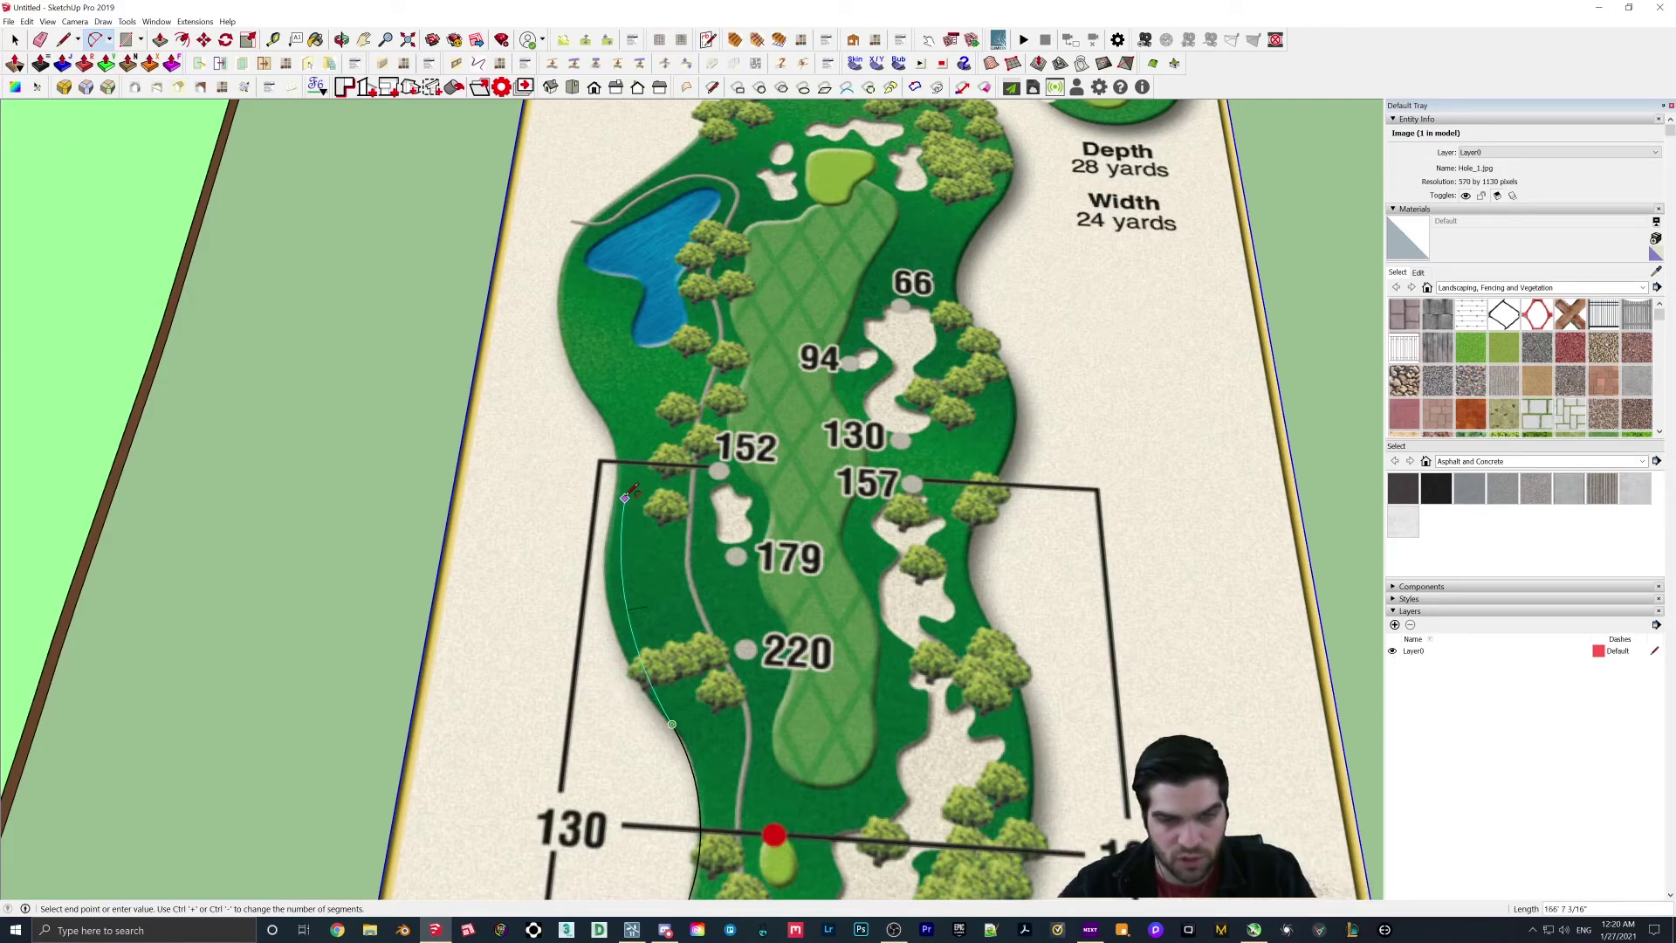
left_click(618, 472)
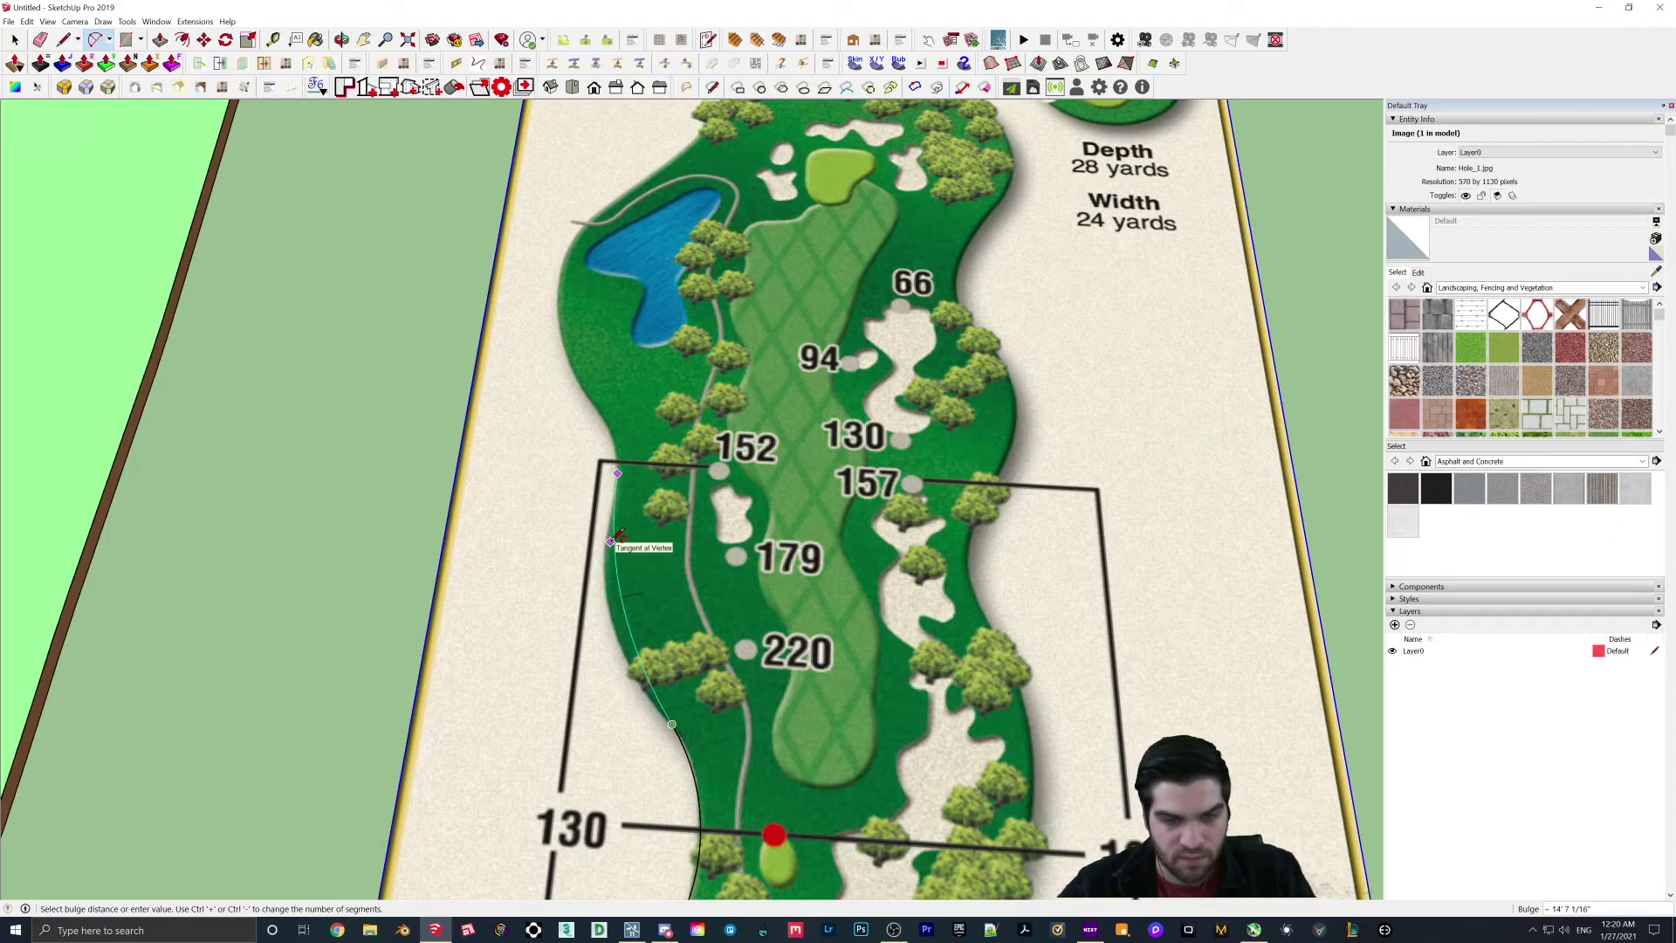
left_click(611, 542)
middle_click_drag(650, 407, 668, 530, "shift")
left_click(635, 599)
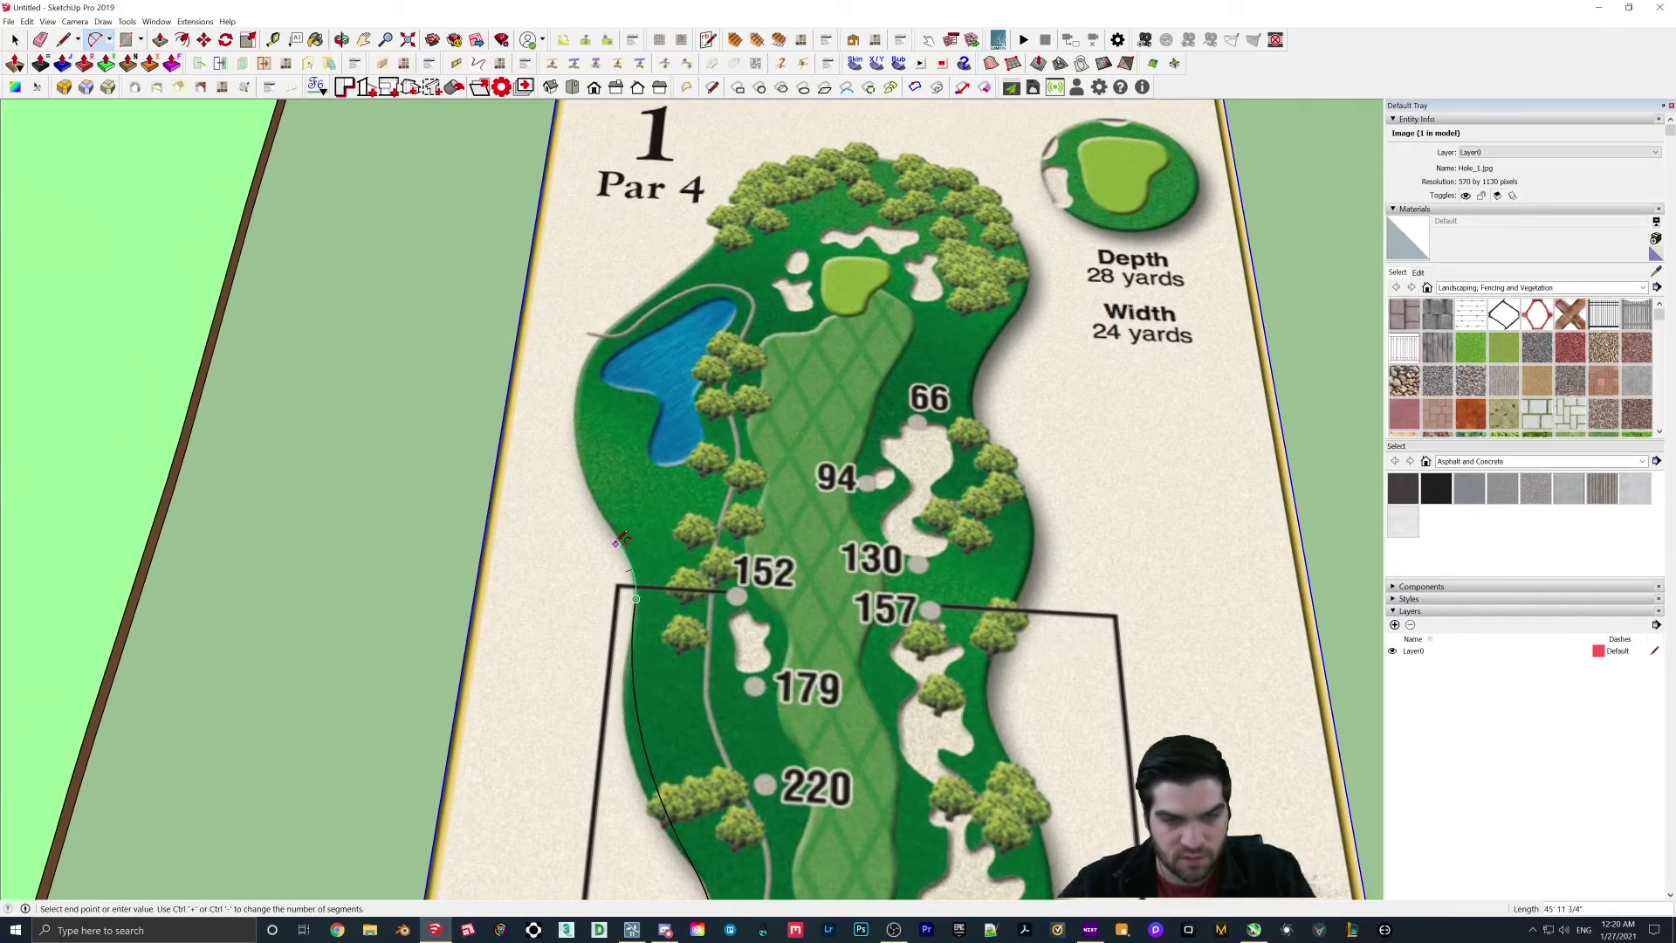
left_click(609, 521)
double_click(616, 325)
left_click(617, 324)
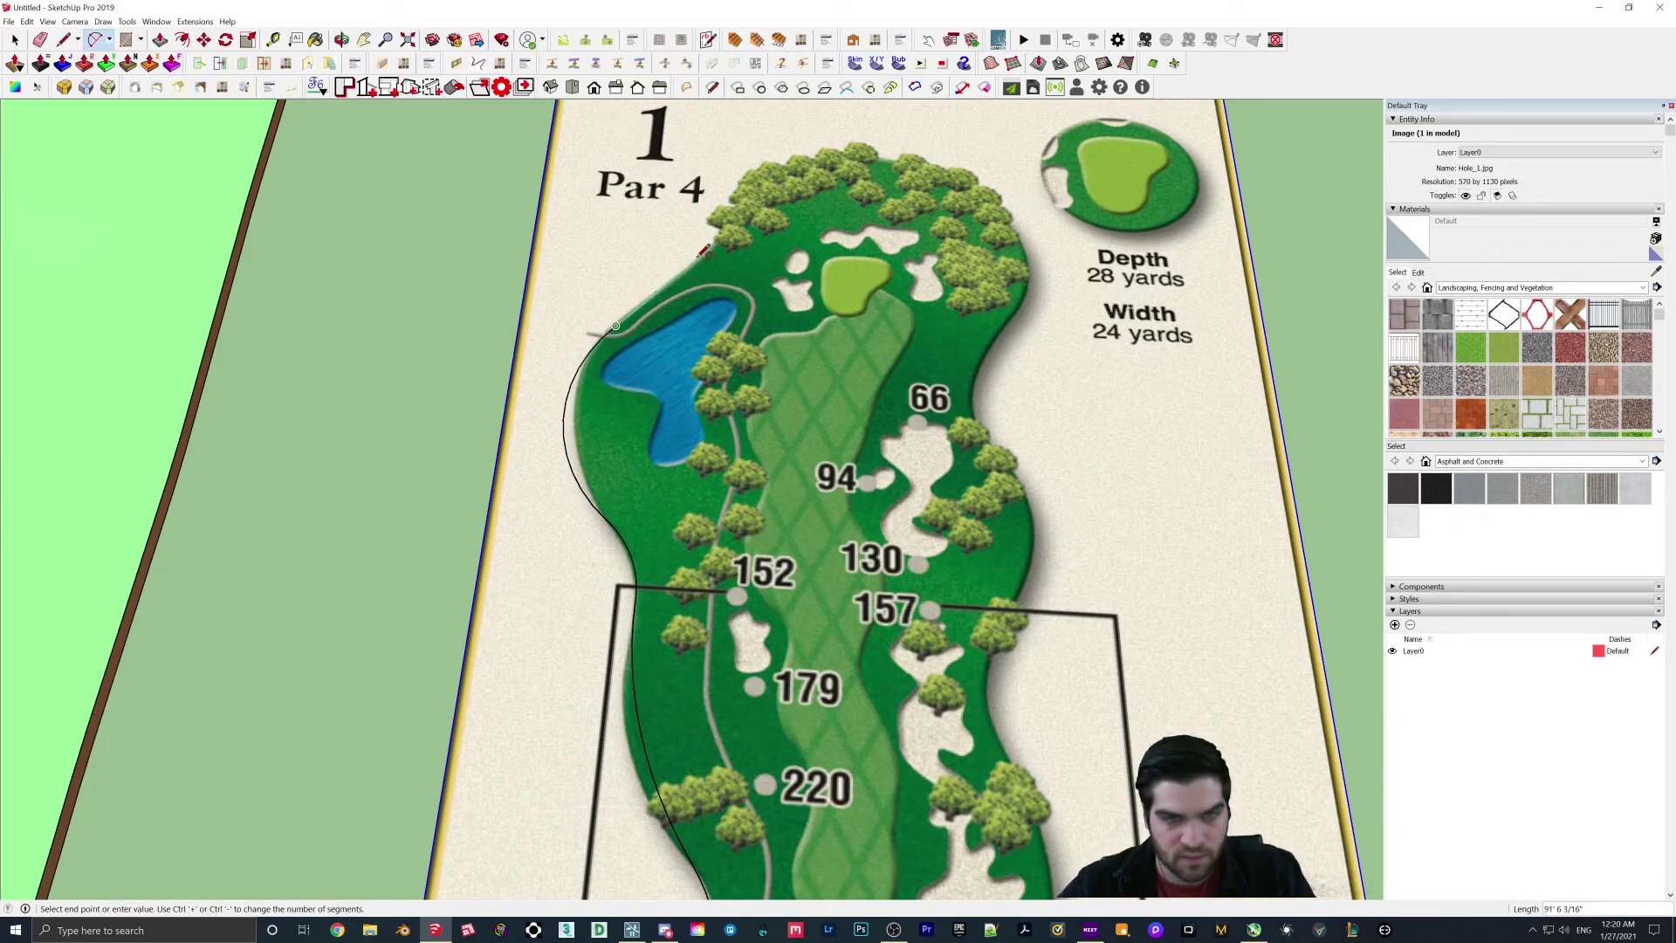
Step: Continue the outline with tangent arcs from above the pond over the trees around the top of the hole
double_click(735, 221)
left_click(735, 220)
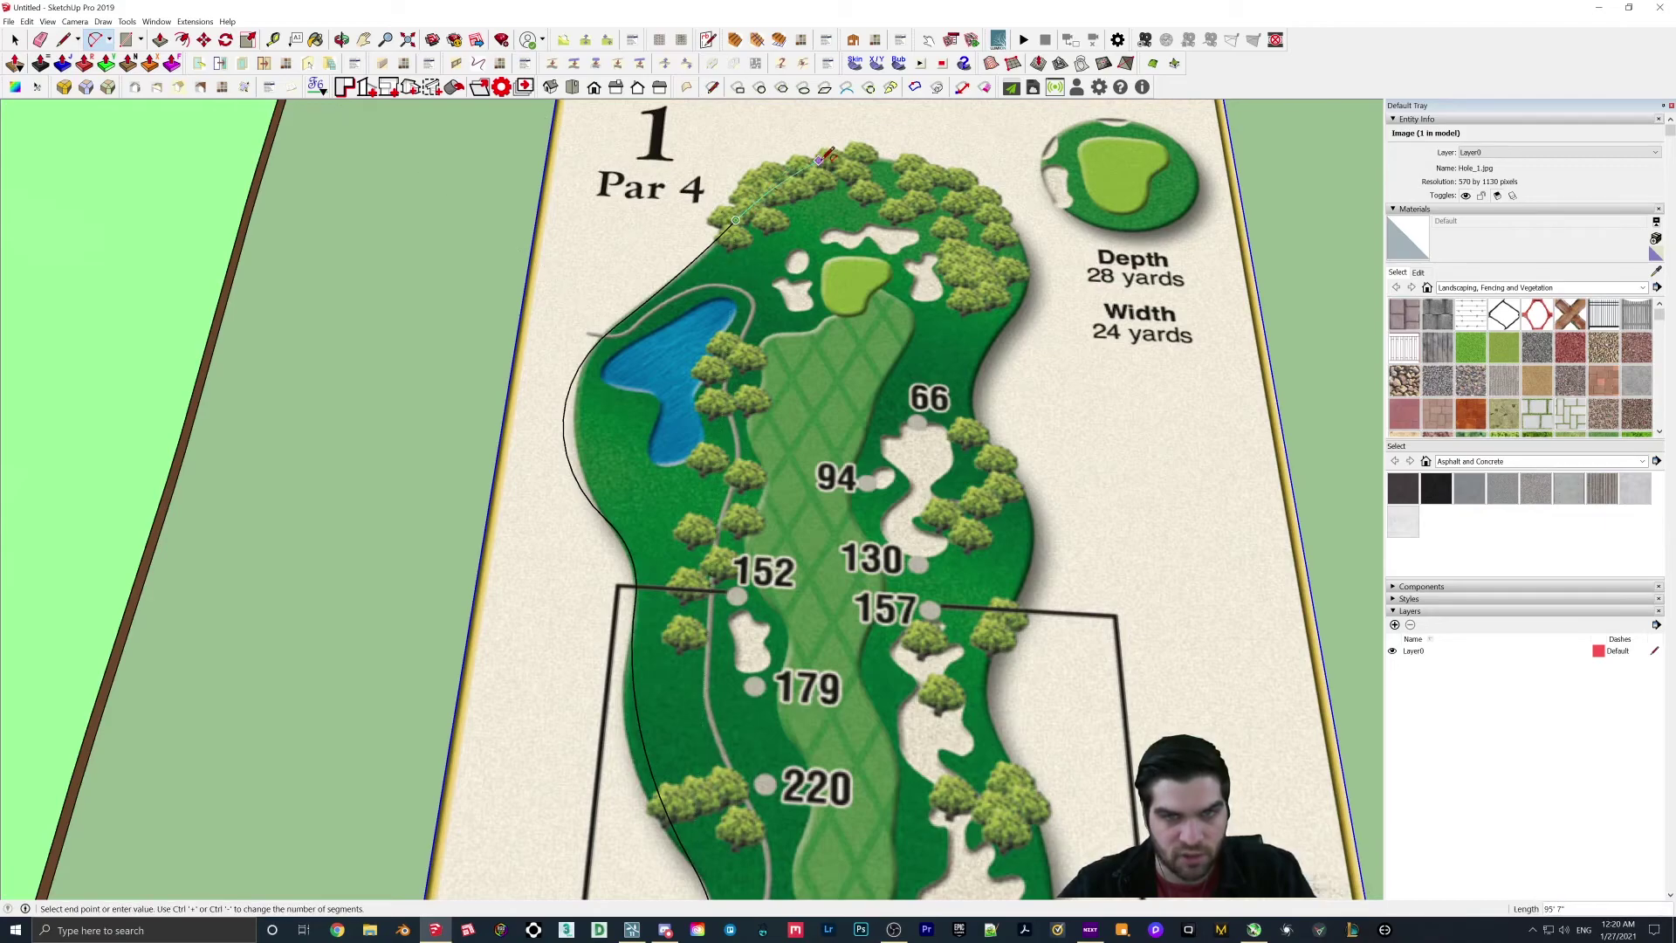
double_click(873, 158)
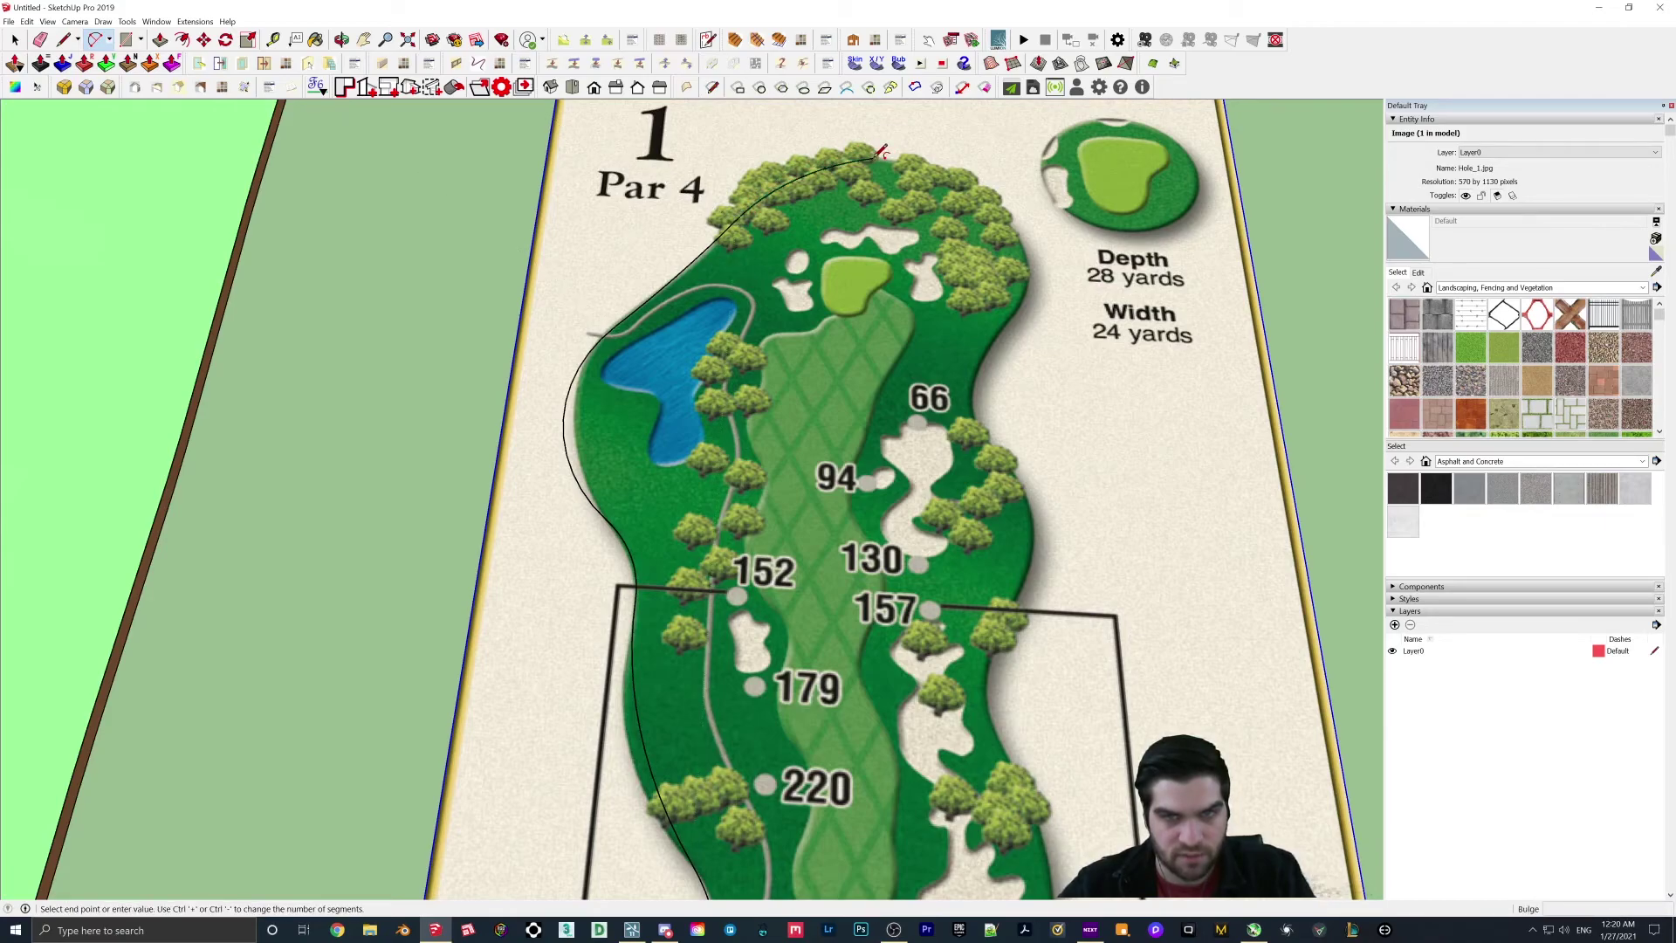
left_click(873, 158)
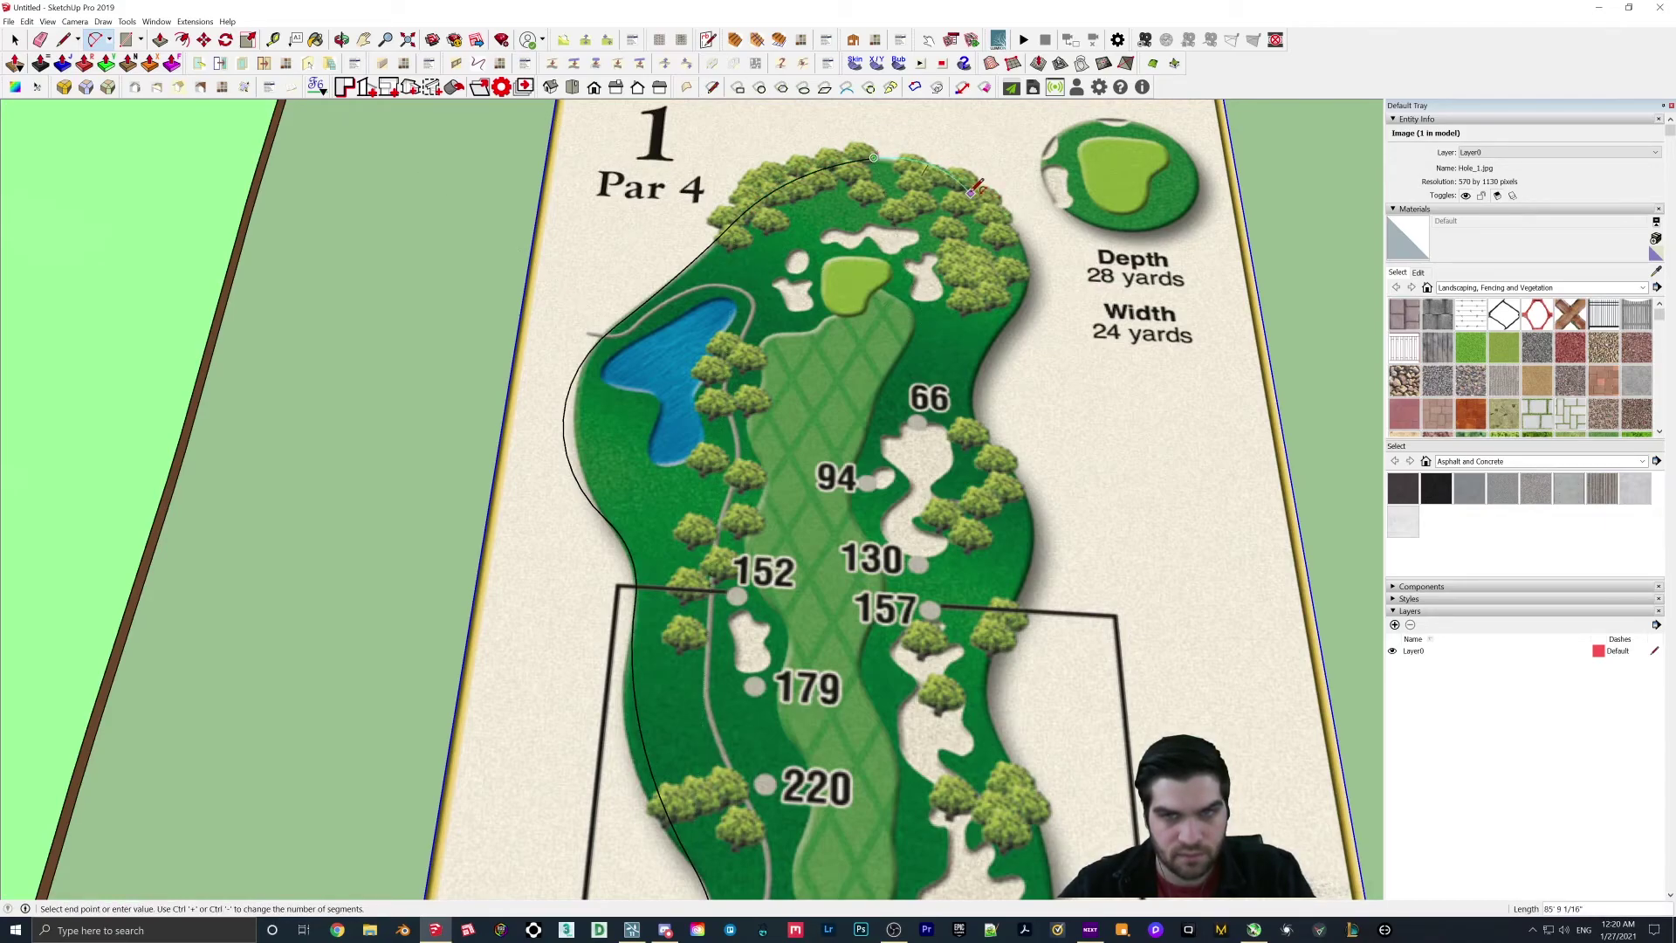
double_click(955, 178)
Step: Try to extend the outline with a short tangent arc around the trees to the right of the green
left_click(955, 178)
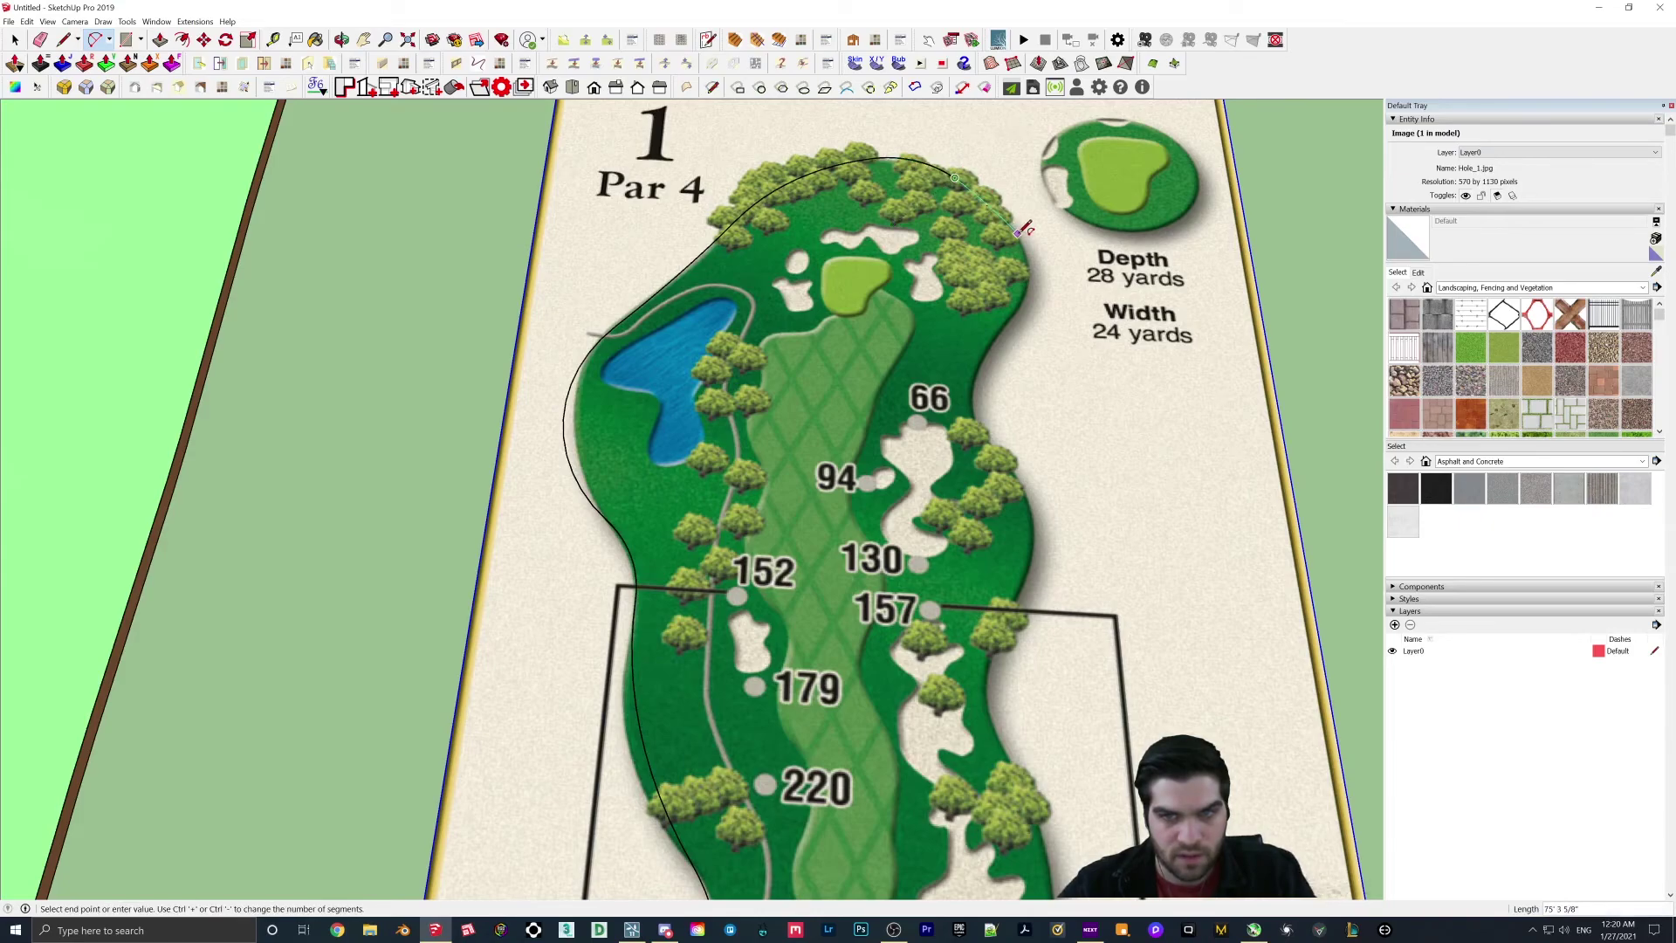
double_click(1025, 244)
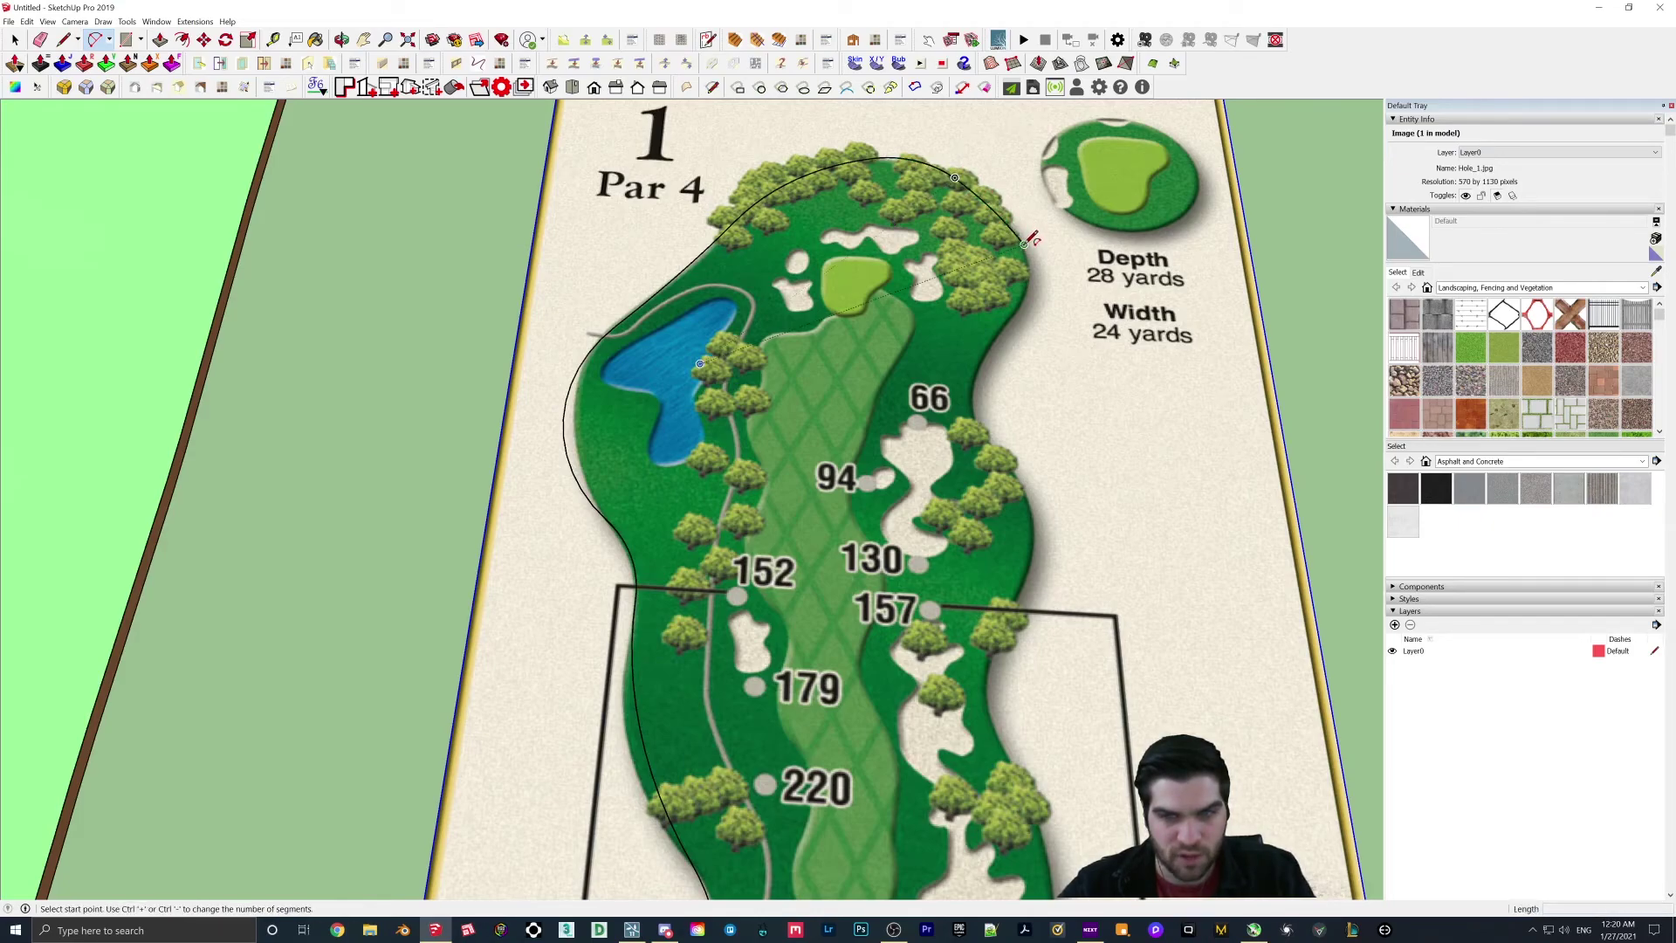
key("ctrl+z")
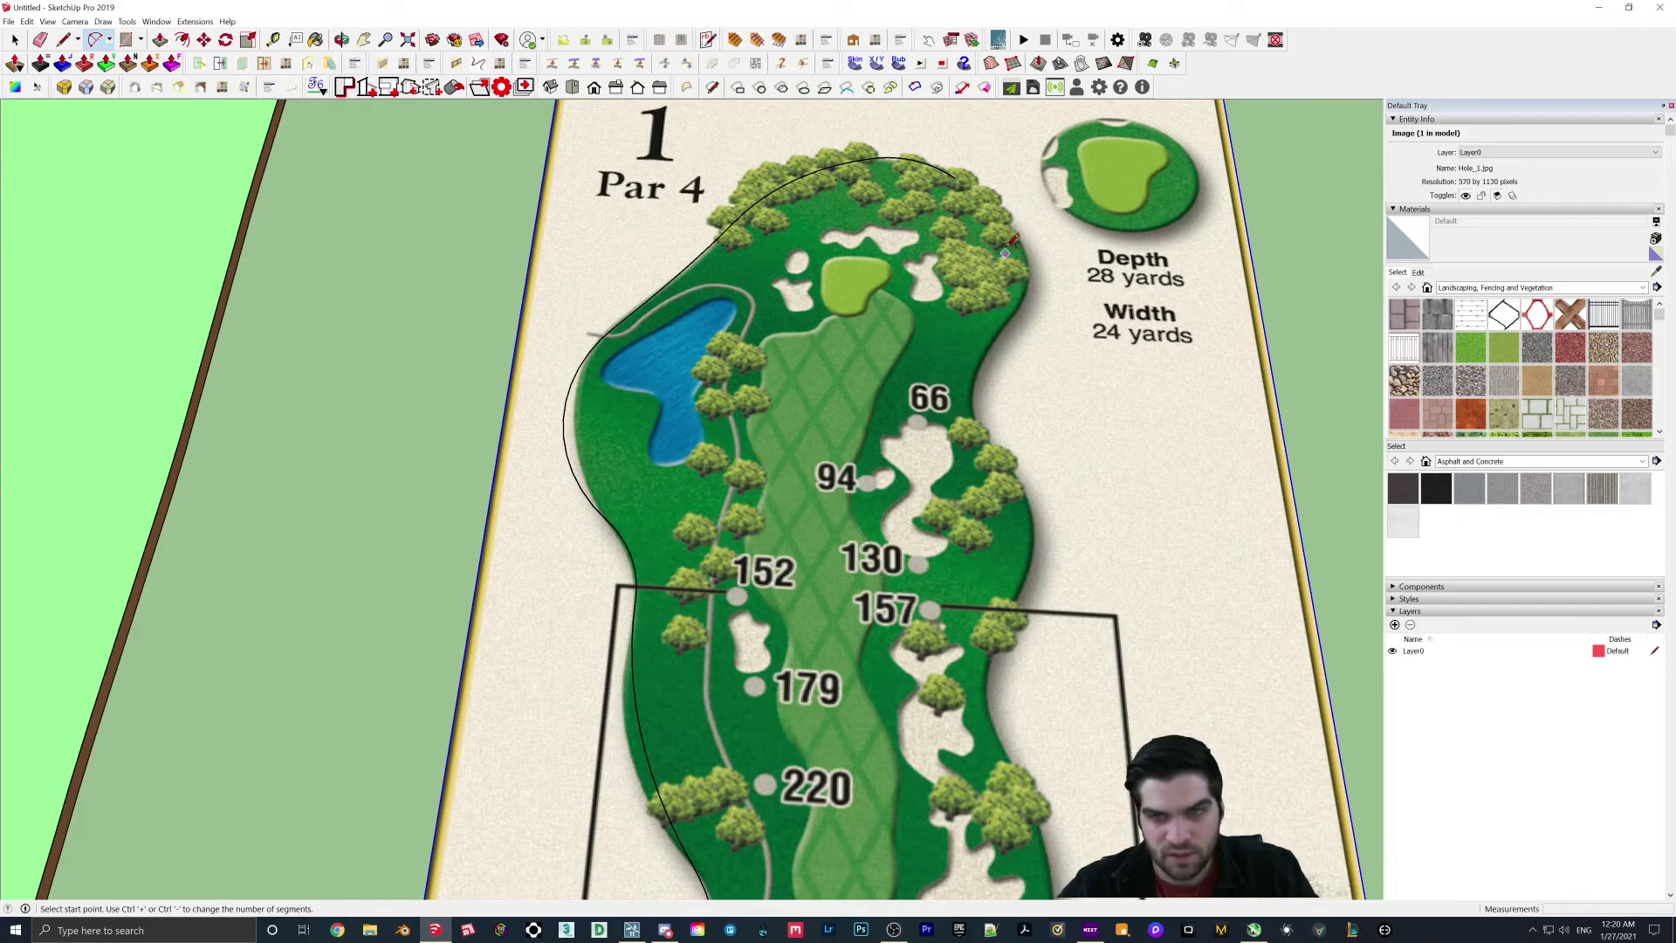
Step: Trace the hole's upper-right edge with one arc from the top trees down to just above the 66 marker
left_click(955, 178)
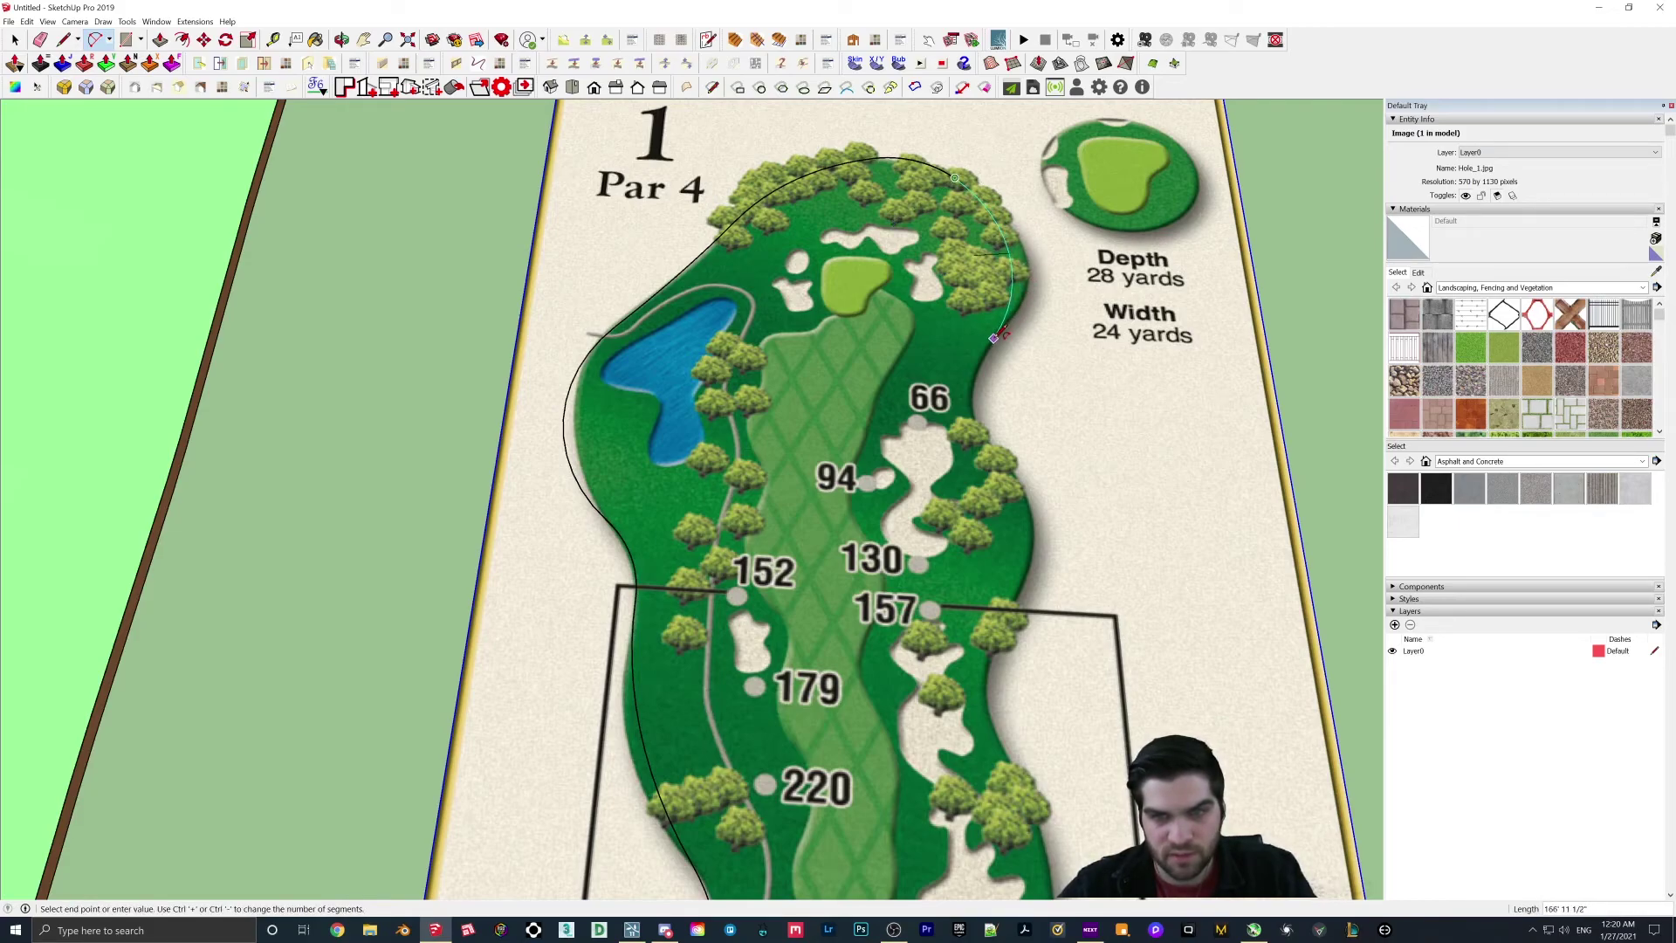
double_click(1002, 335)
middle_click_drag(988, 380, 682, 260, "shift")
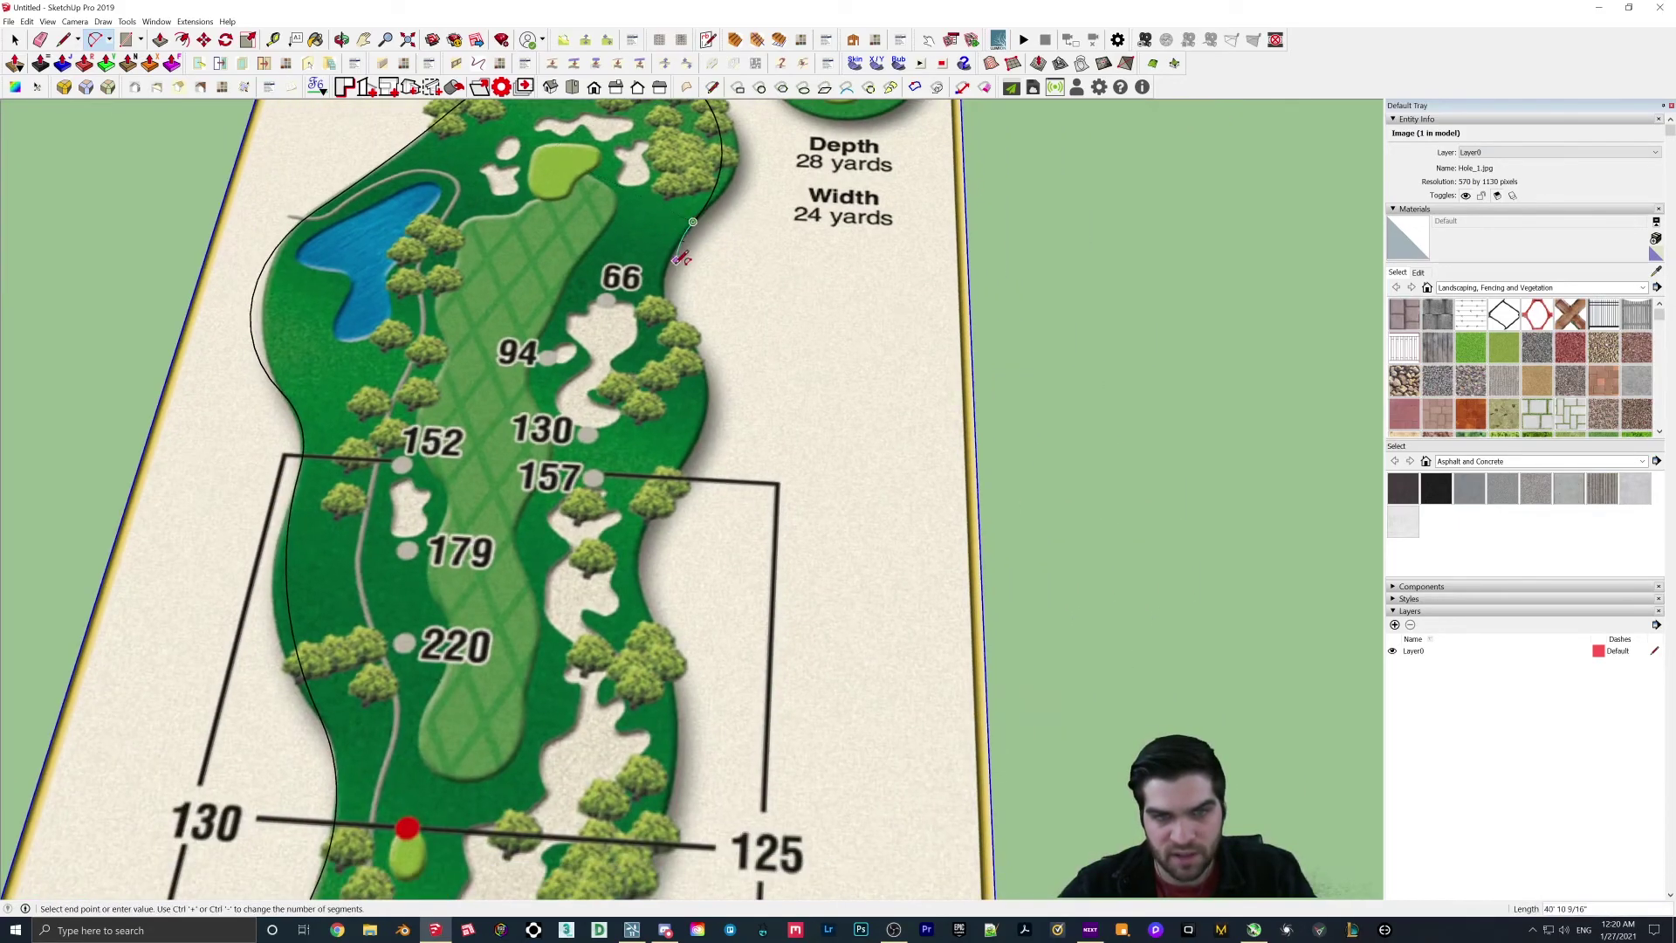
Step: Extend the hole's right edge with tangent arcs from above the 66 marker to the trees just below it
double_click(663, 298)
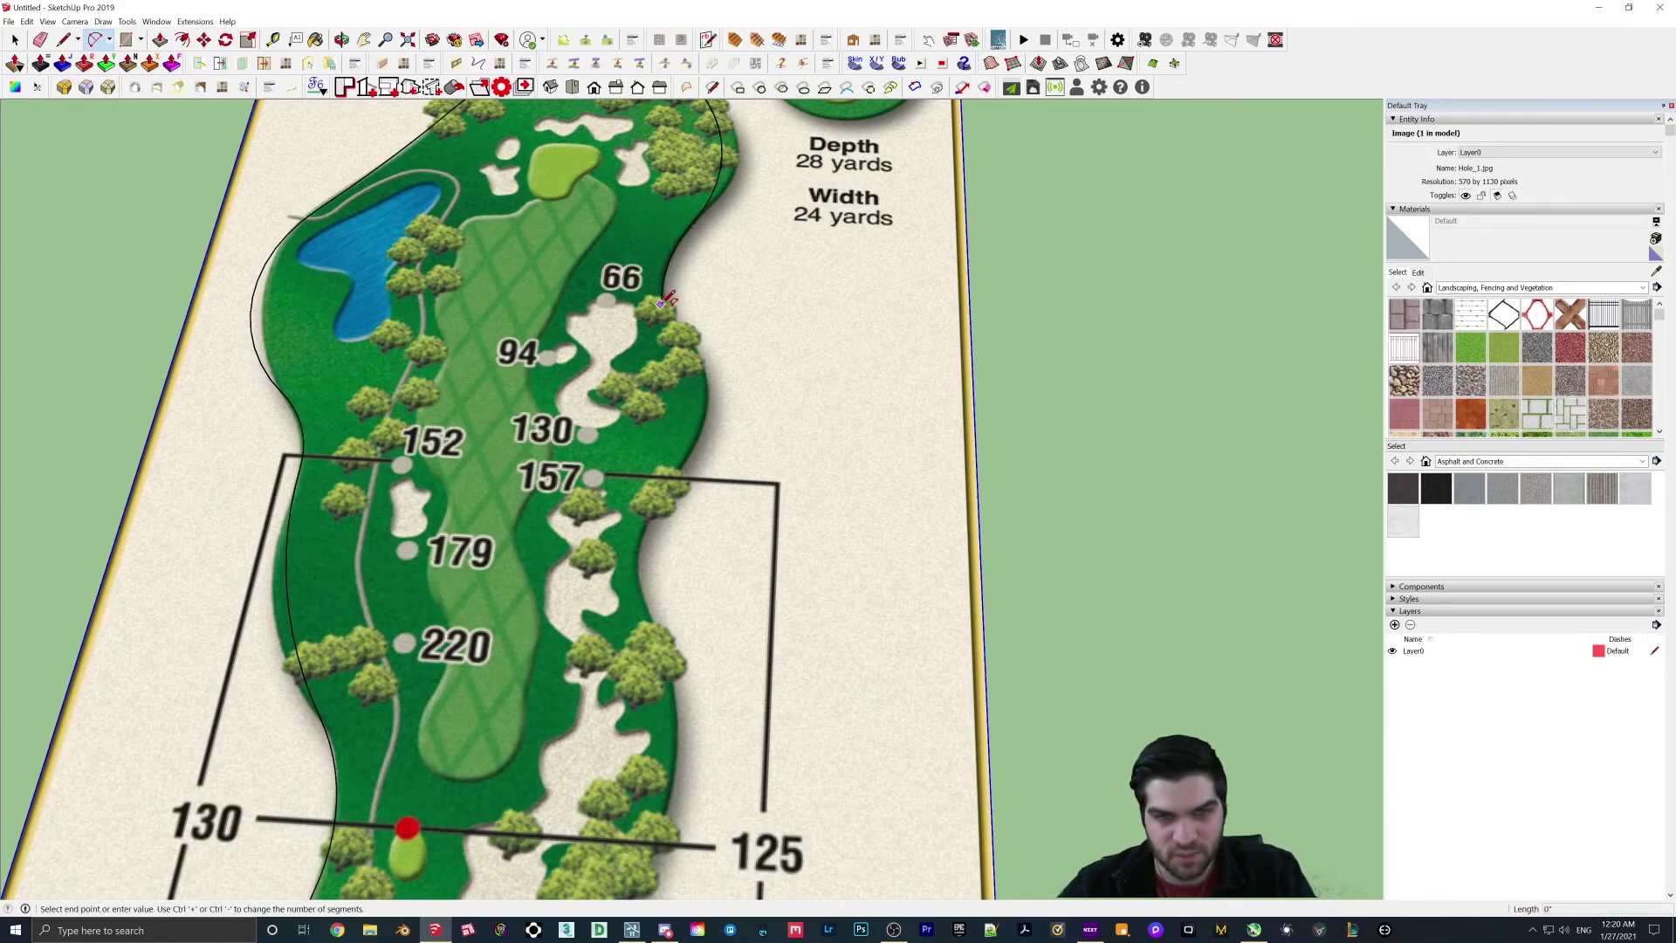
left_click(662, 298)
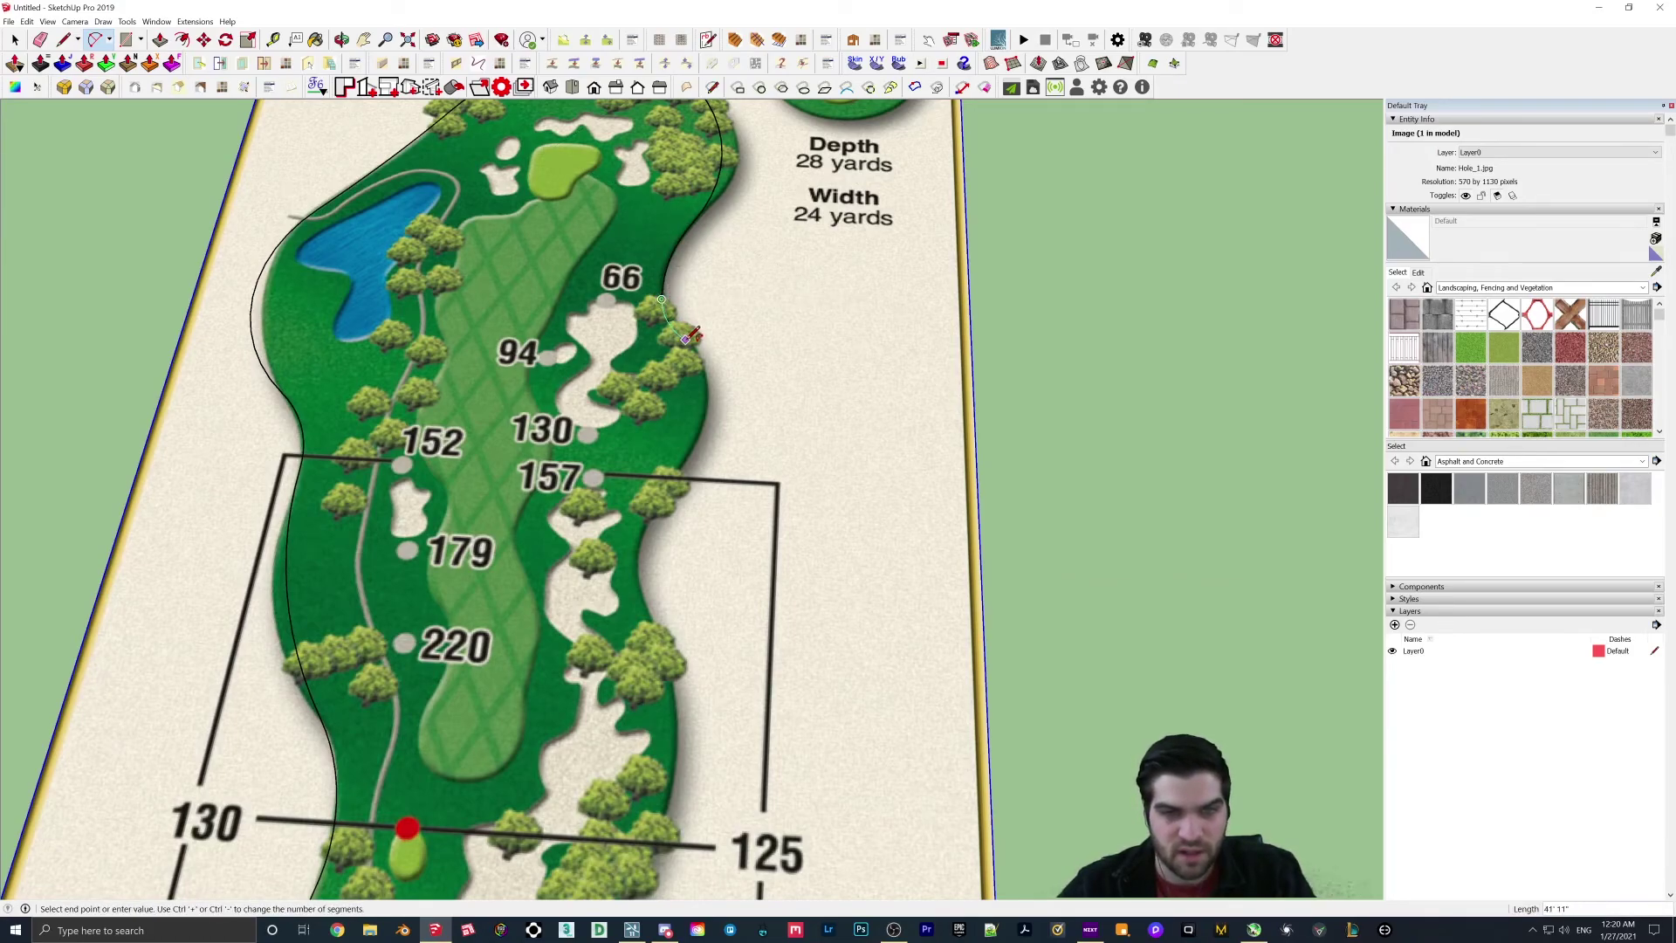
double_click(687, 340)
left_click(687, 340)
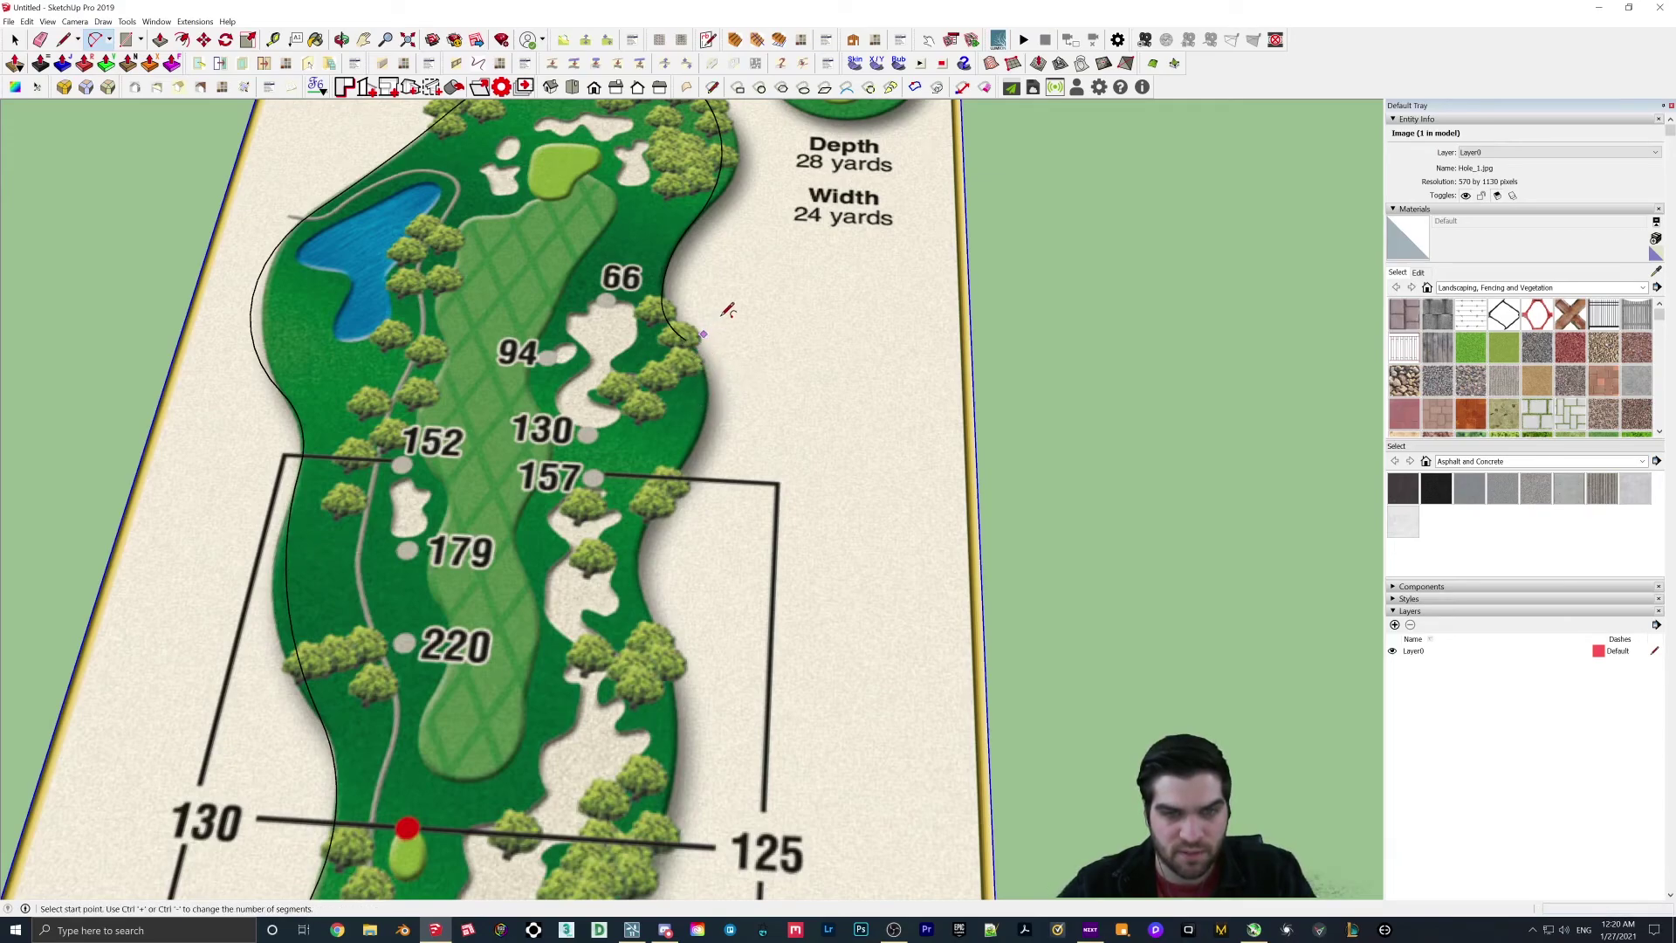
Step: Try to continue the right edge with one tangent arc around the trees to the right of the 94 marker
middle_click_drag(709, 371, 784, 314, "shift")
double_click(789, 334)
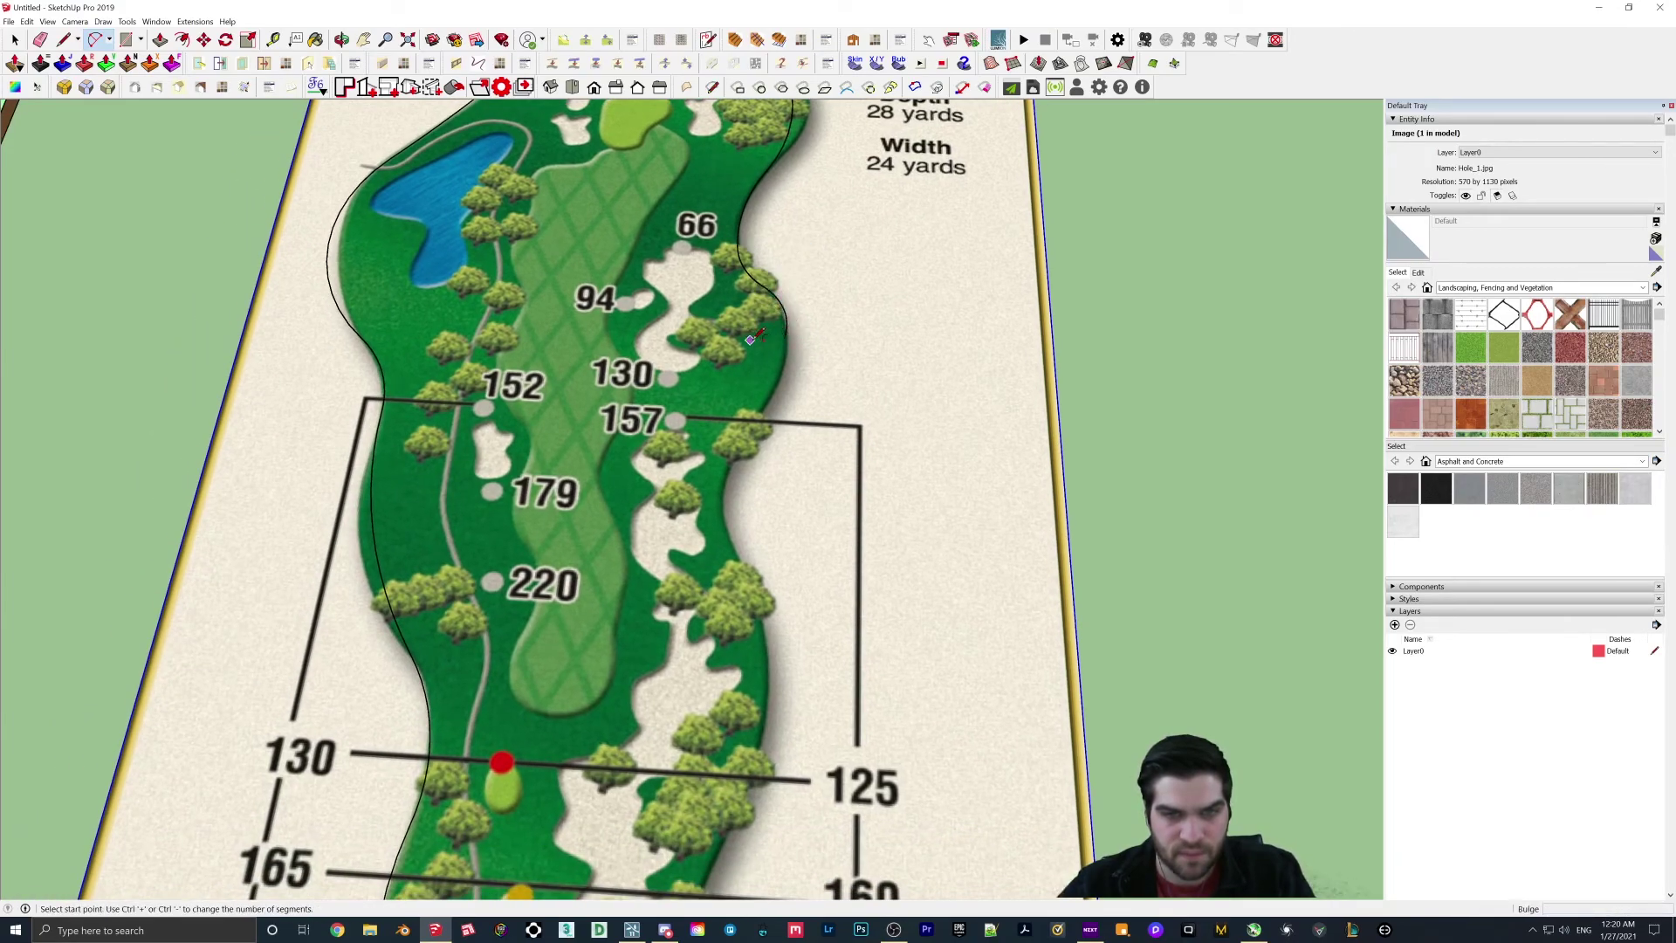
left_click(785, 337)
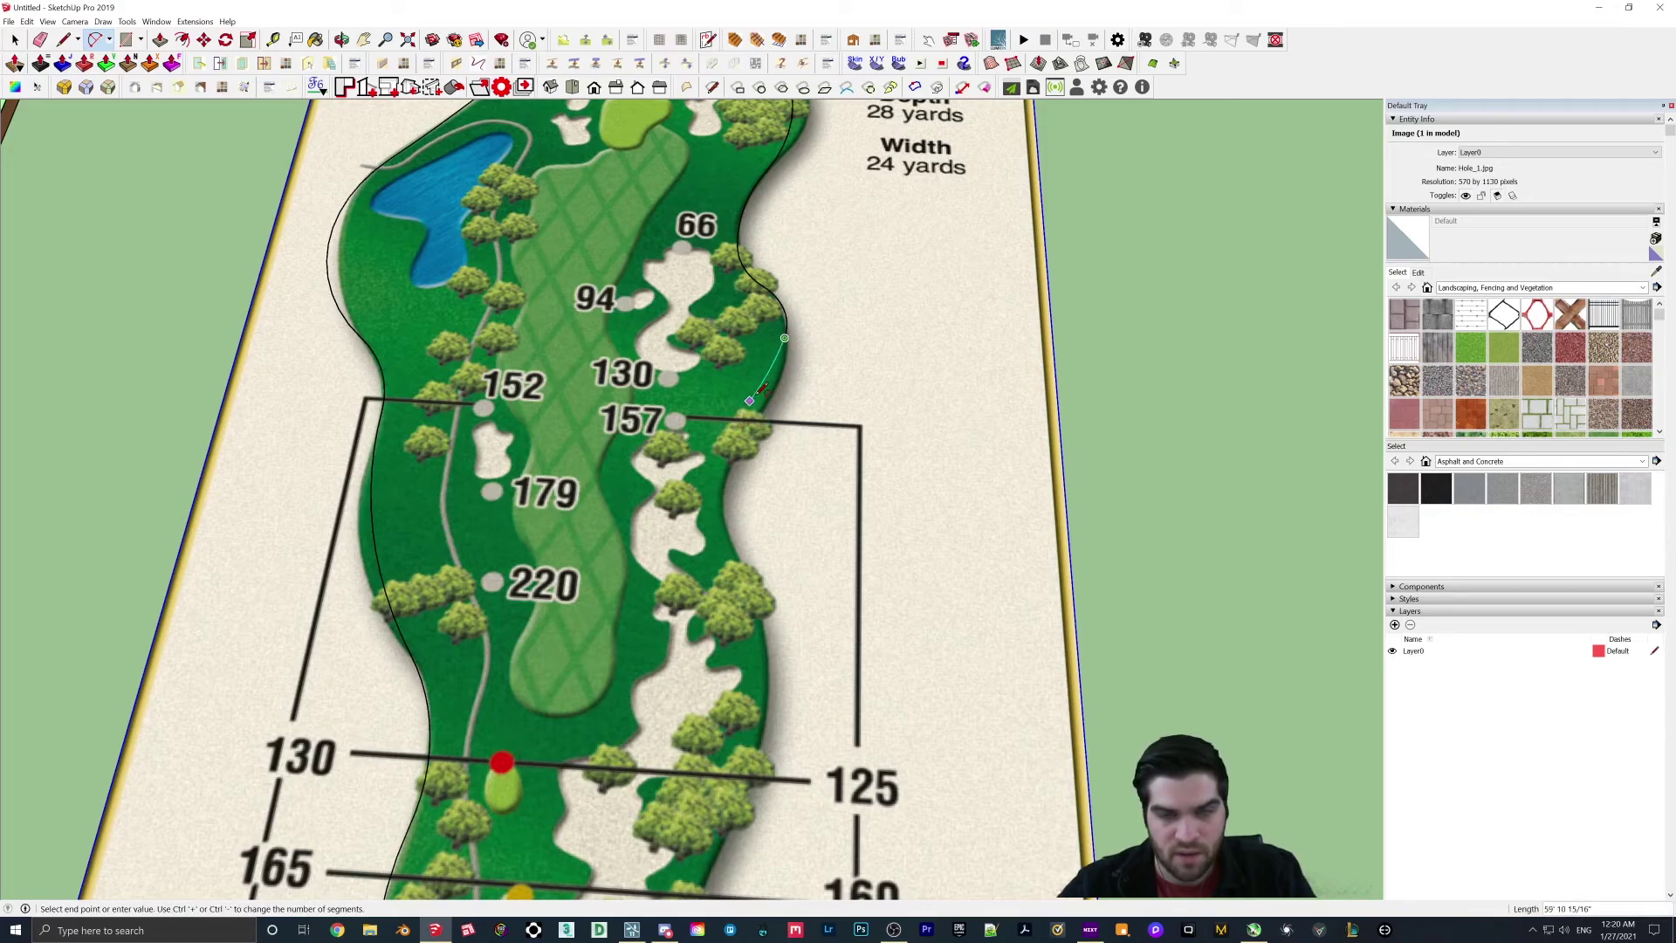
middle_click_drag(781, 379, 882, 454)
scroll(716, 392, "up", 2)
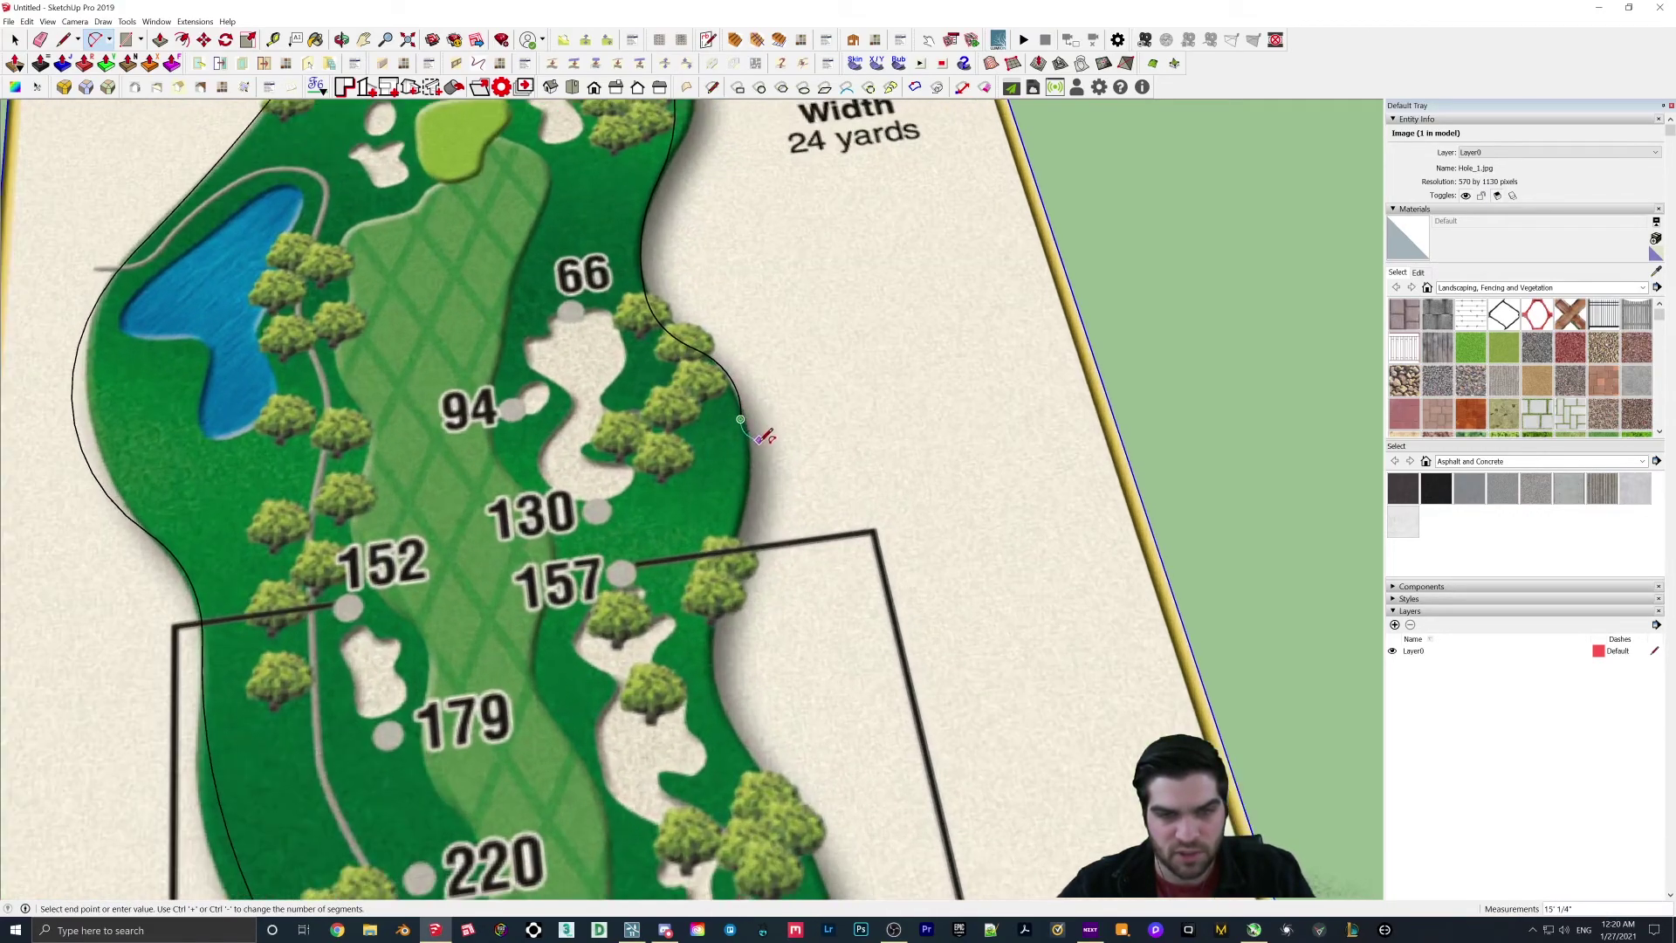
scroll(763, 438, "down", 1)
mouse_move(763, 437)
middle_mouse_down("shift")
mouse_move(838, 299)
mouse_move(781, 451)
mouse_move(753, 349)
mouse_move(714, 443)
mouse_move(689, 447)
middle_mouse_up("shift")
scroll(752, 349, "down", 3)
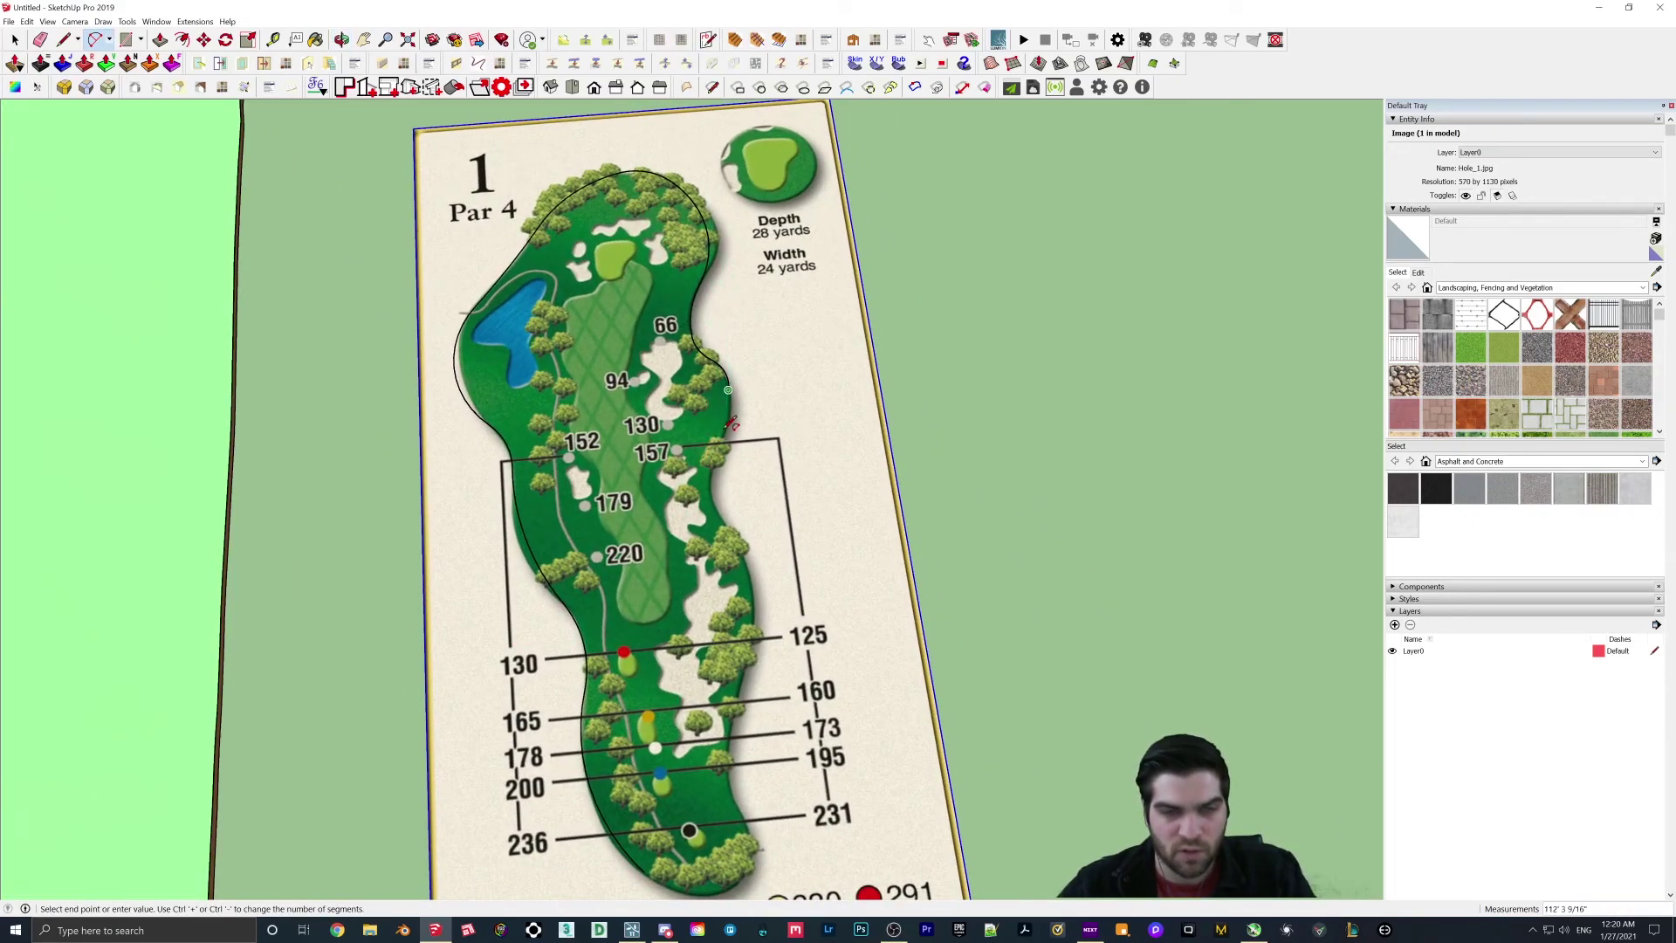
scroll(731, 425, "up", 4)
key("Escape")
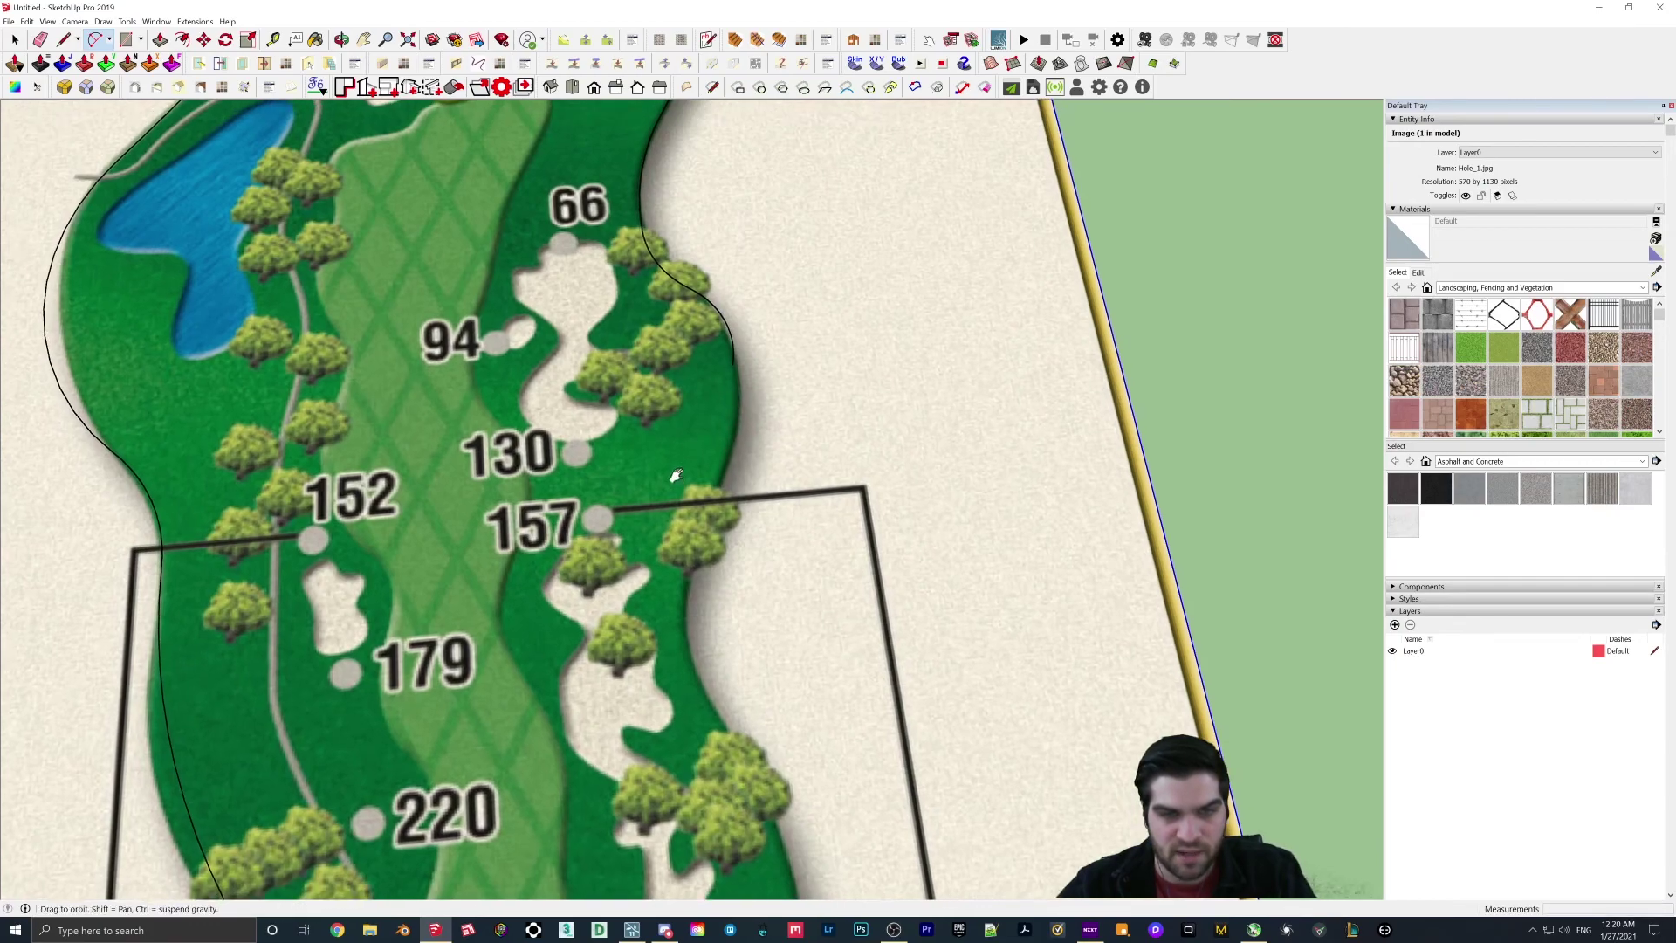
Step: Redraw the right edge with a shorter tangent arc around the trees beside the 94 marker and continue it toward the 157 marker
scroll(729, 369, "up", 2)
left_click(683, 267)
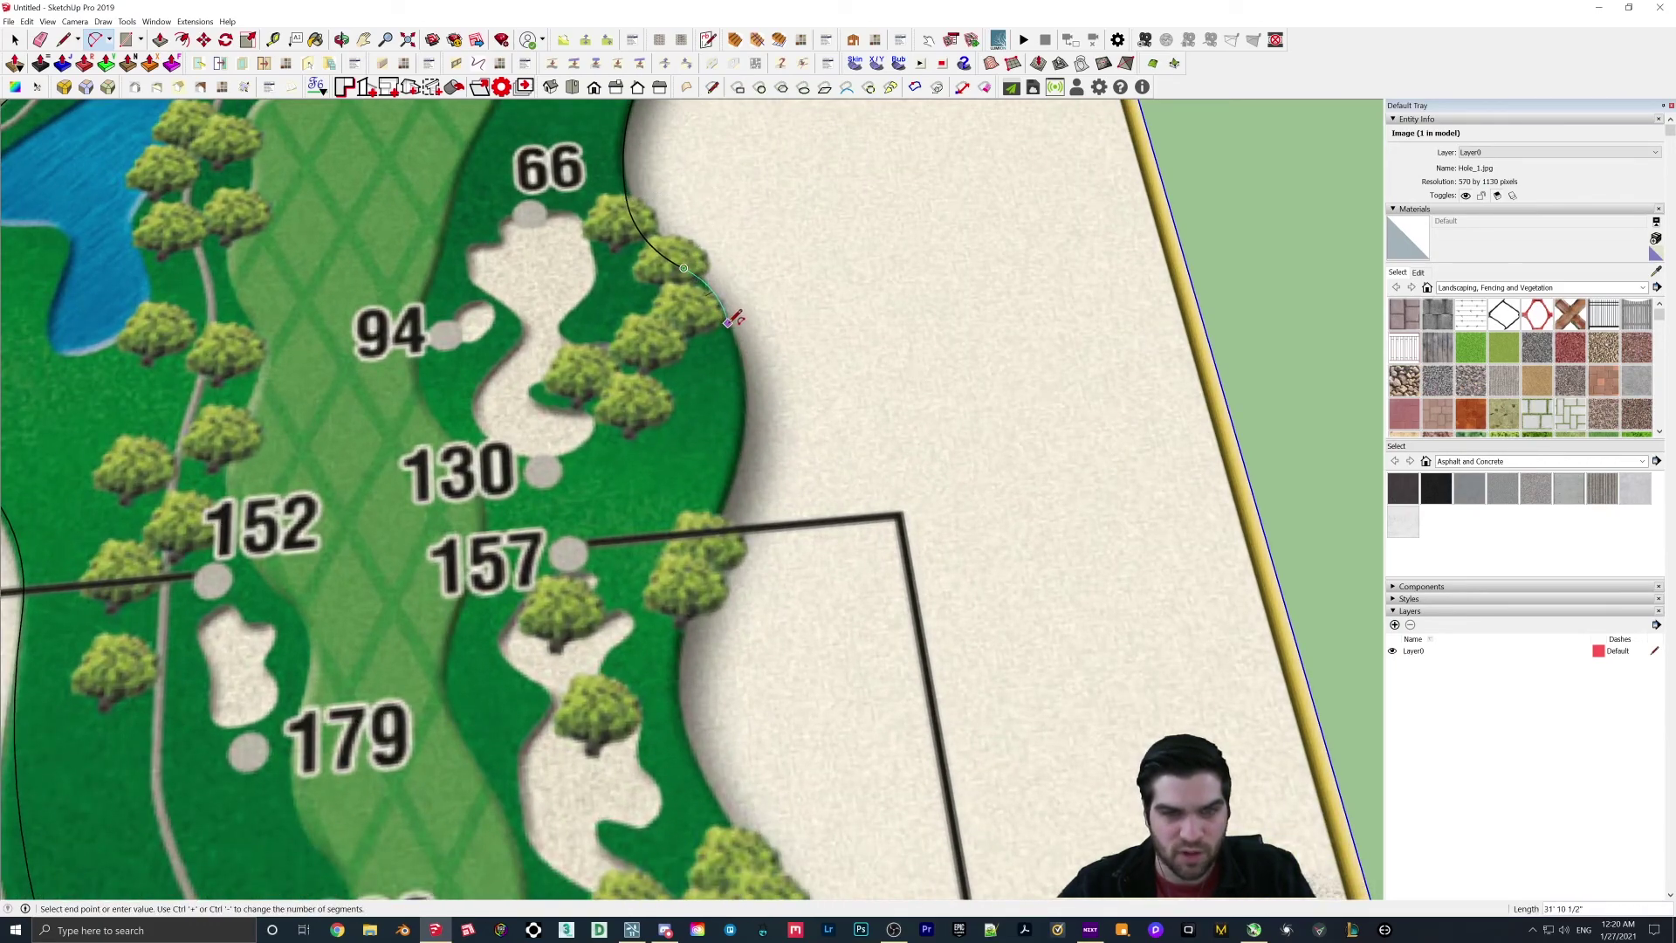
left_click(733, 324)
left_click(734, 324)
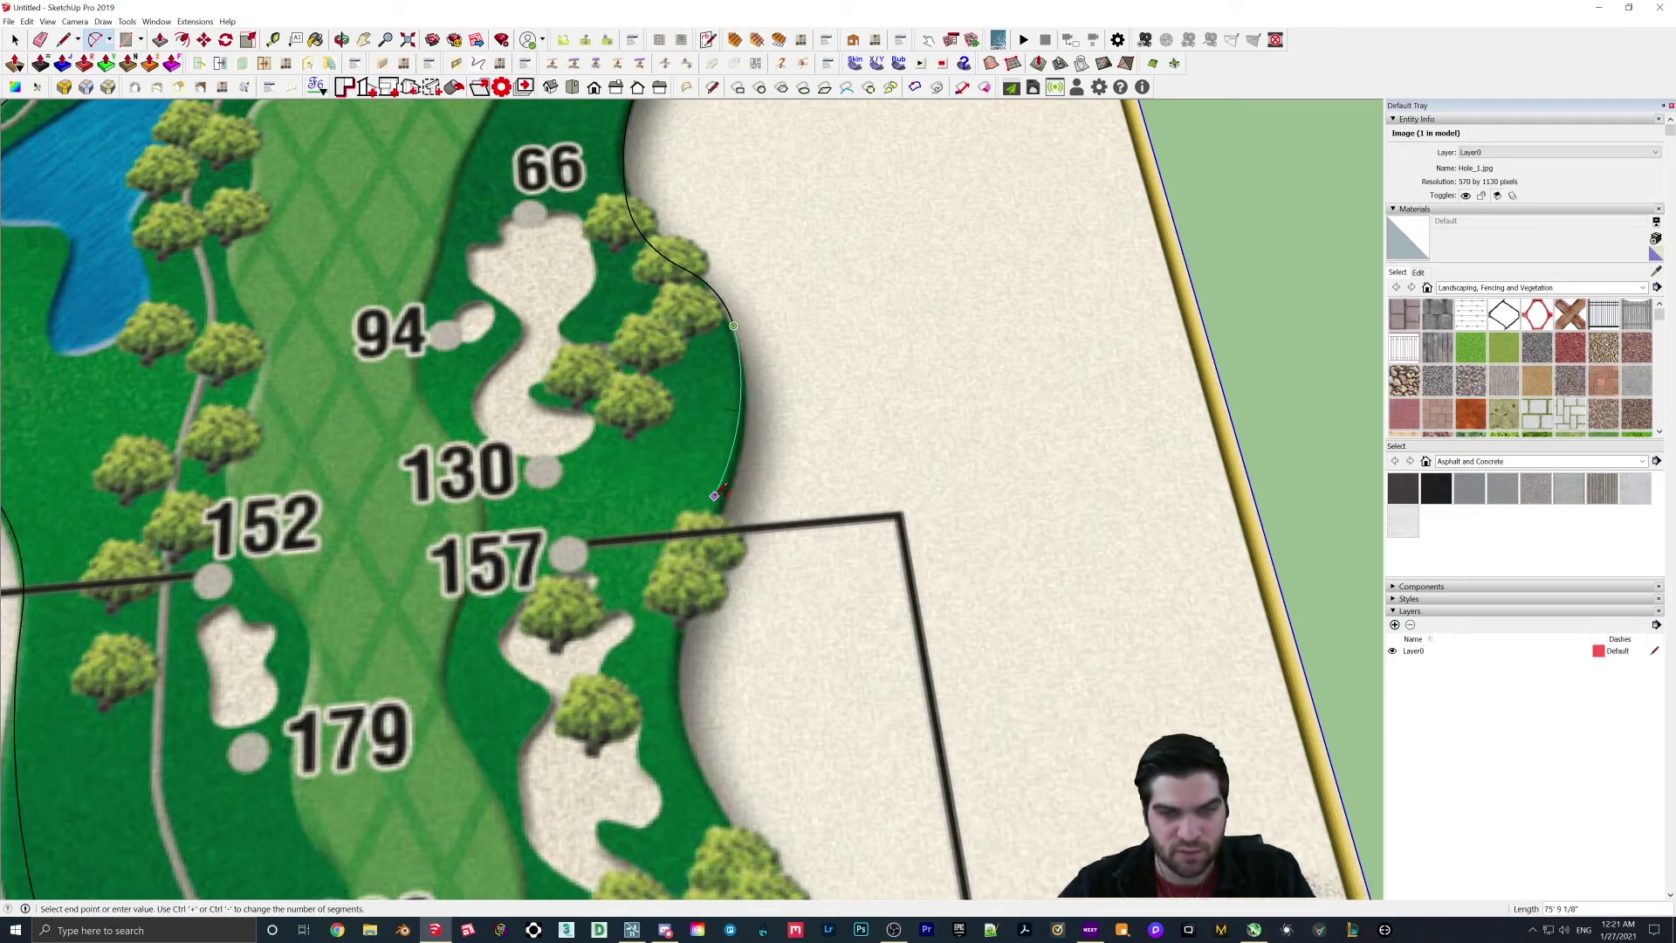
Step: Trace the pond's outline with connected tangent arcs around its left end, top and tree-covered right side to its lower tip
mouse_move(722, 492)
middle_mouse_down("shift")
mouse_move(864, 442)
mouse_move(817, 598)
middle_mouse_up("shift")
scroll(817, 598, "up", 2)
scroll(868, 711, "down", 3)
left_click(594, 501)
left_click(557, 402)
left_click(528, 454)
left_click(648, 336)
left_click(740, 265)
left_click(813, 305)
left_click(786, 385)
left_click(786, 385)
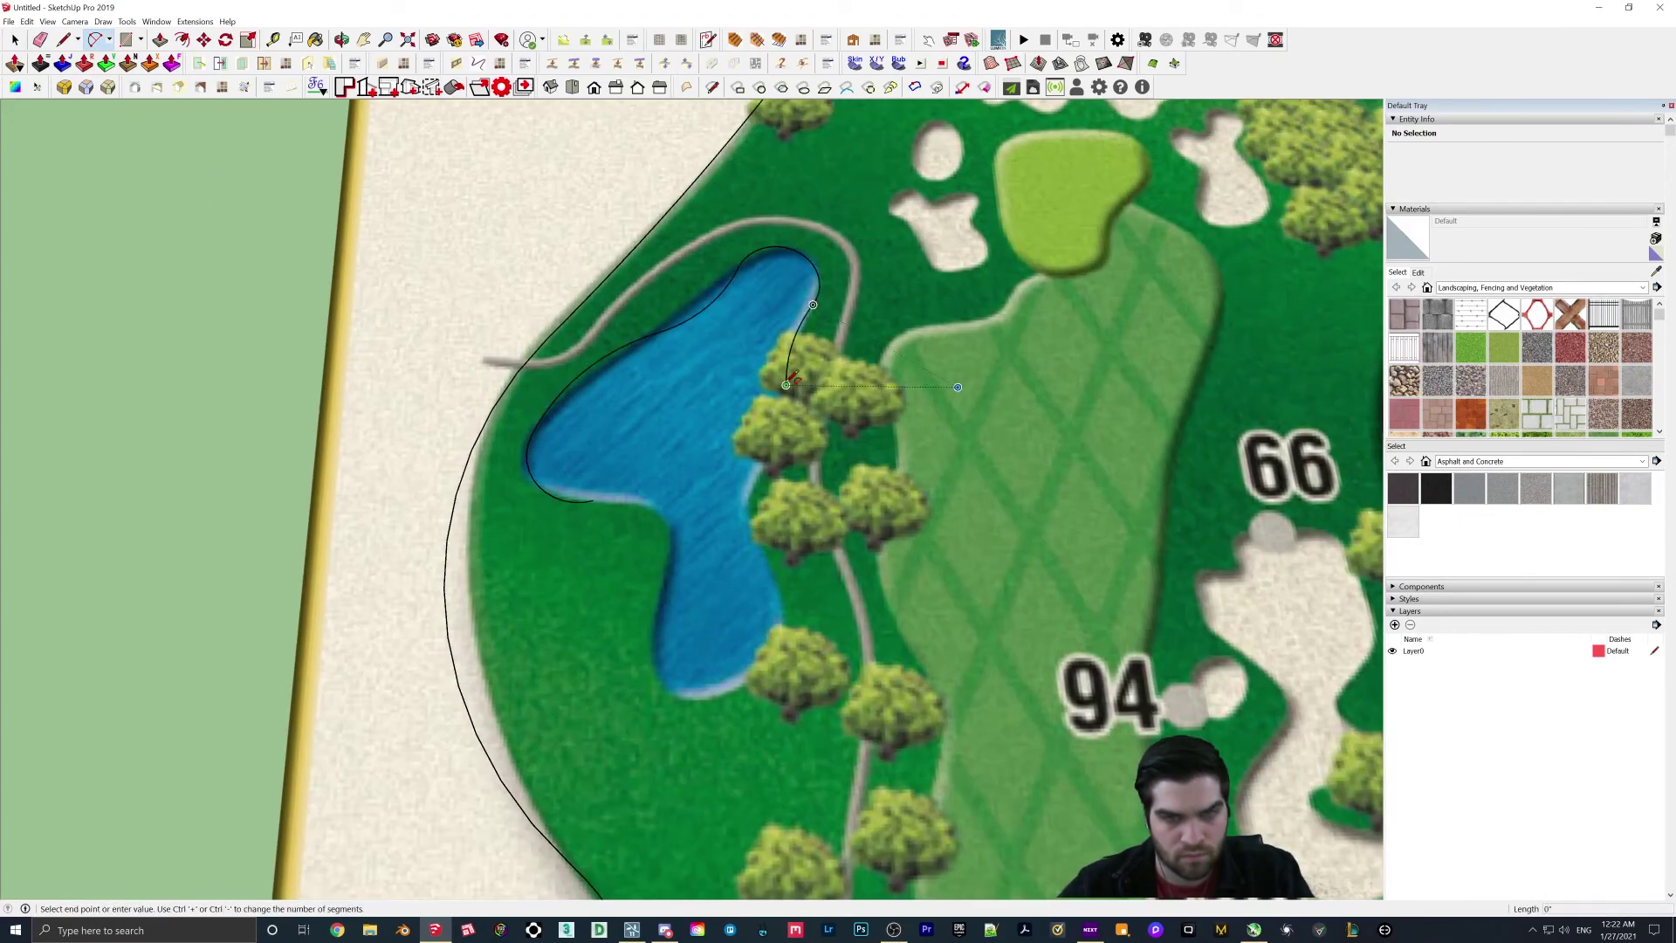
left_click(747, 680)
Step: Trace the two bunkers to the left of the green, the oval and the lobed one, with closed chains of arcs
middle_click_drag(939, 202, 630, 460, "shift")
left_click(625, 375)
scroll(653, 611, "up", 1)
left_click(556, 426)
left_click(604, 425)
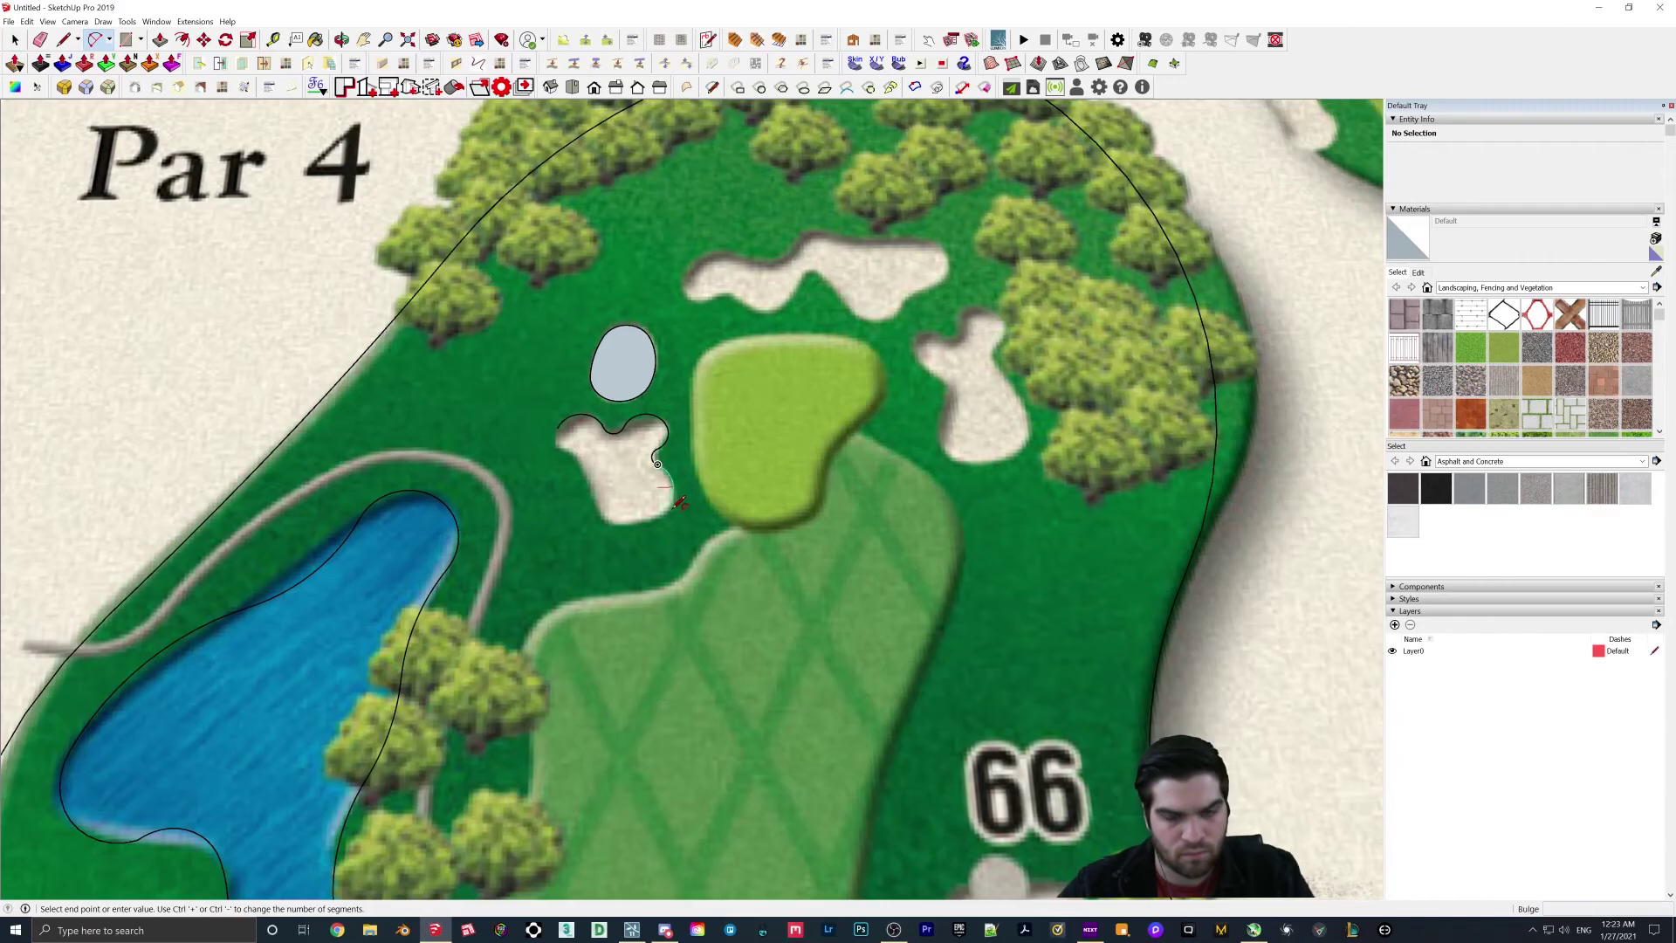
scroll(526, 462, "up", 4)
left_click(596, 429)
left_click(591, 384)
Step: Trace the fairway's upper edge below the green and its right side with connected tangent arcs
scroll(716, 175, "down", 7)
scroll(690, 197, "up", 4)
middle_click_drag(715, 319, 437, 699, "shift")
left_click(733, 480)
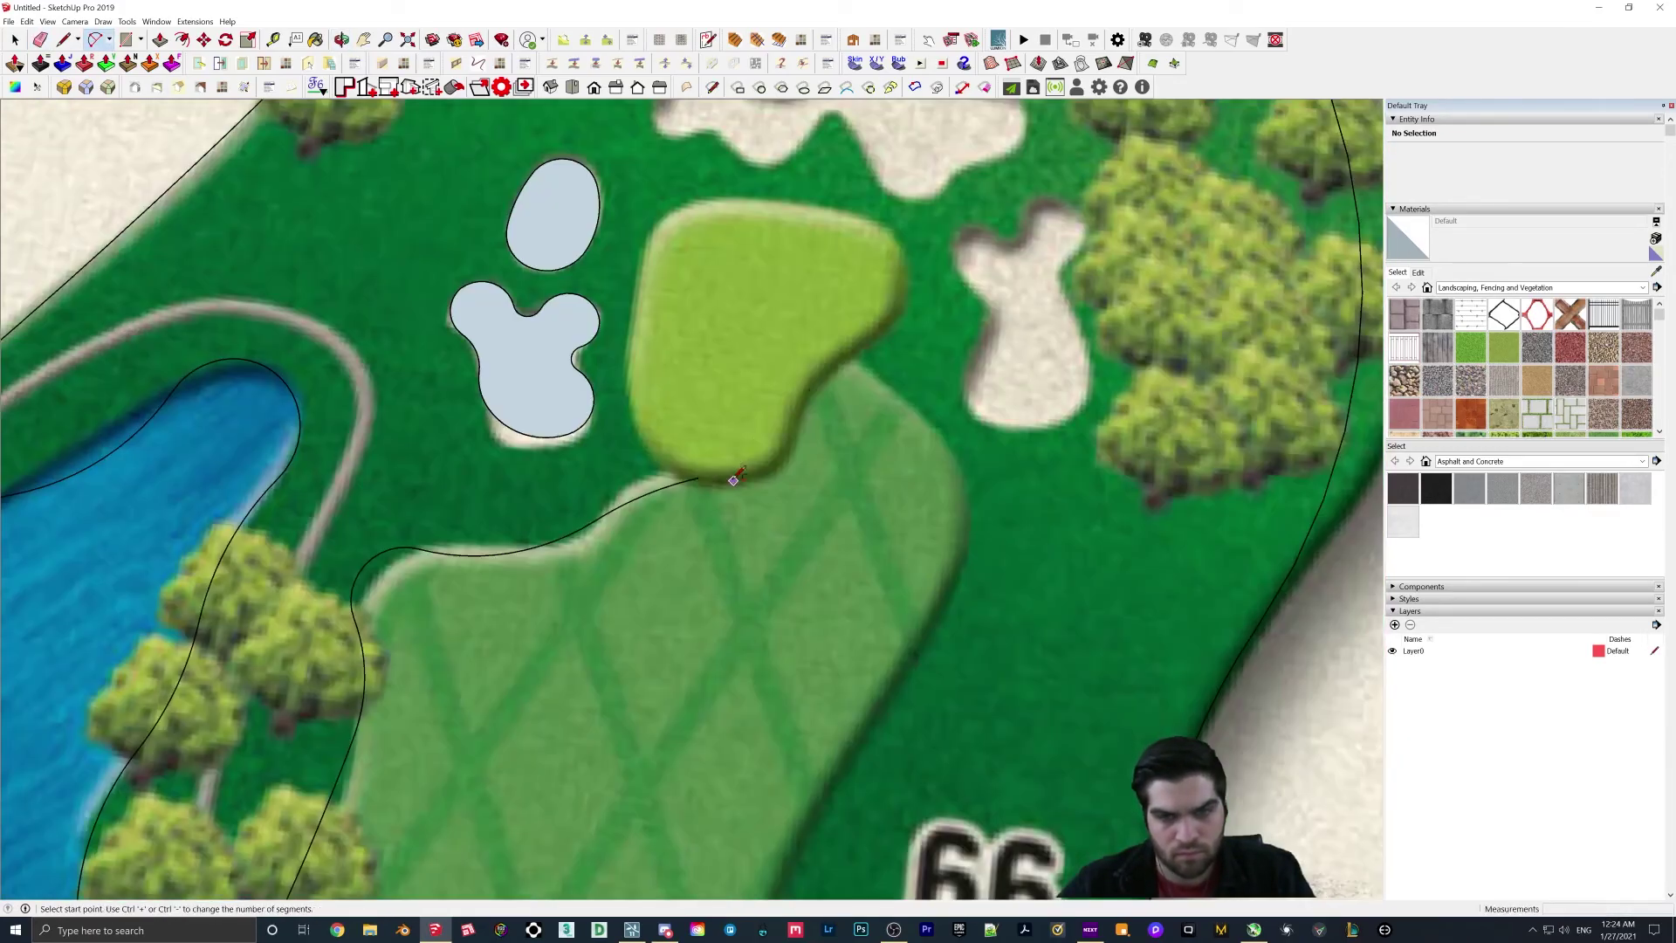
left_click(952, 463)
scroll(925, 524, "down", 2)
left_click(818, 484)
left_click(767, 595)
Step: Continue the fairway outline with arcs along its left side past the 152 marker
middle_click_drag(733, 830, 790, 139, "shift")
middle_click_drag(751, 612, 786, 301, "shift")
left_click(745, 617)
middle_click_drag(666, 131, 786, 856, "shift")
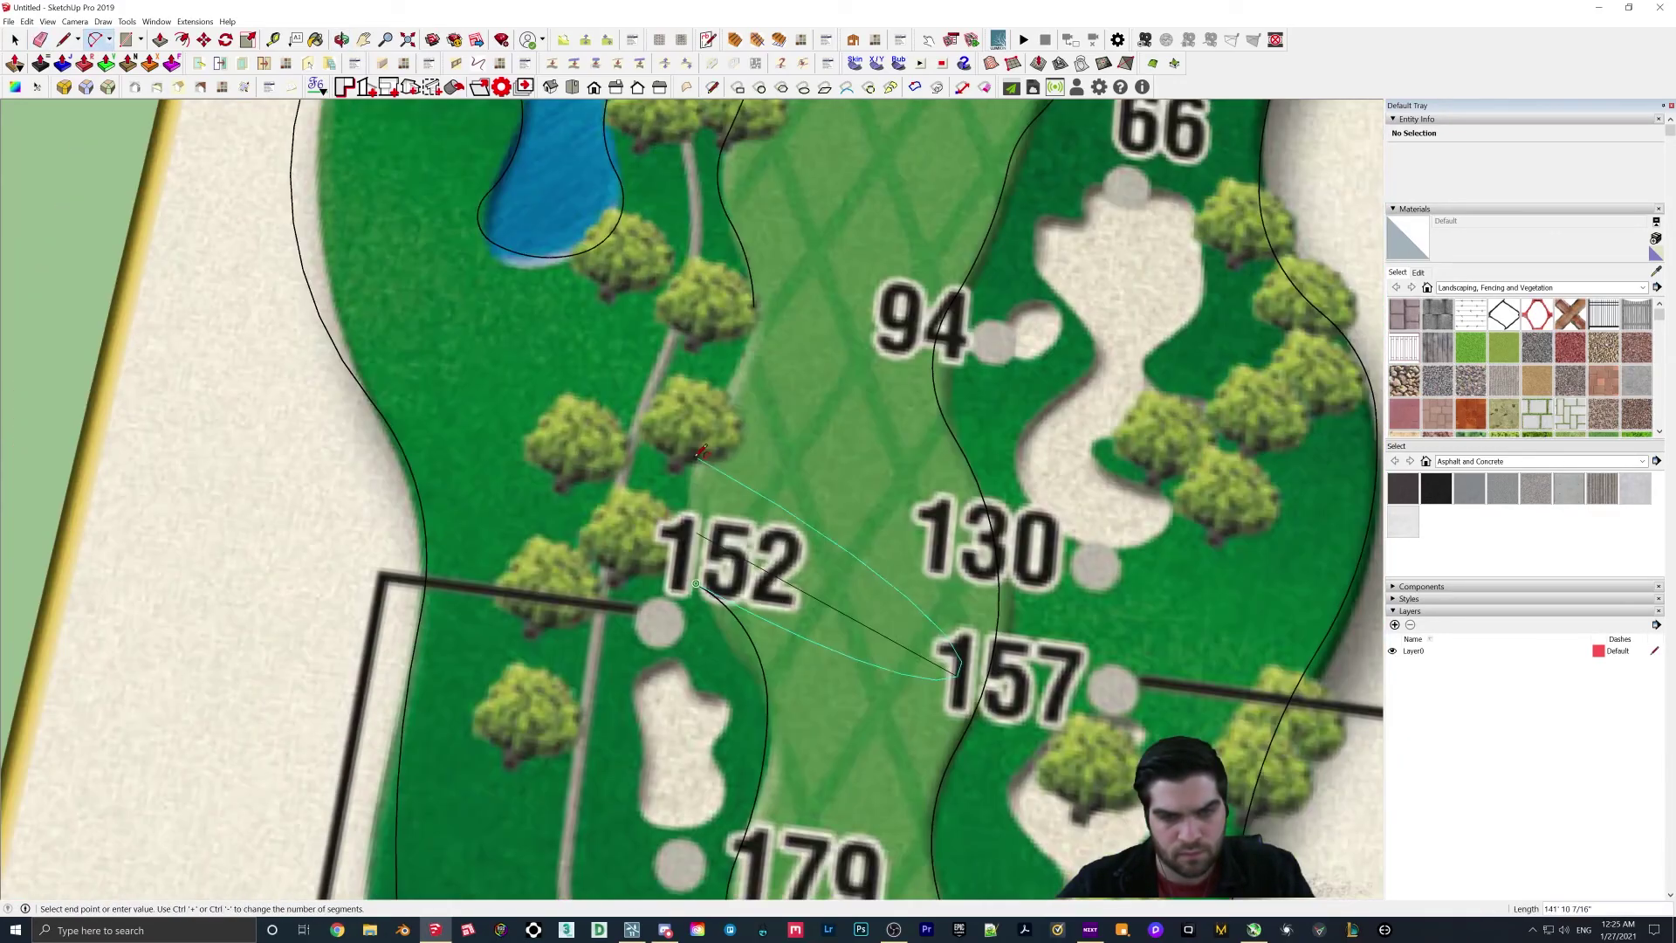
left_click(748, 524)
Step: Close the open fairway outline beside the 152 marker with helper lines and erase the surplus edges
scroll(706, 445, "up", 3)
key("l")
scroll(706, 446, "down", 5)
left_click(611, 681)
left_click(815, 705)
key("e")
scroll(939, 223, "down", 4)
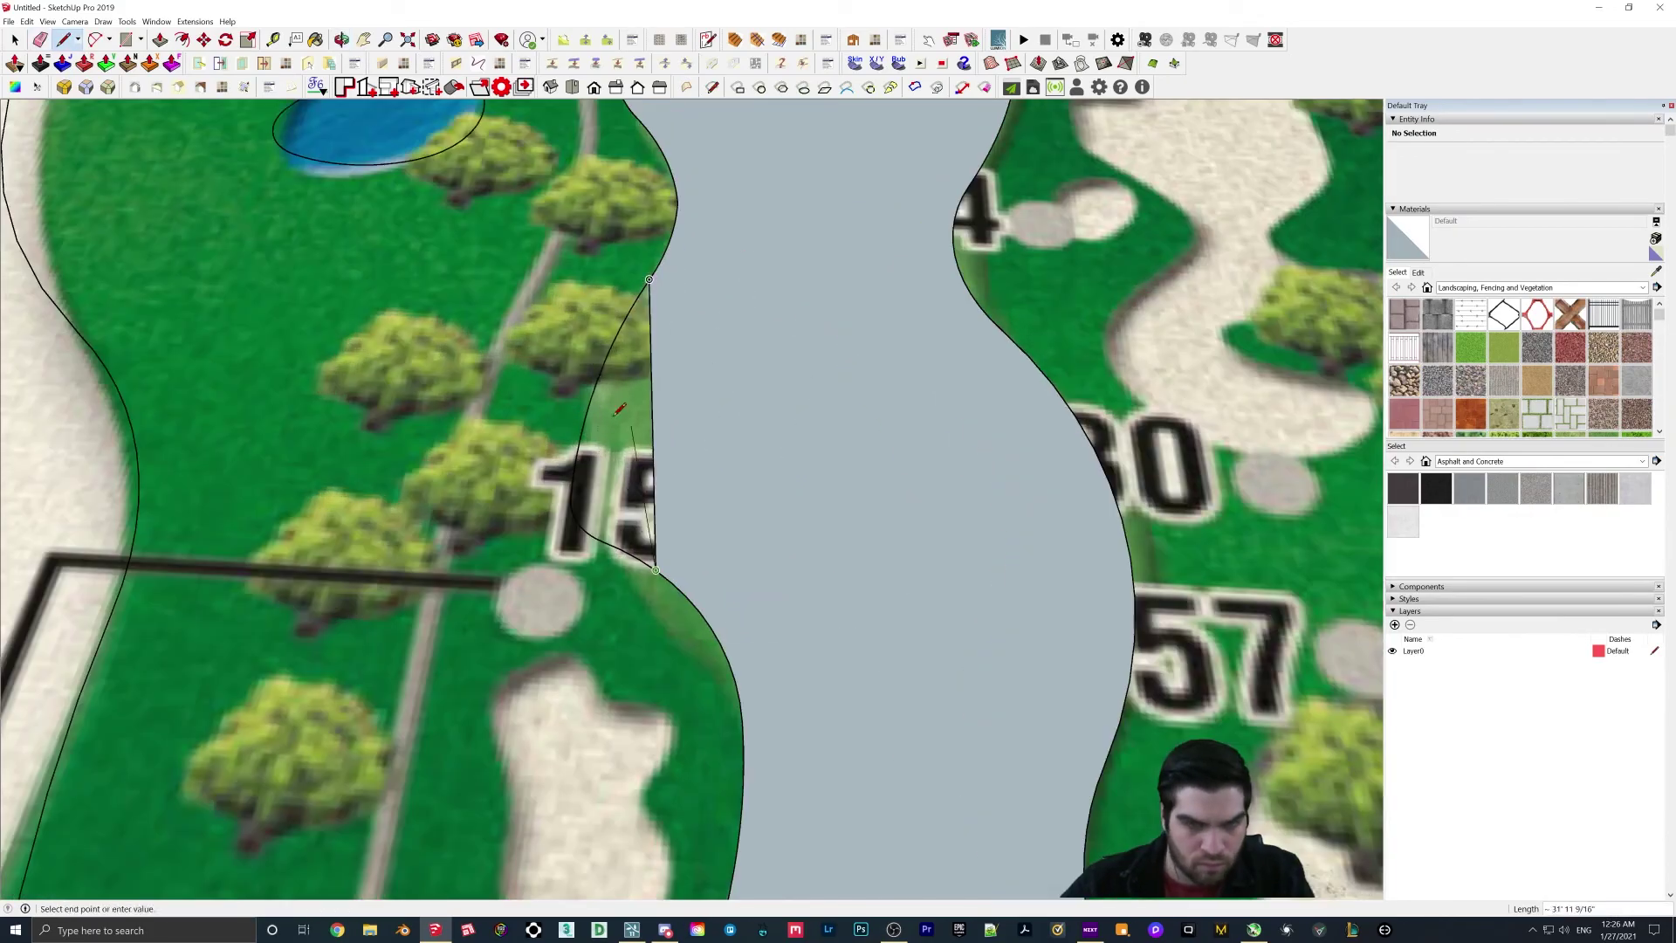
scroll(611, 524, "up", 3)
key("l")
left_click(508, 664)
left_click(520, 572)
scroll(511, 674, "up", 3)
key("e")
Step: Trace the large bunker between the 66 and 130 markers with connected tangent arcs
scroll(531, 561, "down", 8)
key("a")
left_click(748, 431)
left_click(826, 531)
scroll(773, 742, "up", 2)
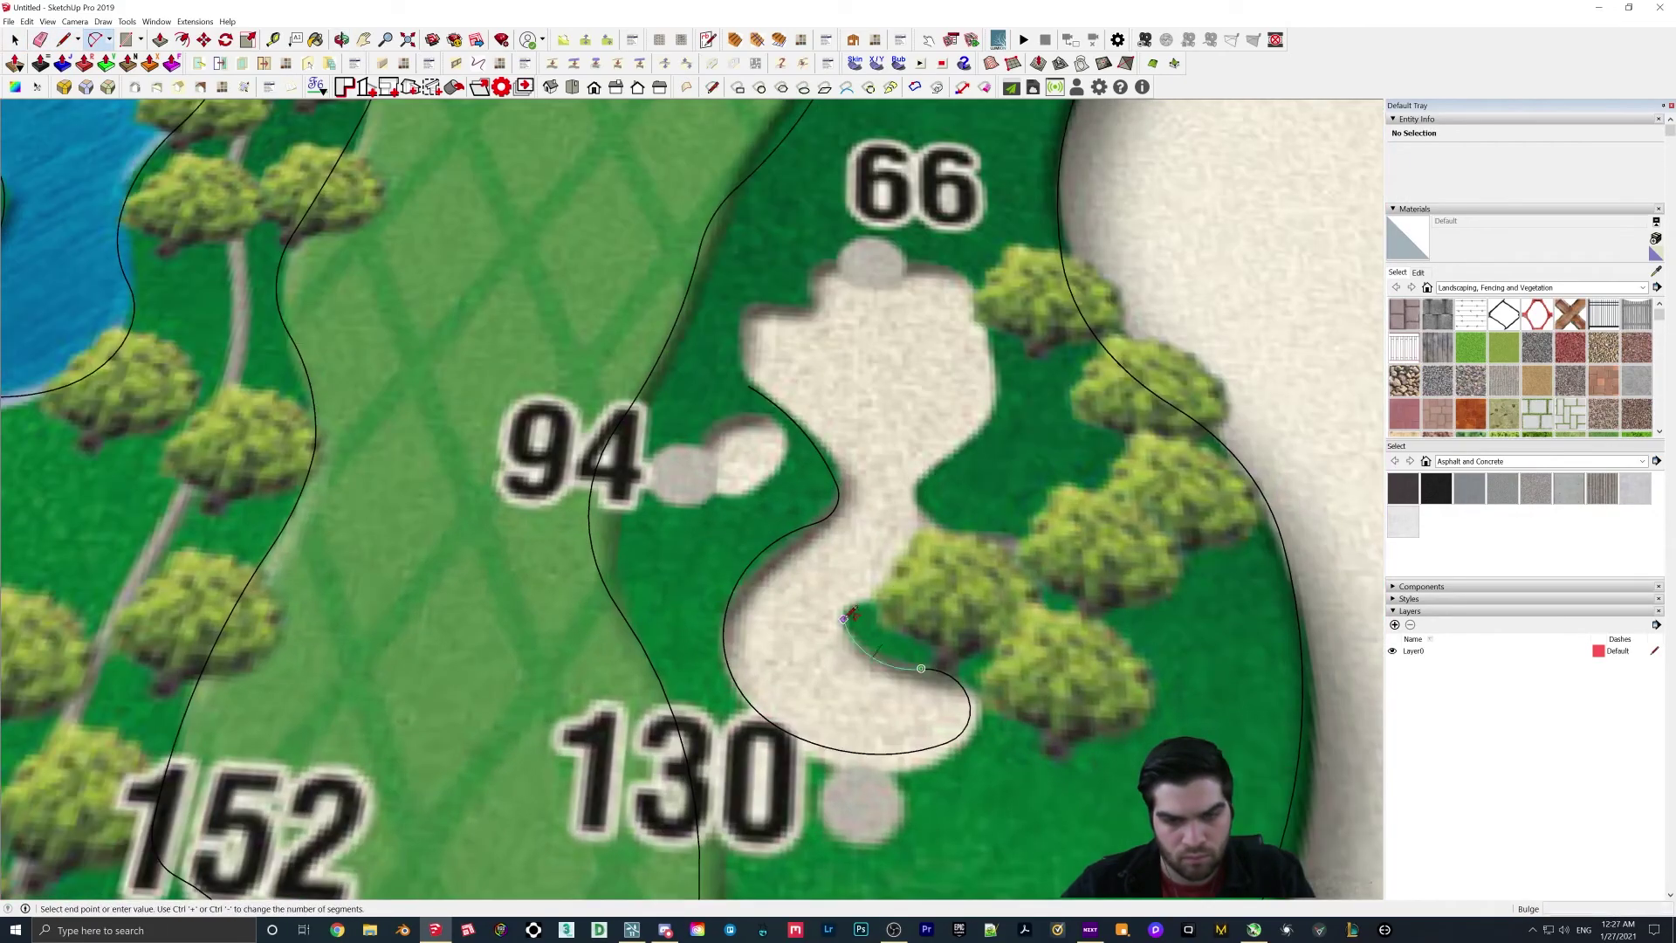
left_click(989, 313)
scroll(989, 377, "up", 1)
left_click(861, 229)
left_click(718, 387)
Step: Trace the bunker between the 152 and 179 markers with connected tangent arcs
scroll(711, 247, "down", 8)
scroll(568, 432, "up", 8)
left_click(619, 593)
left_click(546, 416)
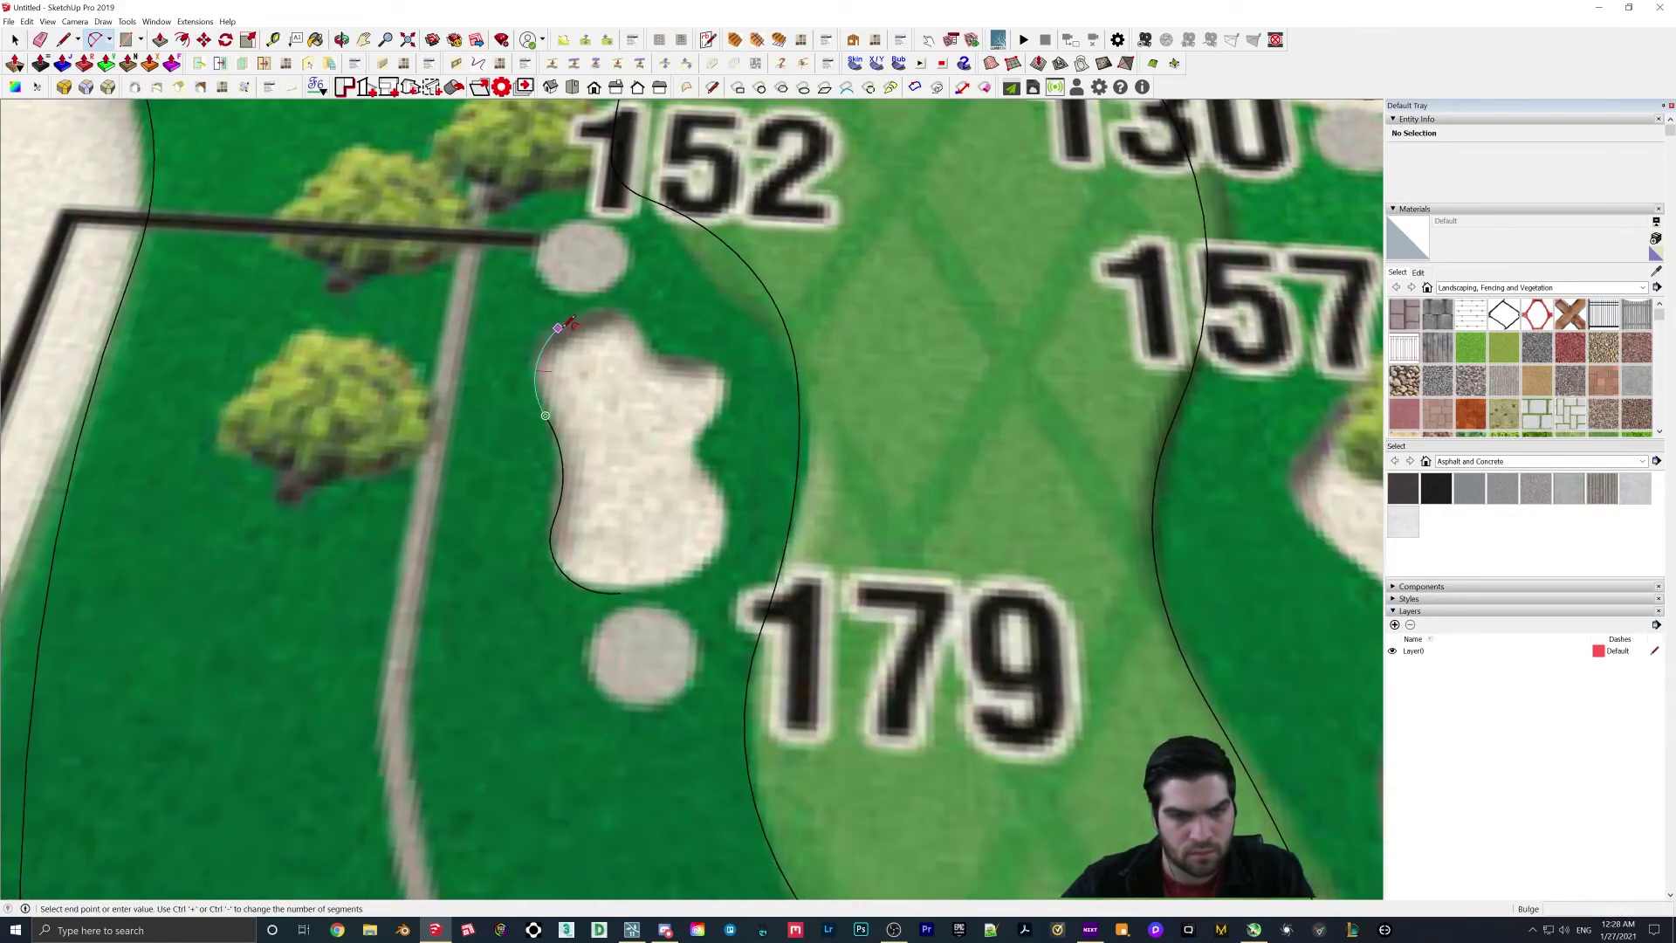
Step: Trace the tree-lined right edge of the long bunker beside the fairway's lower end with tangent arcs
scroll(638, 586, "down", 5)
scroll(873, 288, "up", 6)
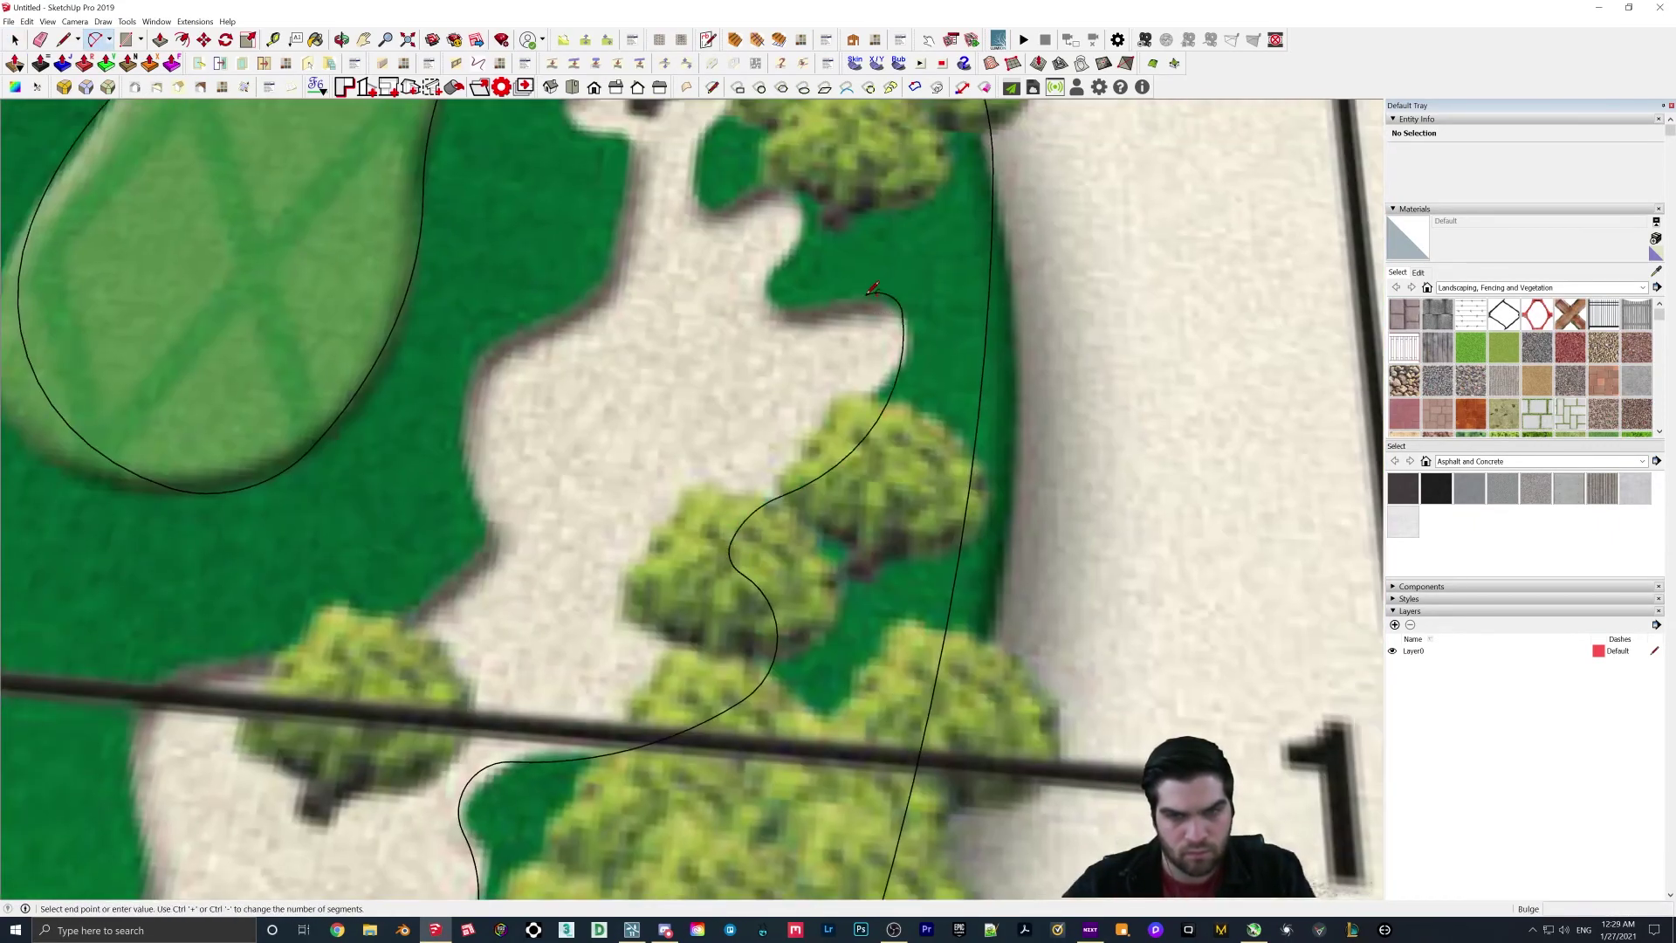
left_click(772, 304)
scroll(772, 304, "down", 3)
scroll(755, 159, "up", 4)
left_click(820, 530)
left_click(756, 470)
left_click(701, 424)
Step: Trace the long bunker's left edge with tangent arcs down to the 173 line
scroll(602, 393, "down", 6)
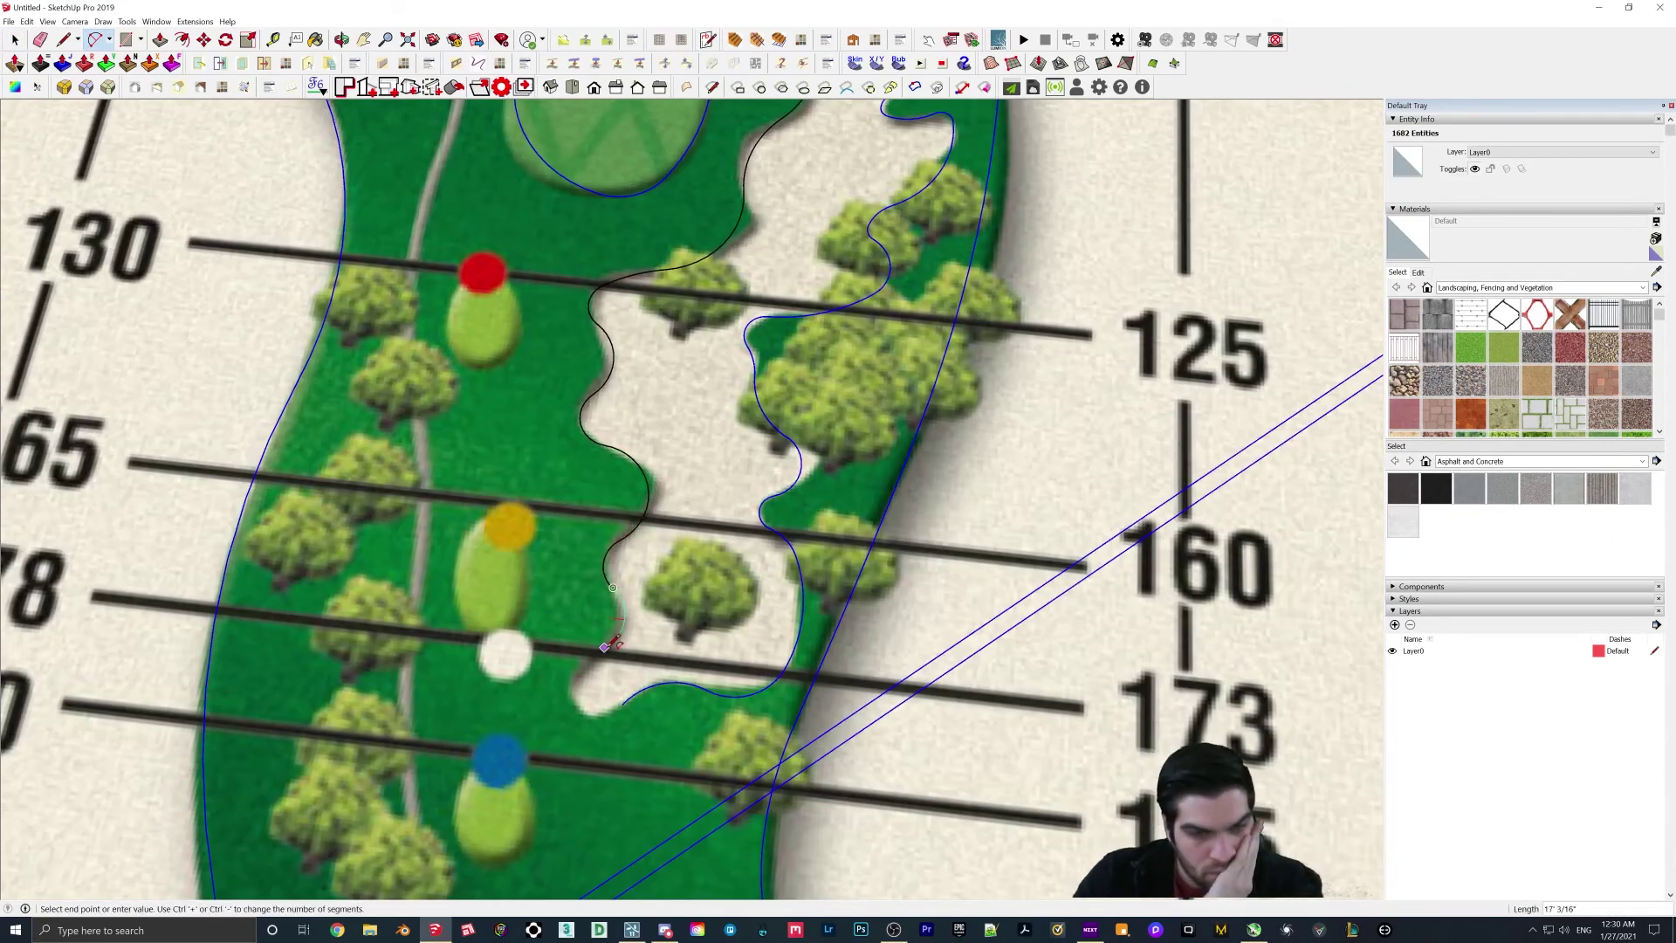
scroll(575, 534, "up", 6)
left_click(574, 536)
Step: Trace the bunker below the 157 marker, around its two trees, with connected tangent arcs
scroll(599, 133, "up", 3)
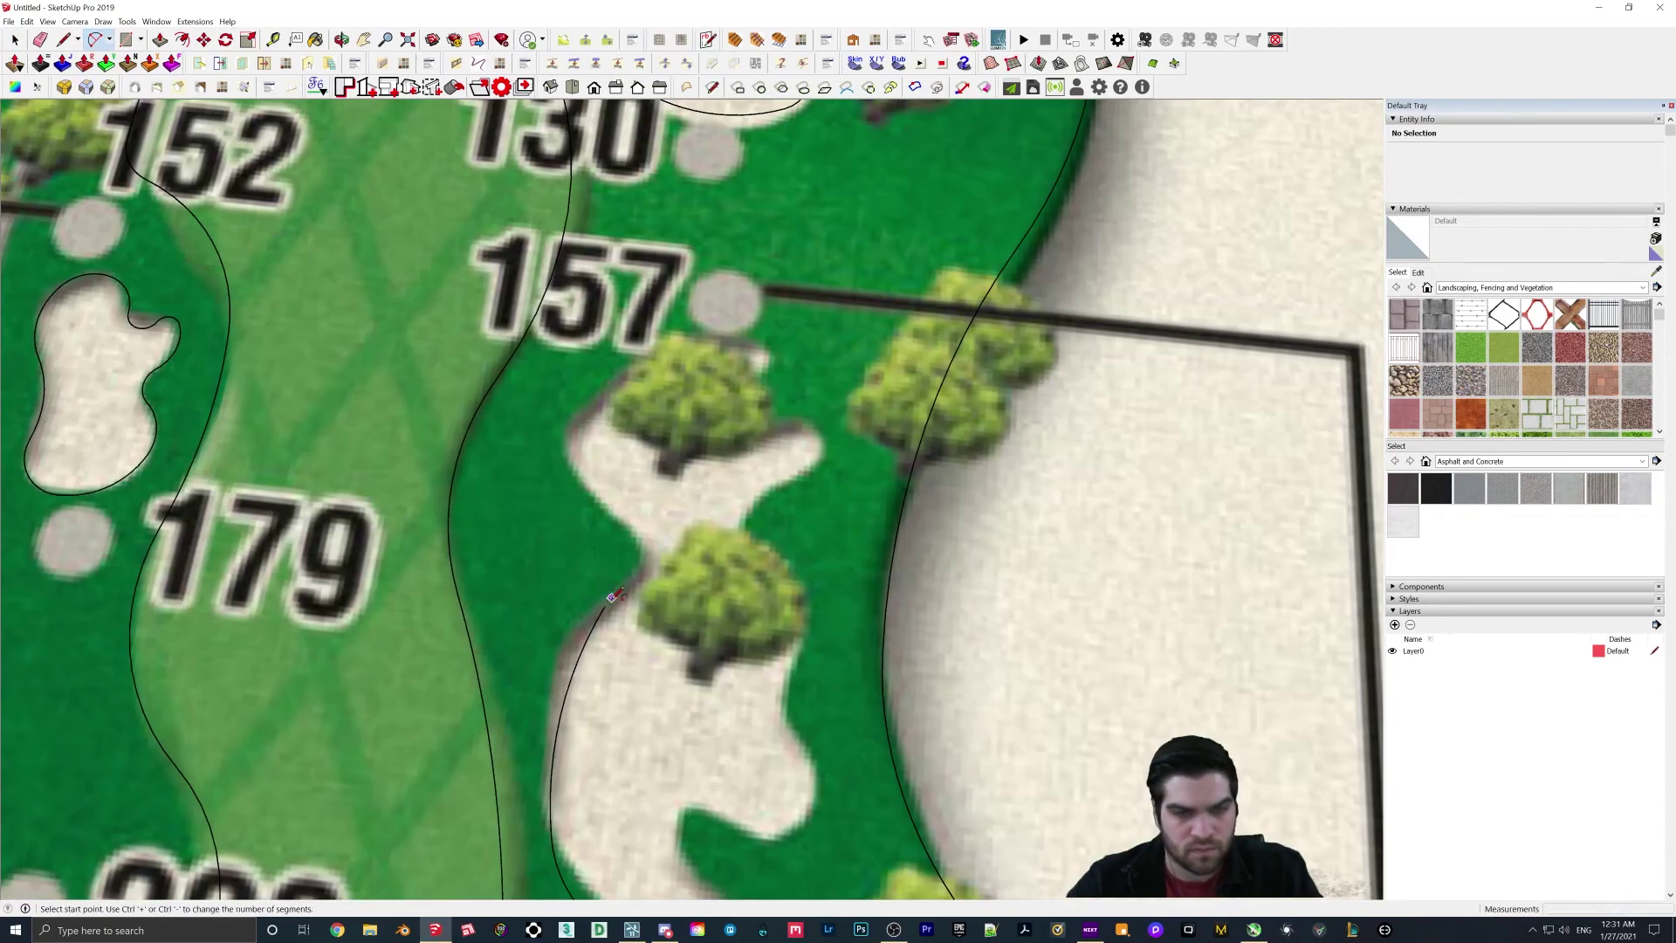
scroll(631, 549, "down", 2)
left_click(637, 550)
scroll(632, 502, "up", 4)
left_click(646, 325)
scroll(768, 384, "down", 2)
left_click(772, 434)
scroll(742, 612, "up", 1)
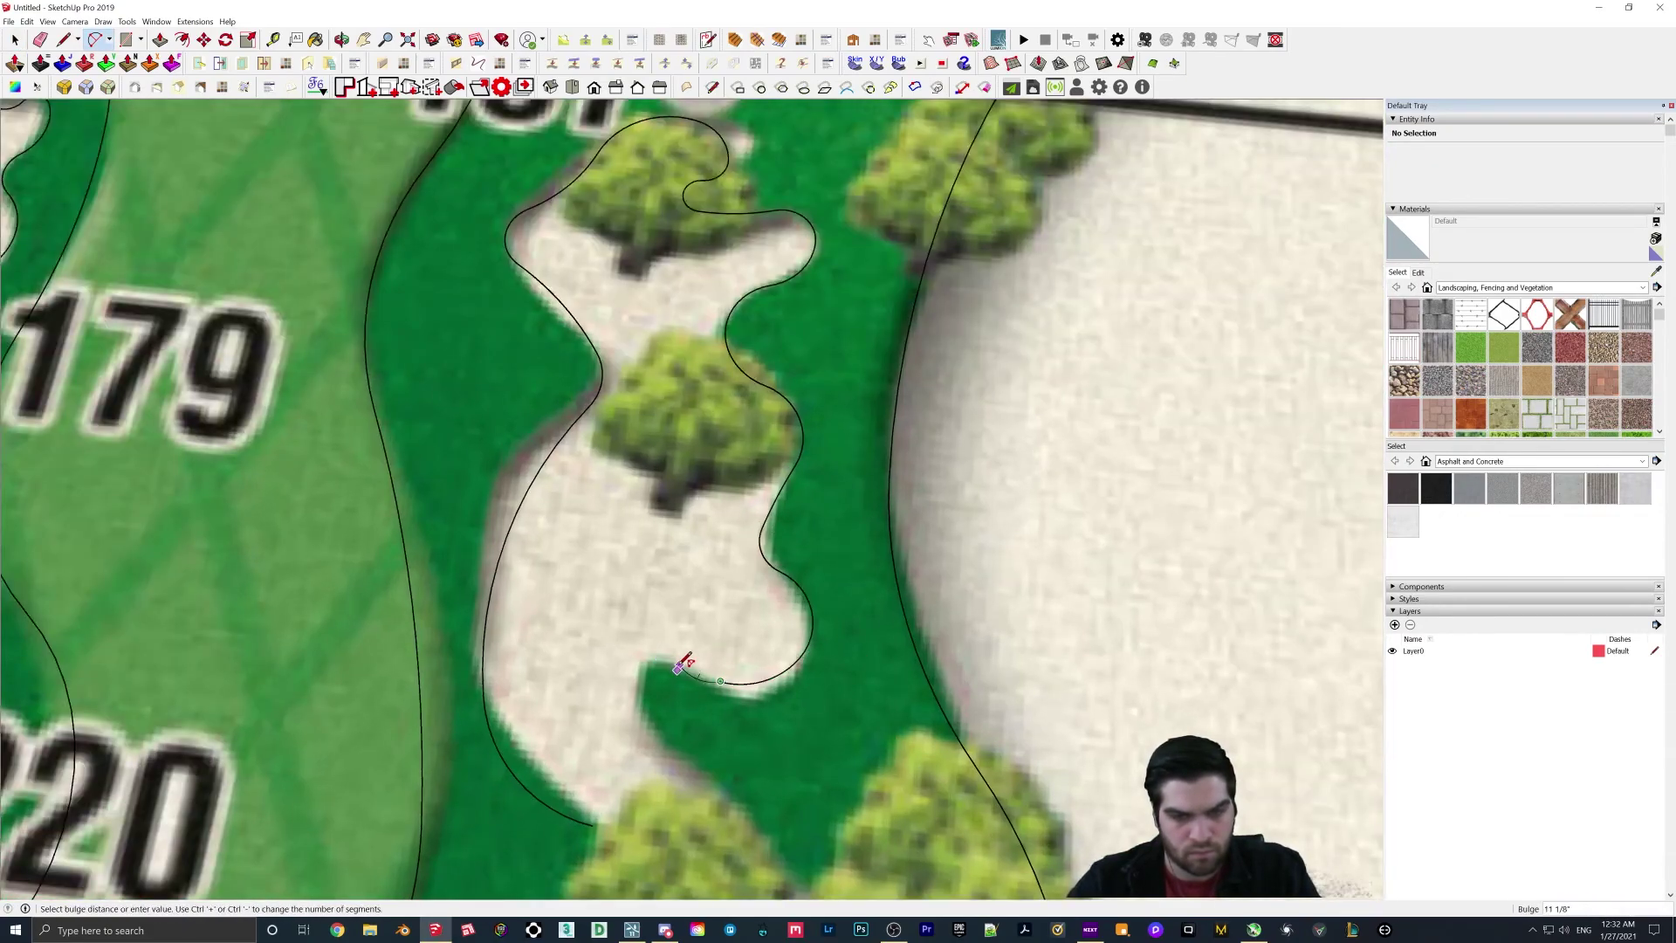
Step: Trace the wide bunker above the green with a closed chain of tangent arcs
scroll(684, 666, "down", 2)
scroll(543, 348, "up", 5)
left_click(1039, 357)
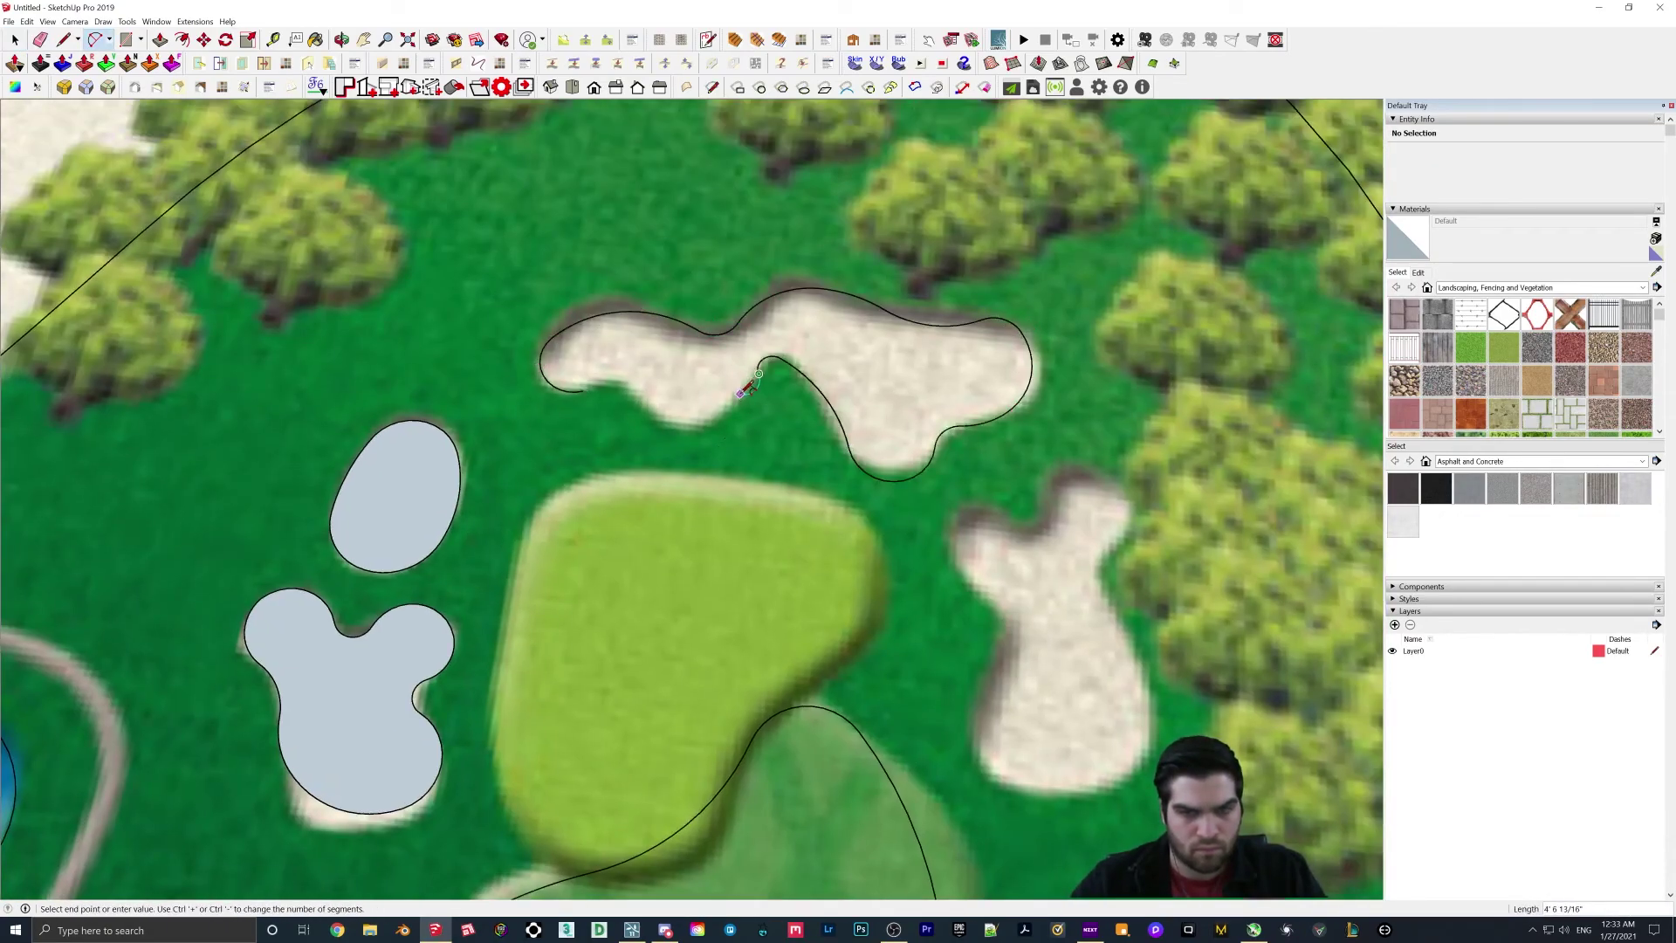
left_click(584, 391)
Step: Trace the bunker to the right of the green with connected tangent arcs
scroll(594, 393, "down", 2)
scroll(956, 646, "up", 3)
left_click(780, 663)
left_click(756, 332)
left_click(871, 289)
Step: Round the corners of the rectangular tee box at the red marker and copy the box to the tees below
scroll(877, 292, "up", 1)
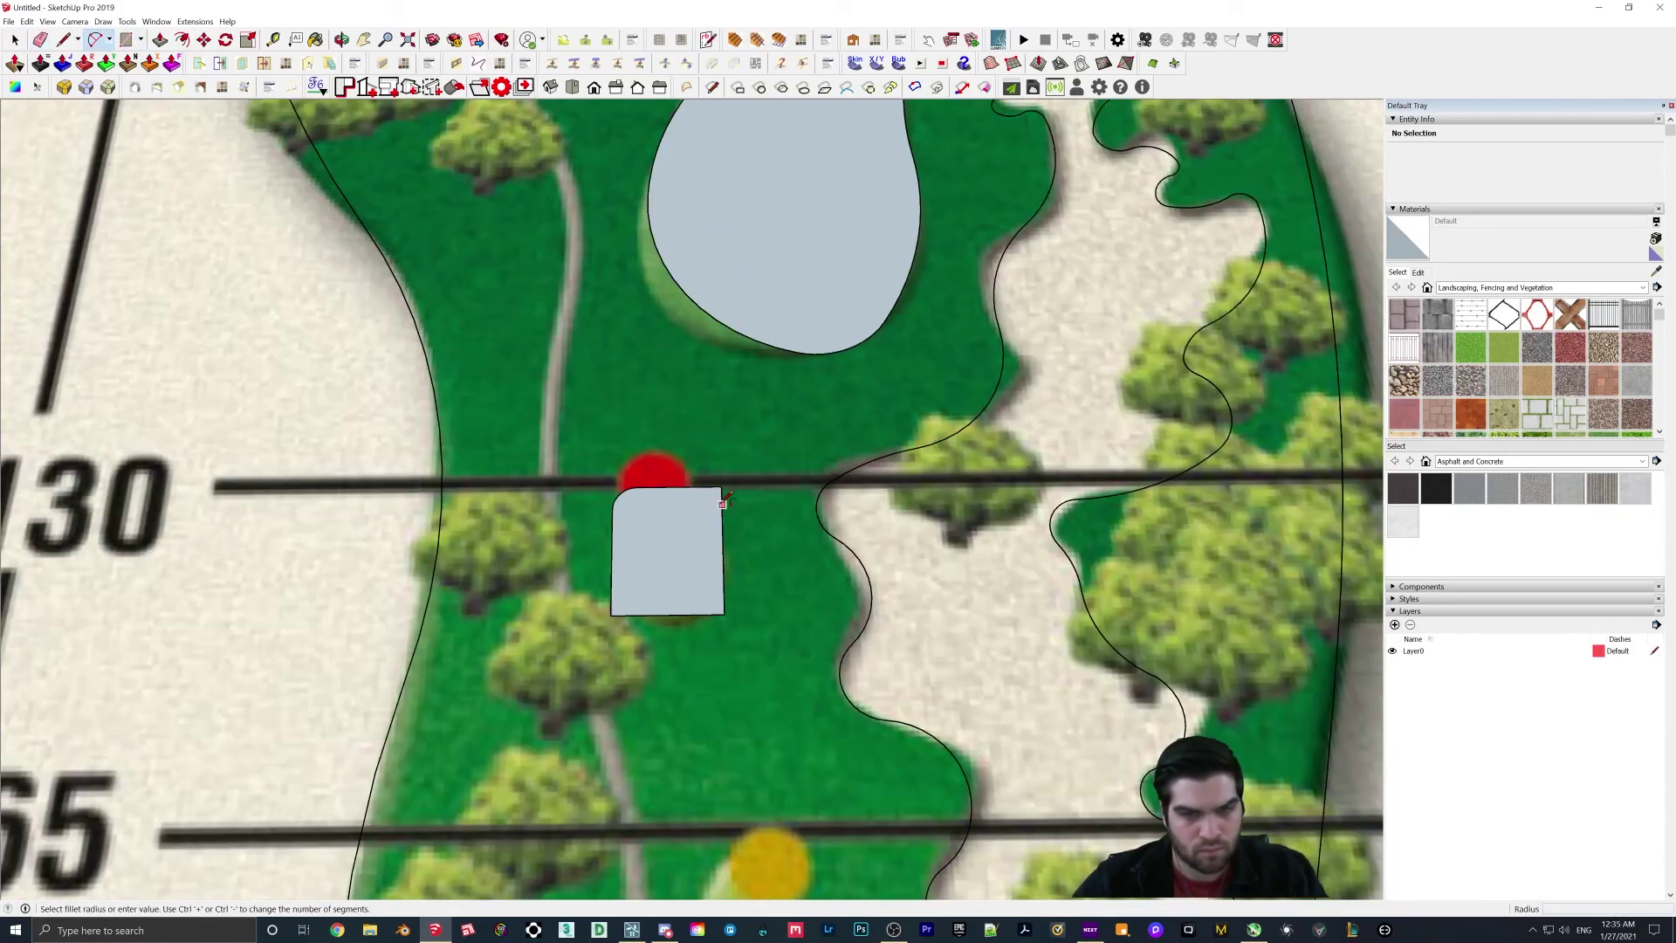
left_click(723, 504)
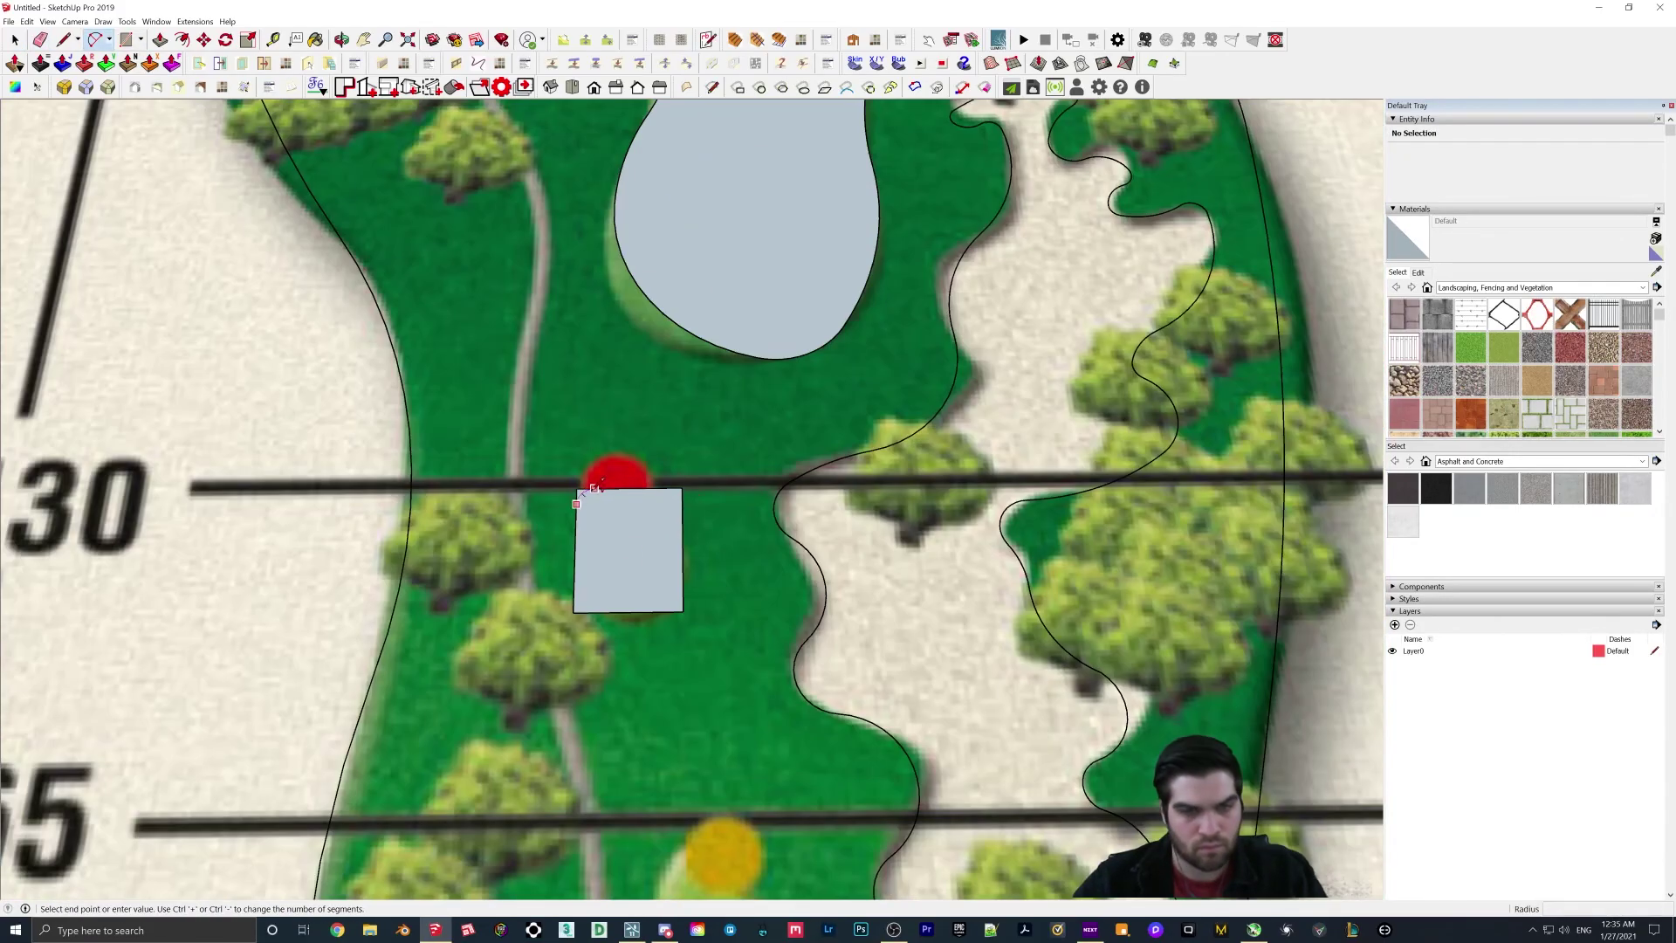
scroll(511, 276, "down", 4)
double_click(569, 398)
key("m")
left_click(599, 698)
key("space")
Step: Delete the scorecard image to inspect the traced linework on its own, and undo the deletion
middle_click_drag(599, 612, 599, 489)
scroll(653, 247, "down", 3)
middle_click_drag(664, 743, 692, 481, "shift")
scroll(690, 489, "down", 7)
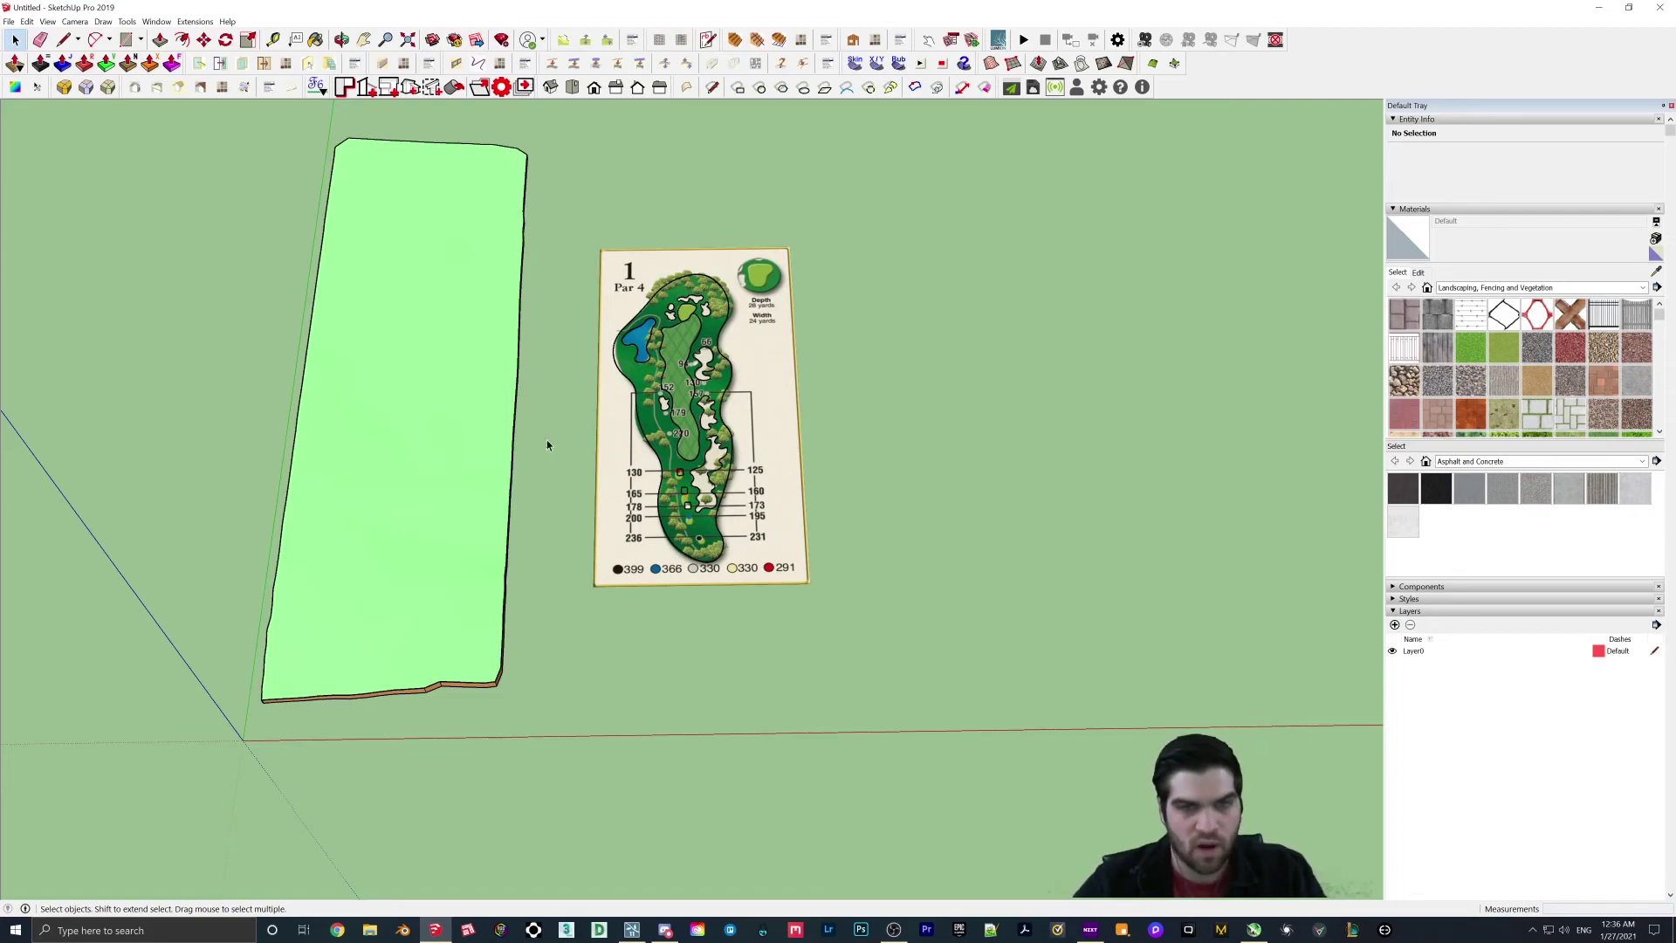
scroll(549, 445, "up", 5)
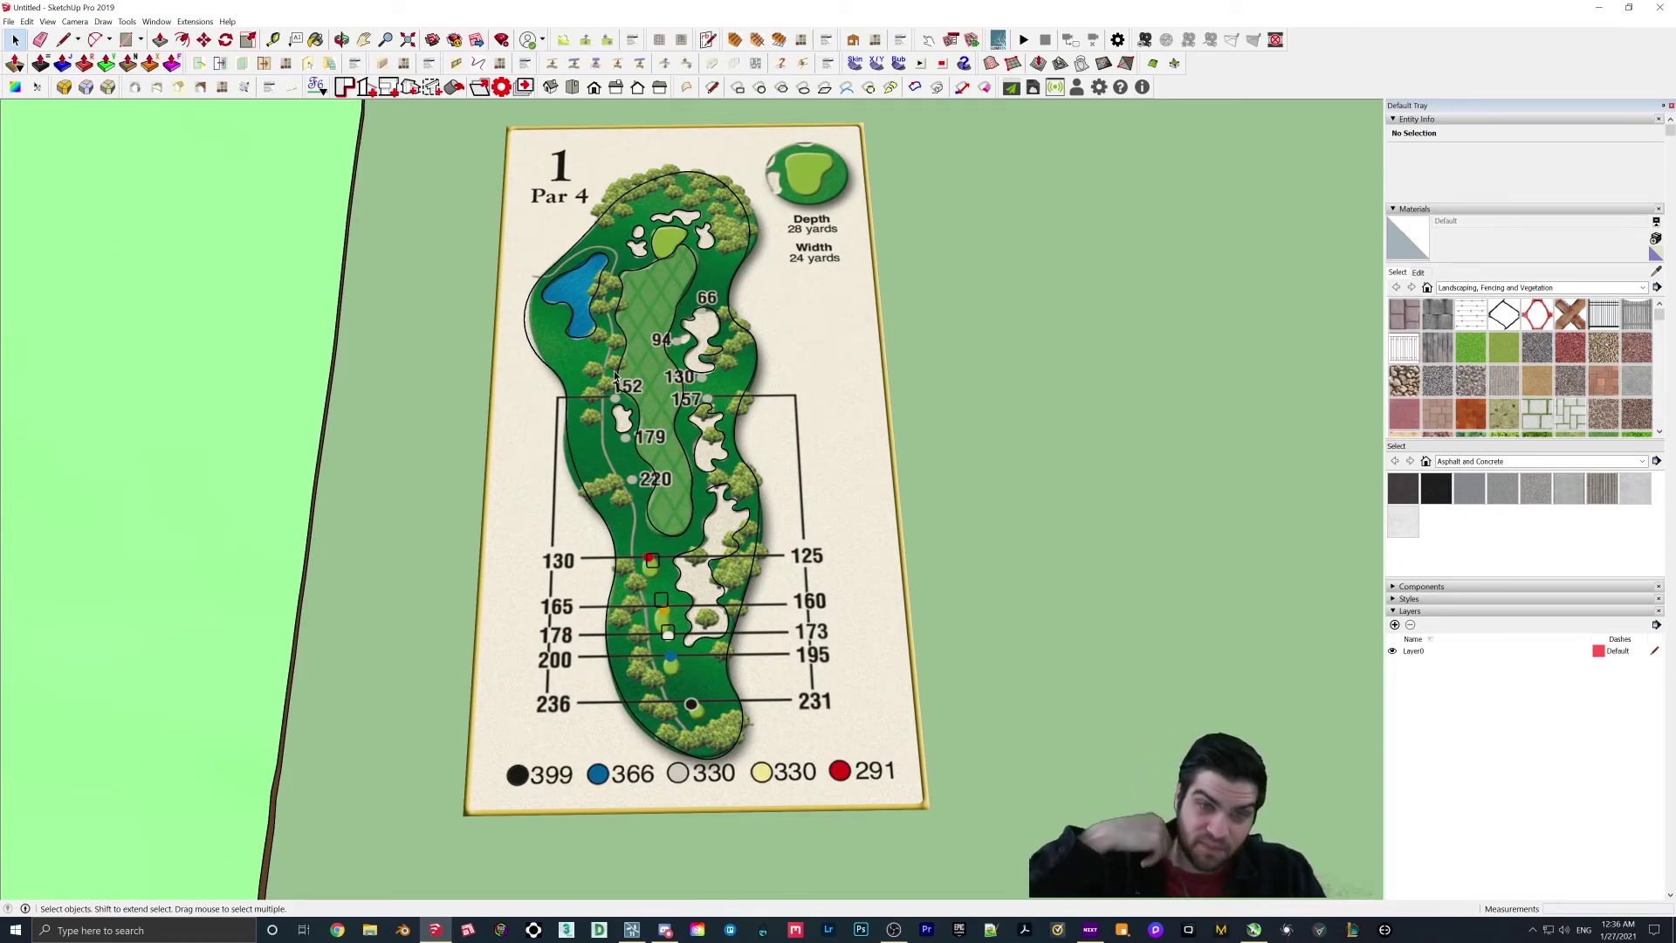
scroll(614, 376, "down", 5)
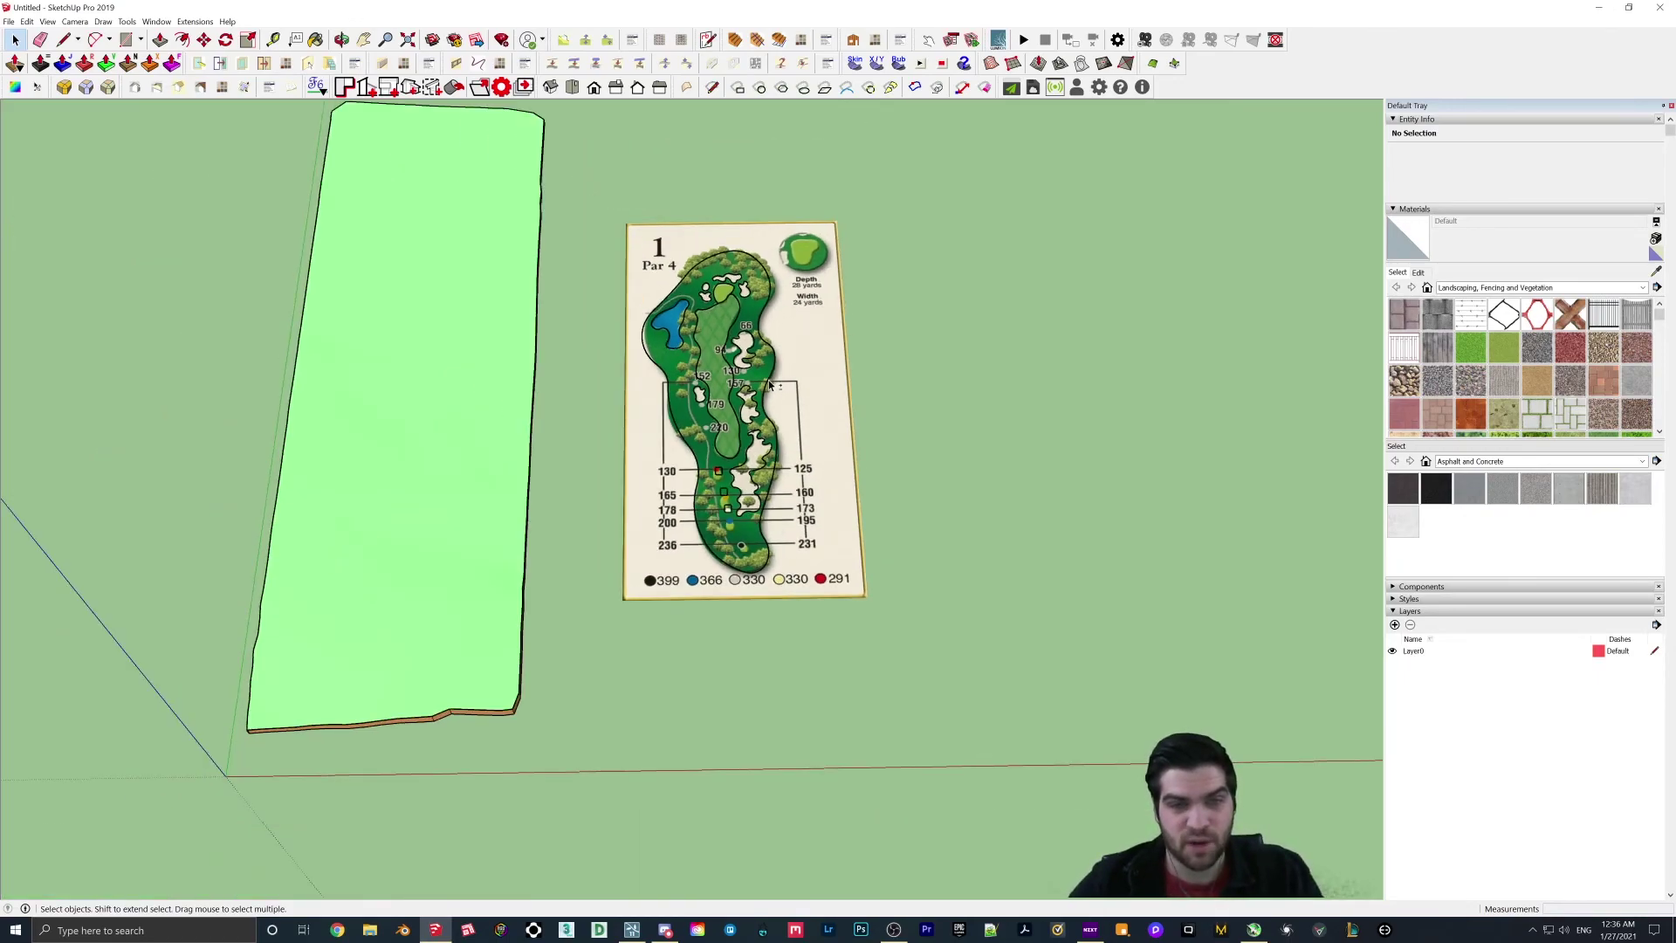
left_click(746, 397)
key("Delete")
scroll(756, 393, "up", 2)
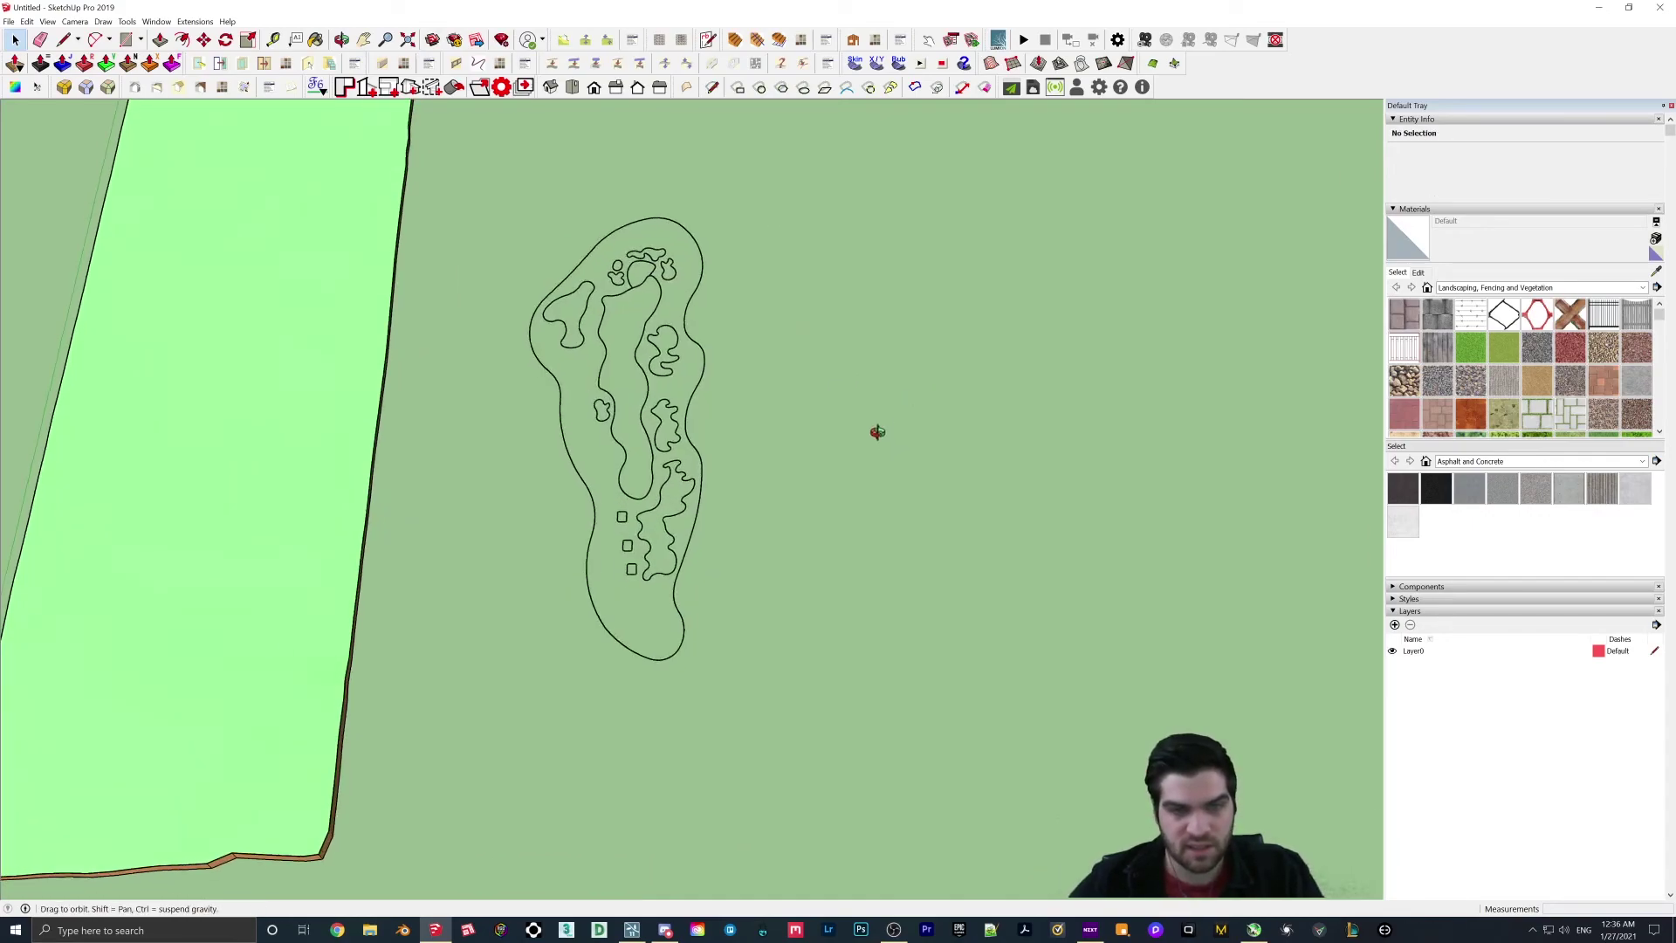
scroll(786, 419, "down", 3)
key("ctrl+z")
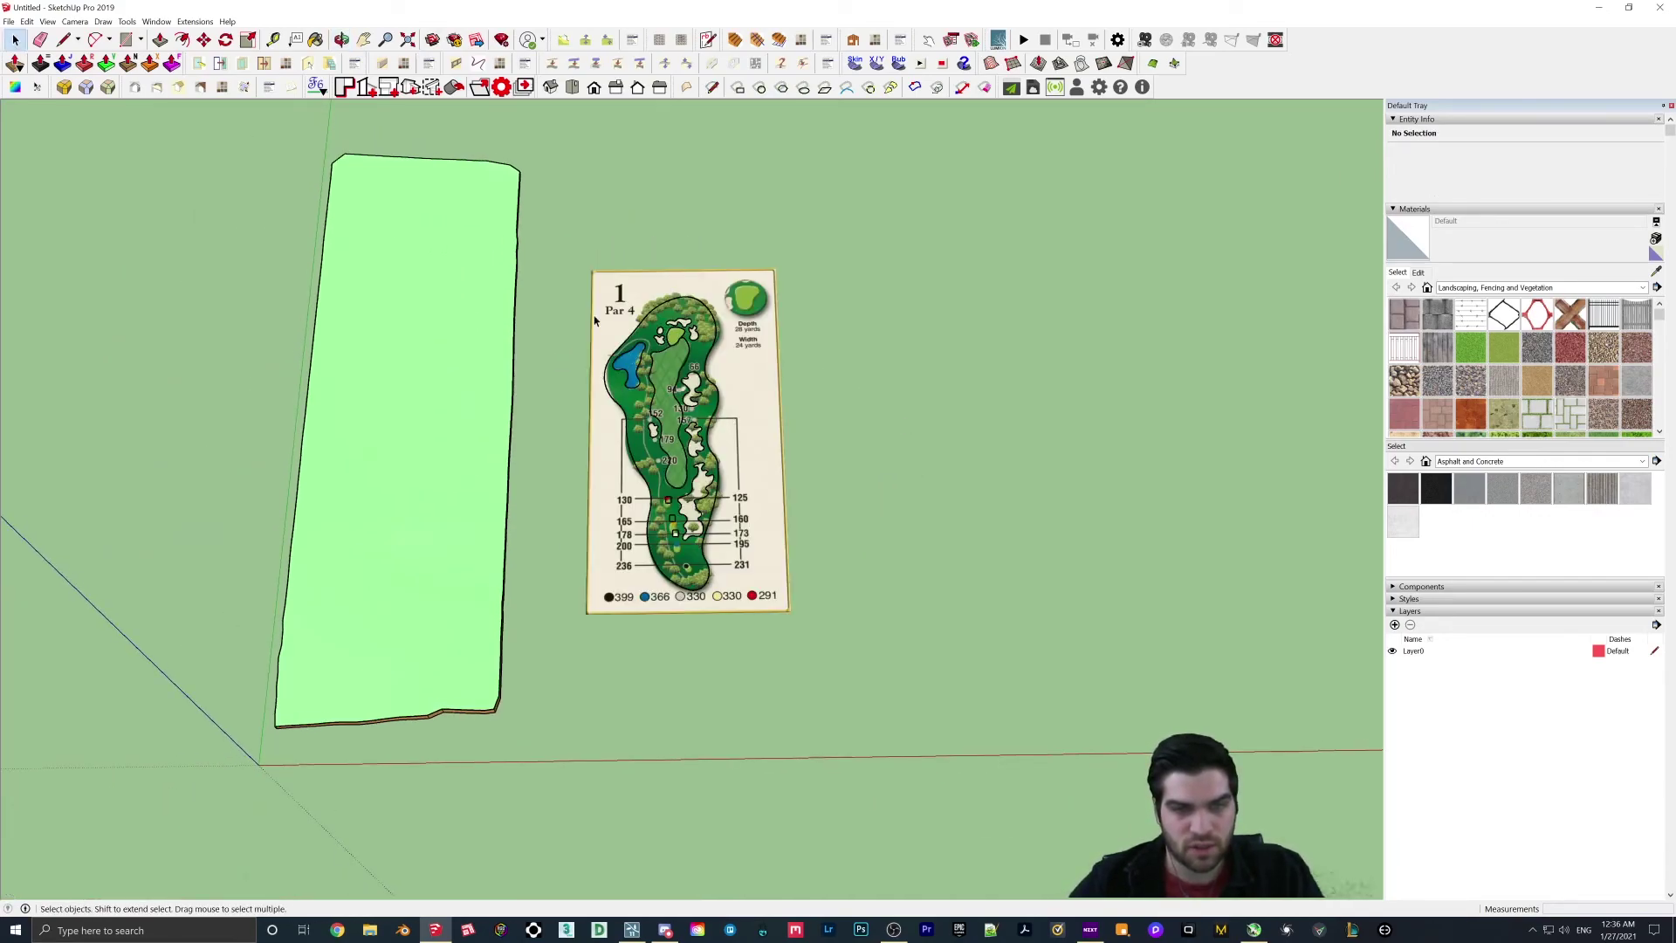
Step: Select all the traced linework on the scorecard image and make it a group
left_click_drag(594, 293, 749, 612)
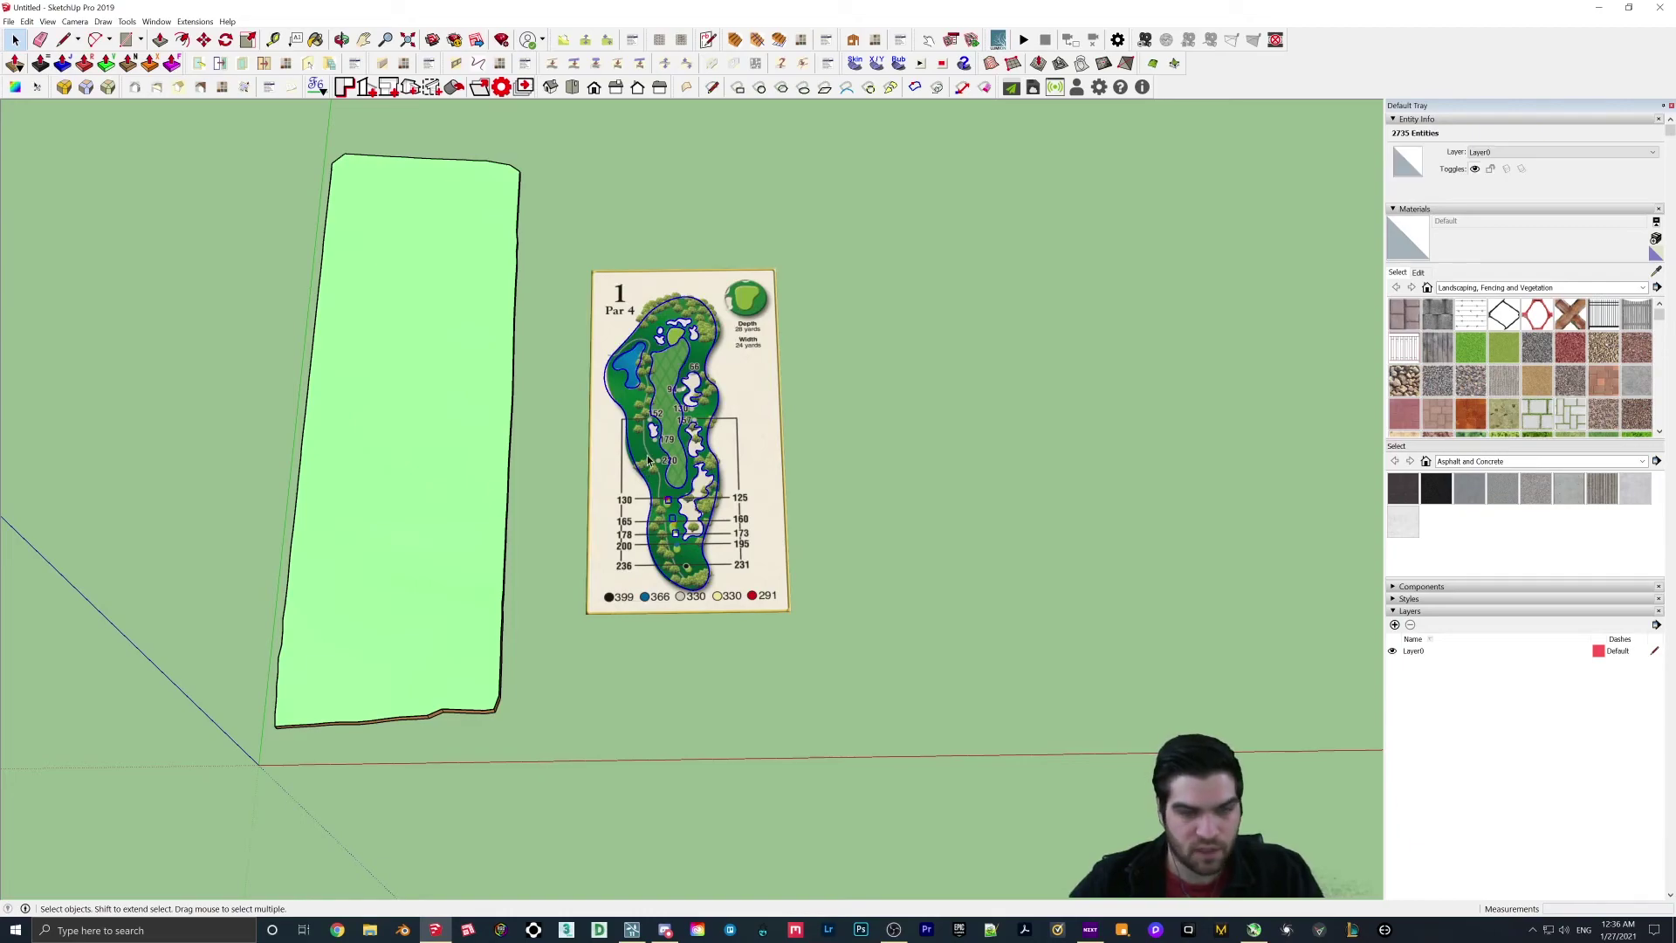
scroll(650, 428, "up", 3)
right_click(686, 469)
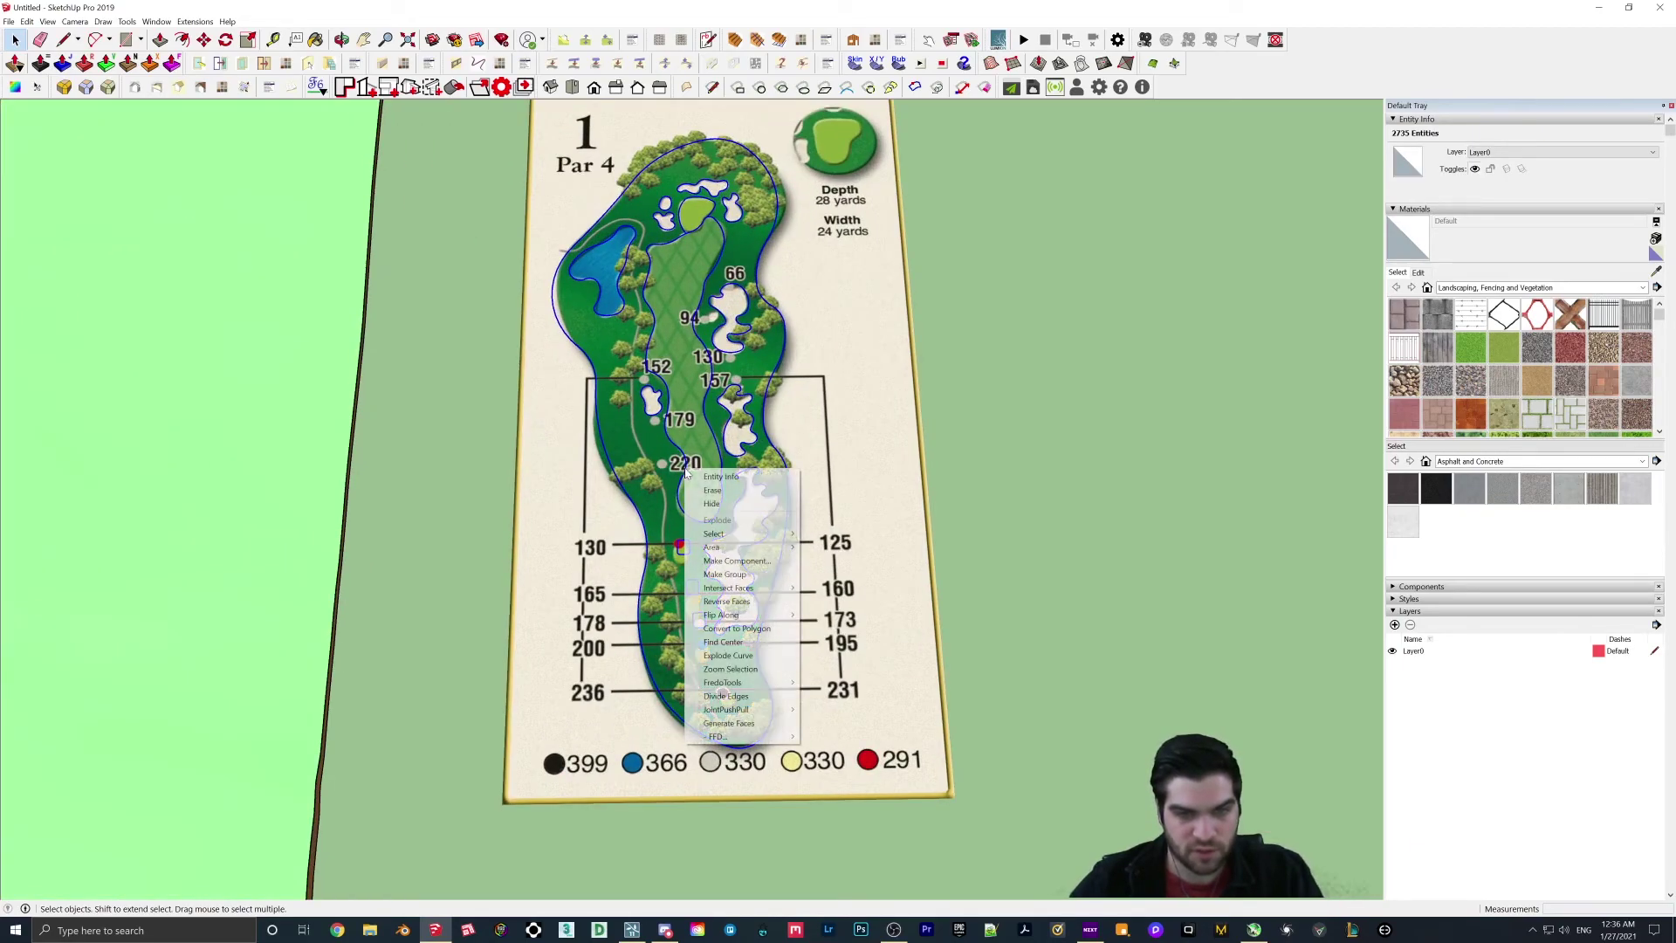
left_click(738, 587)
Step: Move the linework group straight up off the scorecard image and across toward the far end of the terrain
scroll(706, 401, "down", 5)
middle_click_drag(707, 401, 765, 536)
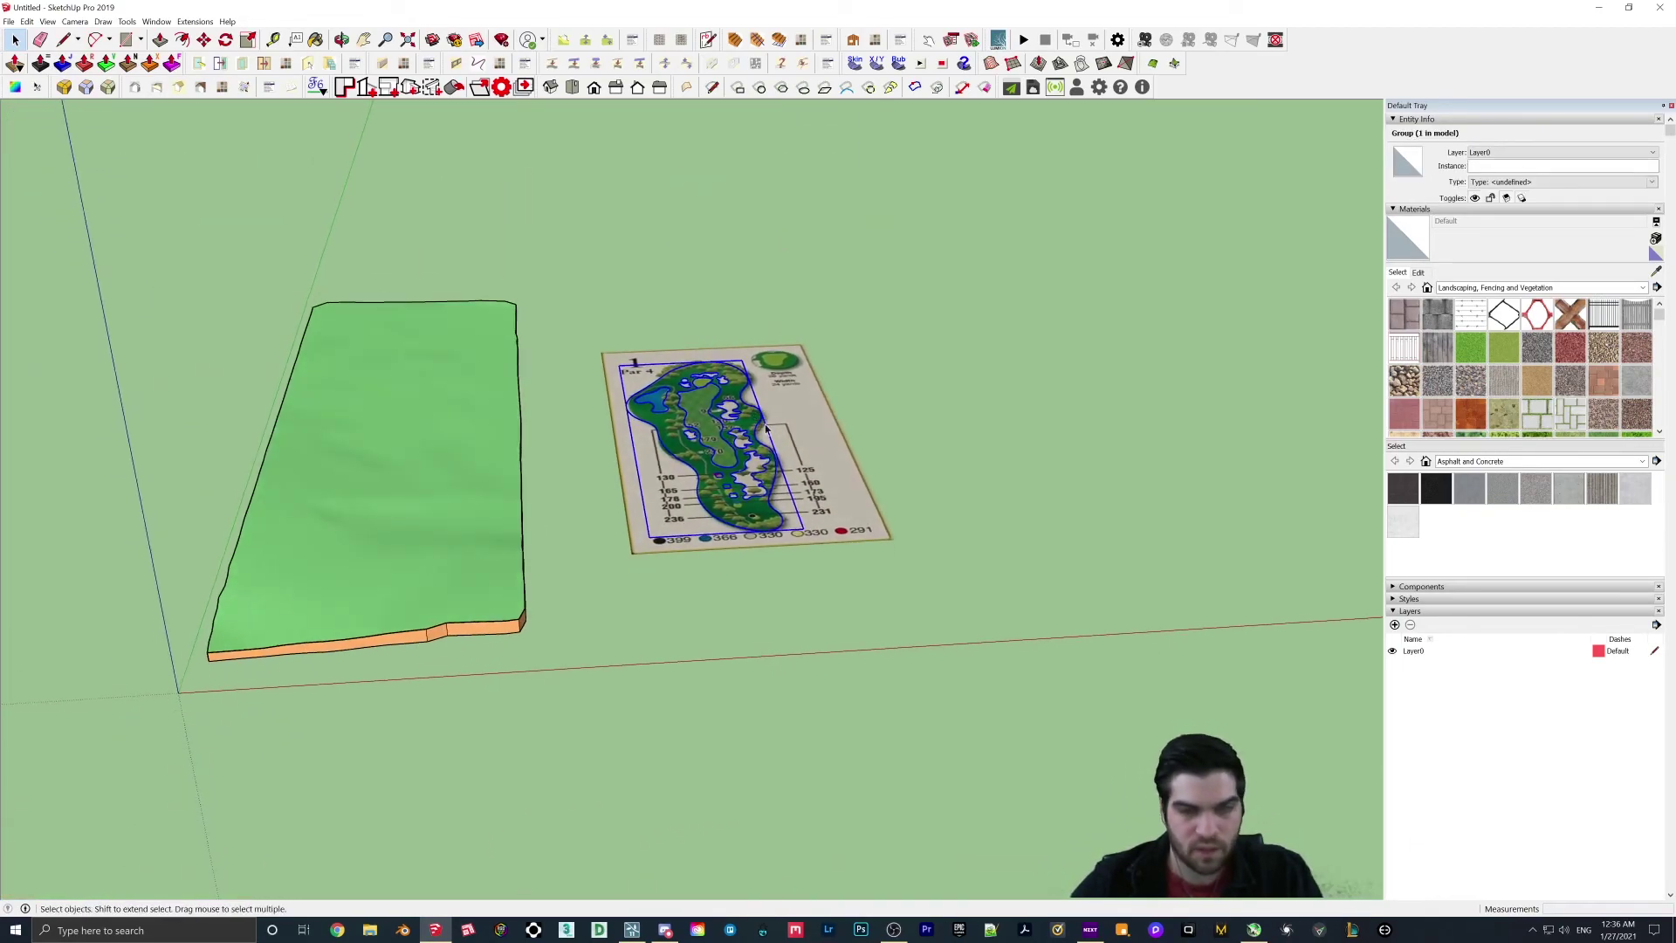
key("m")
left_click(765, 532)
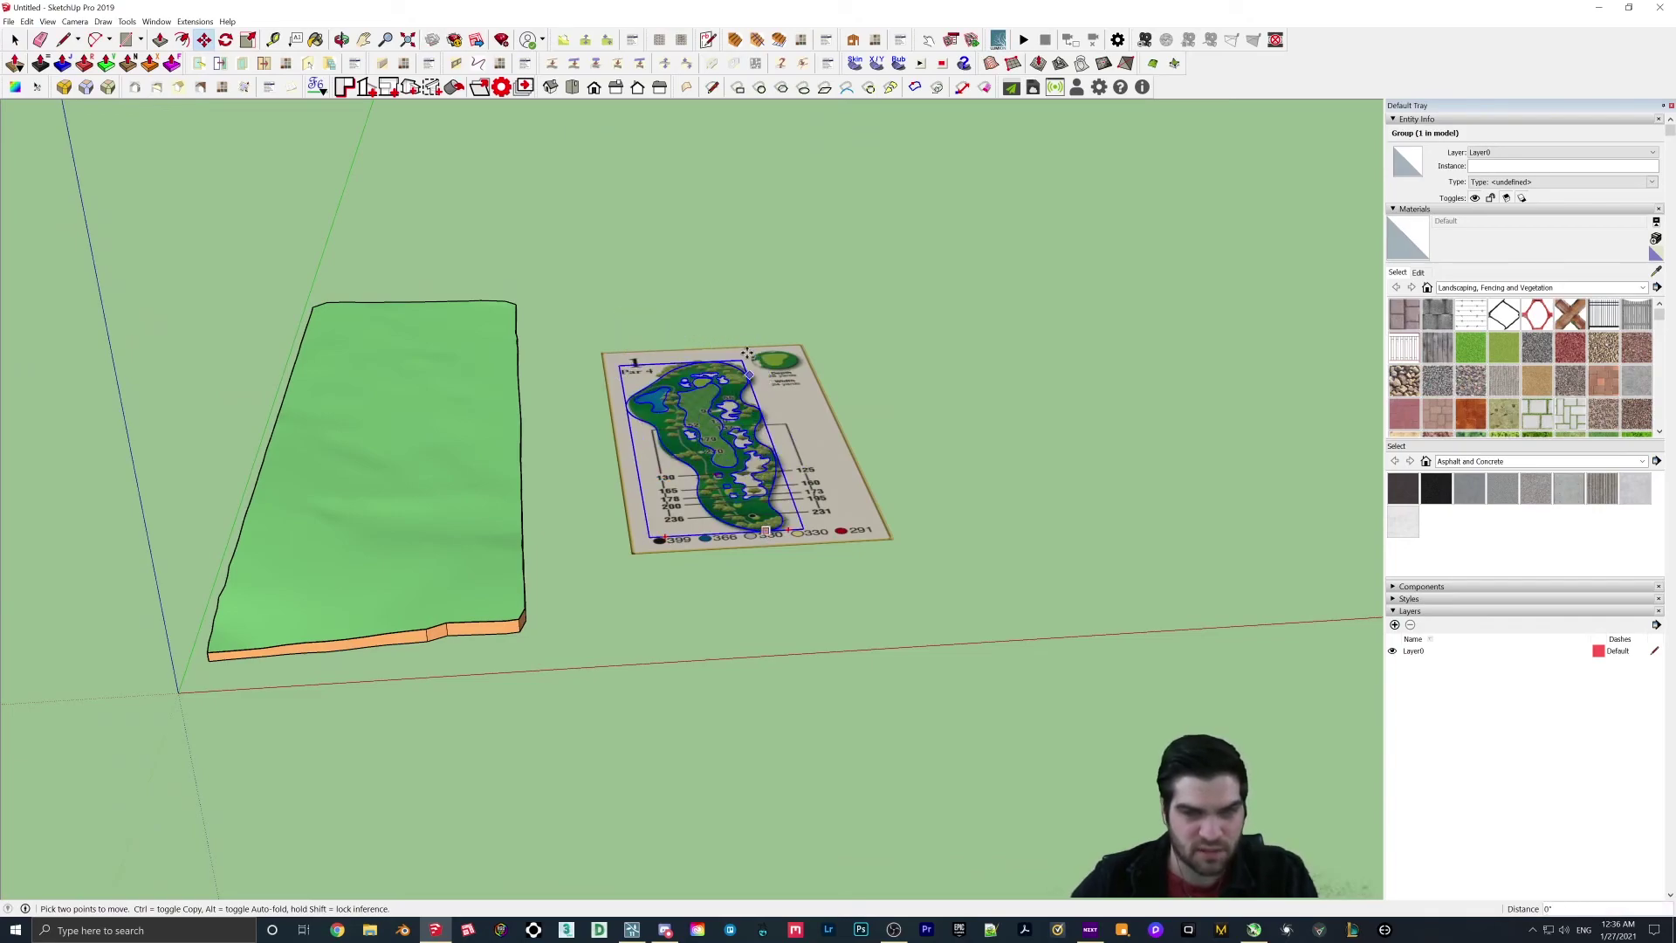
scroll(699, 282, "up", 1)
scroll(699, 282, "up", 1)
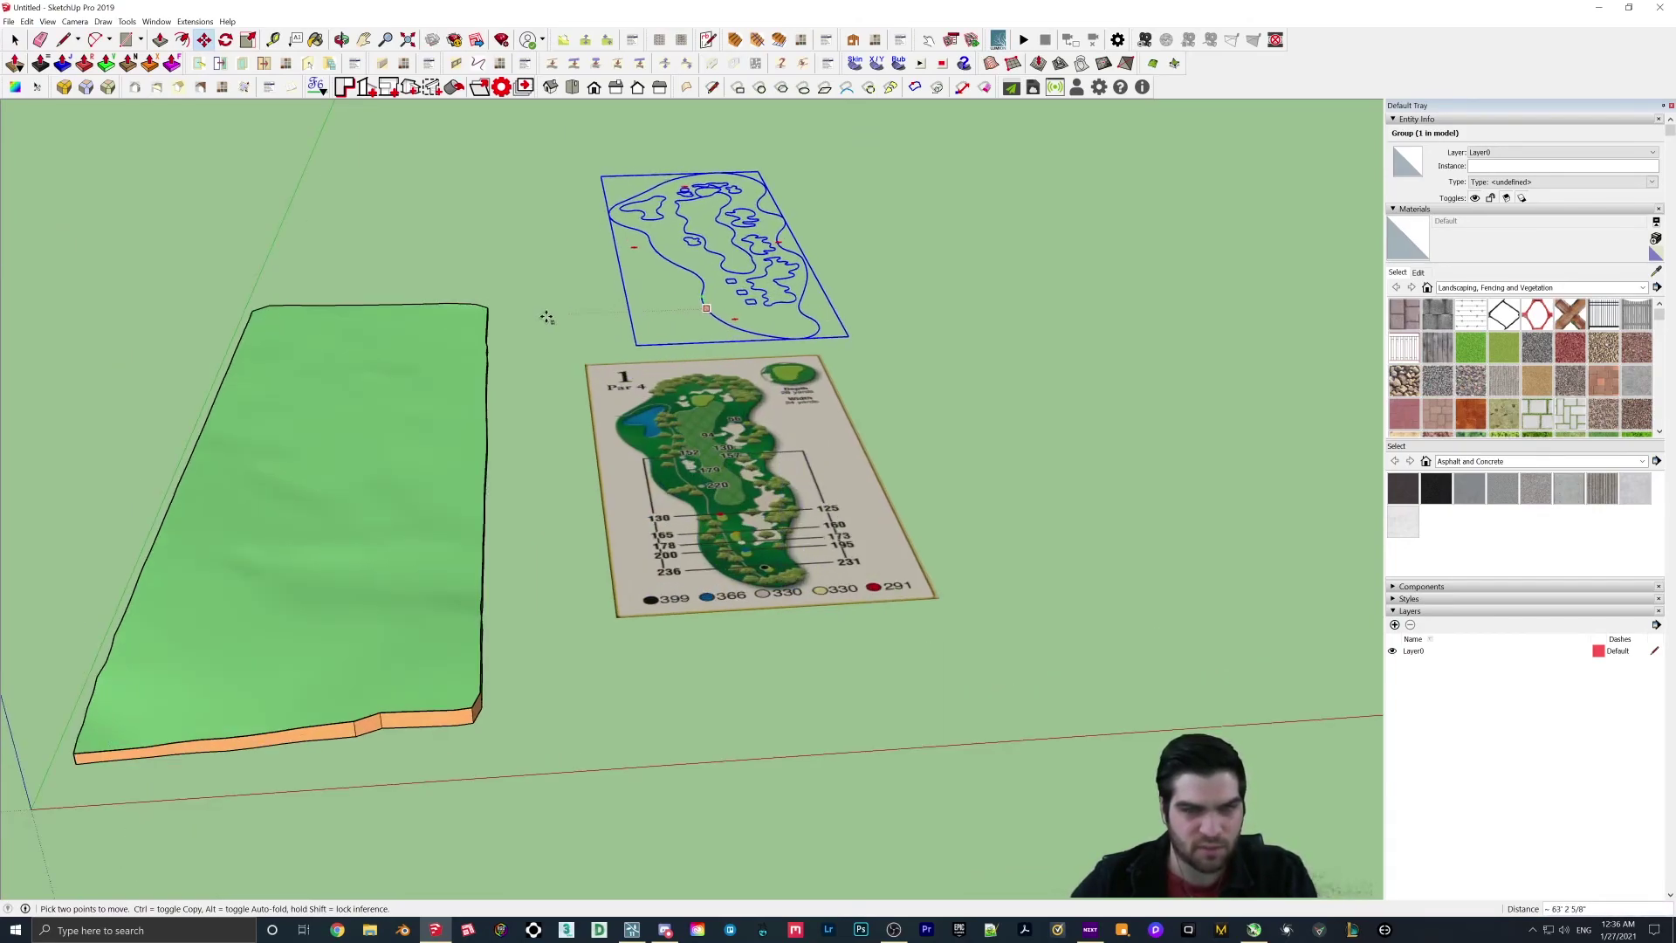
left_click(355, 317)
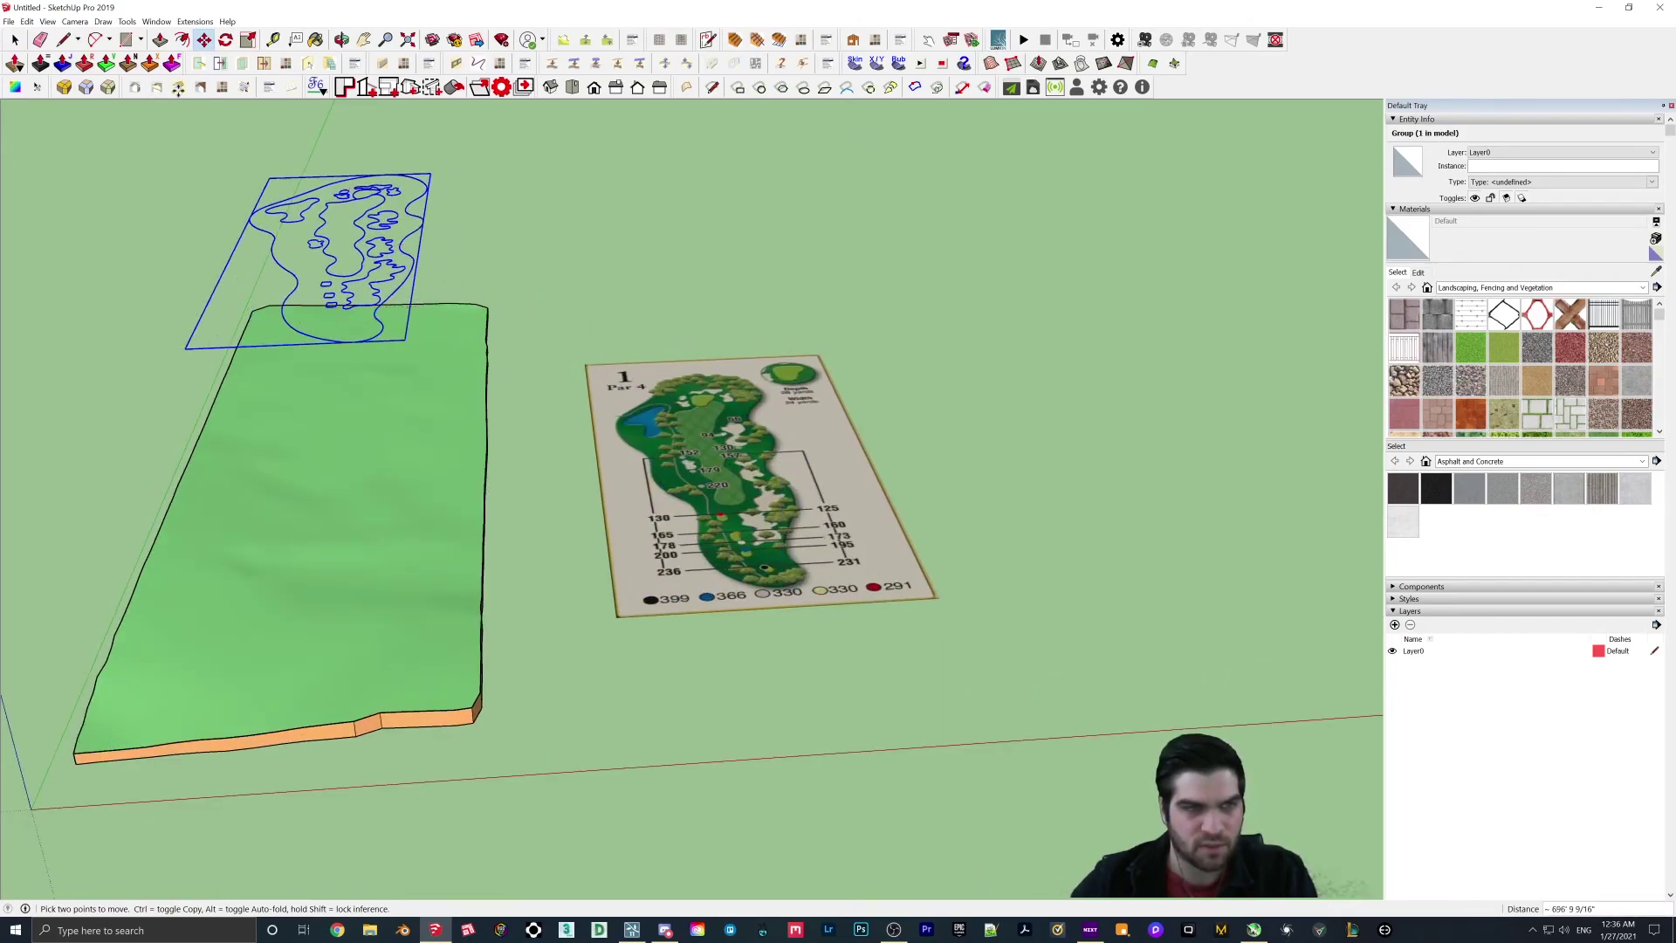
Step: Position the linework group inside the terrain's outline in a parallel-projection top view
left_click(75, 21)
left_click(94, 80)
left_click(75, 21)
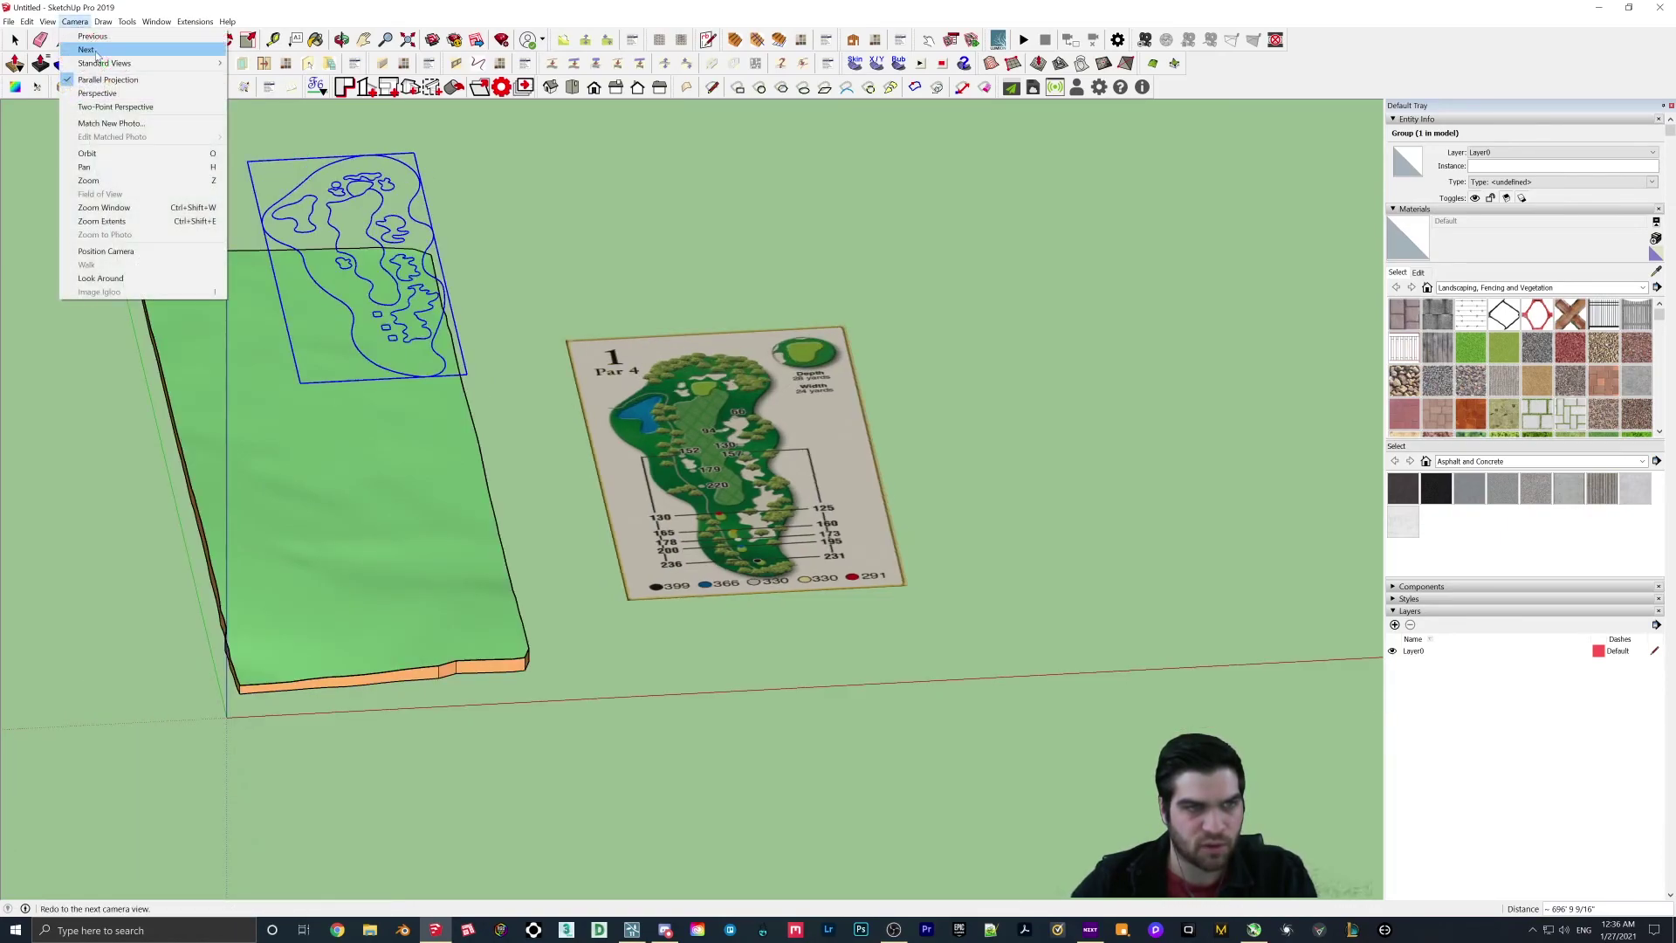
mouse_move(105, 63)
left_click(255, 65)
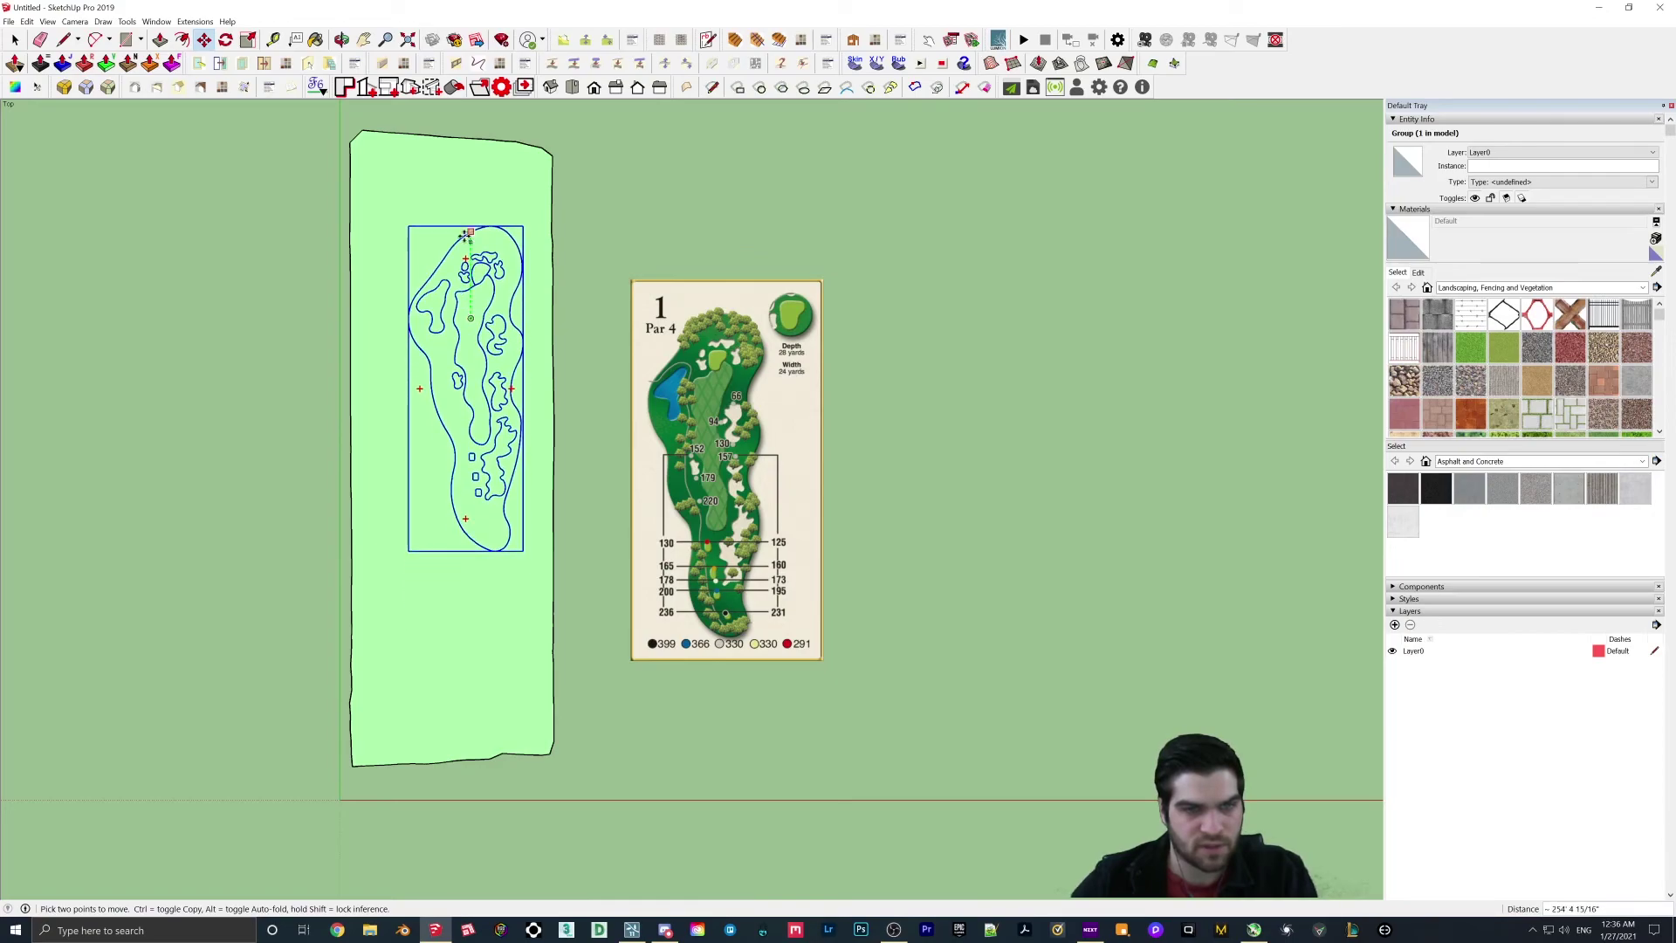
Step: Return the camera to an angled perspective view of the terrain and the linework group, and end the move
middle_click_drag(442, 239, 500, 8)
left_click(75, 21)
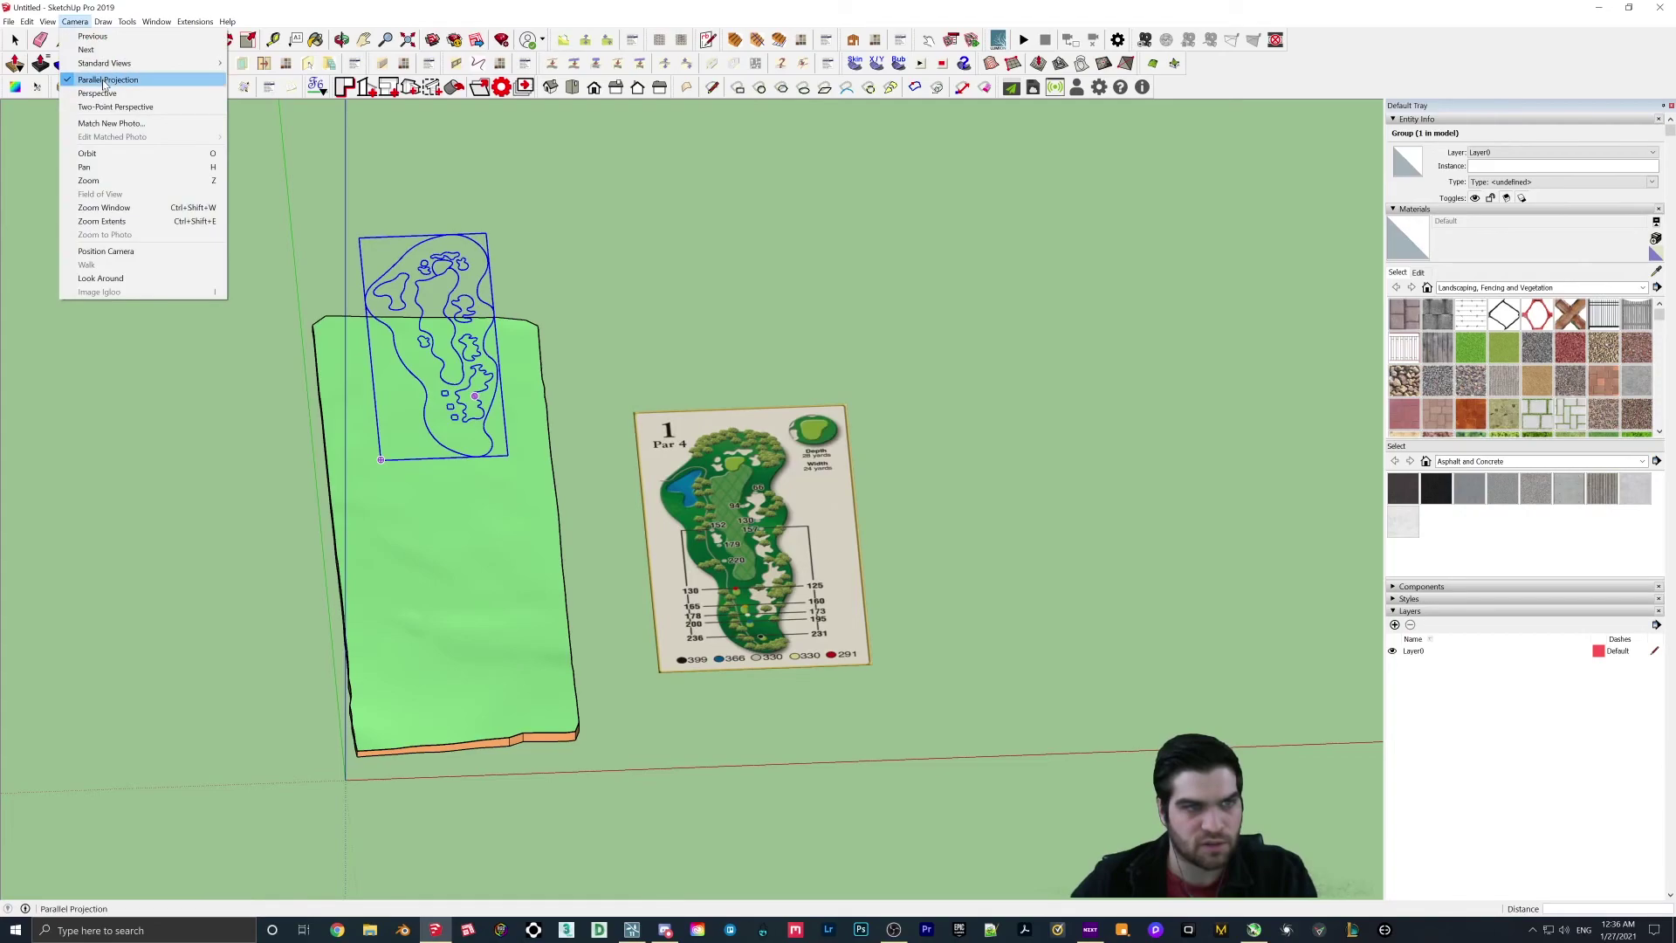
left_click(98, 80)
middle_click_drag(444, 395, 567, 384)
key("space")
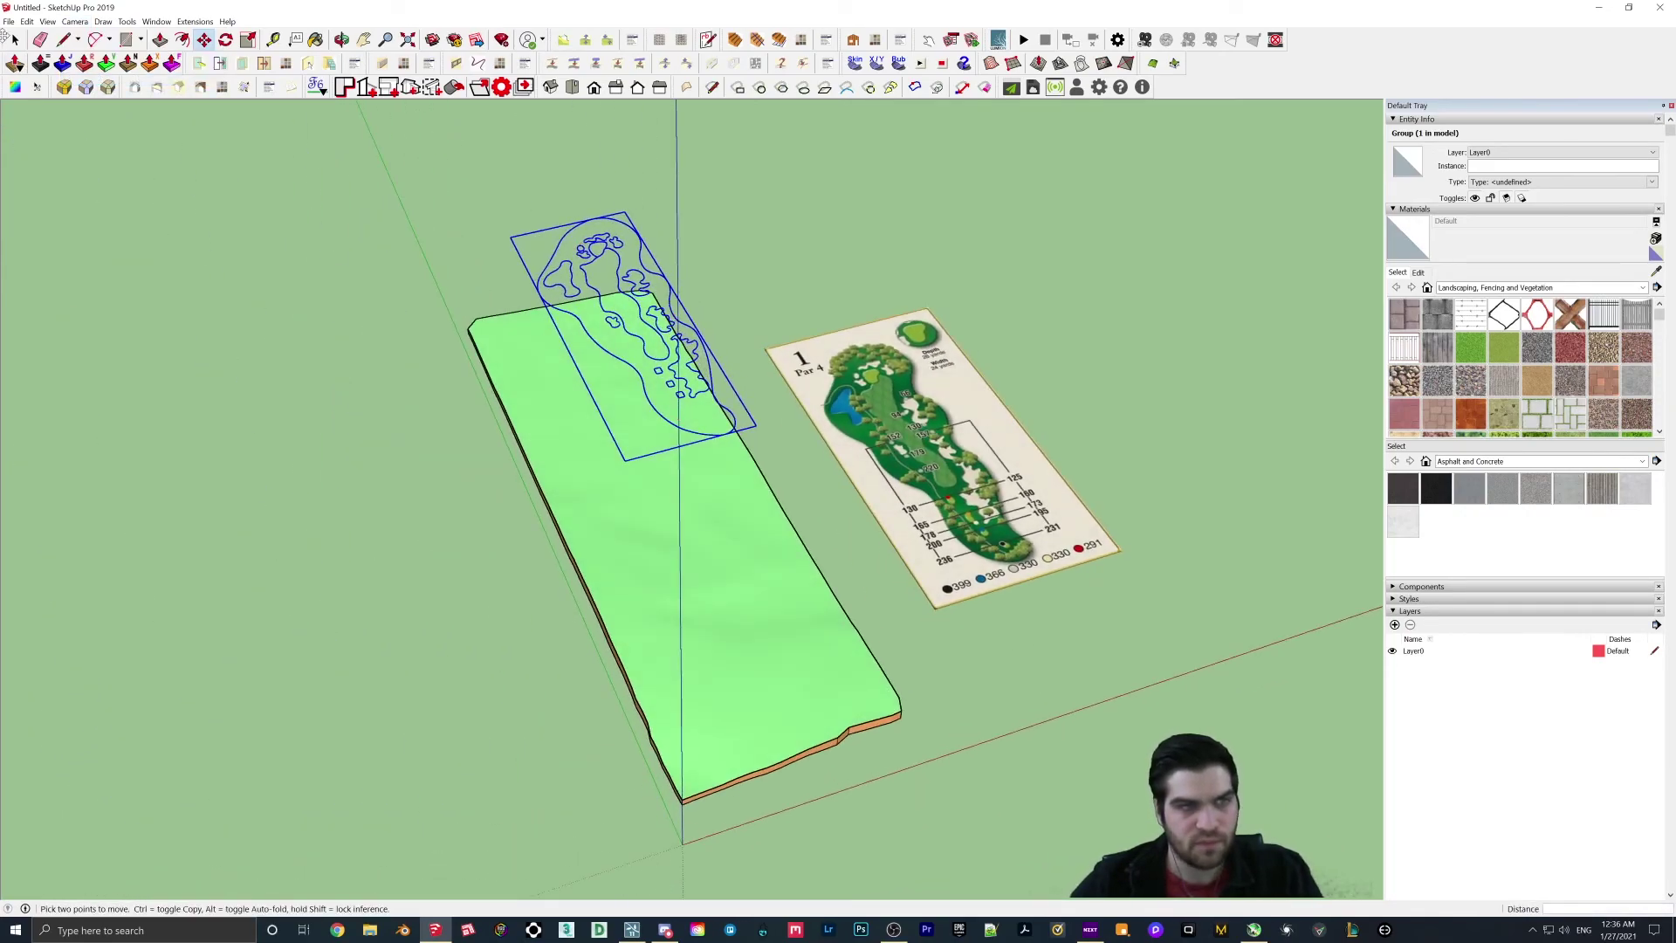
Step: Drape the floating linework group onto the terrain surface and inspect the projected lines
left_click(1082, 63)
left_click(677, 547)
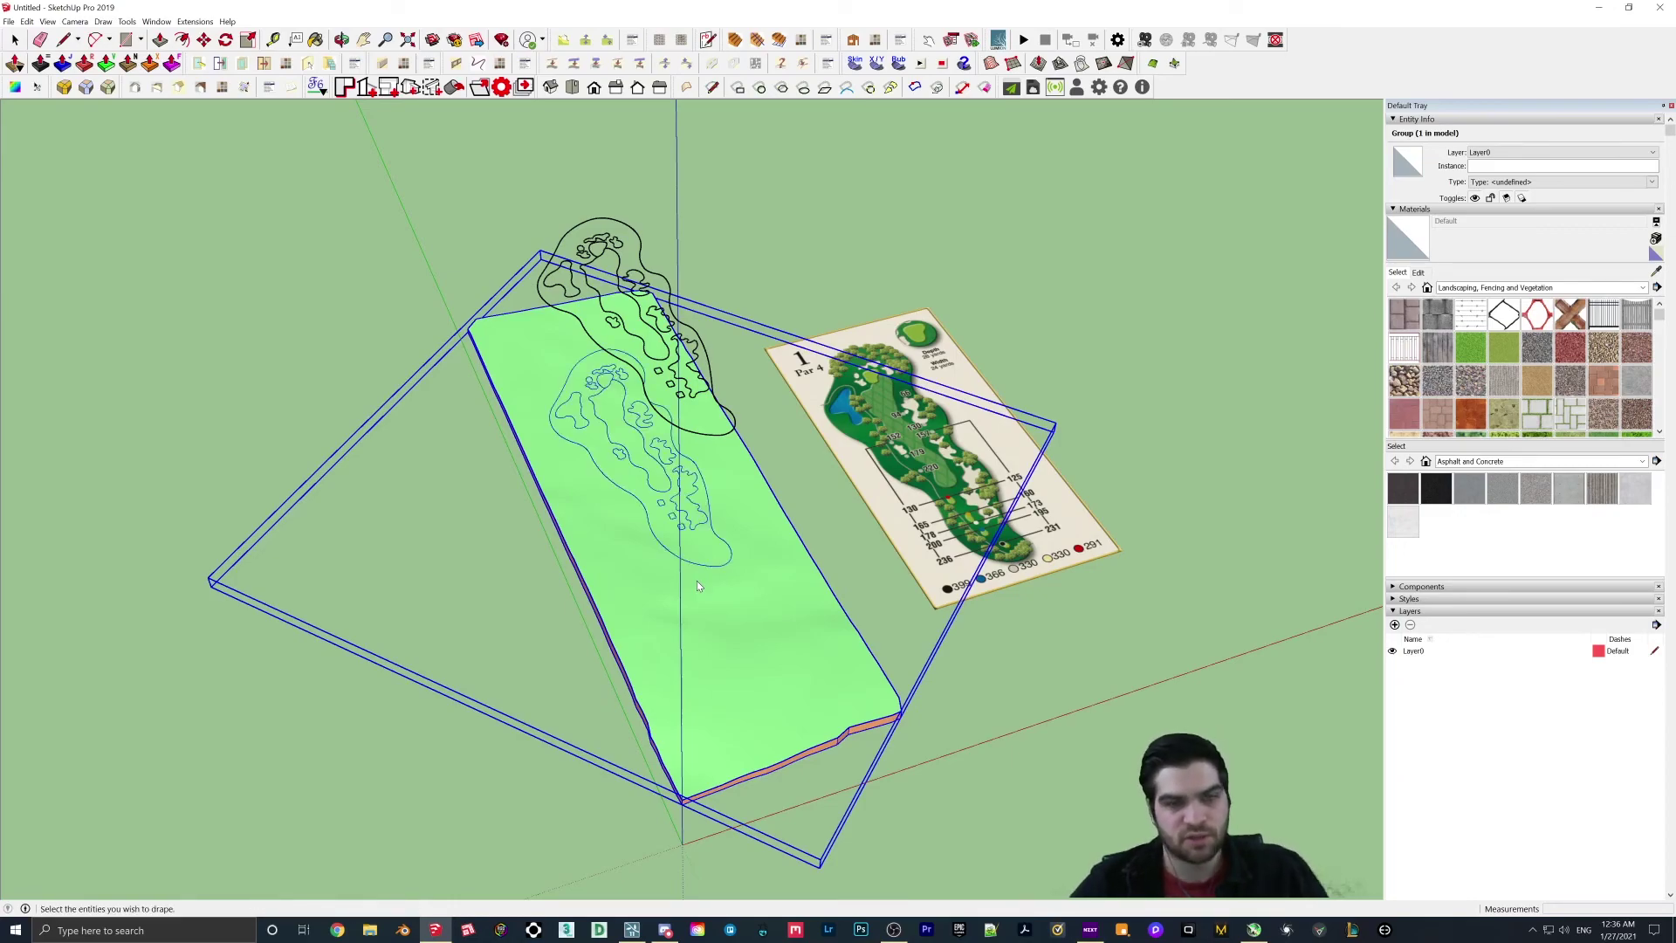
middle_click_drag(696, 580, 562, 302)
scroll(647, 288, "up", 4)
scroll(629, 355, "down", 10)
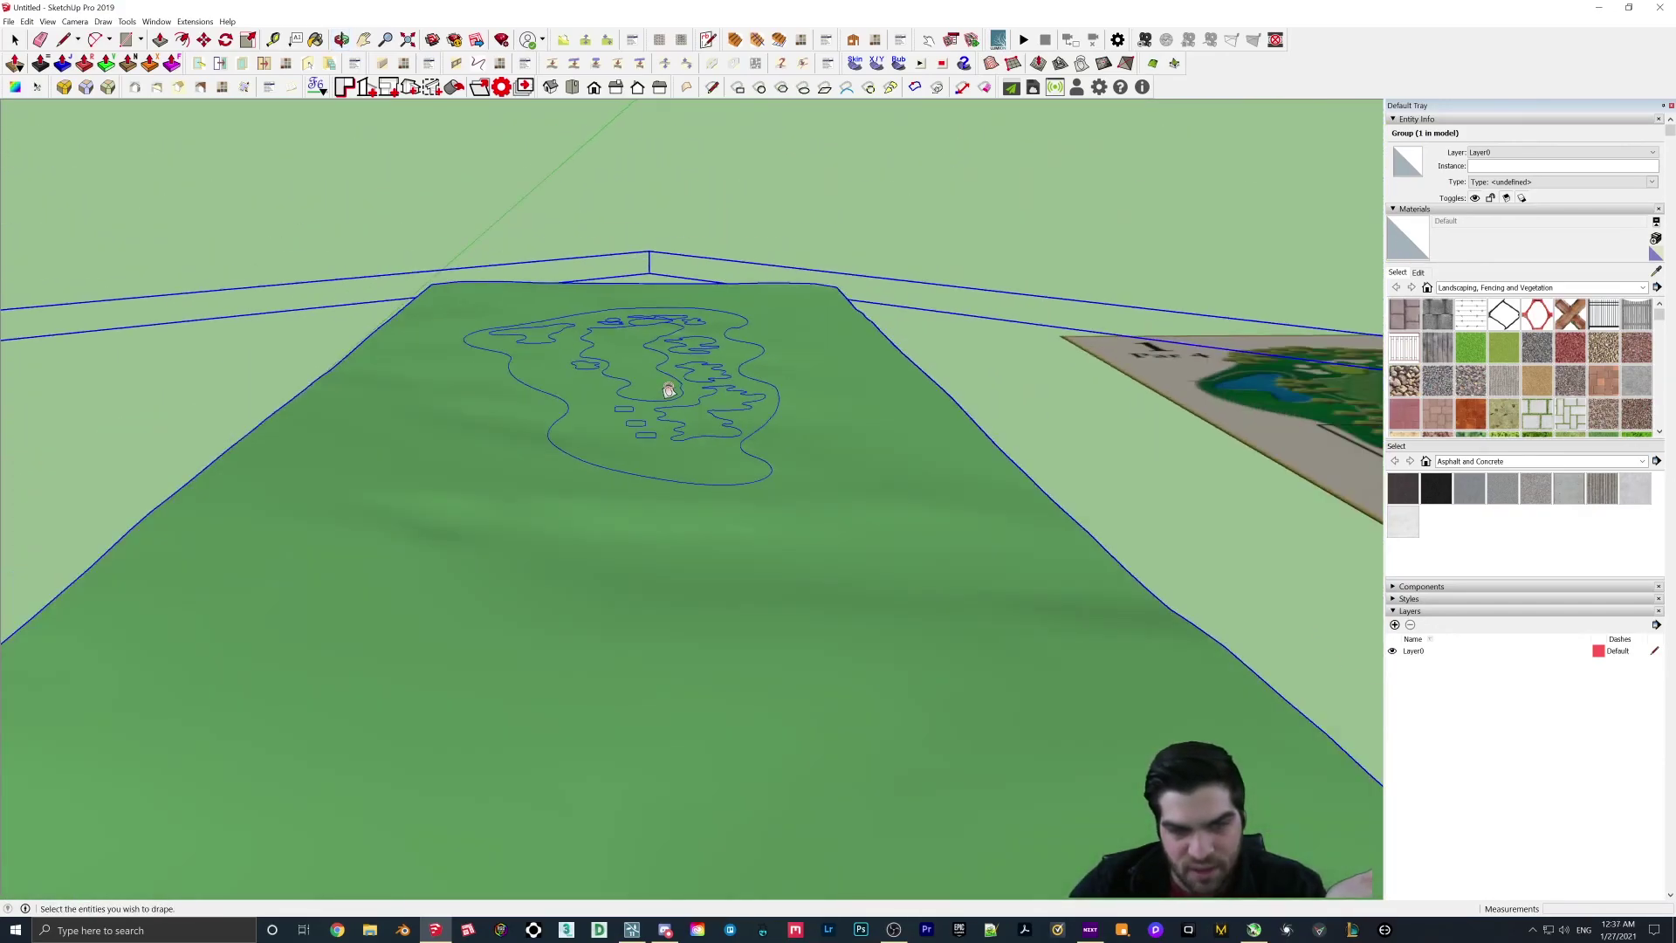
scroll(669, 390, "down", 5)
middle_click_drag(651, 363, 738, 412)
left_click(739, 506)
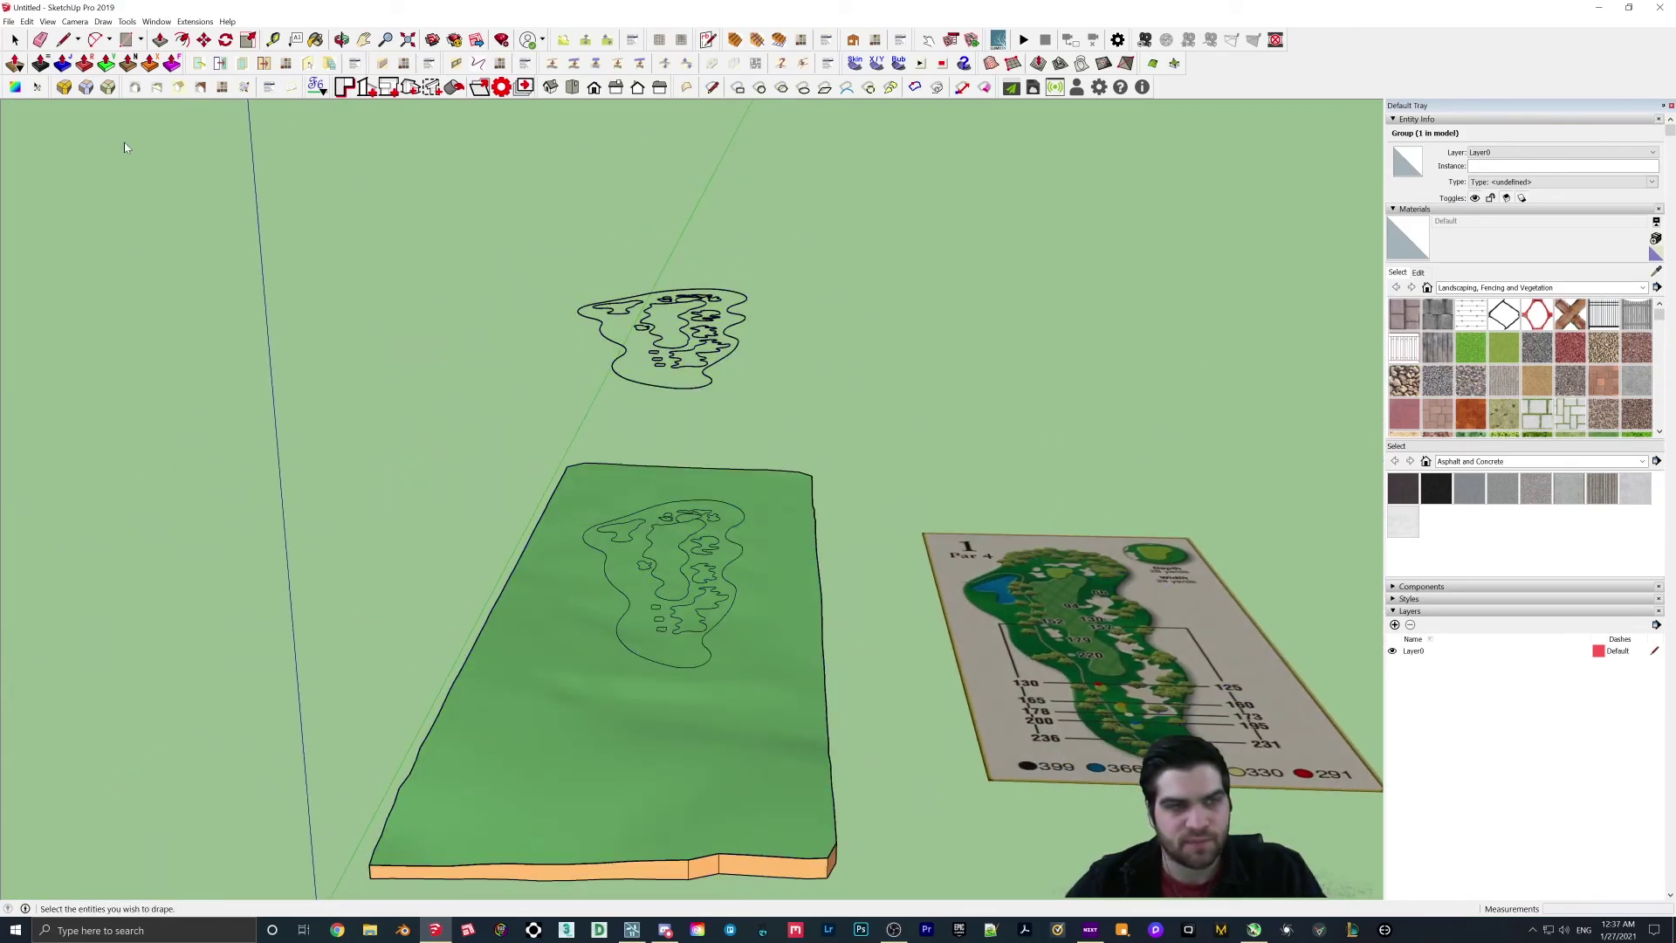
Step: Move the original floating linework group aside, clear of the terrain, and clear the selection
key("space")
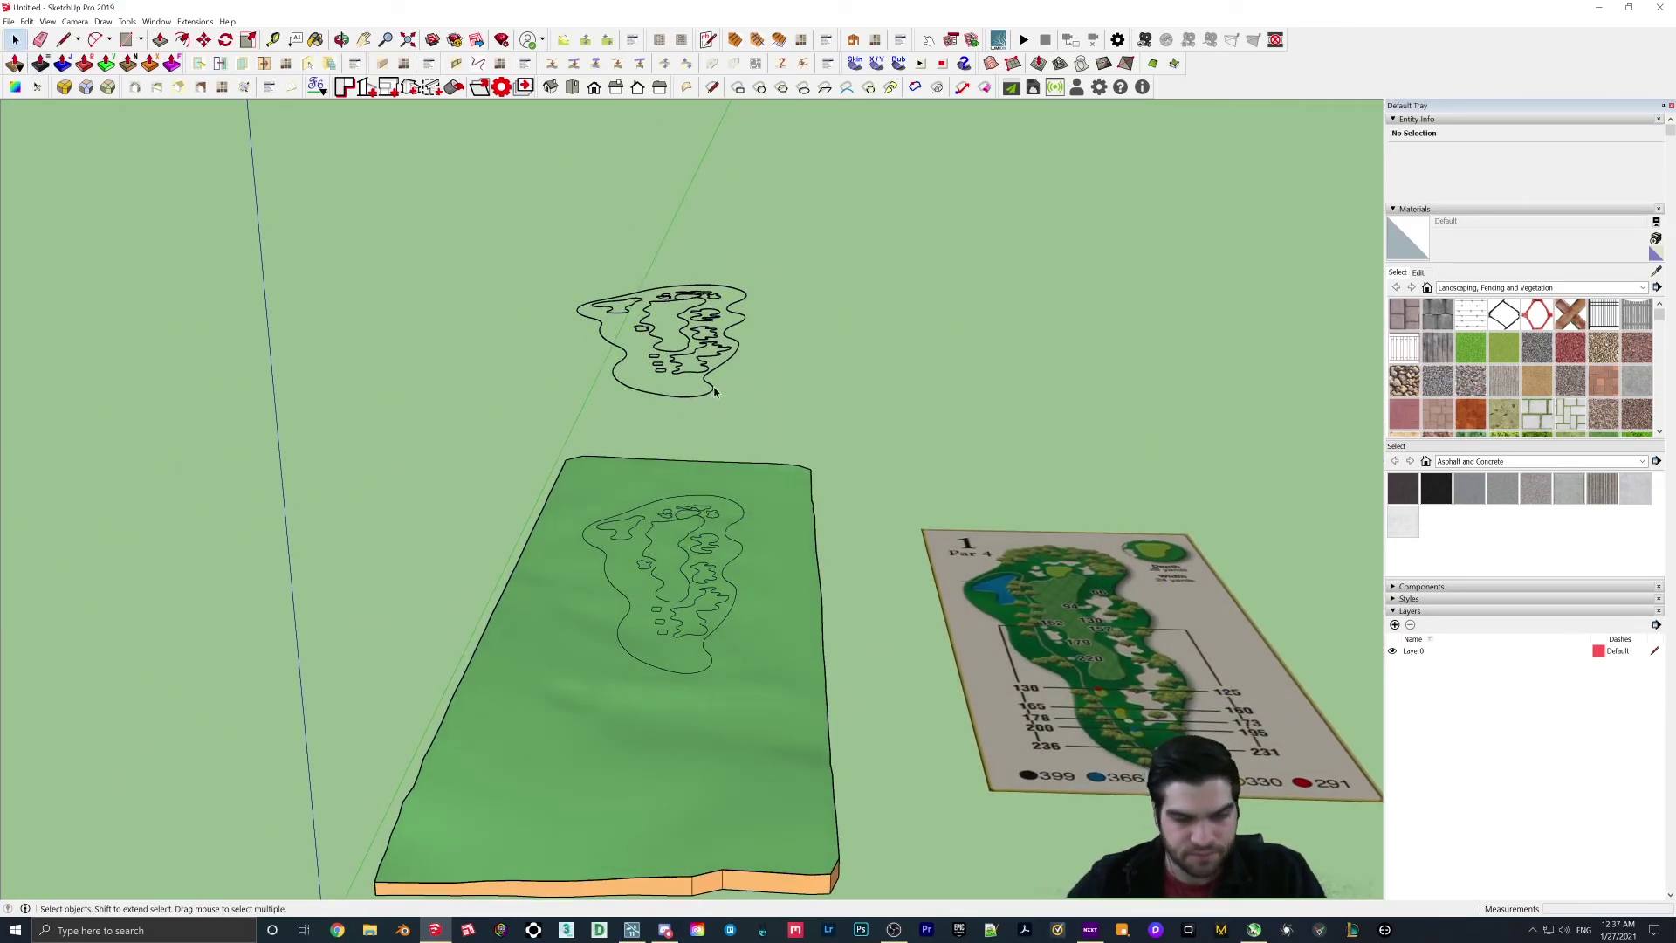
left_click(715, 392)
key("m")
left_click(714, 391)
scroll(770, 584, "up", 3)
middle_click_drag(783, 534, 659, 474)
key("ctrl+t")
key("space")
scroll(622, 514, "down", 2)
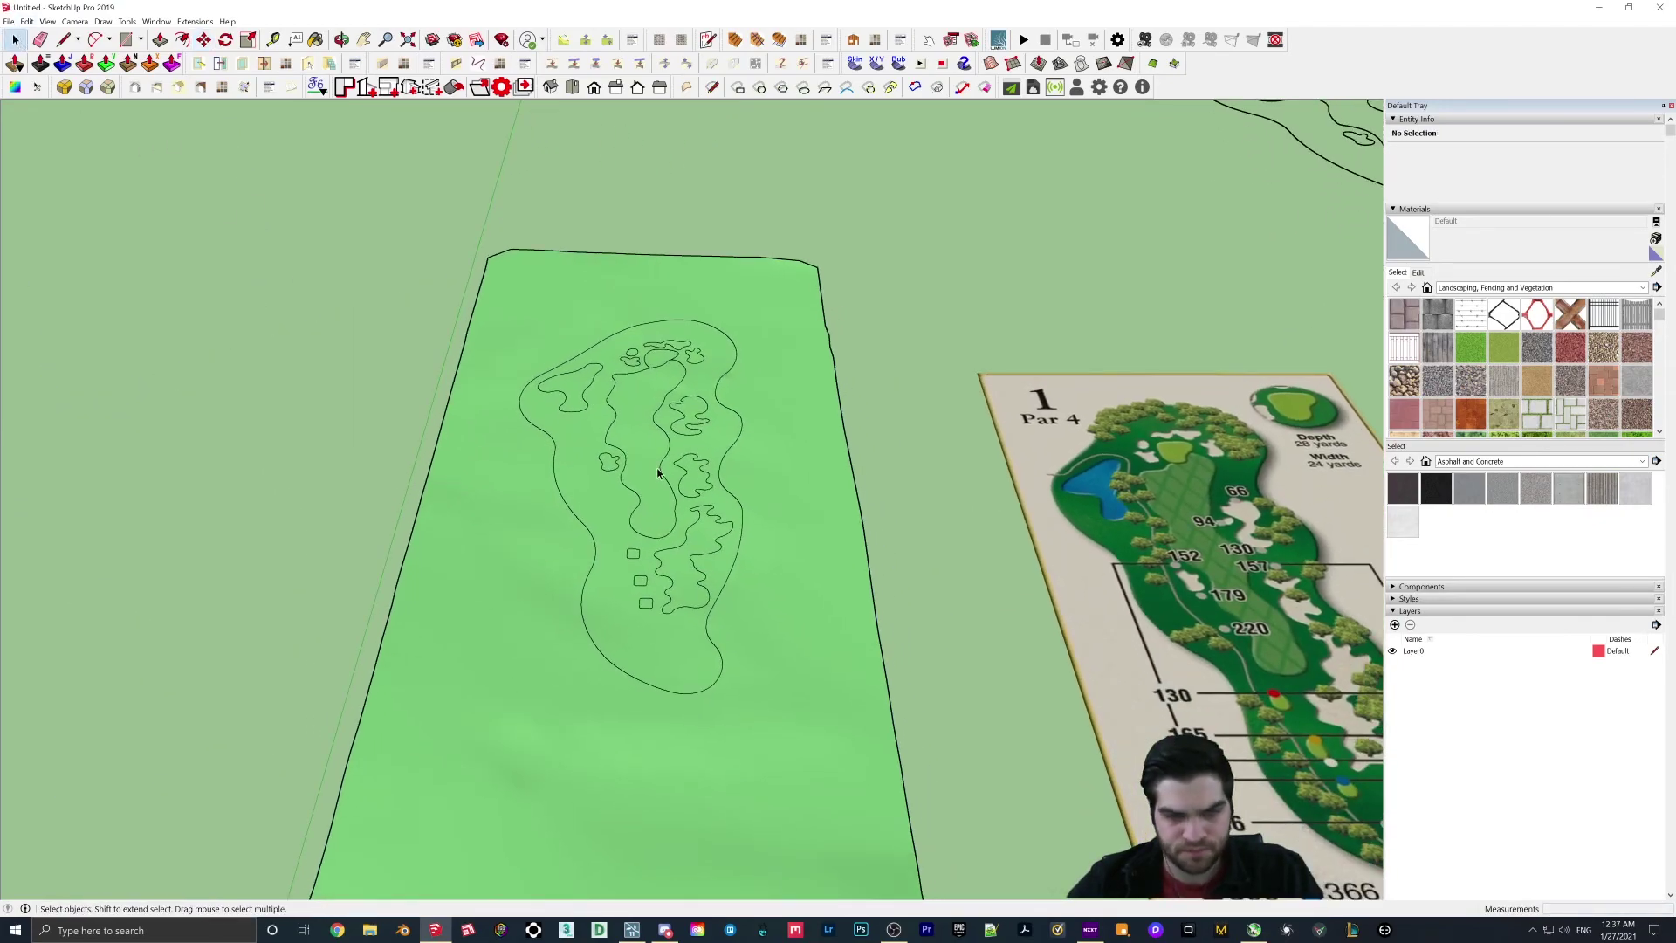
Step: Save the model to the Desktop as a SketchUp model named Golf
left_click(660, 474)
left_click(9, 21)
left_click(87, 93)
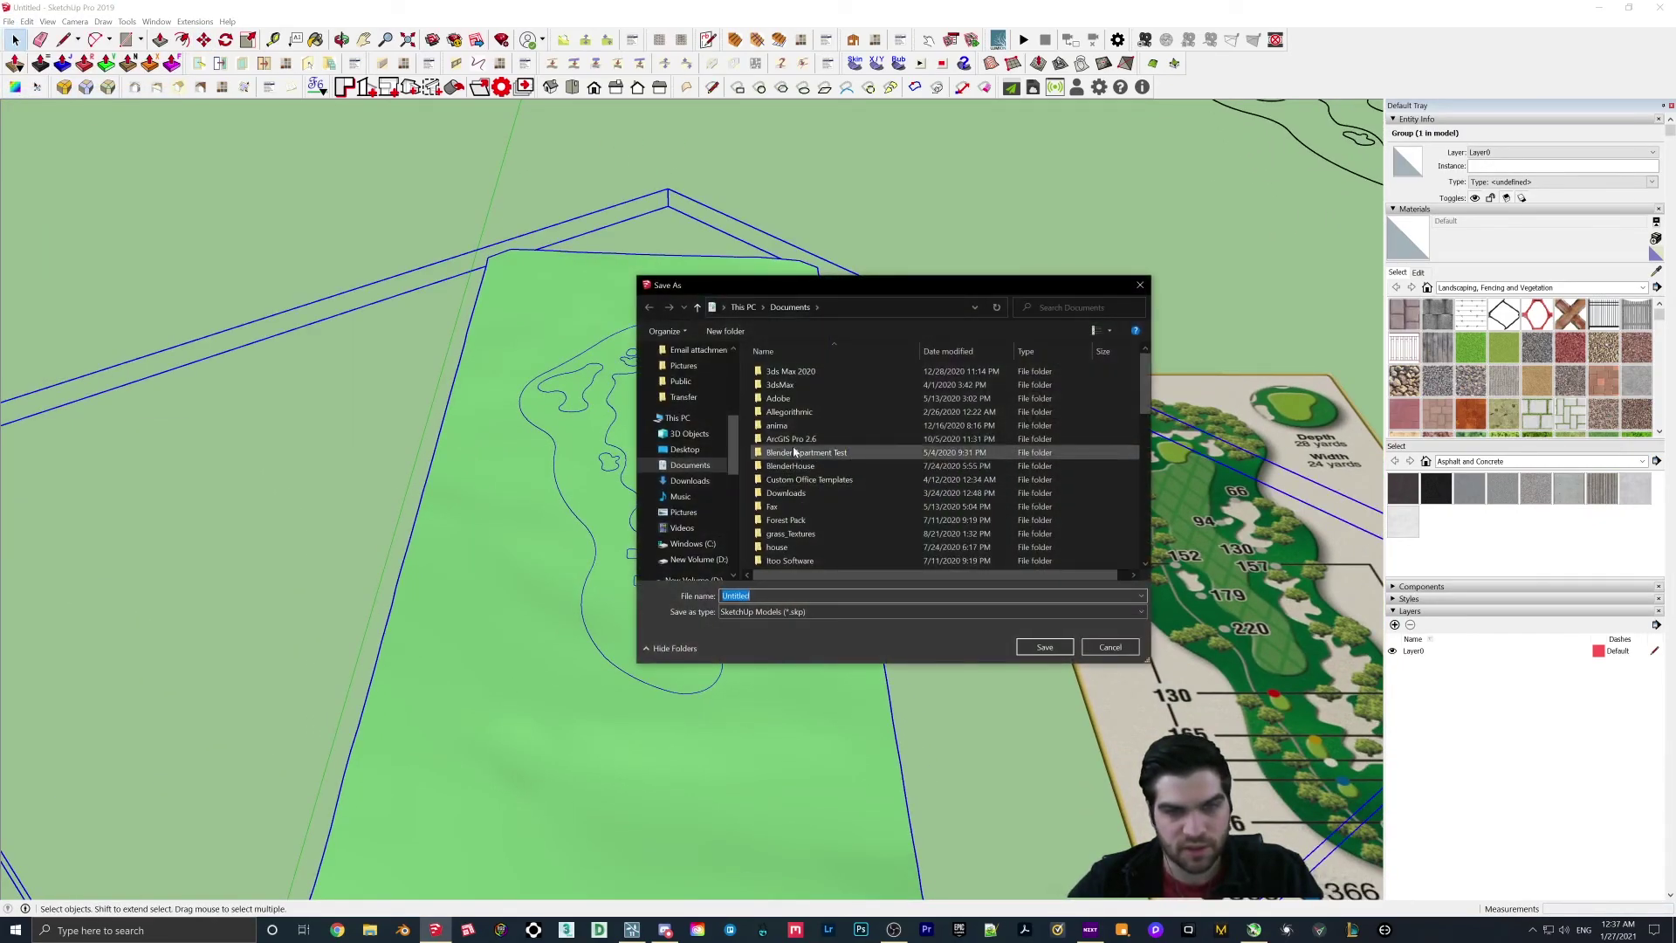
left_click(686, 449)
left_click(754, 612)
left_click(762, 625)
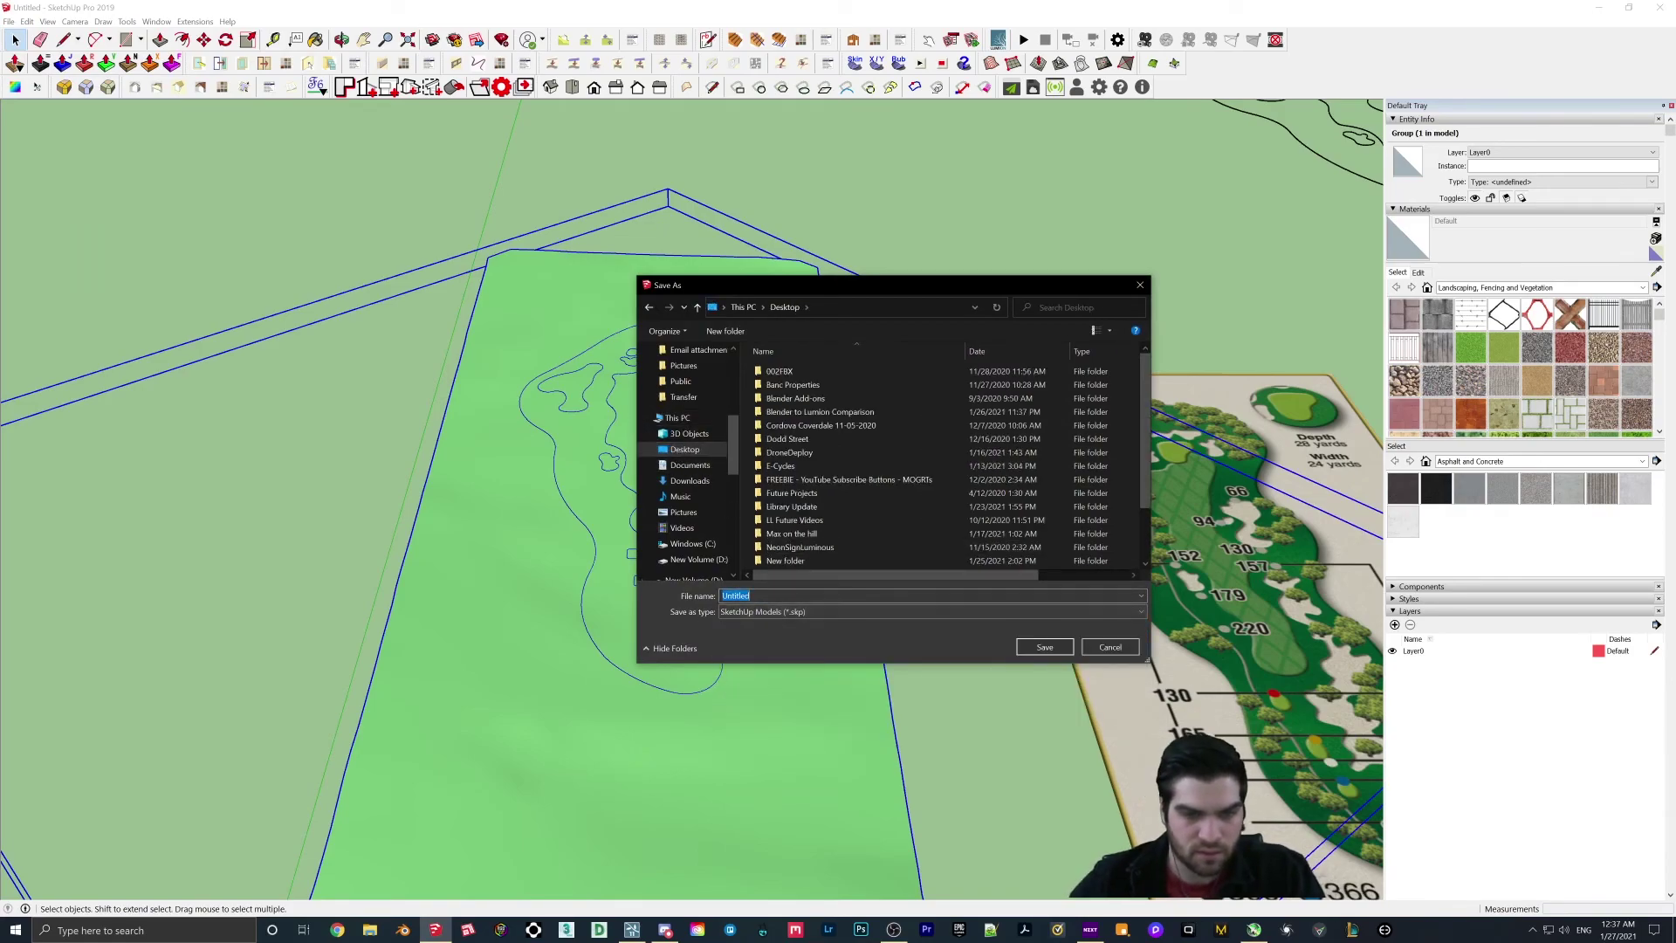
type("Golf")
key("Return")
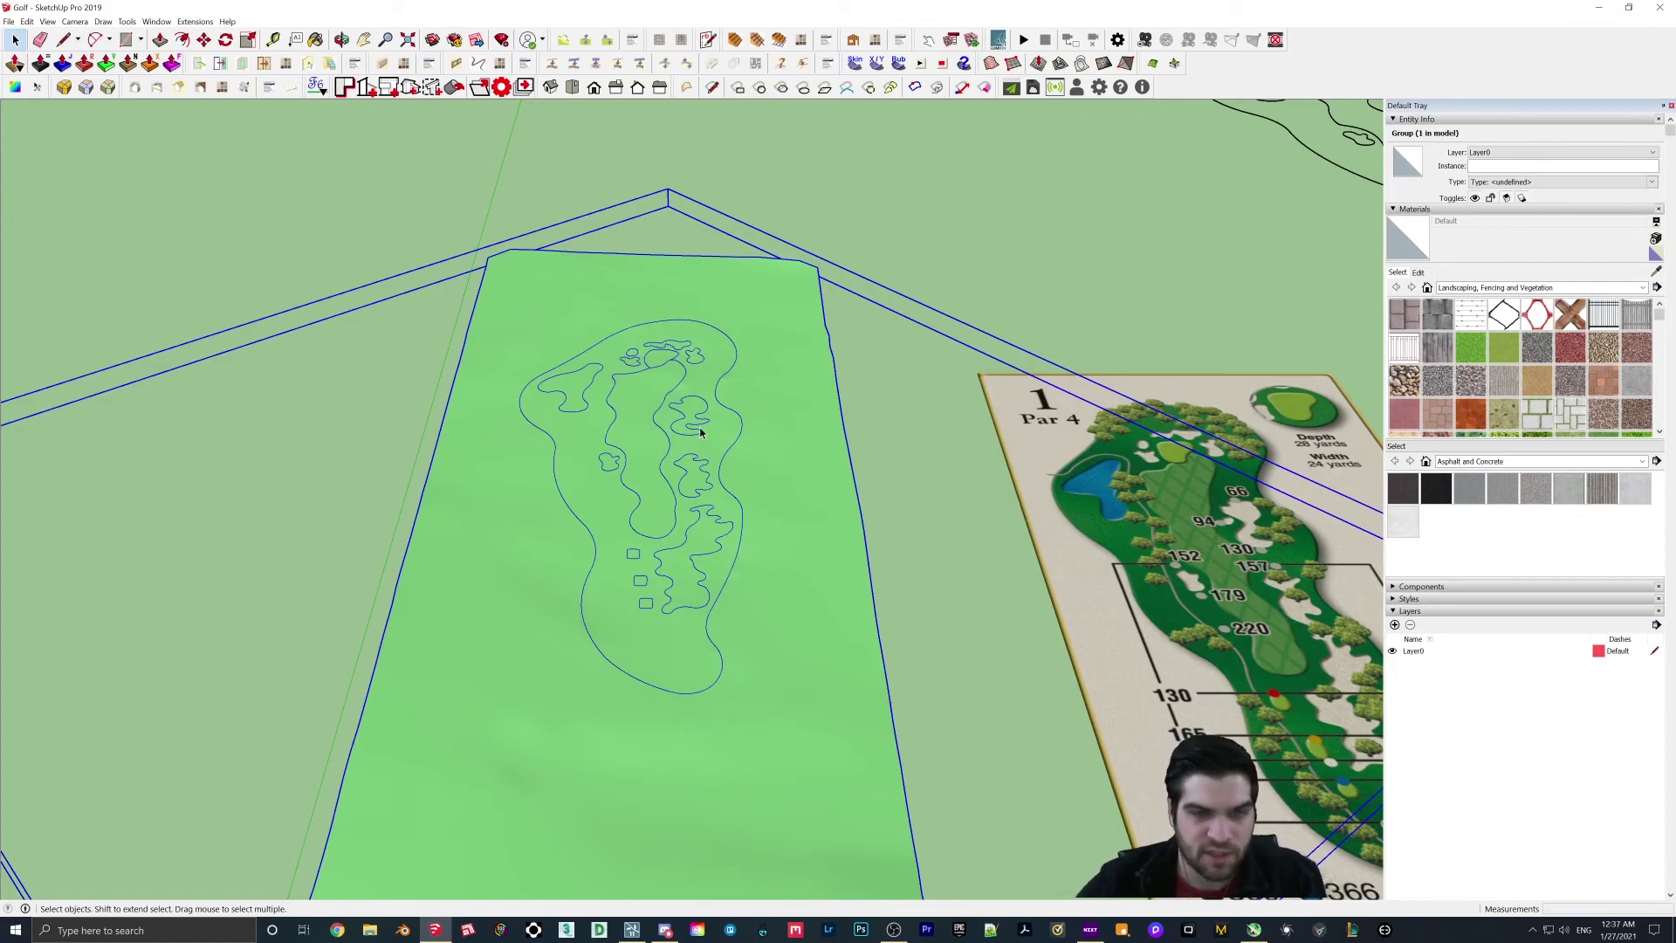
Step: Open the terrain group for editing and delete the pond's surface
scroll(685, 482, "up", 4)
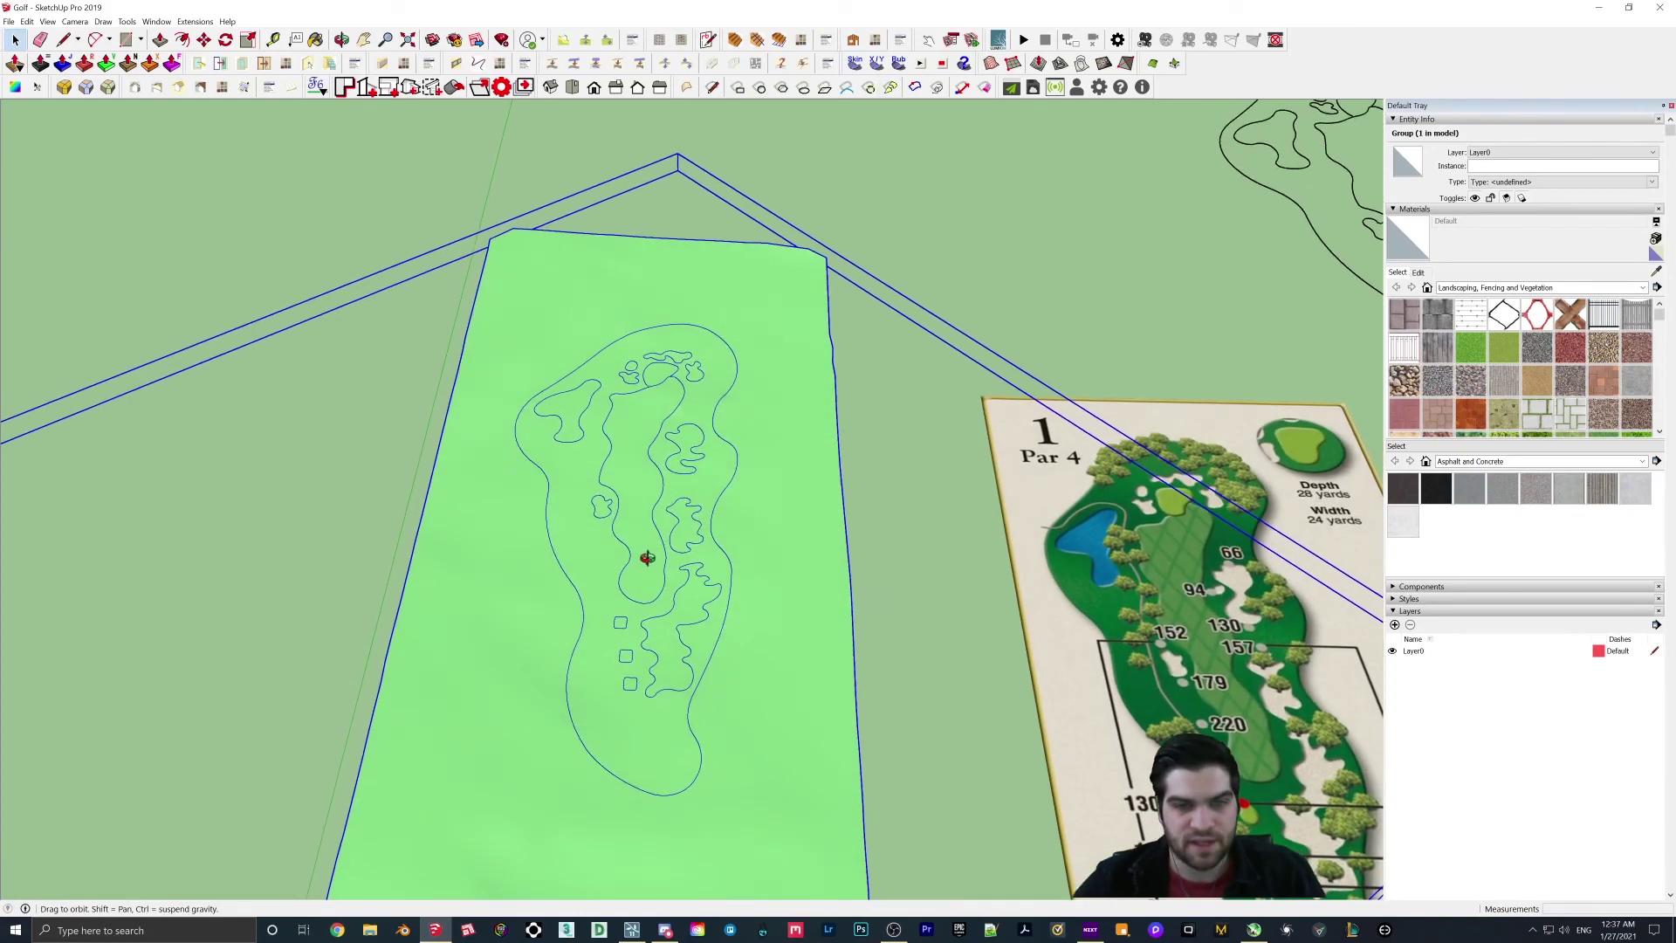
scroll(694, 528, "down", 2)
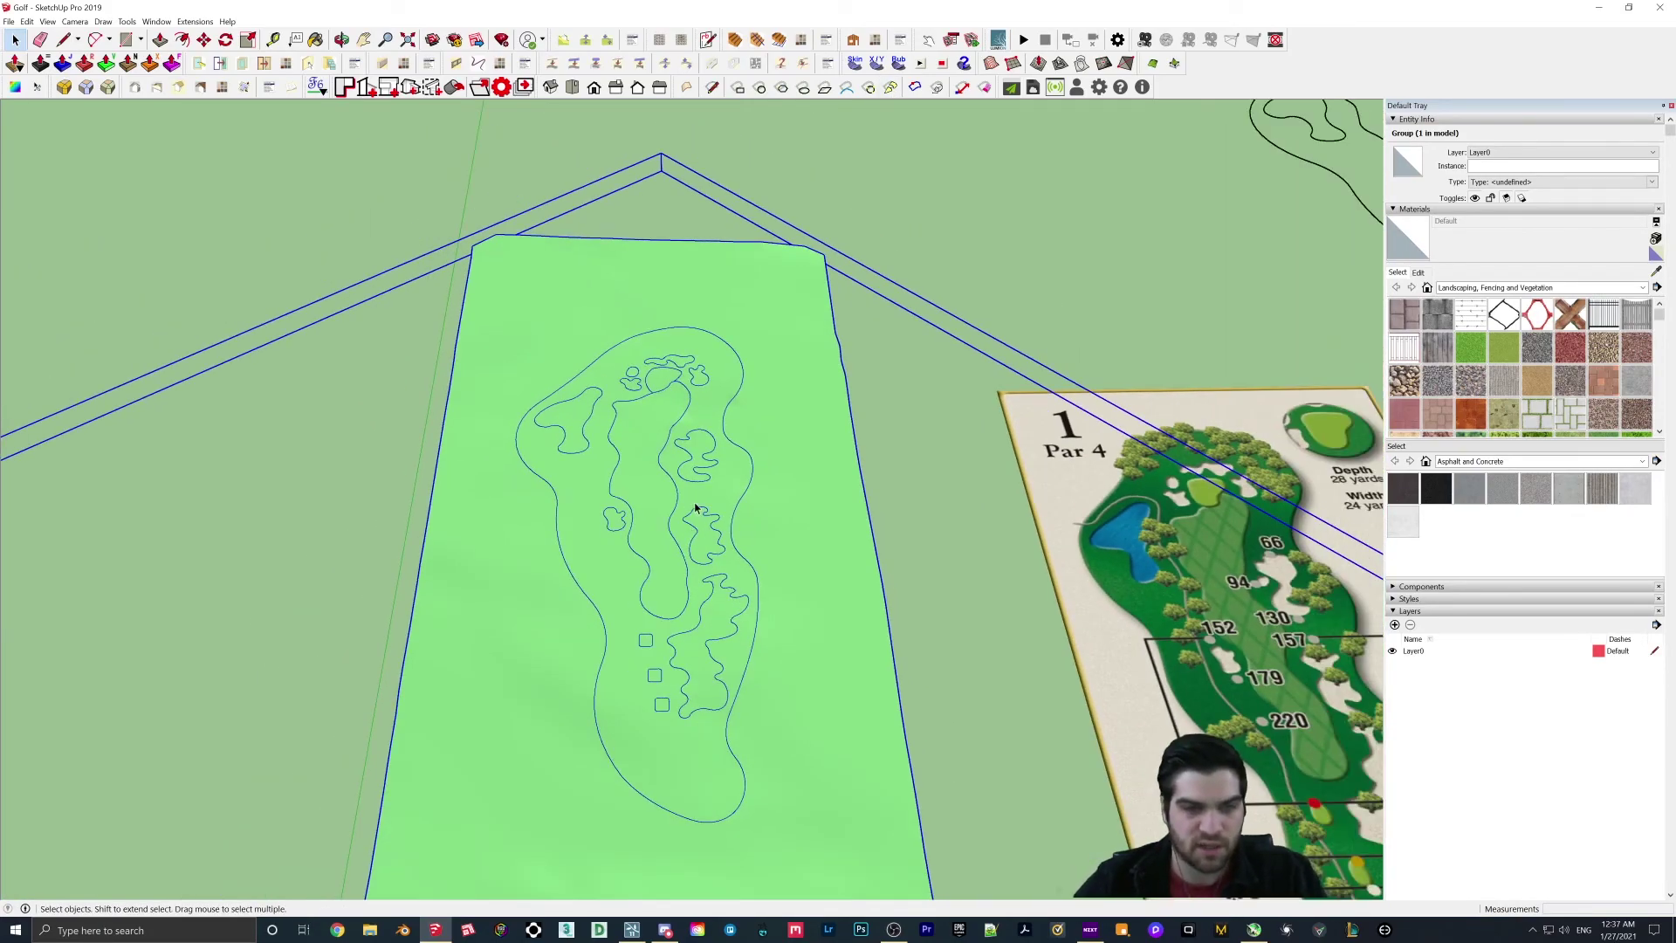
scroll(558, 441, "up", 3)
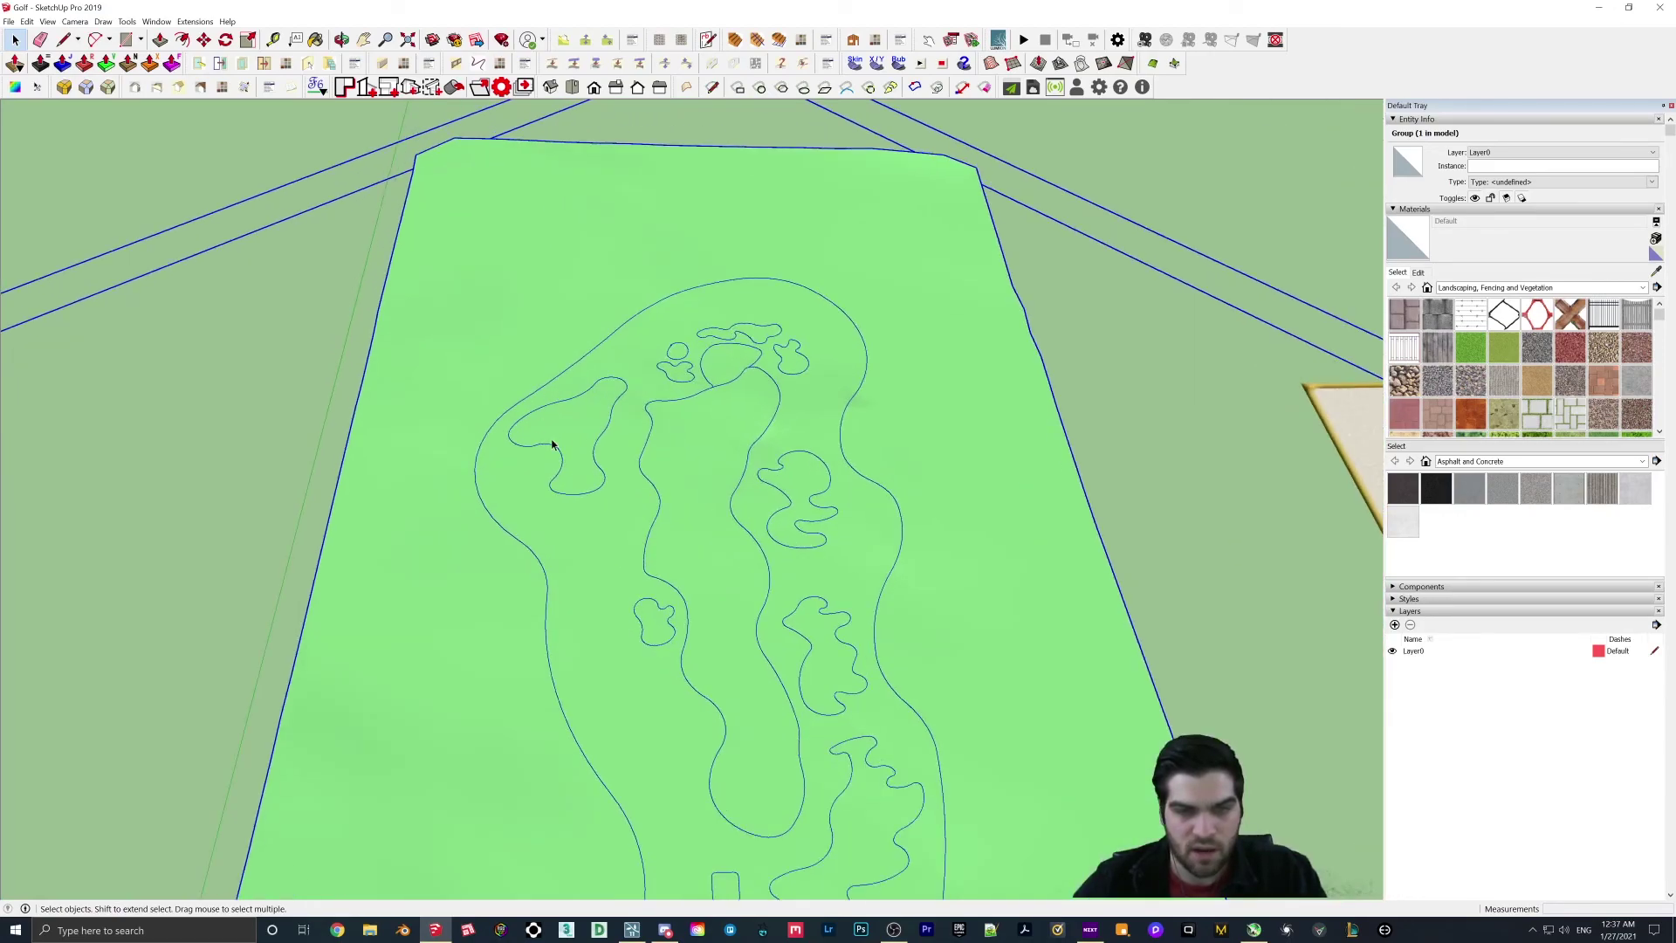
key("Delete")
Step: Delete the surfaces of the four small bunkers around the green
left_click(647, 395)
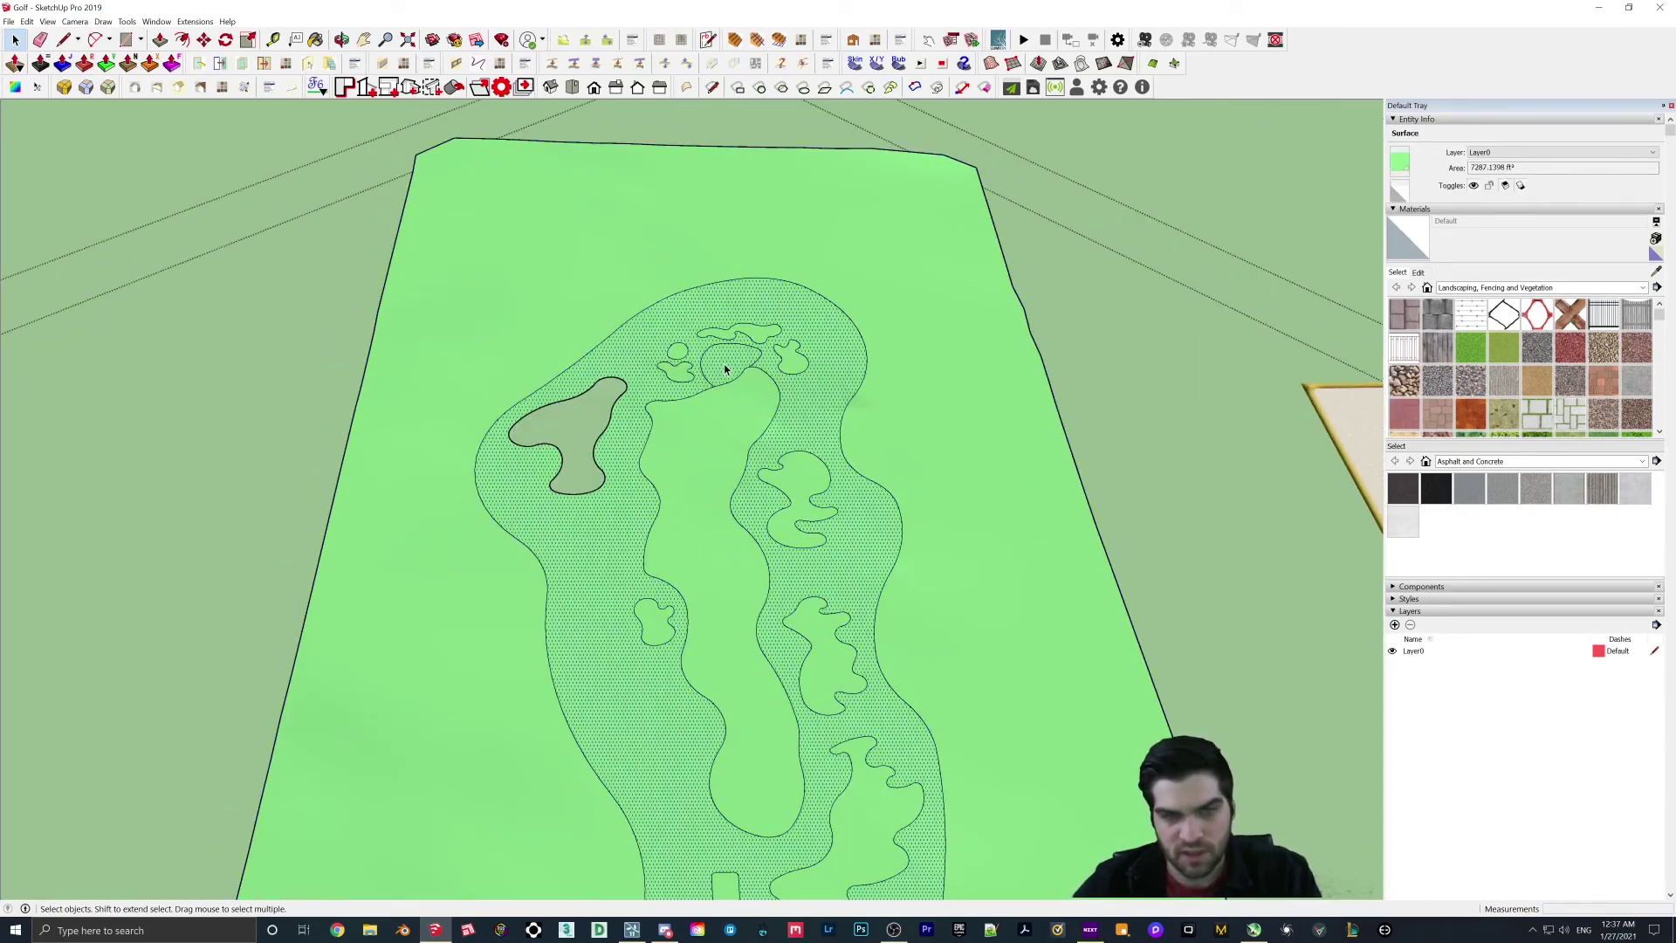
scroll(724, 366, "down", 2)
left_click(692, 373)
key("Delete")
scroll(690, 362, "up", 2)
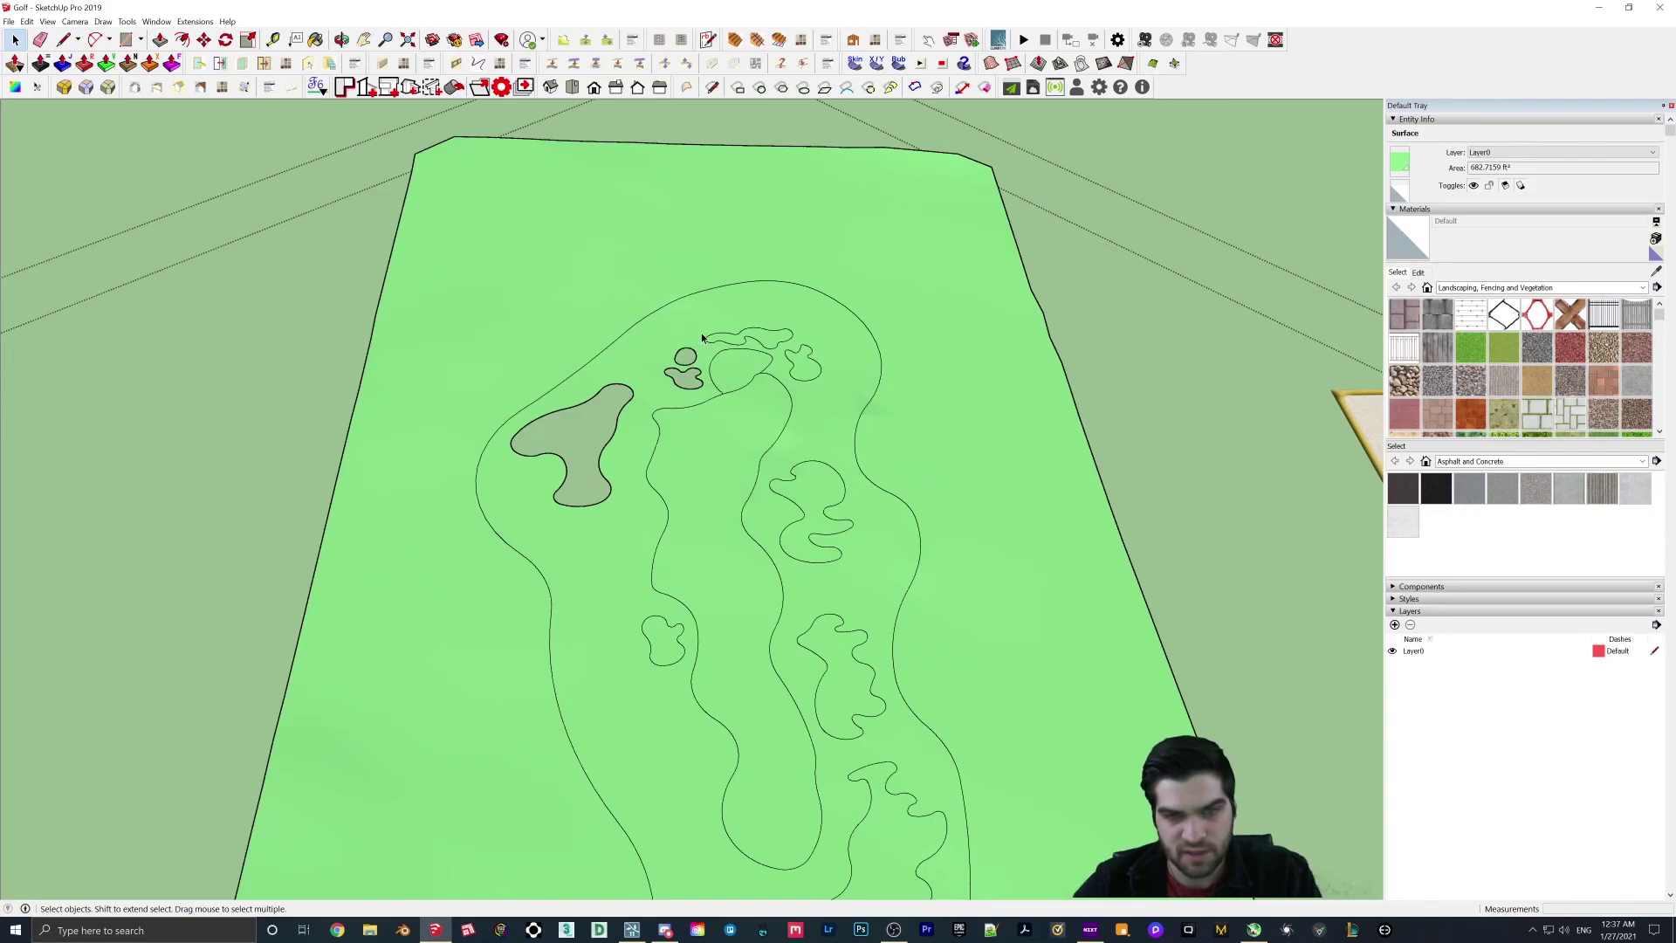
scroll(702, 337, "up", 3)
left_click(738, 340)
key("Delete")
left_click(965, 423)
key("Delete")
Step: Delete the surfaces of the four remaining bunkers along both sides of the fairway
scroll(959, 437, "down", 3)
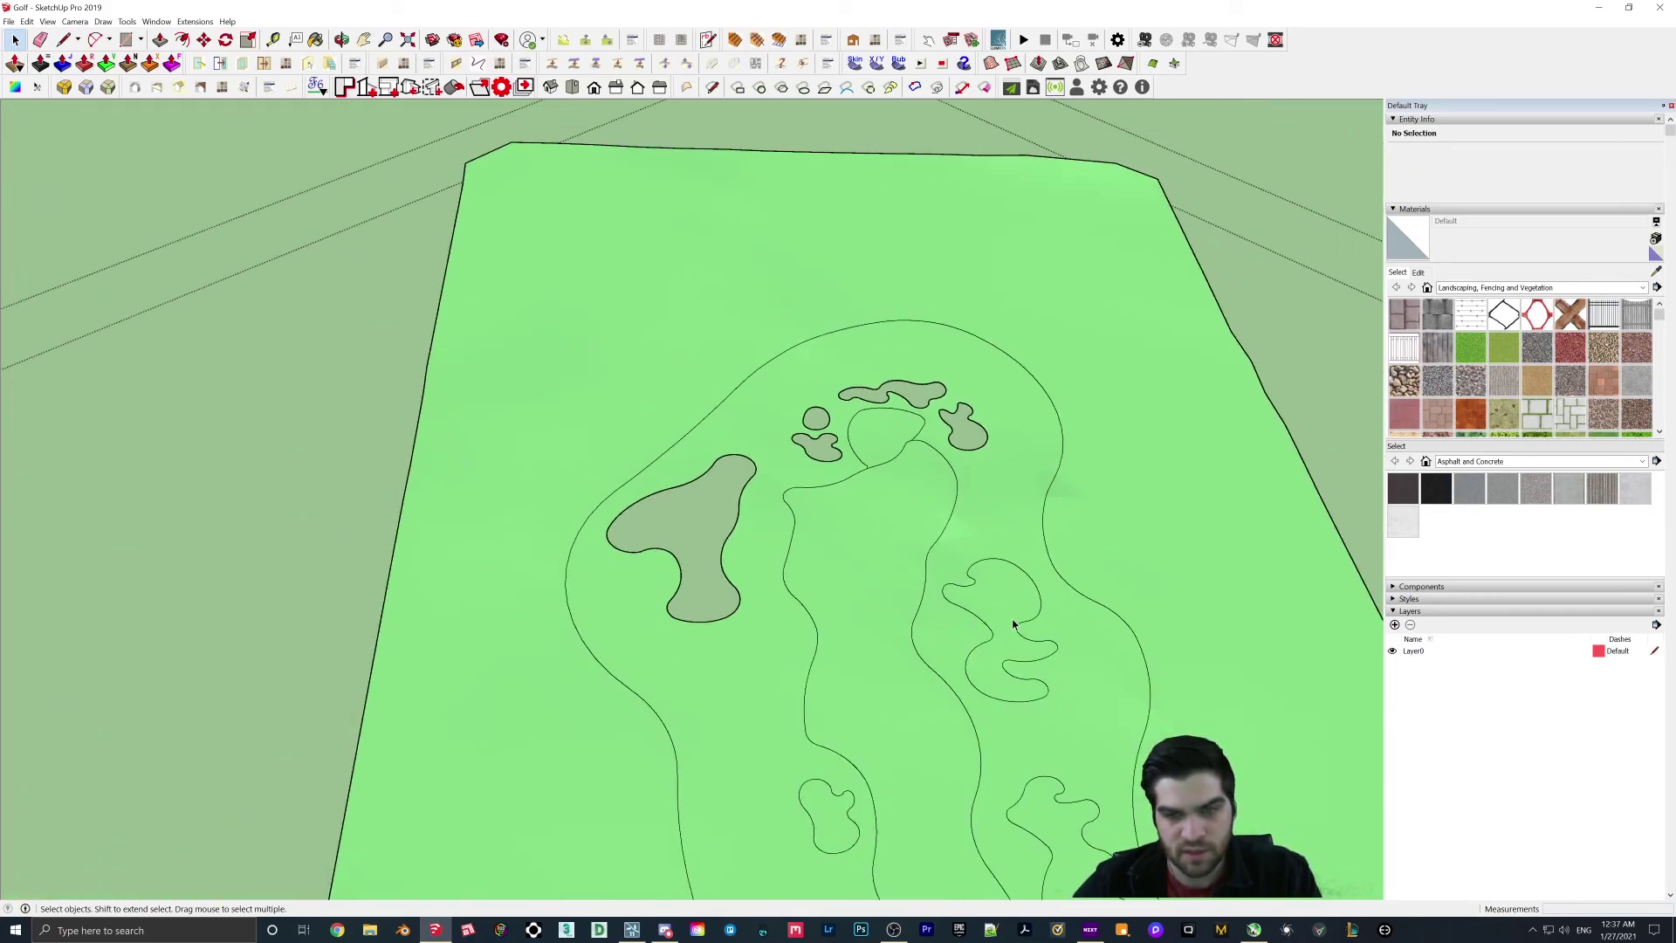
left_click(1013, 624)
key("Delete")
scroll(1010, 667, "down", 2)
scroll(599, 406, "up", 4)
left_click(650, 404)
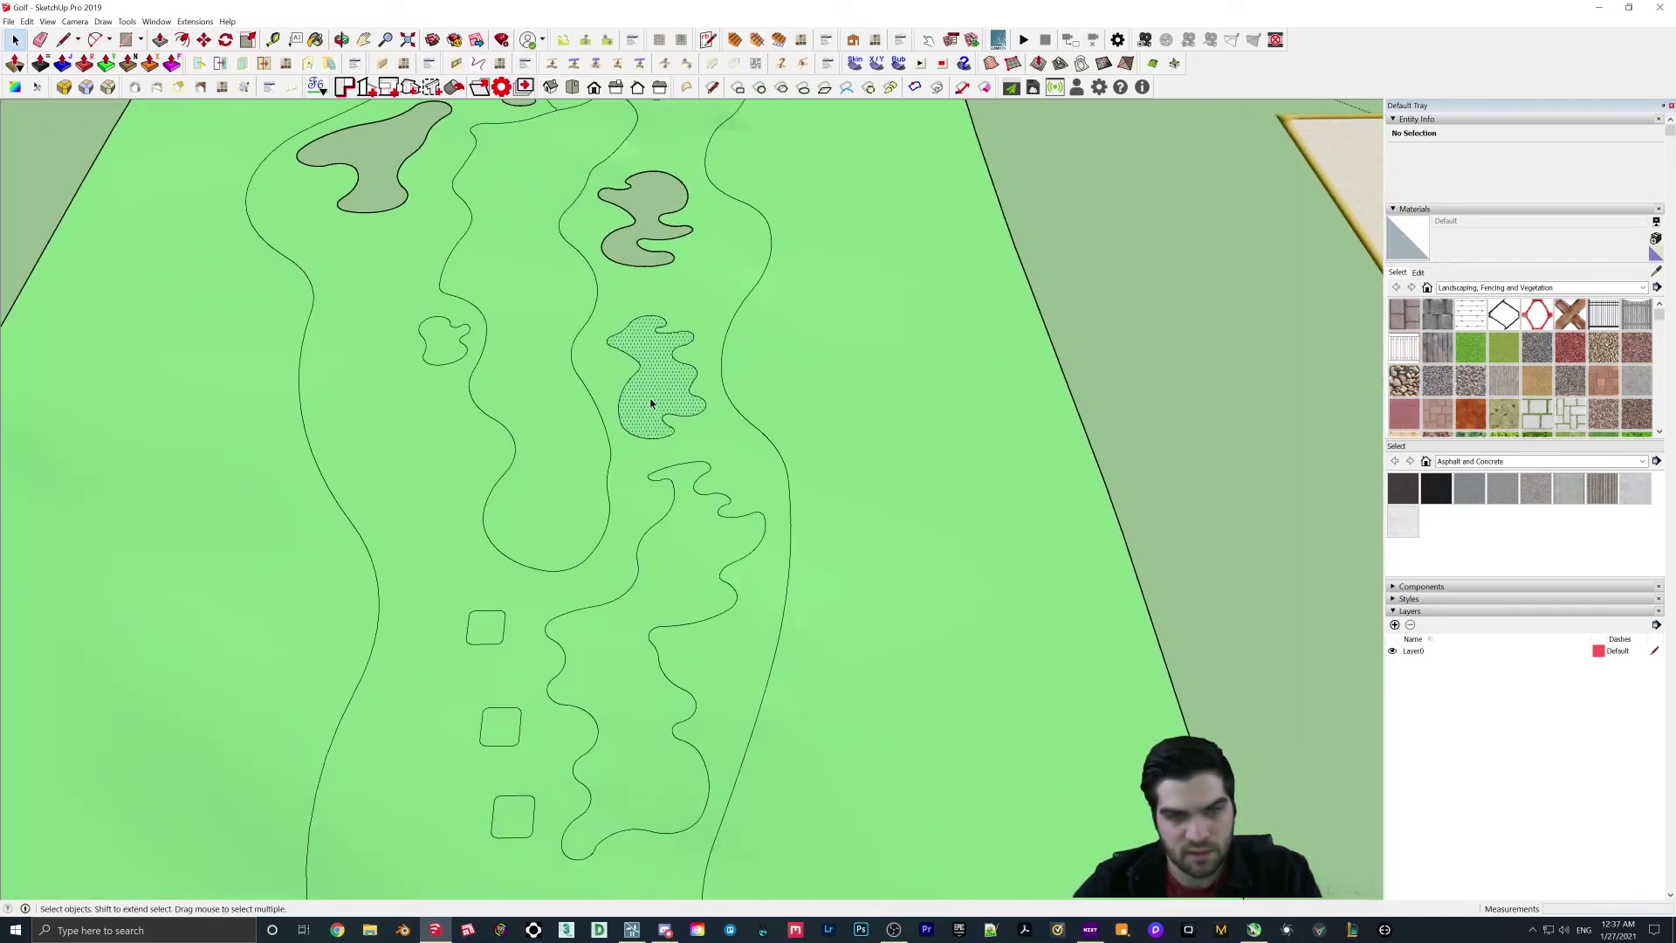
key("Delete")
left_click(442, 339)
key("Delete")
scroll(588, 479, "down", 3)
left_click(588, 479)
key("Delete")
scroll(839, 466, "down", 3)
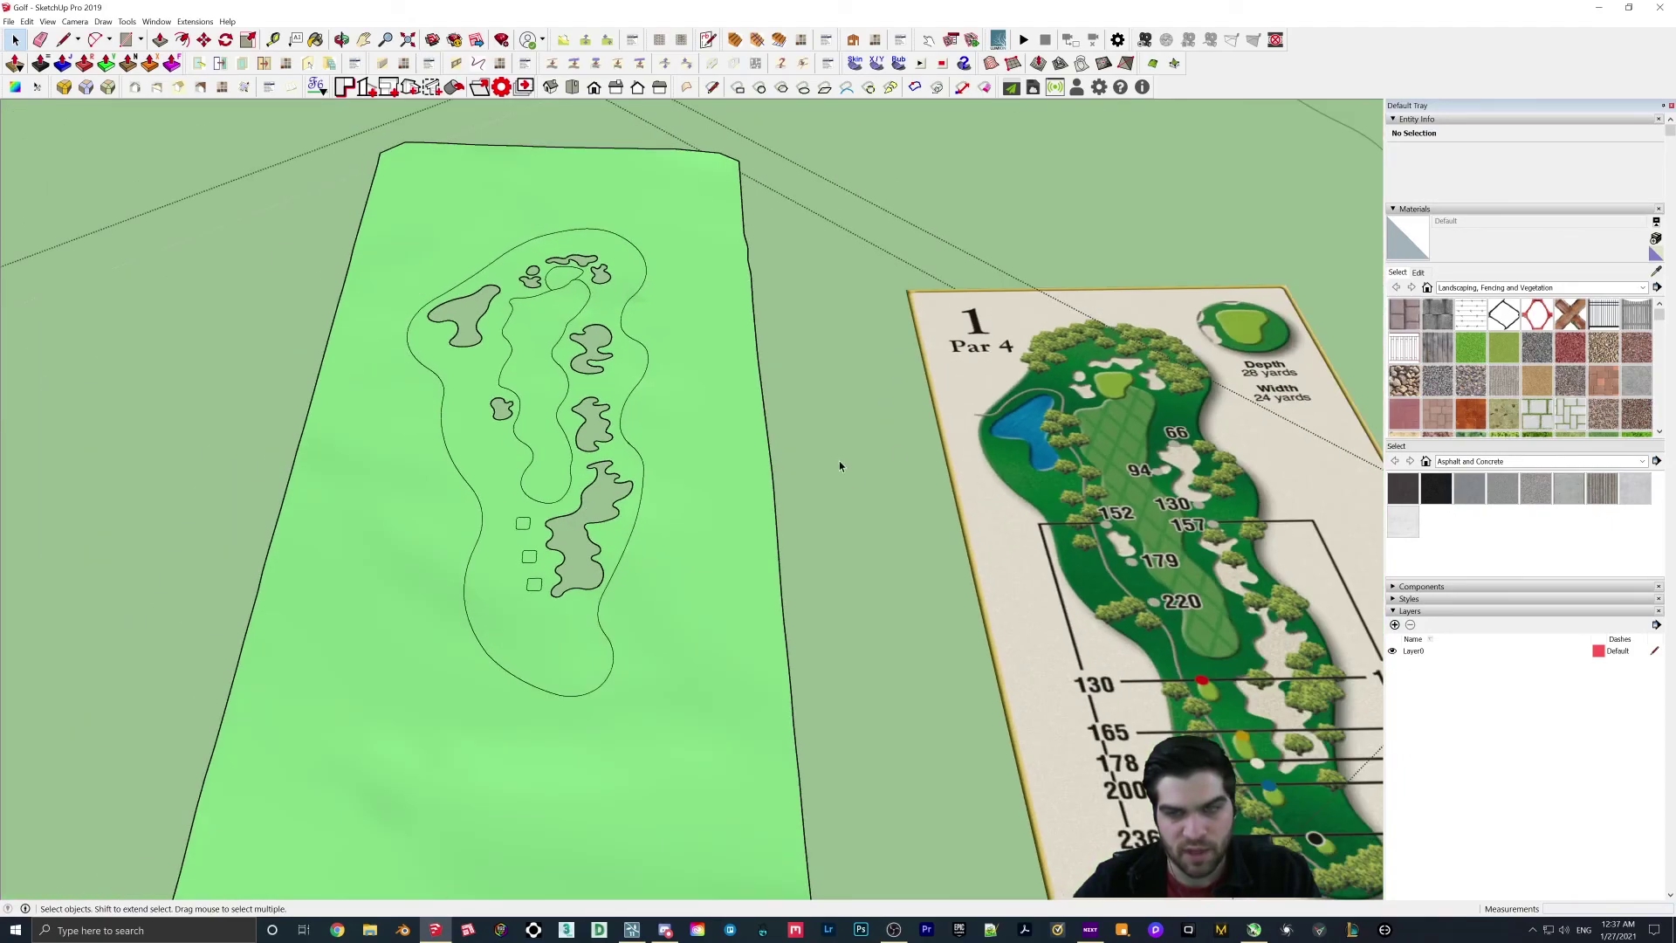
scroll(693, 419, "down", 2)
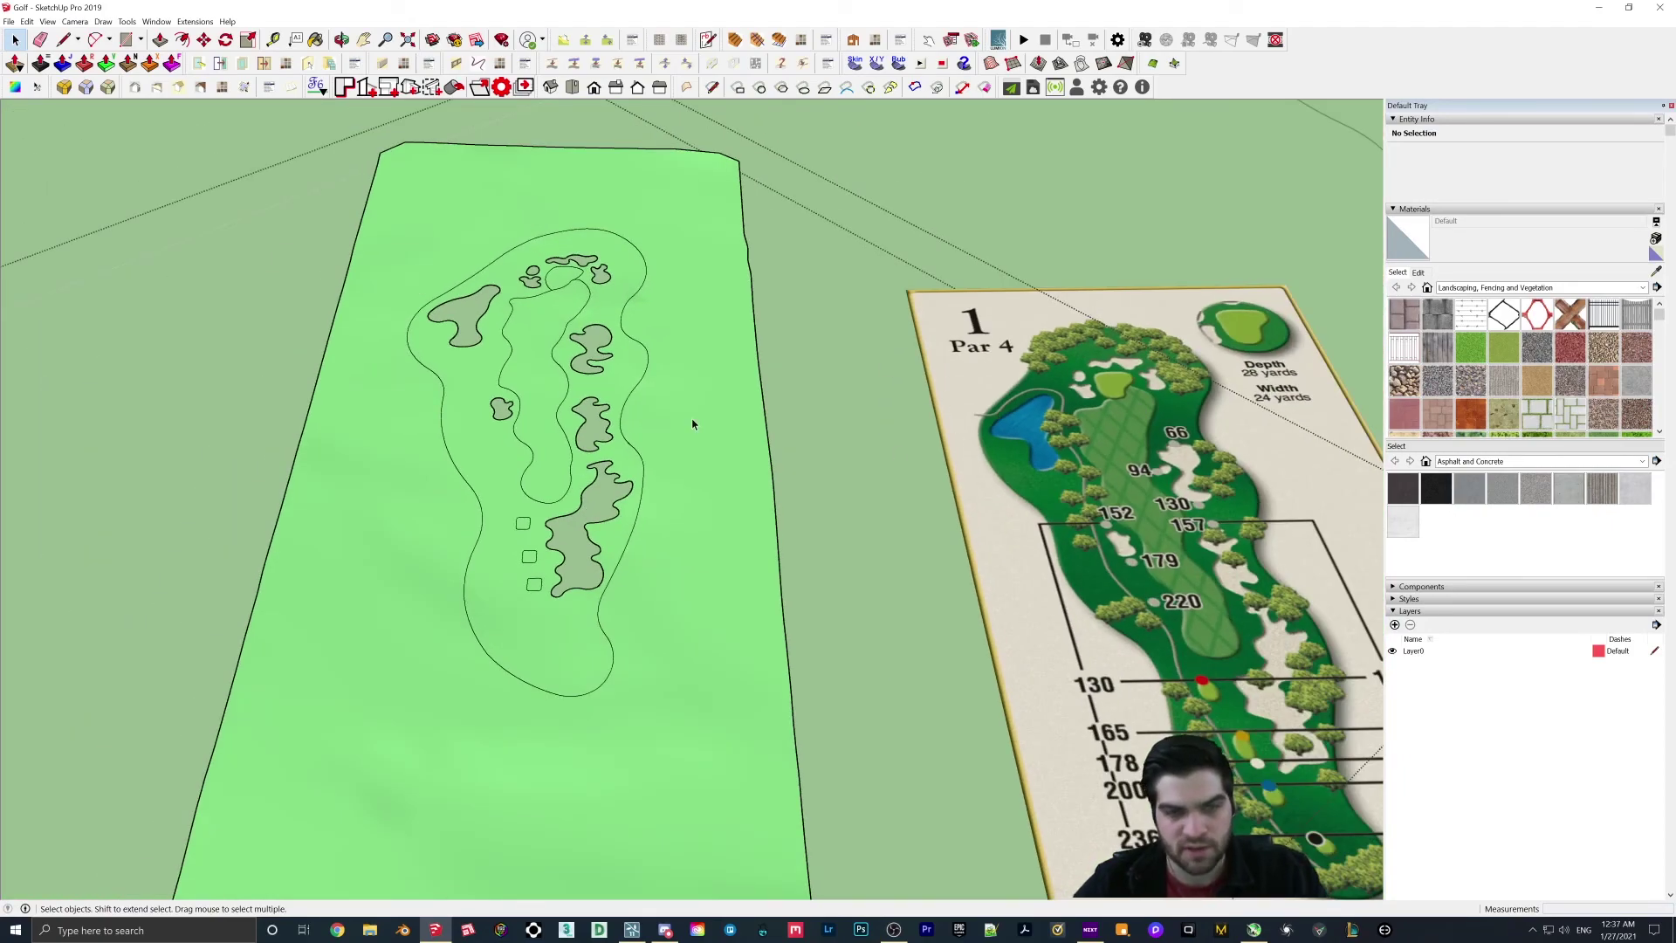
Step: Select the fairway surface and save the model
scroll(611, 436, "up", 3)
scroll(568, 471, "down", 2)
scroll(550, 501, "up", 2)
left_click(550, 505)
scroll(611, 236, "down", 3)
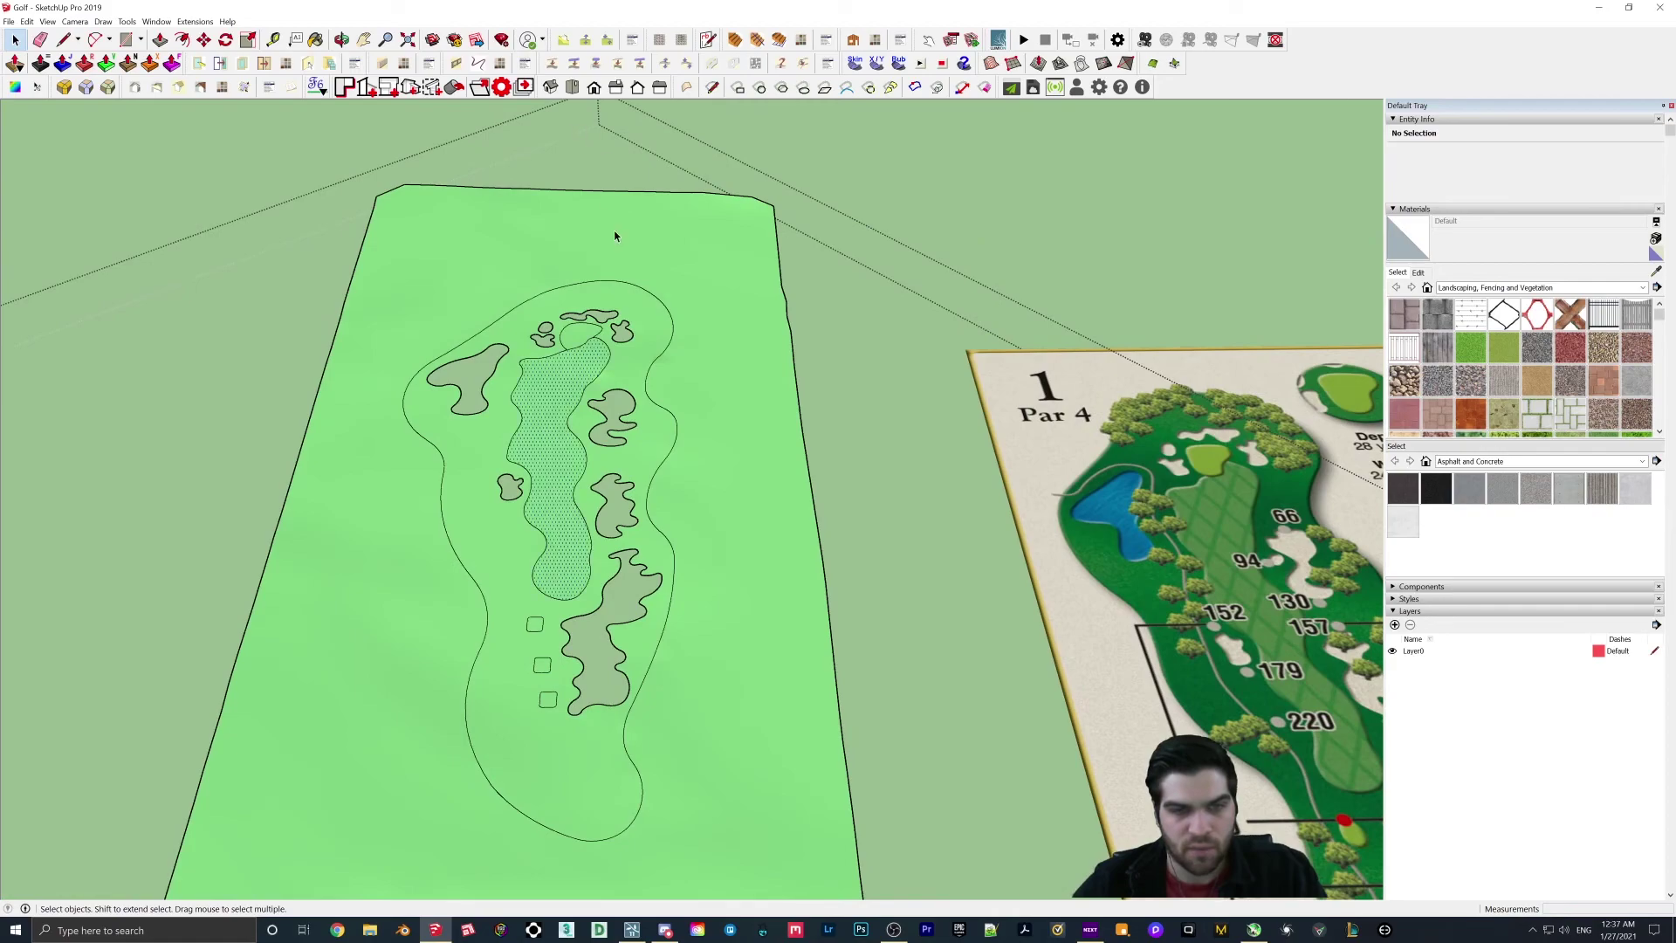
scroll(559, 315, "up", 3)
scroll(873, 218, "down", 1)
scroll(988, 121, "up", 2)
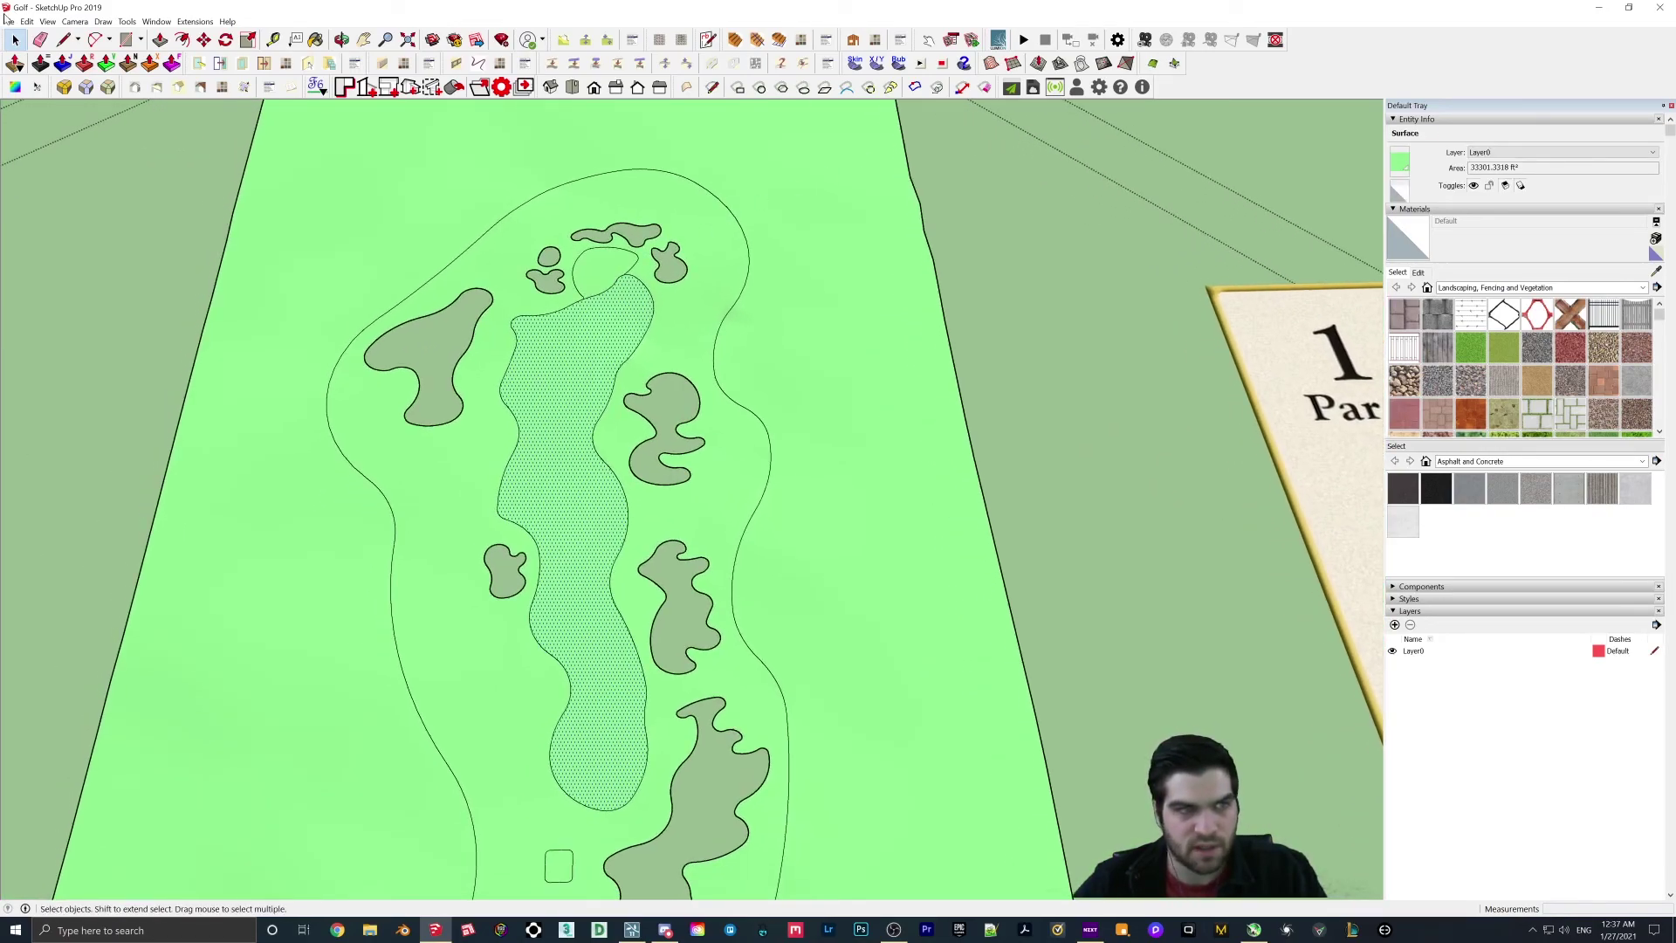
left_click(8, 21)
left_click(48, 79)
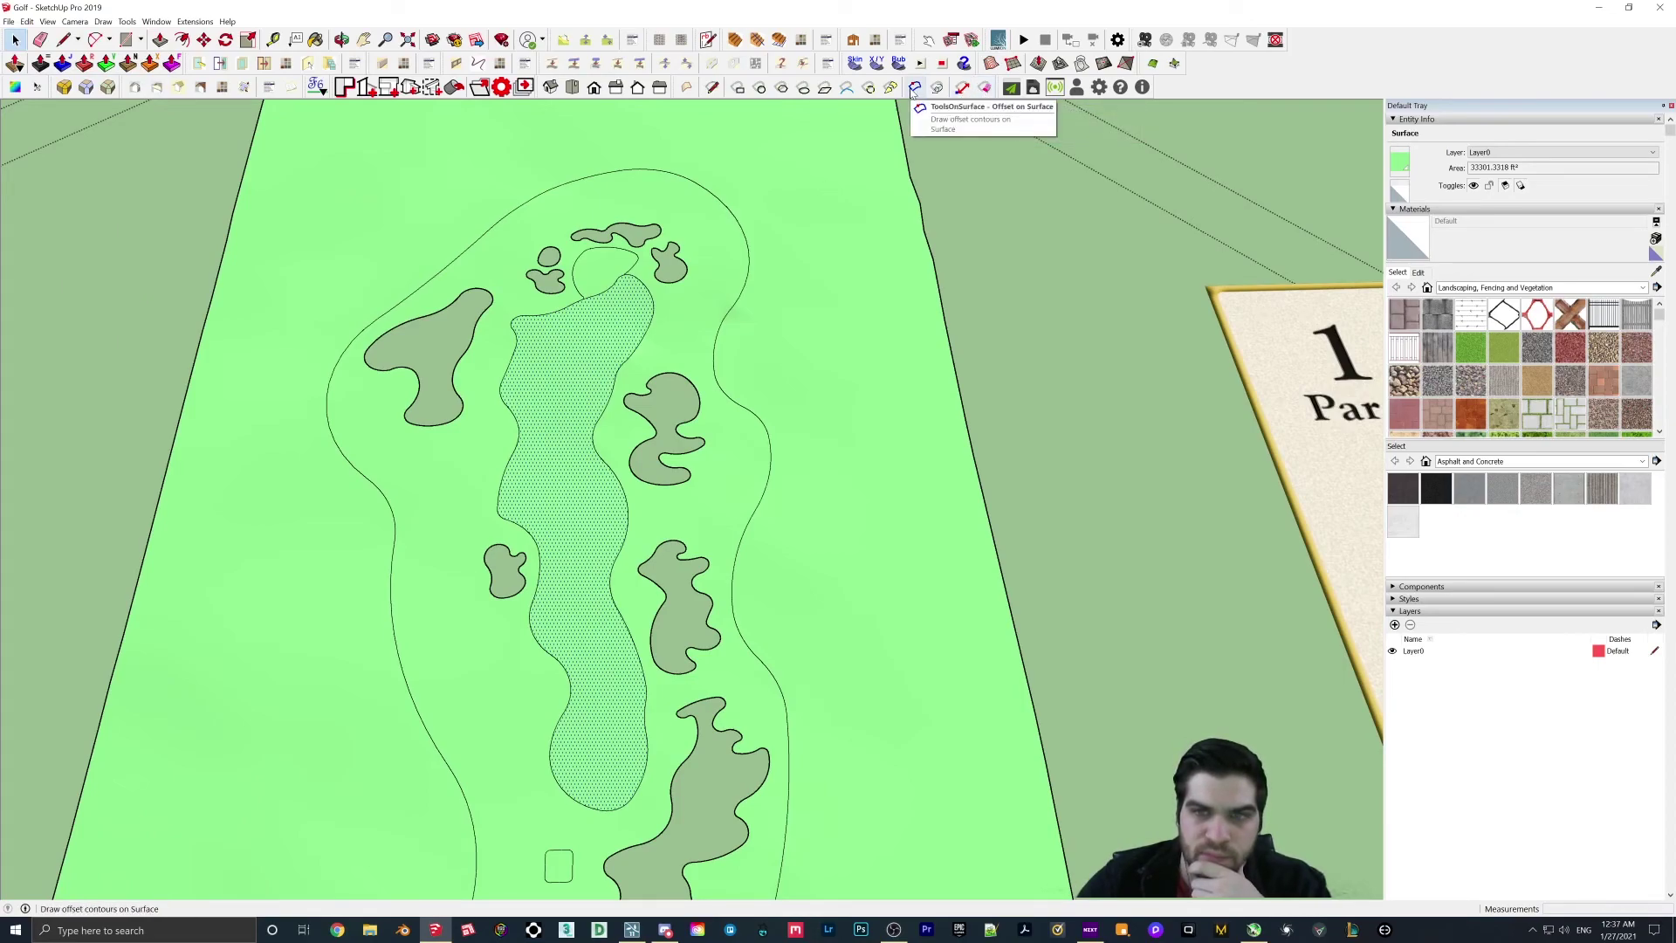
Step: Try to offset the fairway outline along the terrain with Offset on Surface
left_click(914, 88)
scroll(540, 450, "up", 2)
left_click(515, 439)
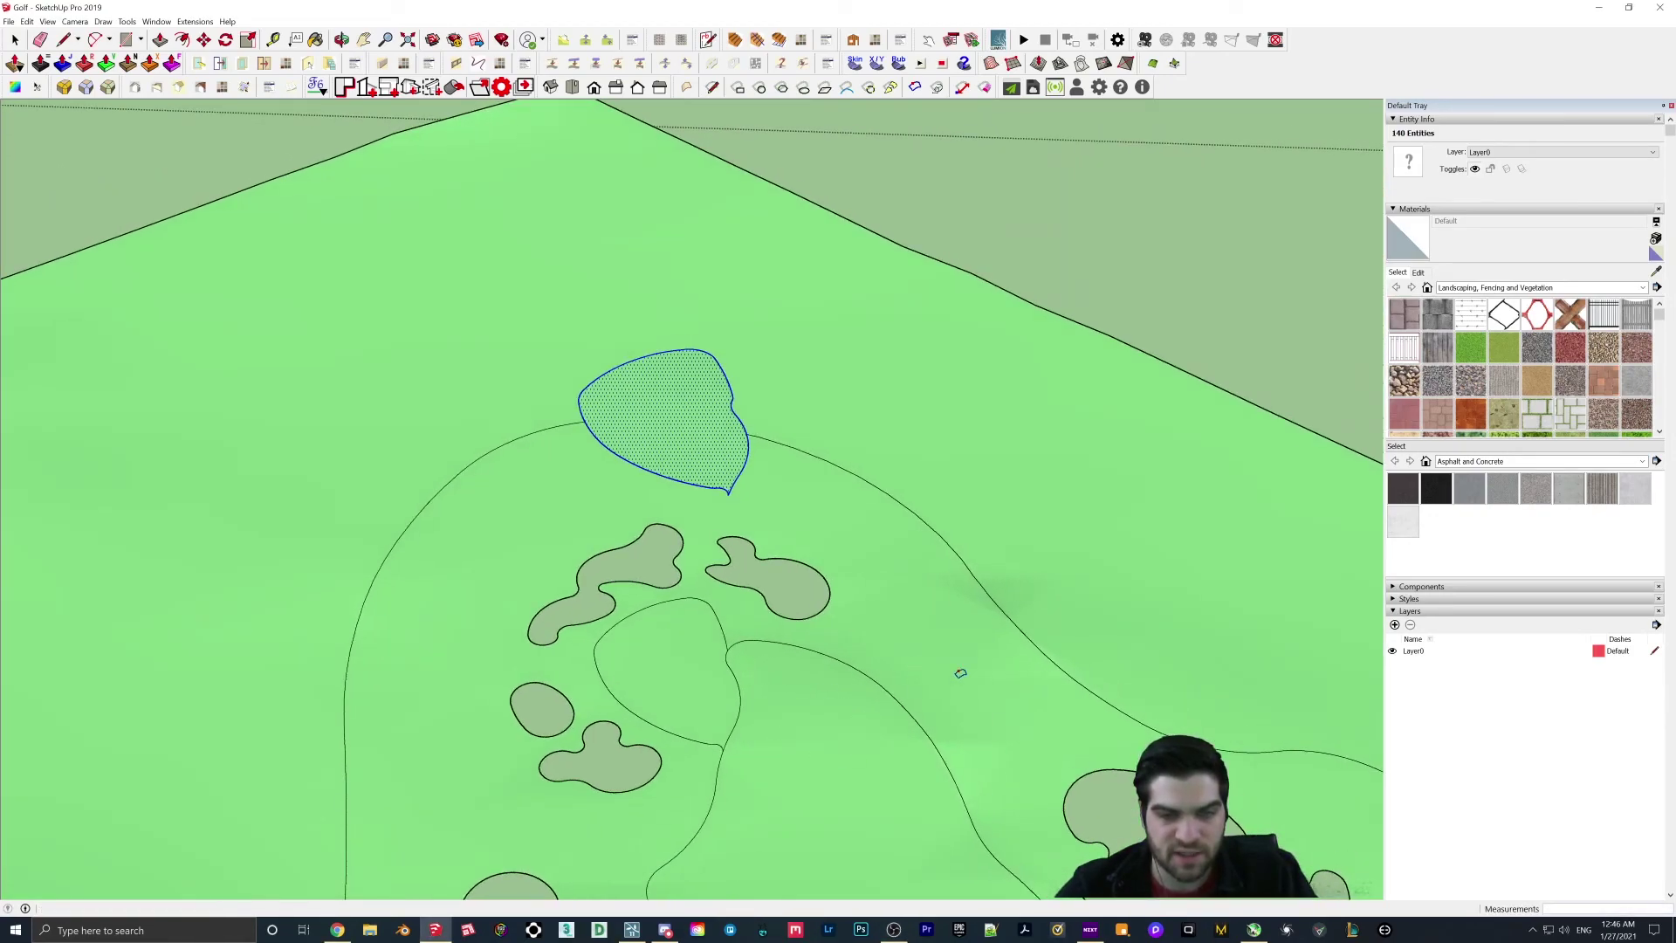
Step: Offset the outline of the green's copied surface inward by about 1' 2 13/16" with Offset on Surface
scroll(683, 407, "up", 3)
scroll(682, 418, "up", 4)
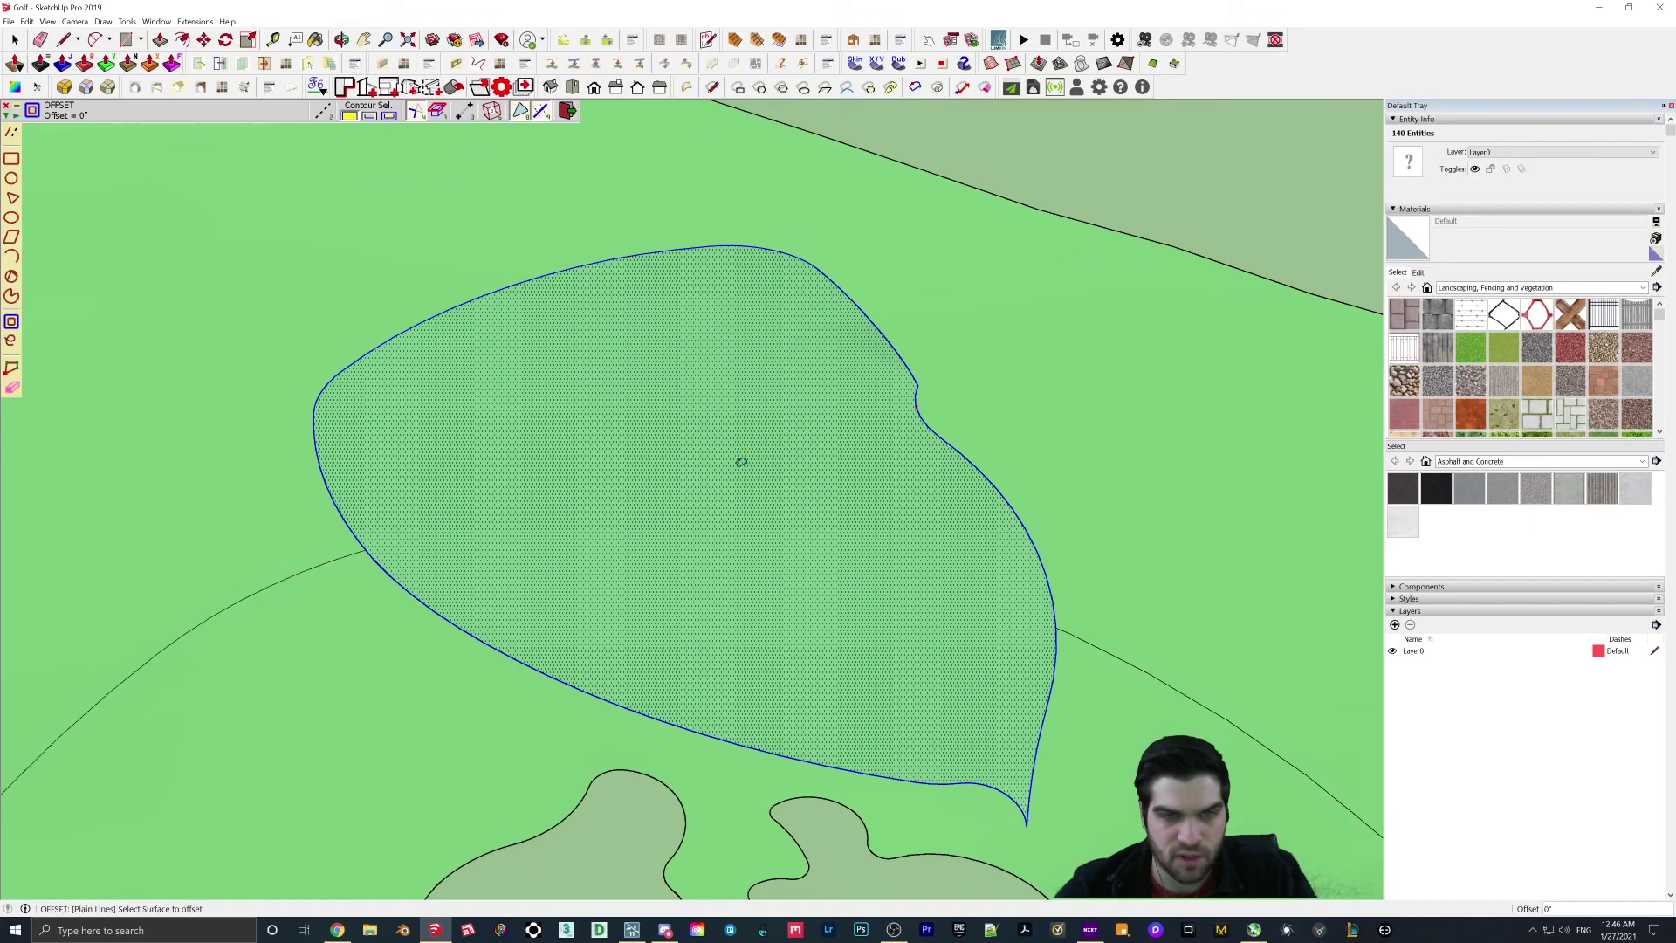
middle_click_drag(803, 466, 881, 374)
left_click(734, 443)
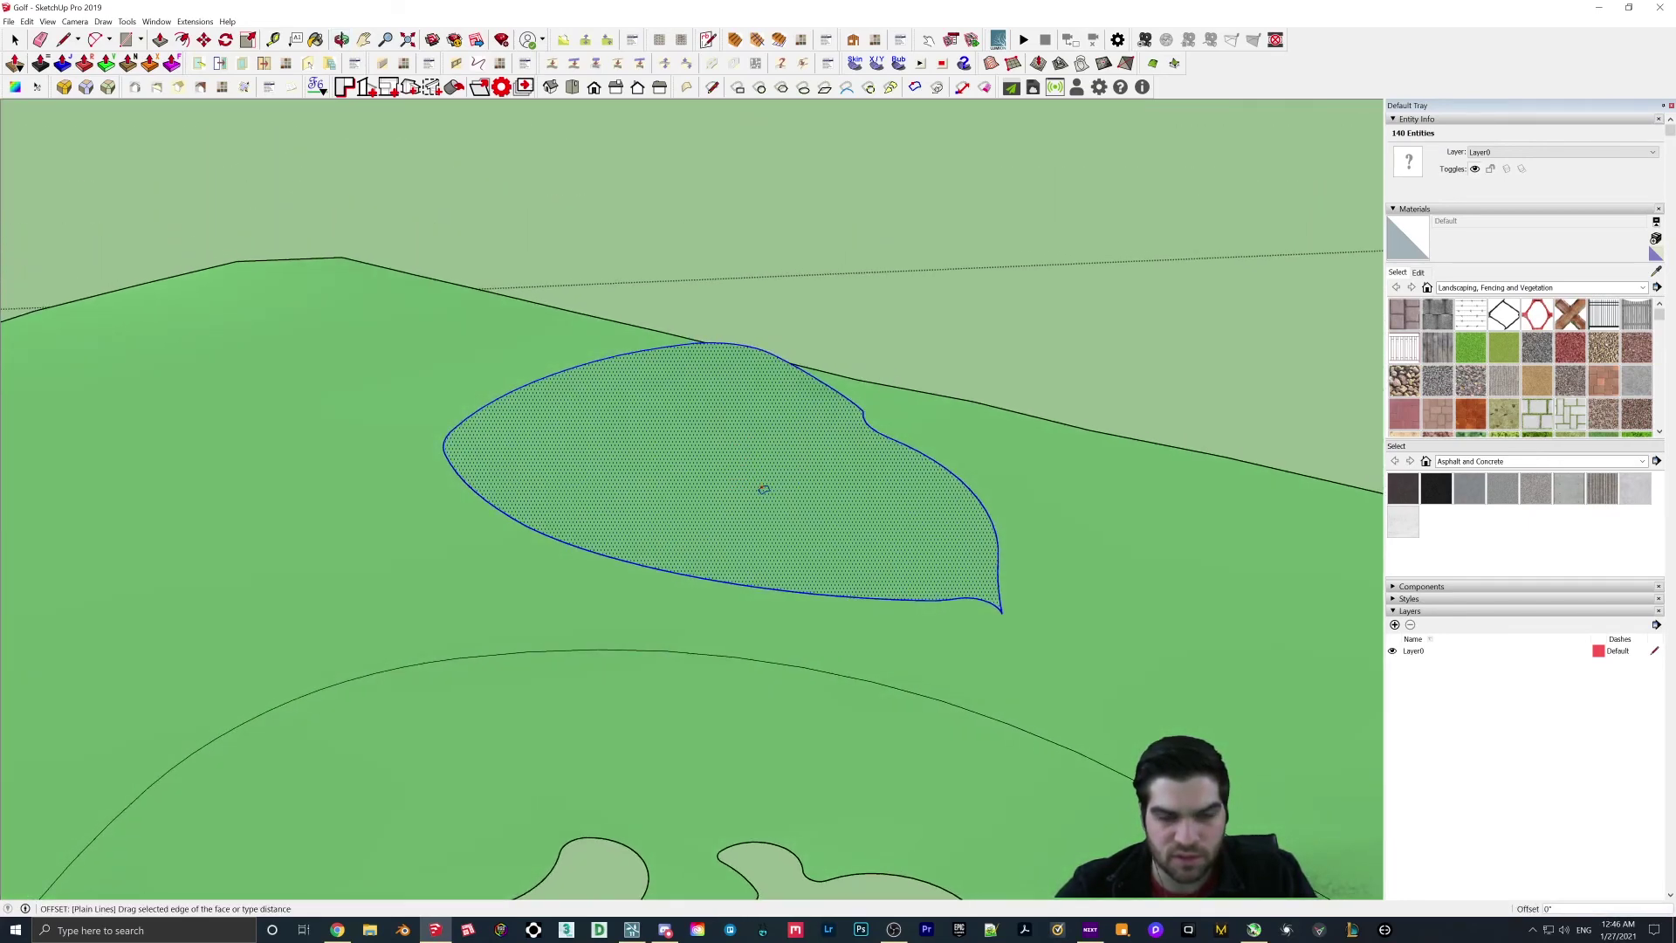
left_click(713, 463)
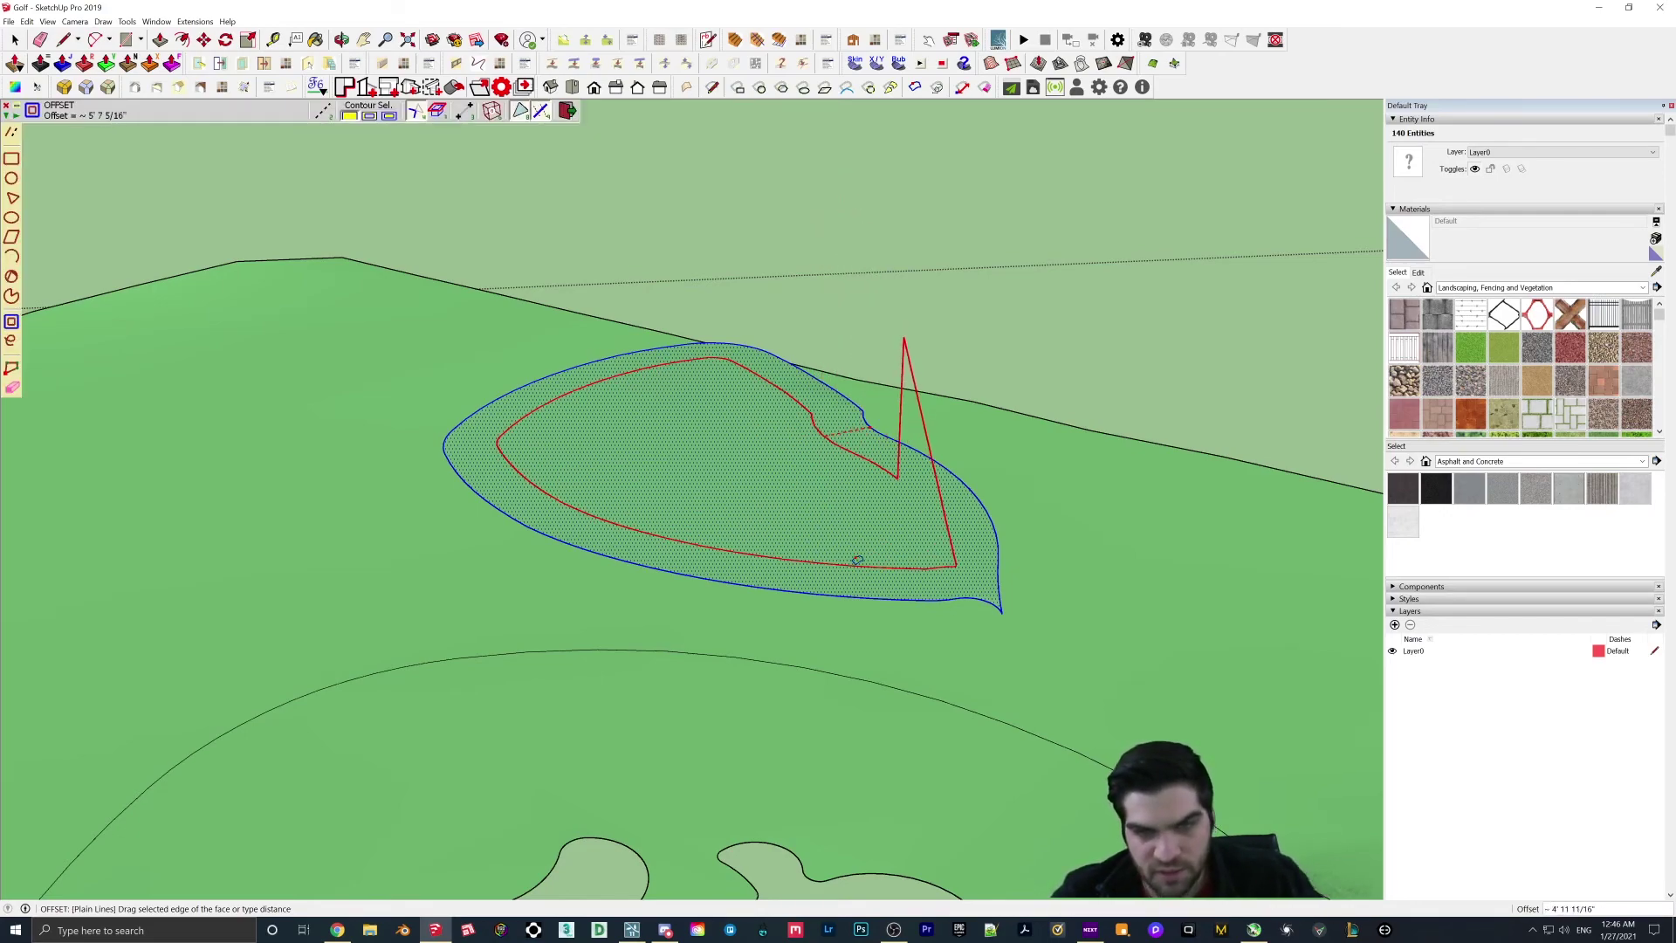
mouse_move(842, 531)
middle_mouse_down()
mouse_move(524, 471)
mouse_move(830, 509)
middle_mouse_up()
left_click(742, 487)
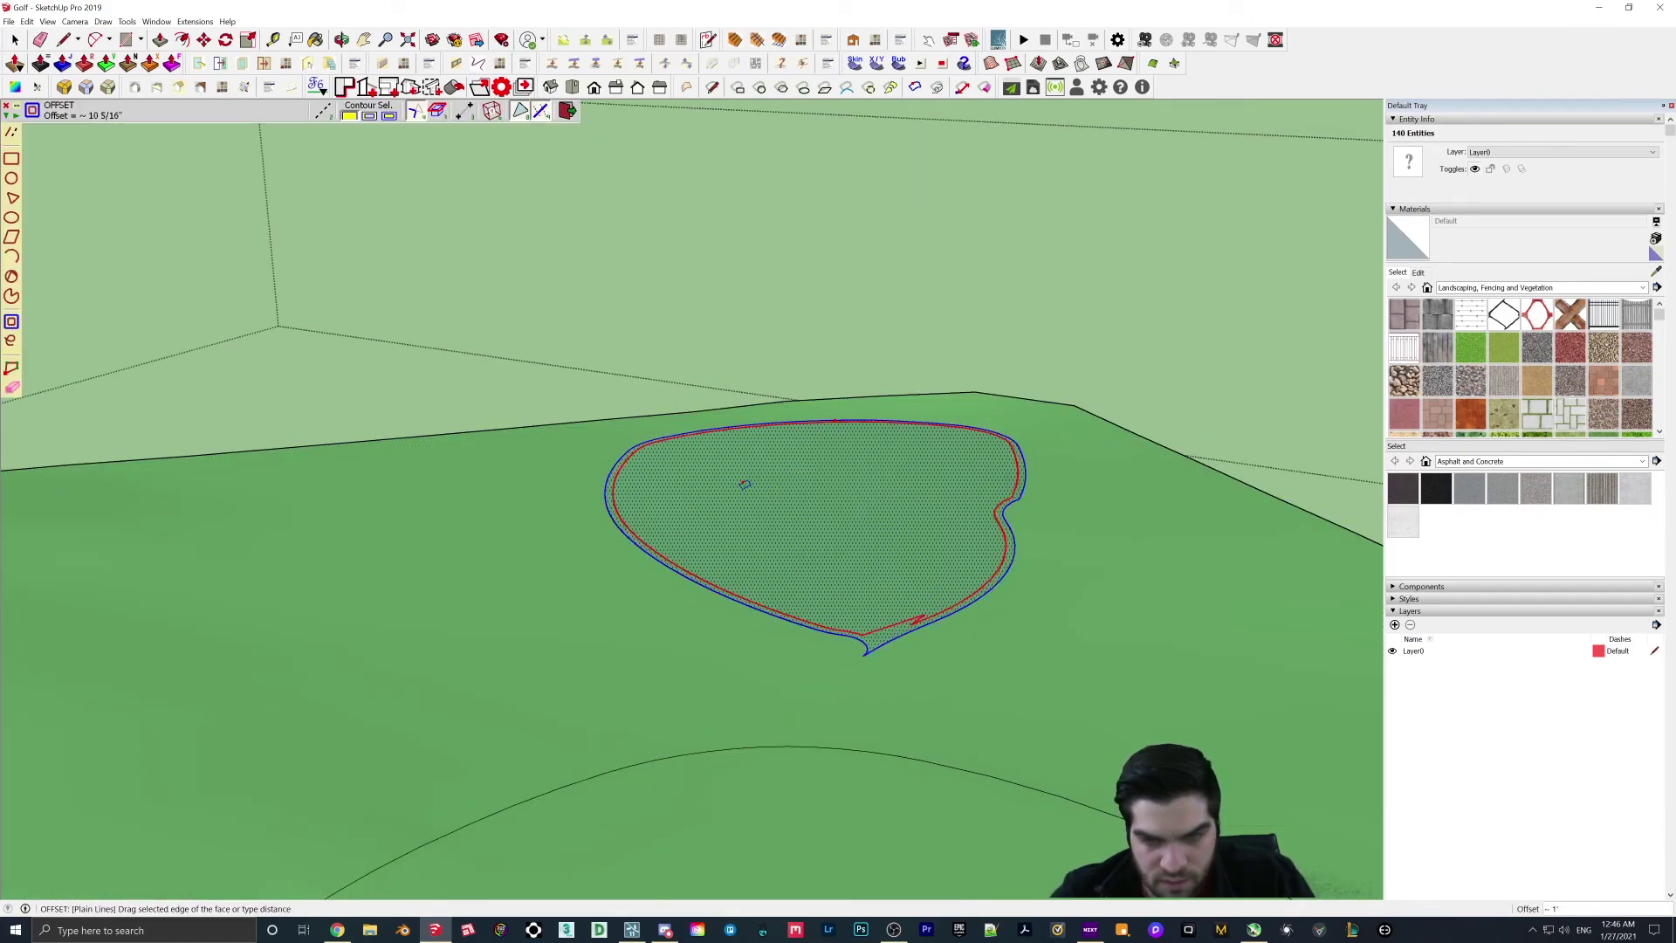
left_click(810, 548)
middle_click_drag(810, 549, 785, 669)
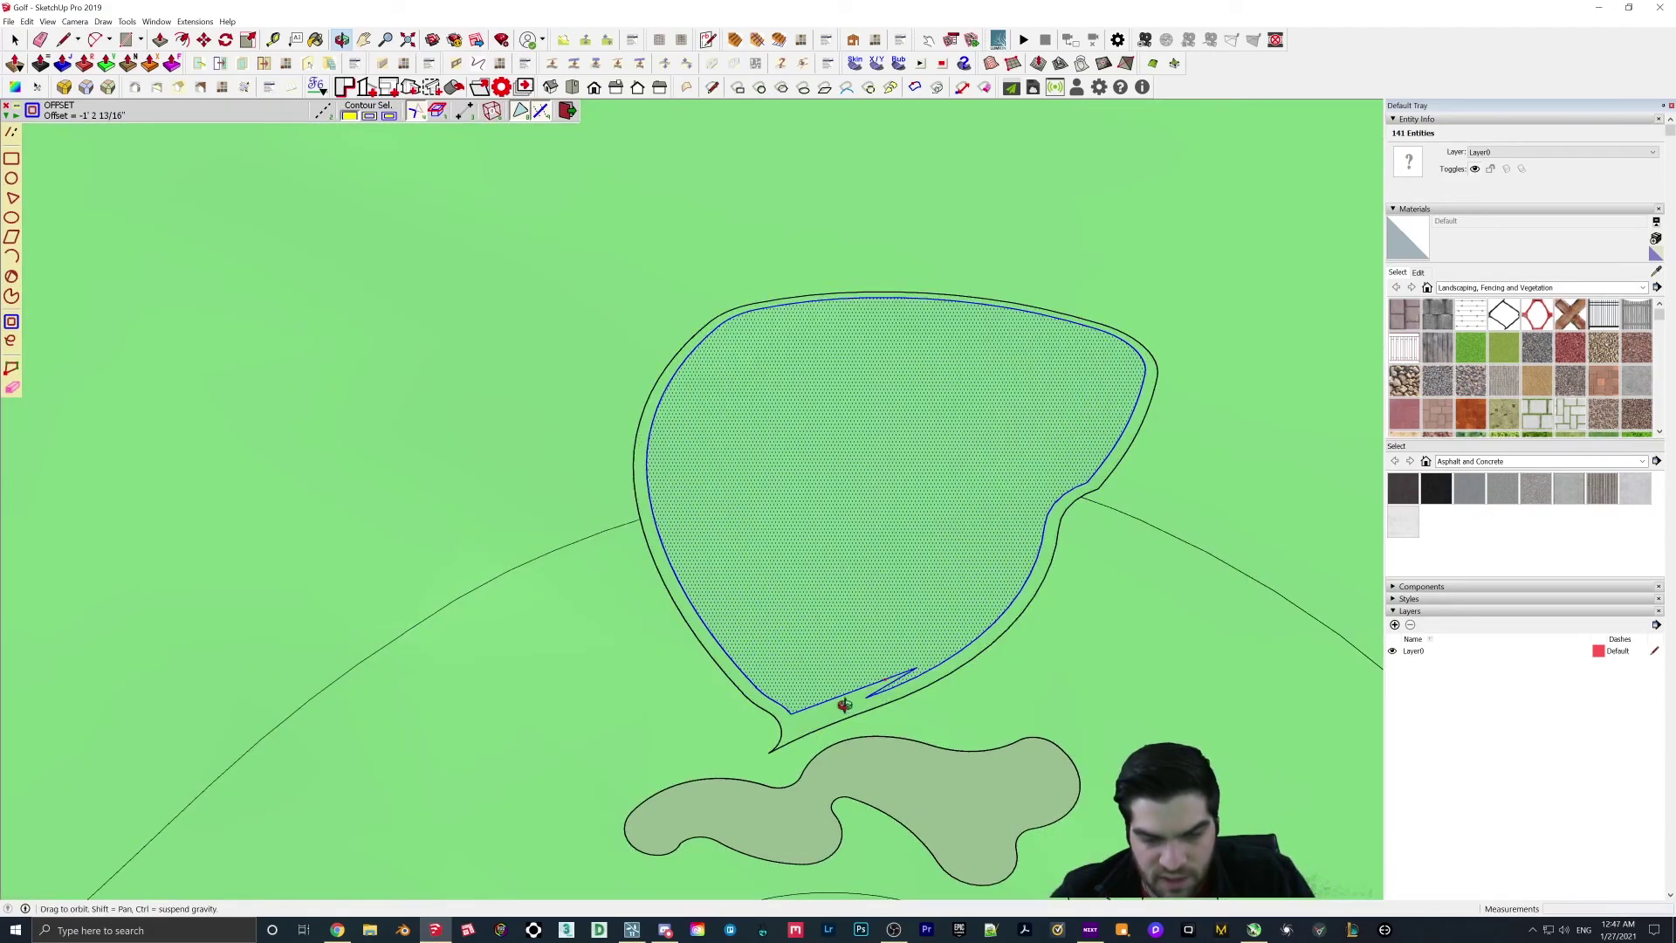
Step: Bridge the gap at the pointed end of the inner offset outline with a line and erase the crossing zigzag edges
scroll(840, 691, "up", 3)
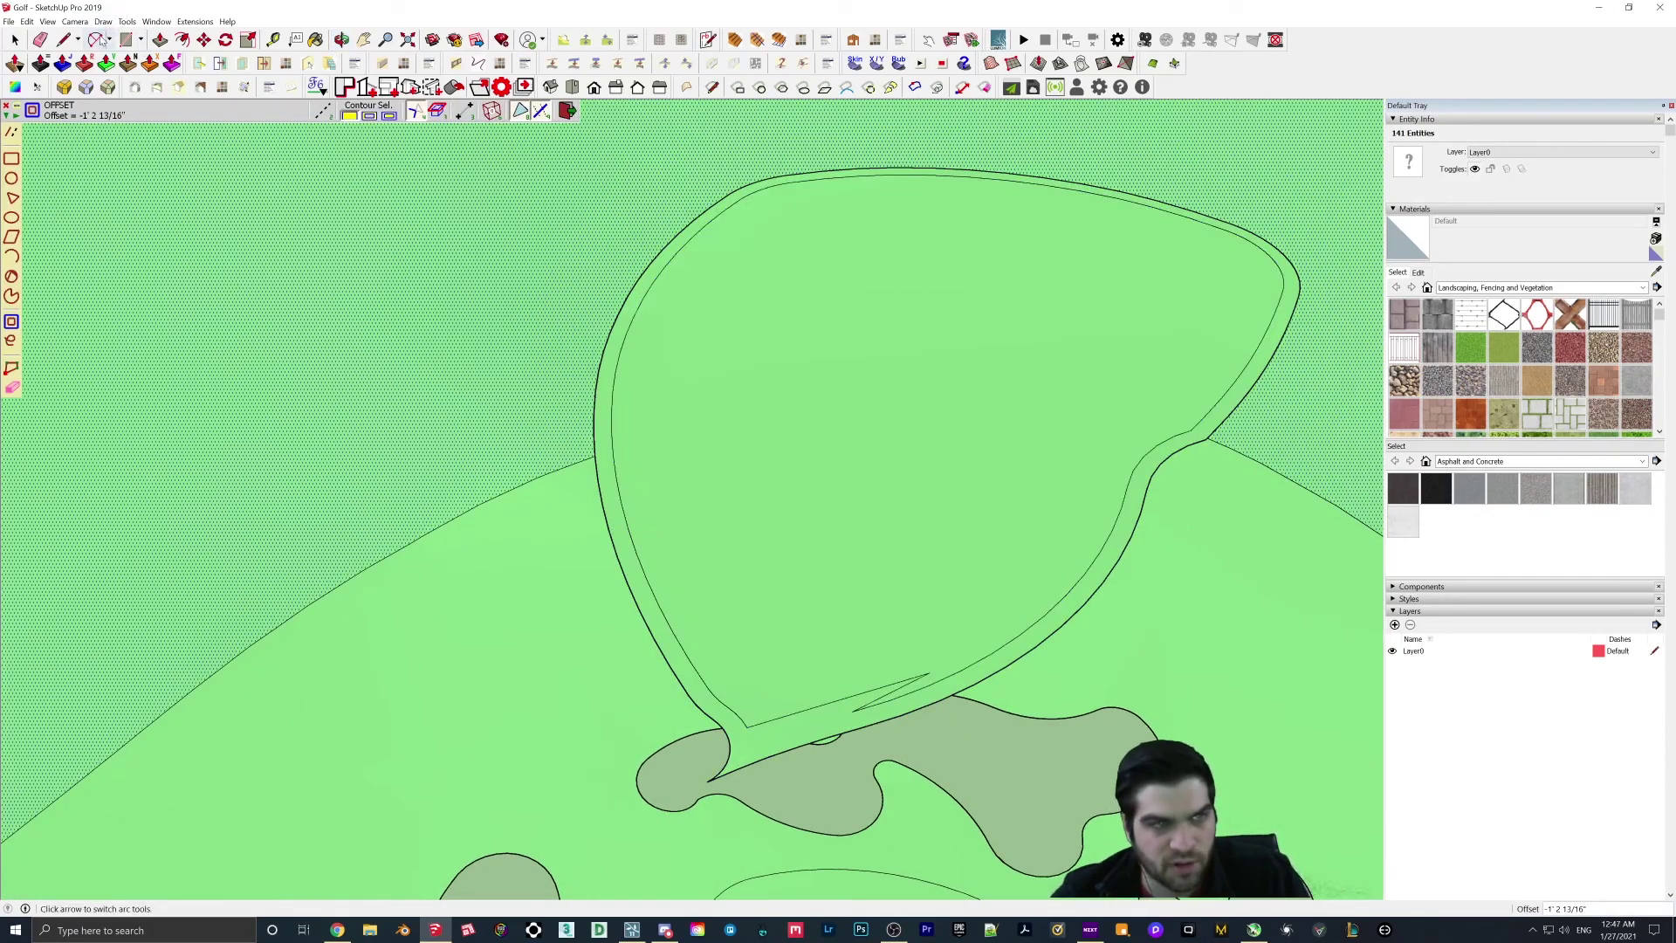
left_click(97, 39)
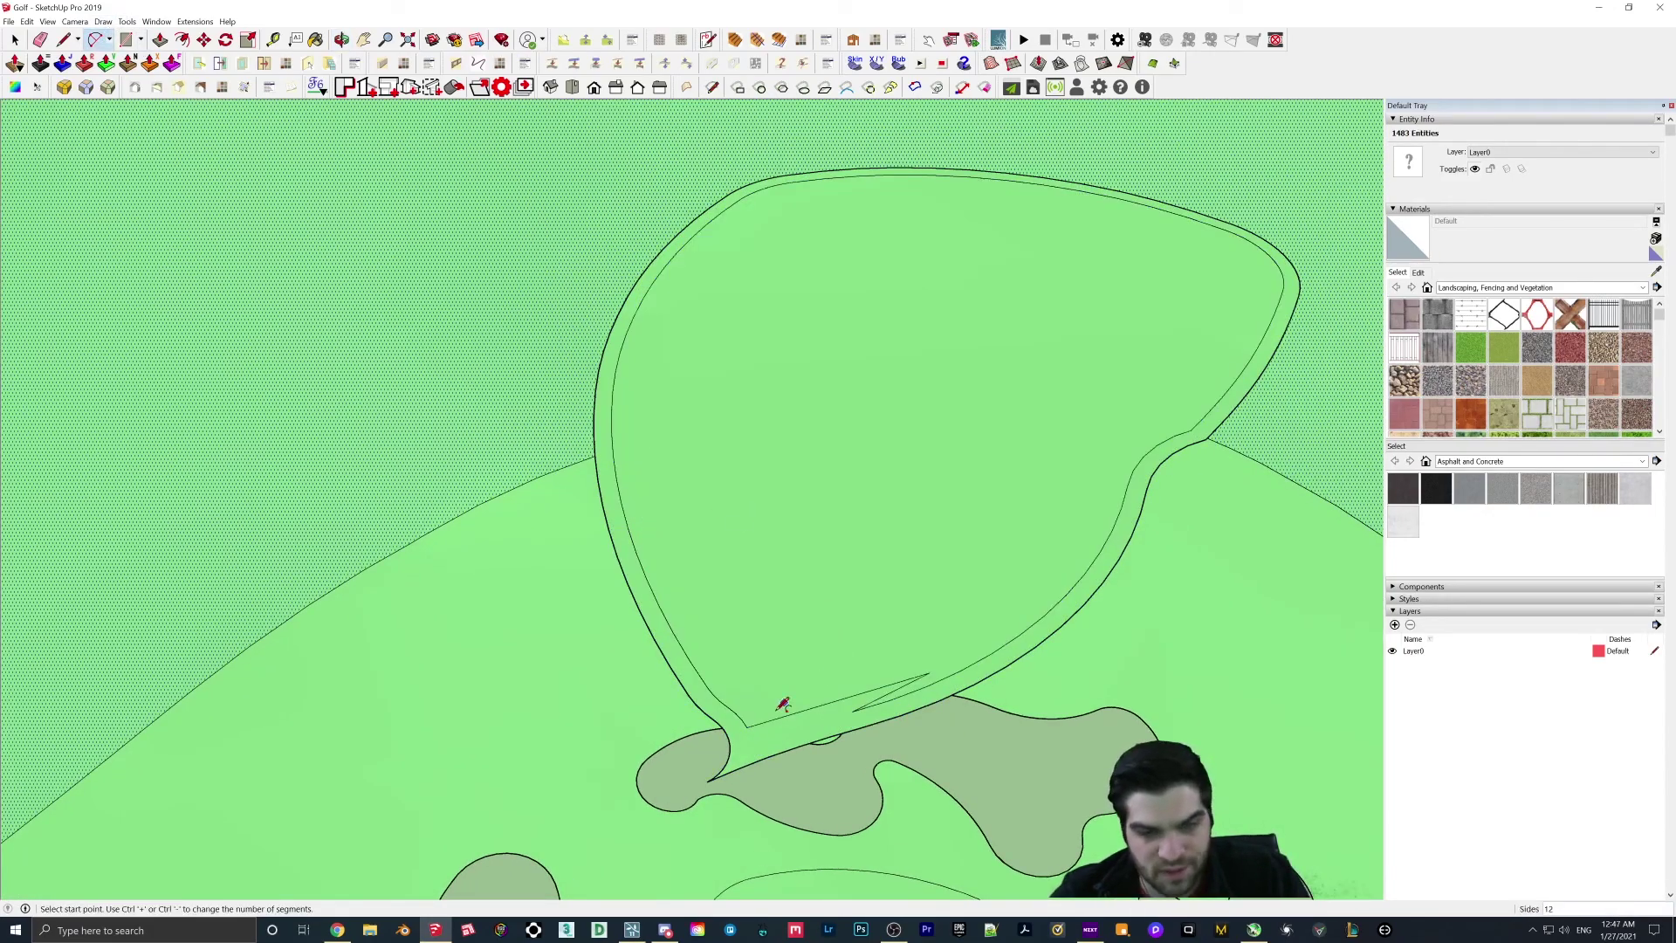
key("l")
left_click(747, 726)
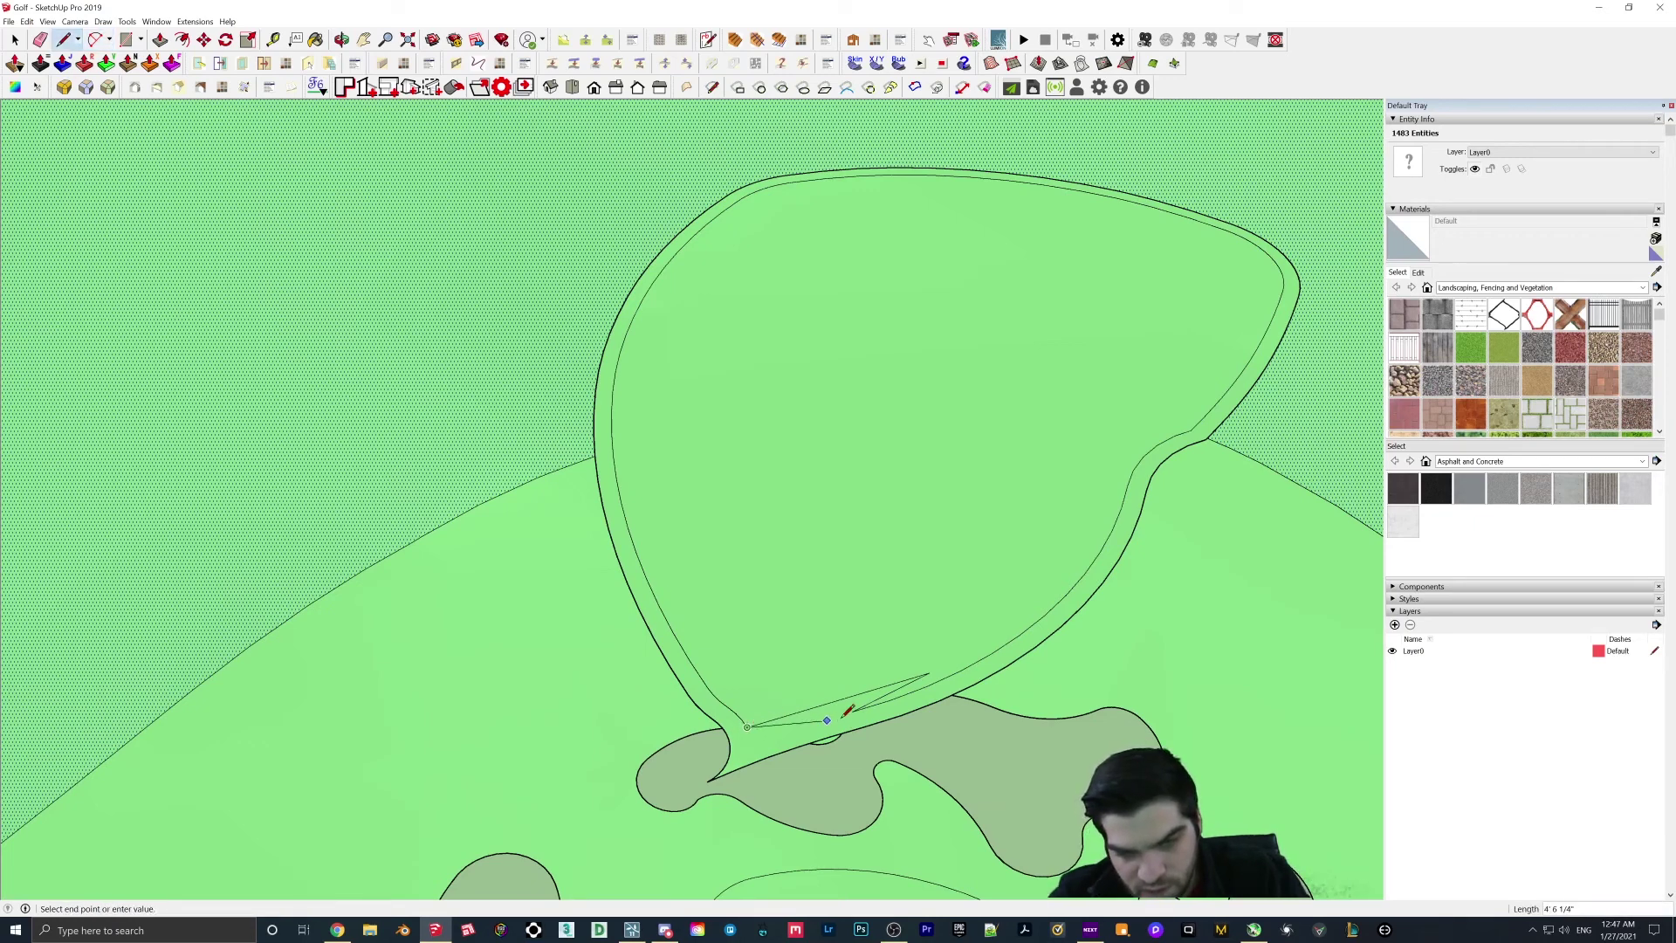
key("e")
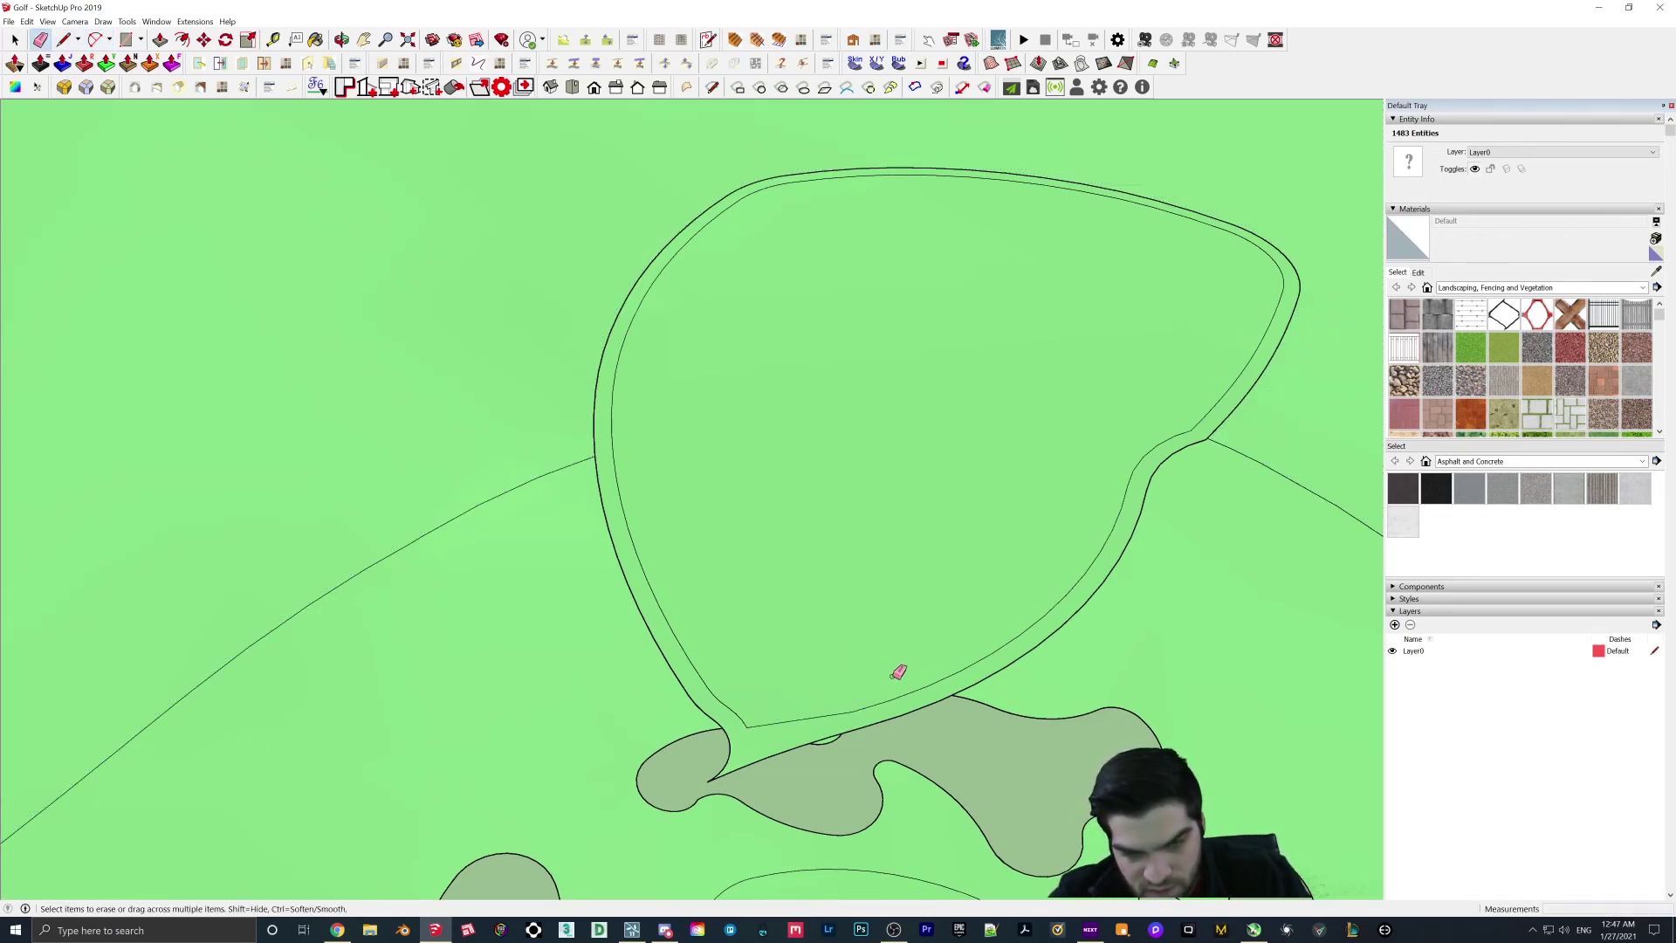
scroll(898, 674, "down", 5)
scroll(777, 567, "up", 5)
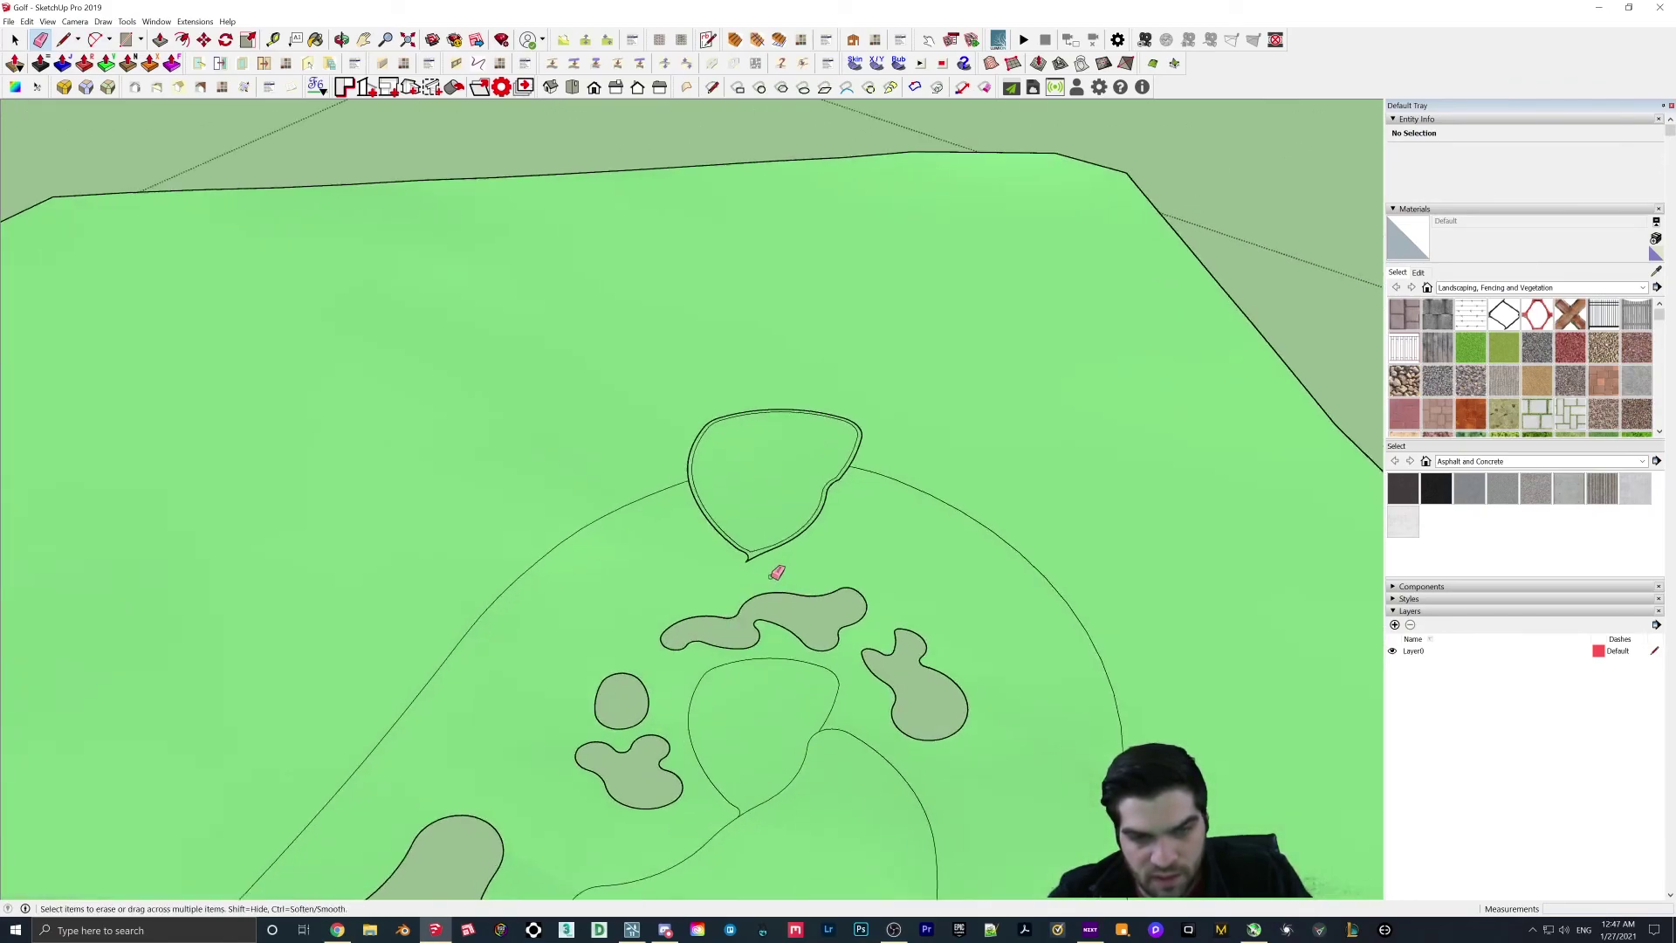
Step: Delete the original green surface between the bunkers from the terrain
left_click(16, 40)
middle_click_drag(838, 797, 777, 652, "shift")
left_click(698, 620)
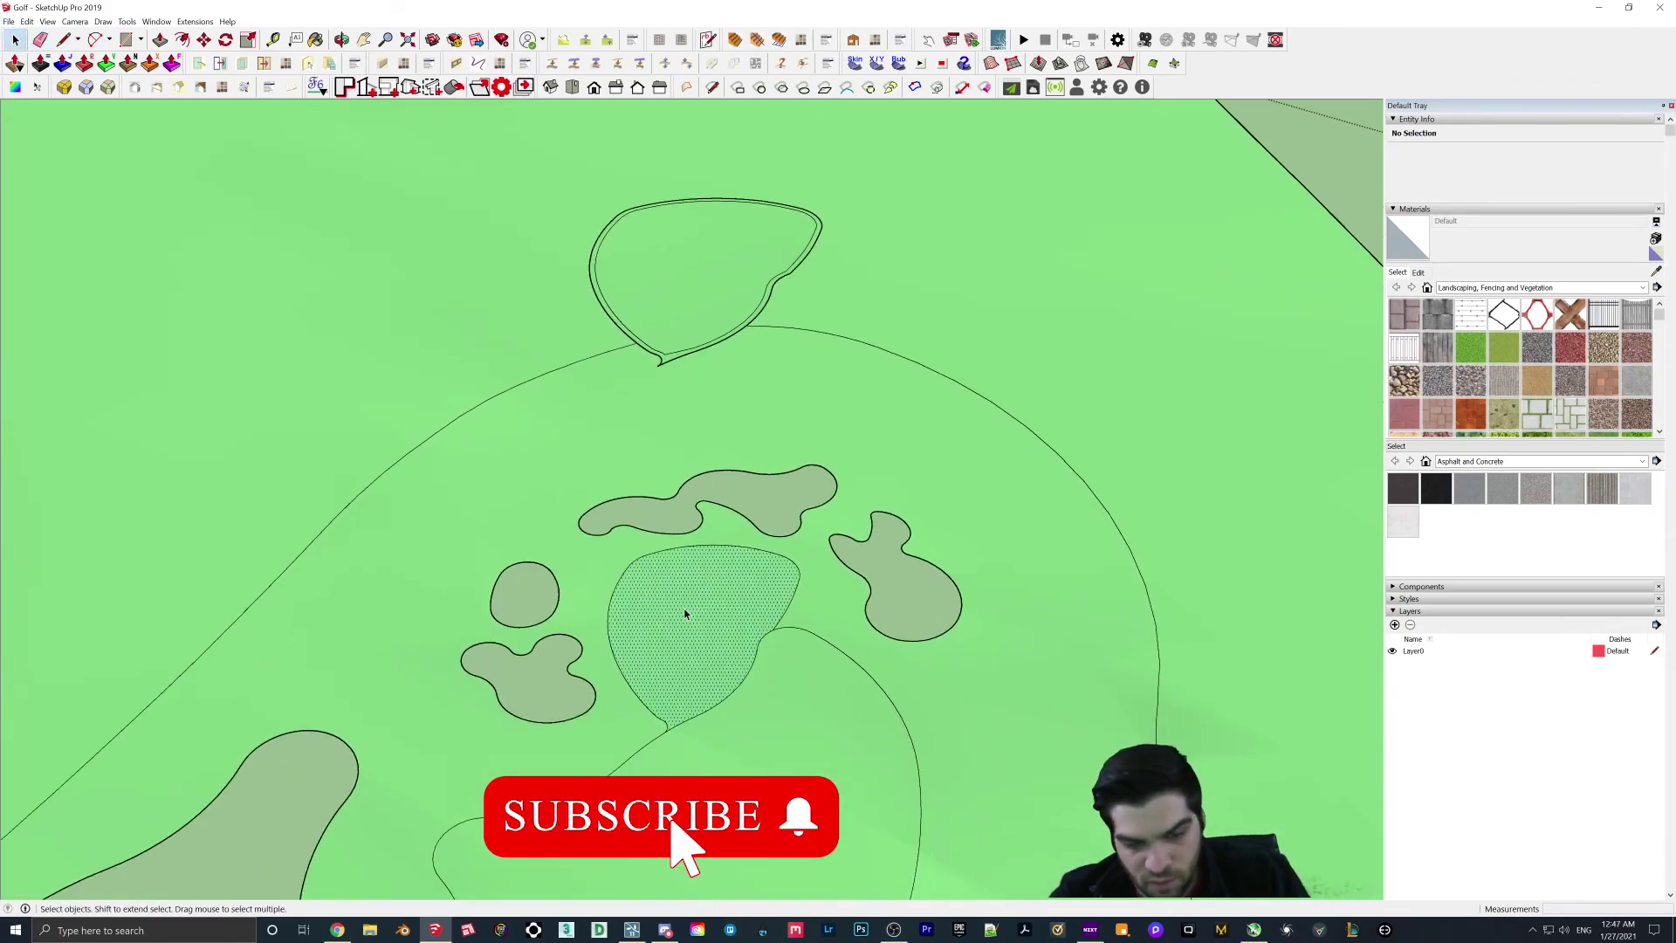
key("Delete")
Step: Move the inner face and border strip of the offset green copy down into the green's opening in the terrain
left_click(681, 325)
left_click(679, 345)
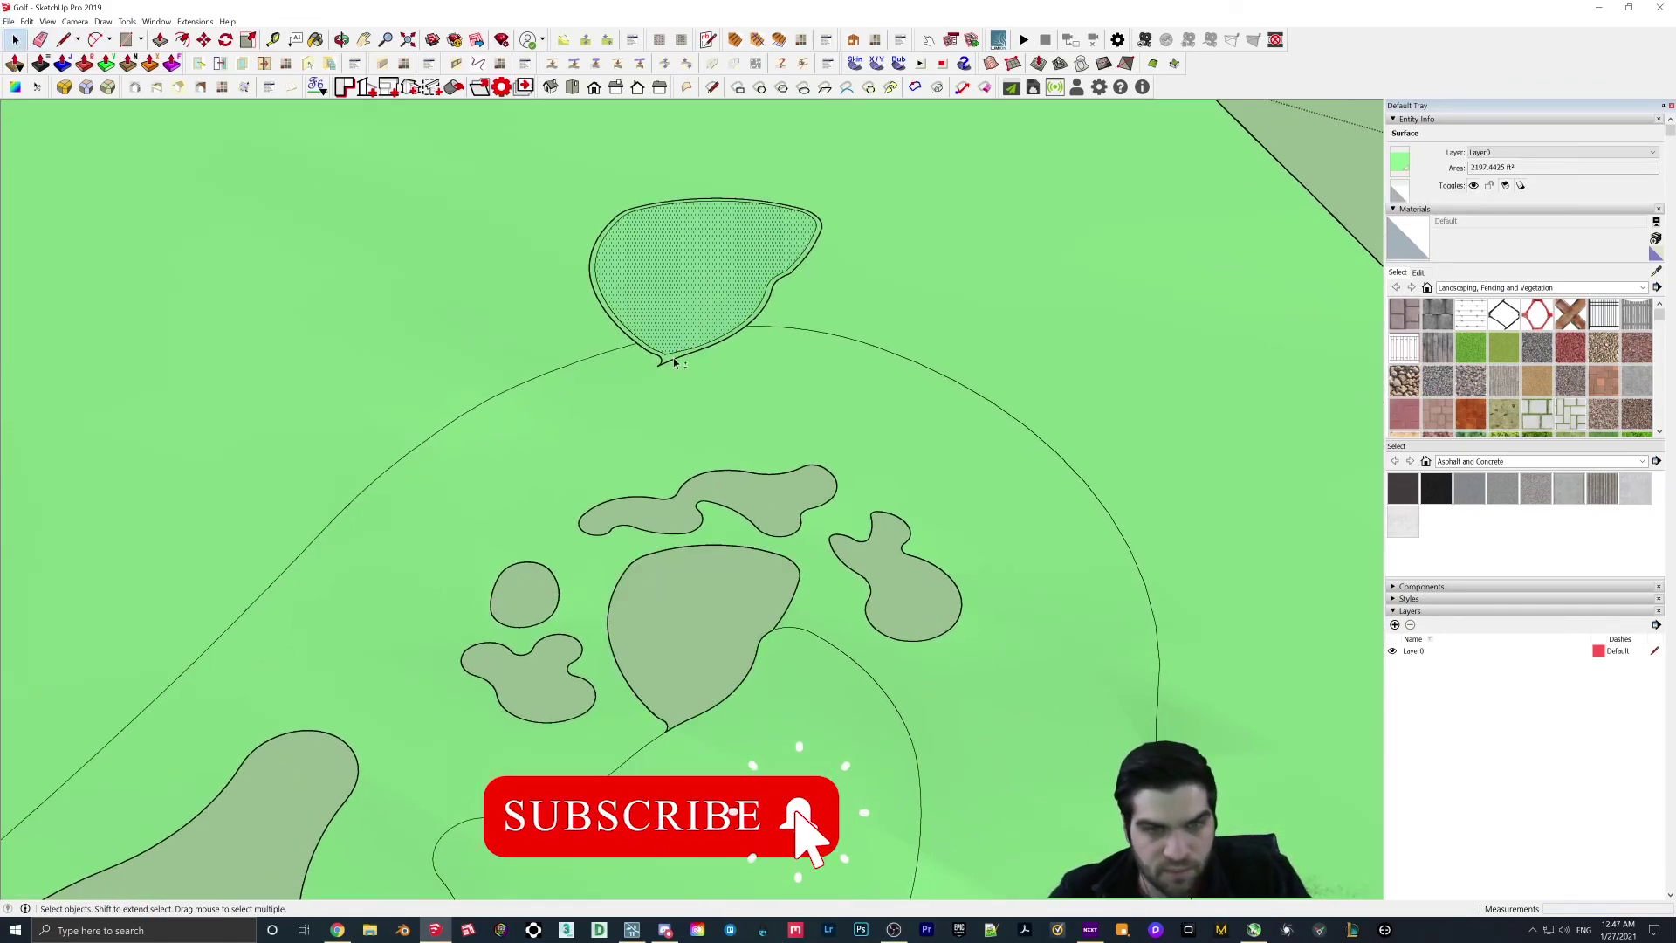
left_click(665, 359, "shift")
scroll(660, 361, "up", 3)
key("m")
left_click(651, 373)
scroll(651, 378, "down", 1)
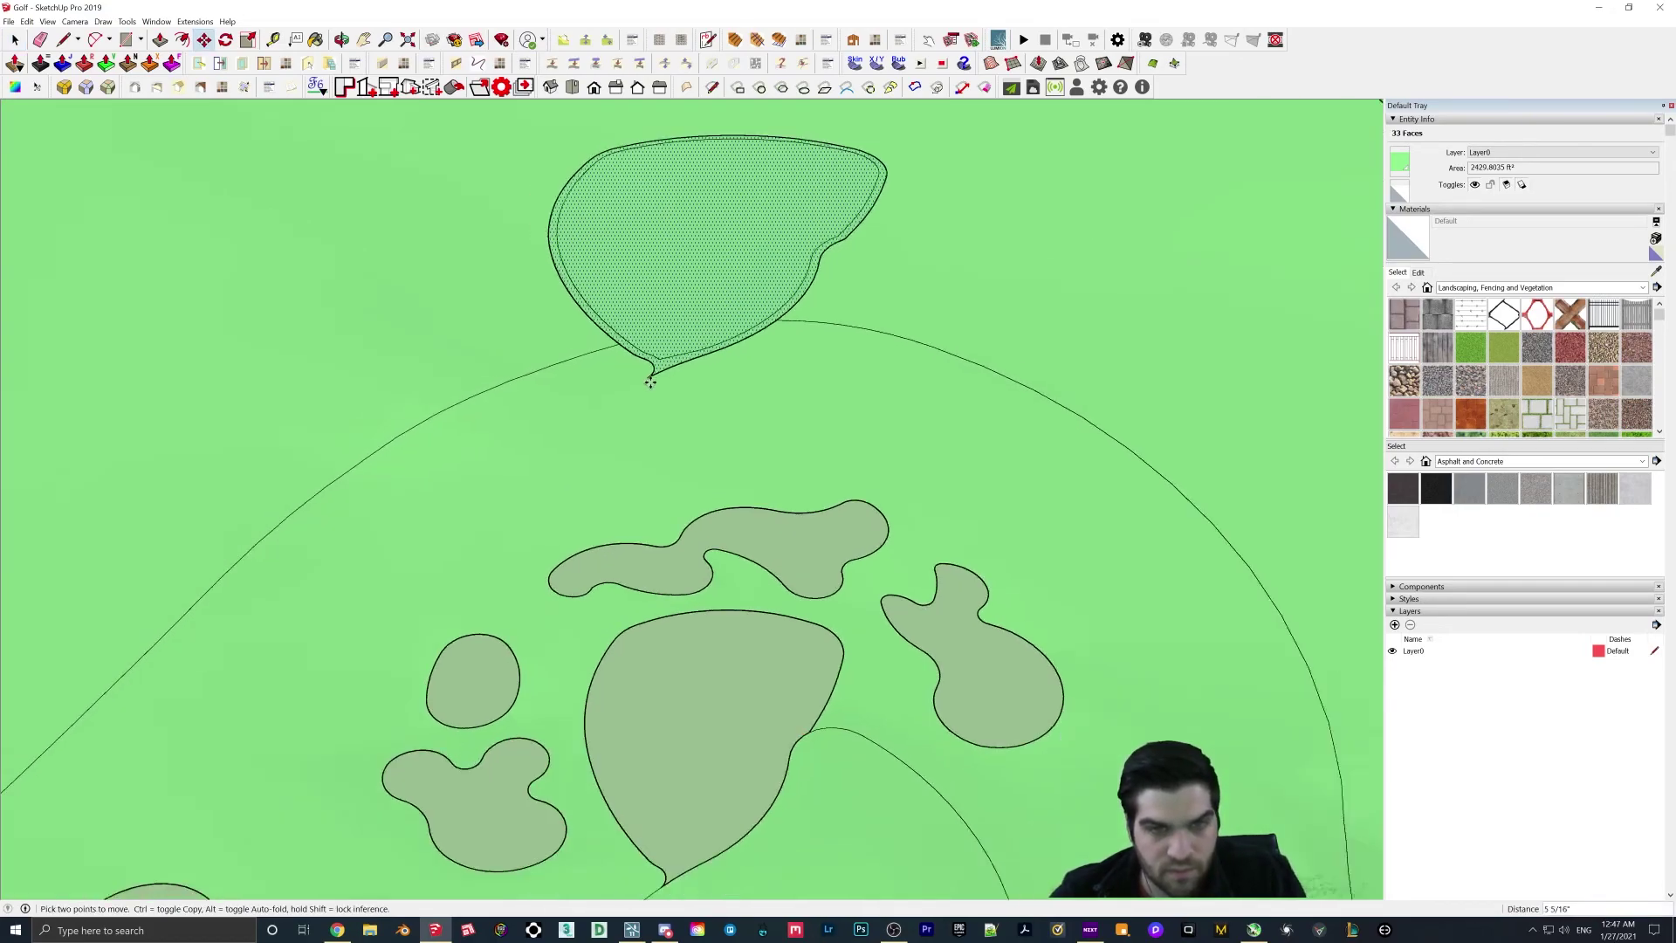
scroll(650, 381, "down", 3)
left_click(659, 681)
scroll(665, 678, "up", 3)
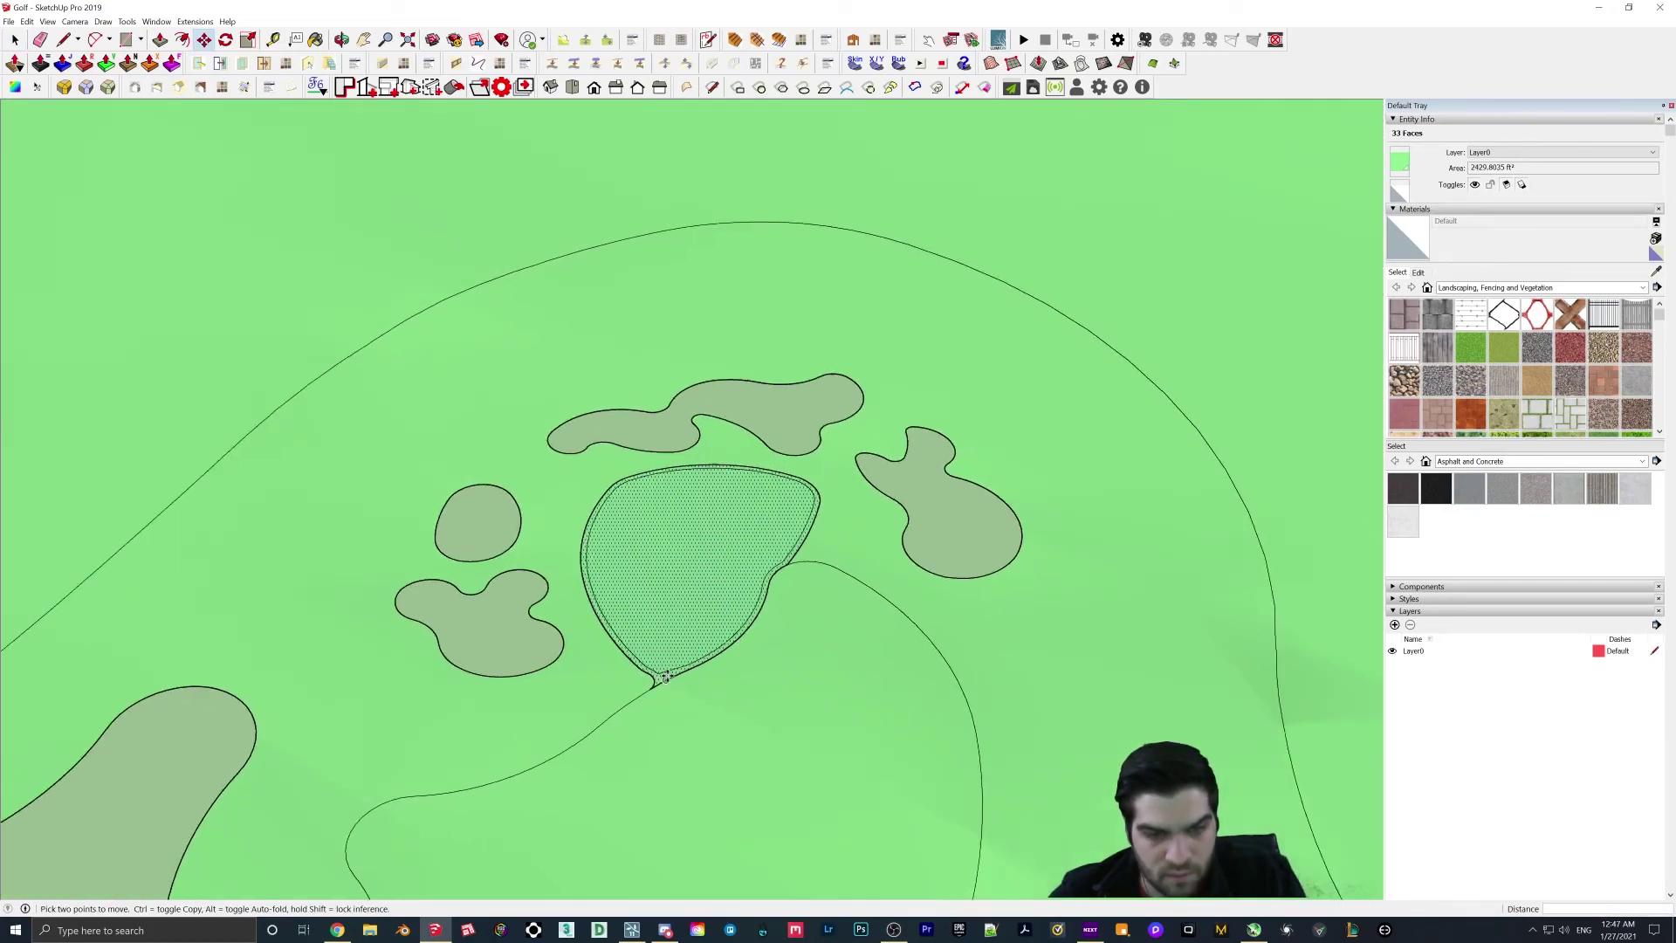
Step: Snap the pointed tip of the moved green exactly onto the matching corner of the terrain opening
scroll(667, 674, "up", 3)
middle_click_drag(664, 675, 625, 534)
scroll(624, 681, "up", 5)
scroll(630, 667, "up", 3)
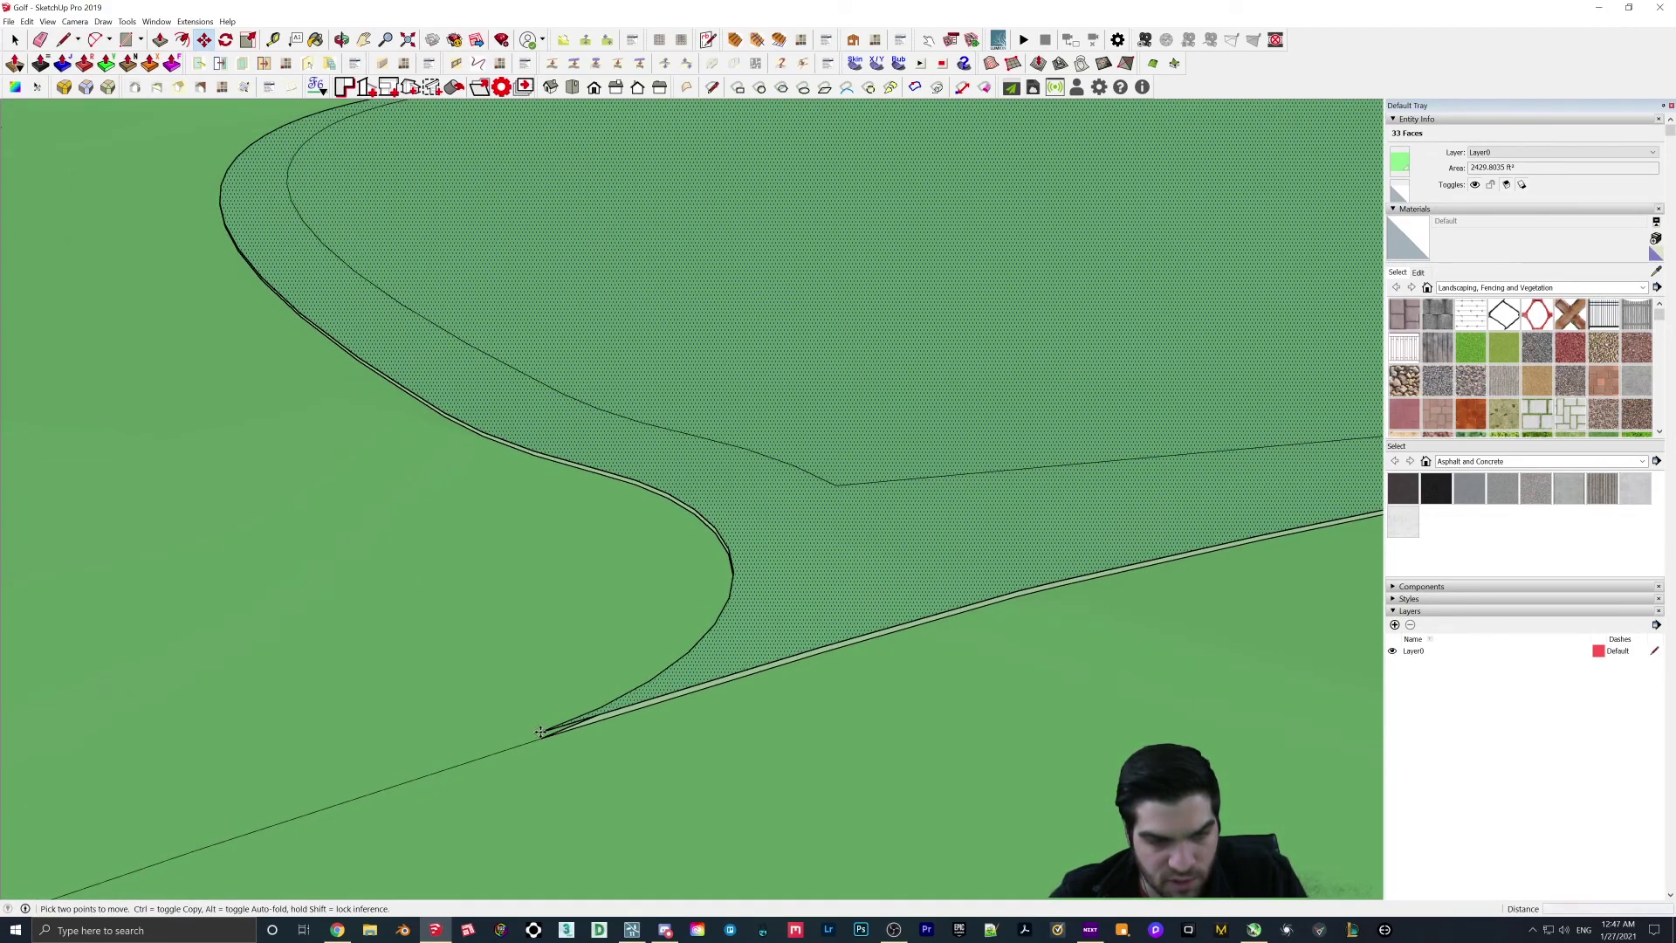
scroll(646, 598, "down", 5)
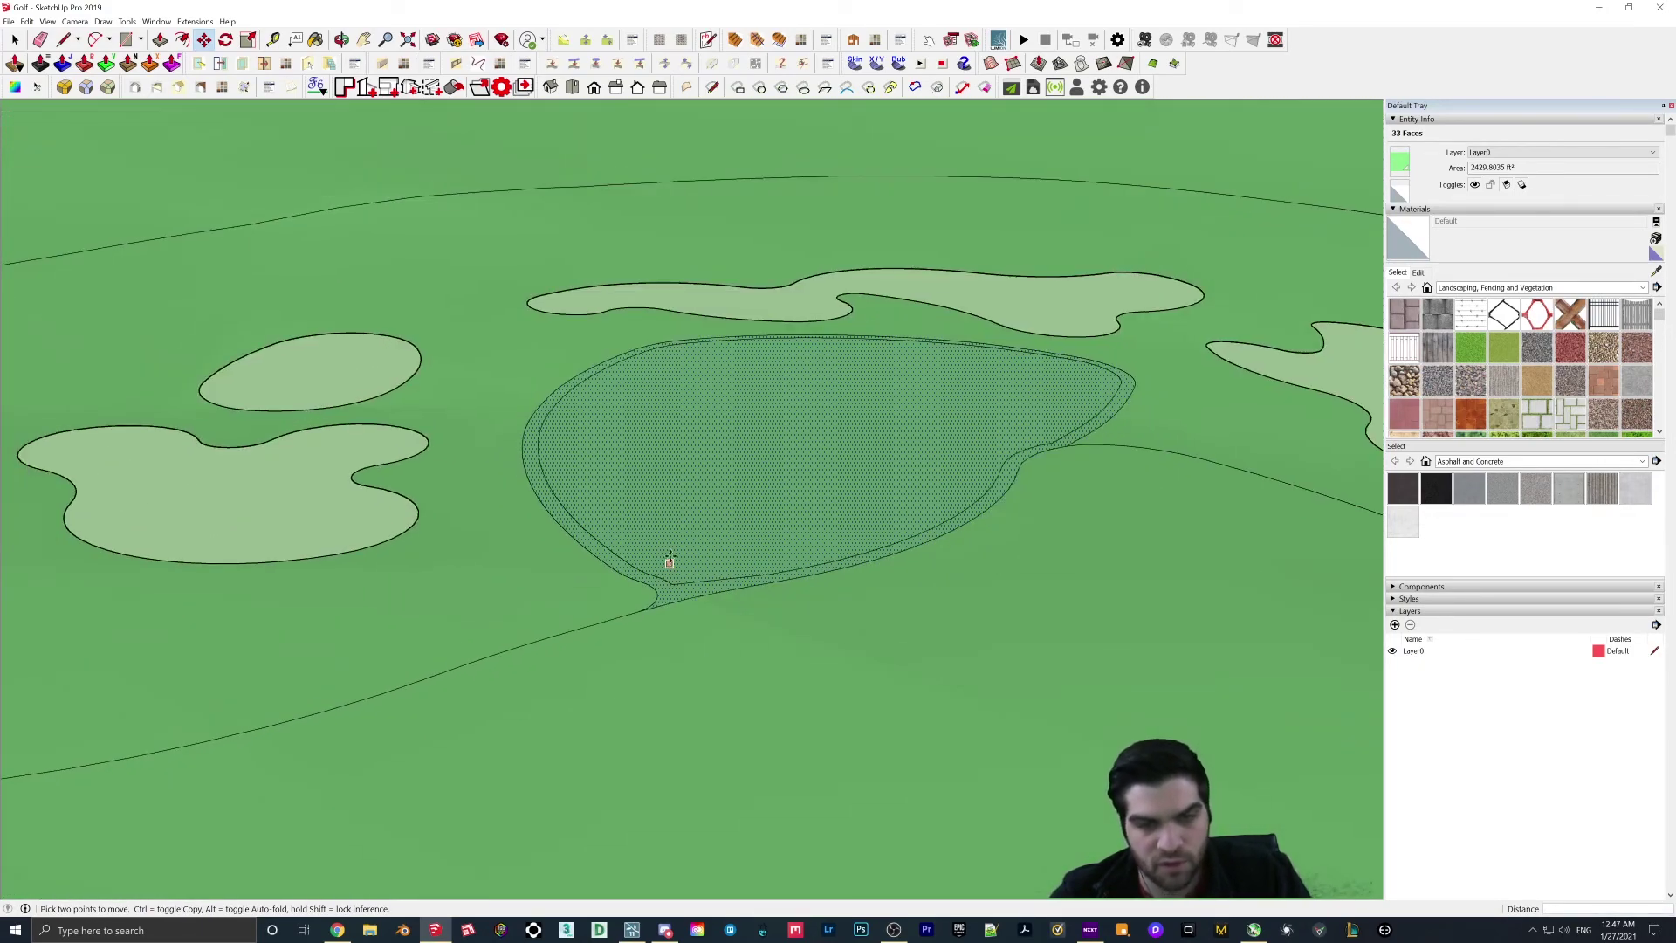
scroll(669, 562, "down", 10)
Step: Copy the fairway surface to a spot above the terrain
key("space")
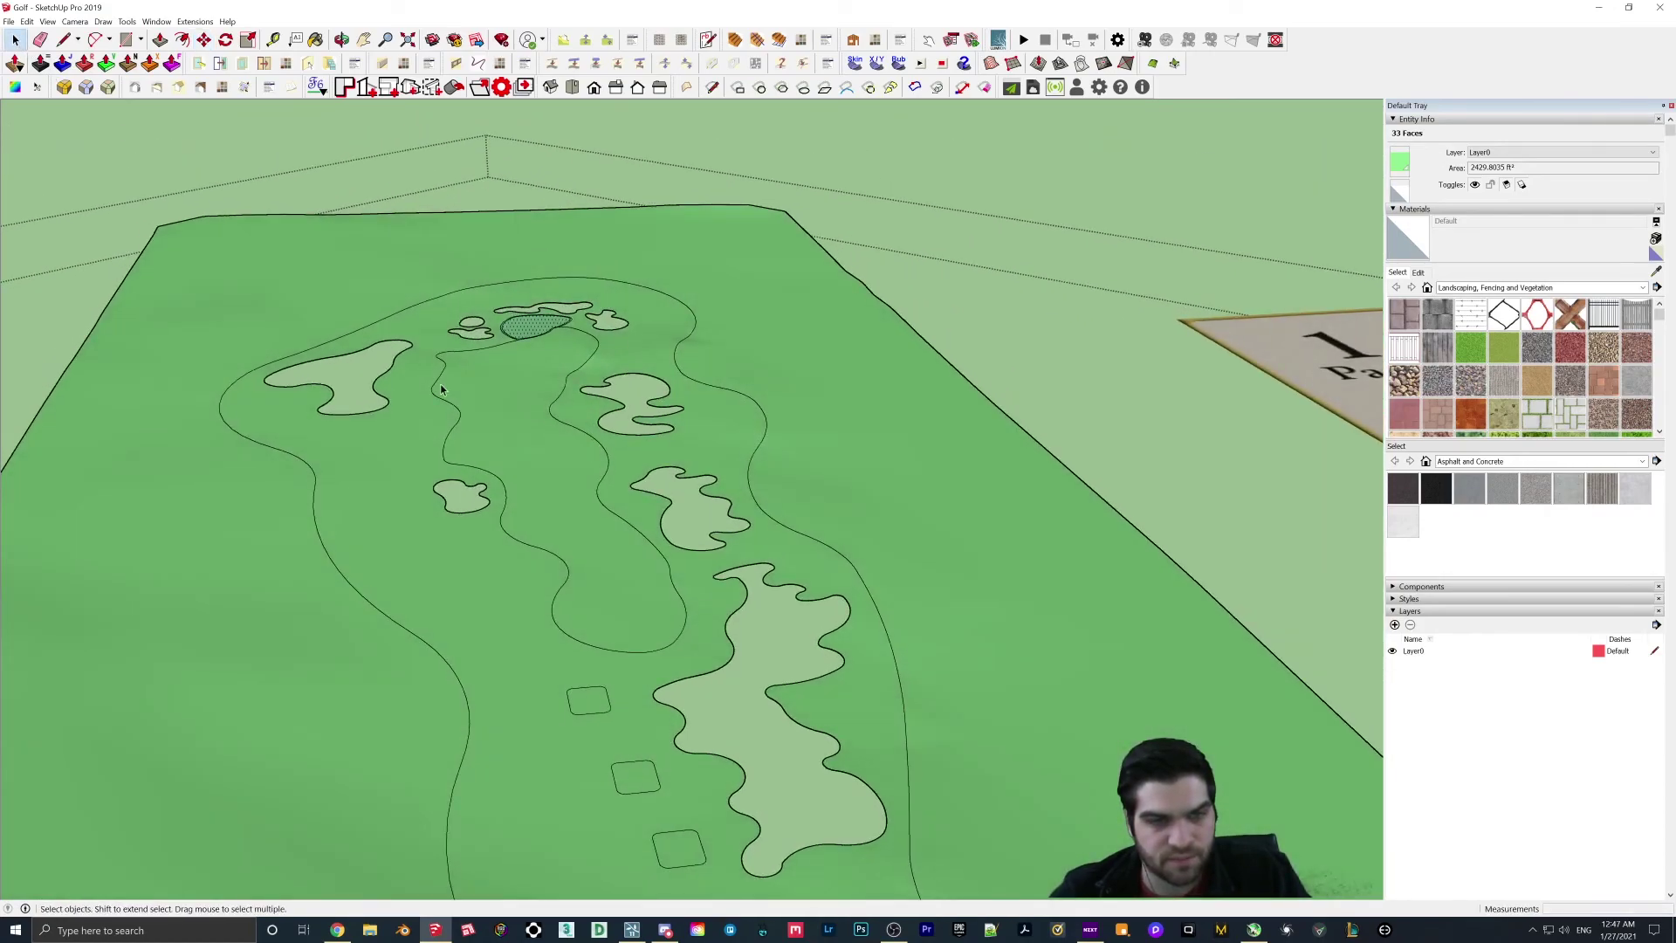
left_click(495, 416)
scroll(537, 381, "up", 3)
key("m")
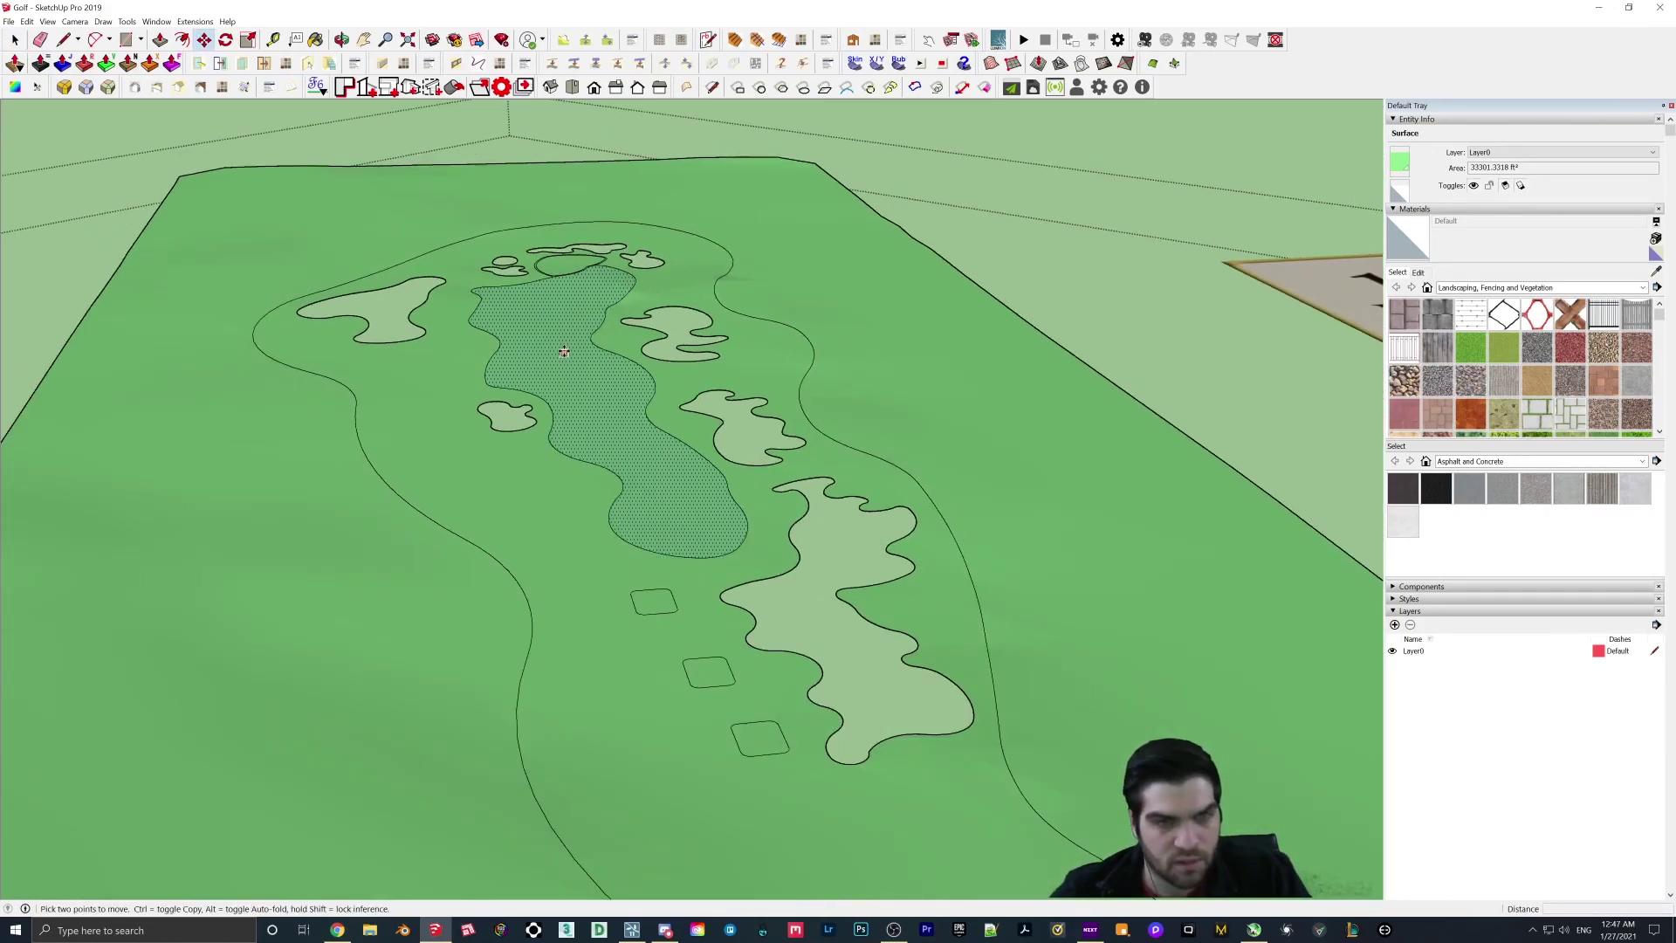
middle_click_drag(564, 351, 577, 377)
left_click(564, 371)
key("ctrl")
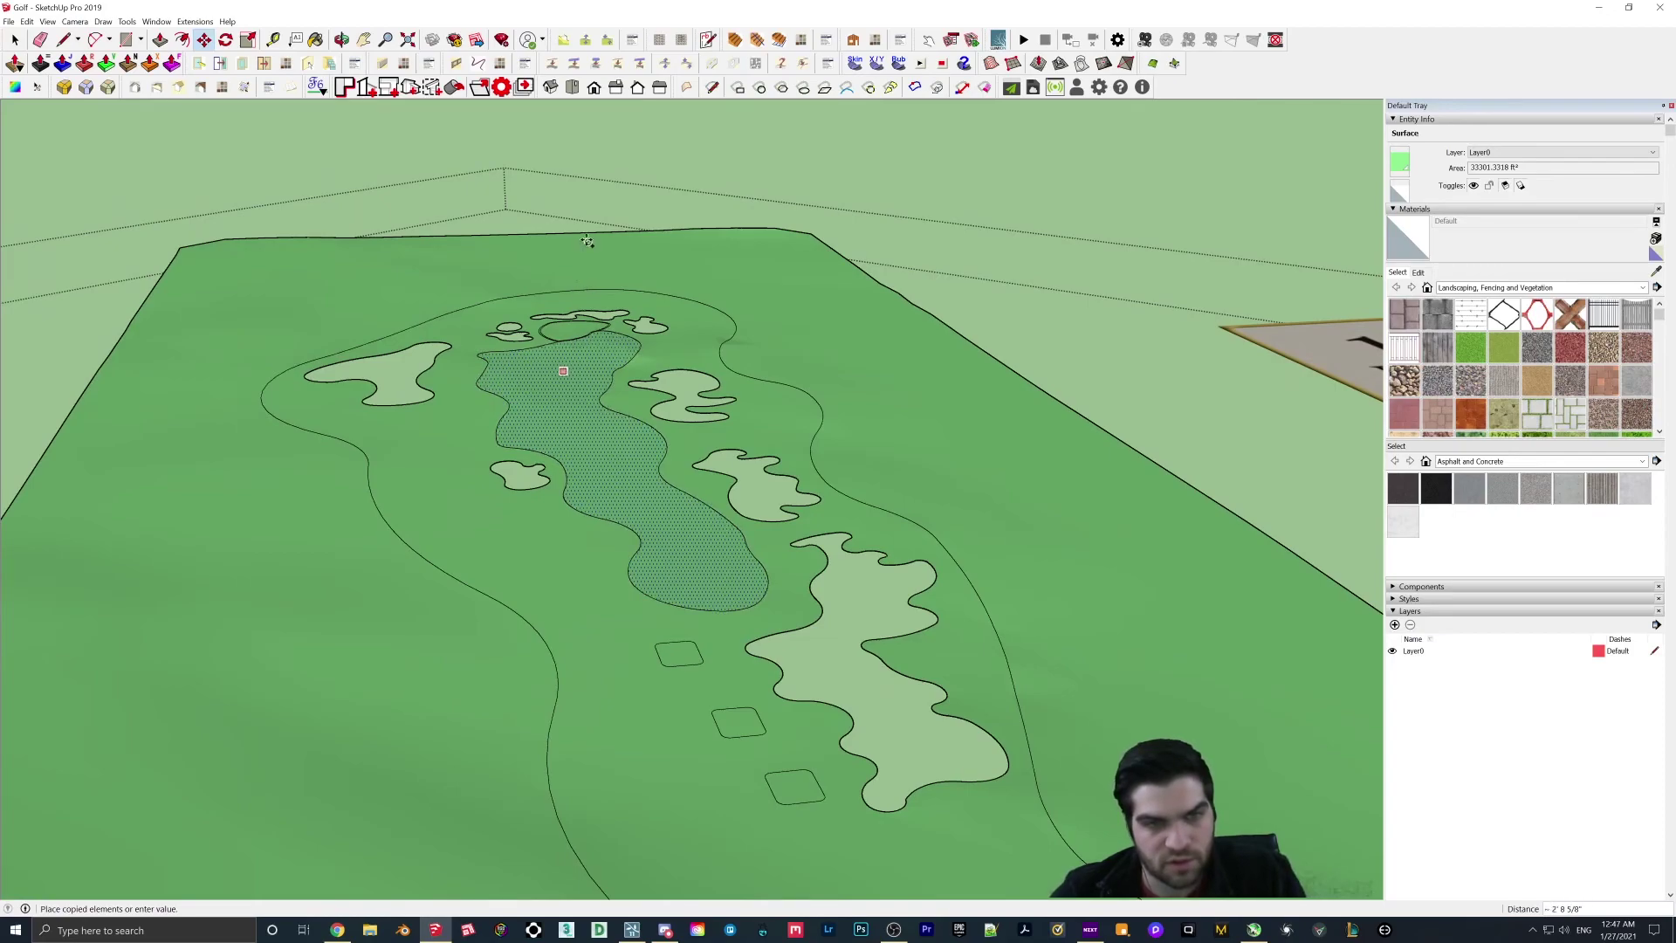
left_click(560, 187)
scroll(560, 189, "up", 2)
middle_click_drag(564, 194, 577, 264)
key("space")
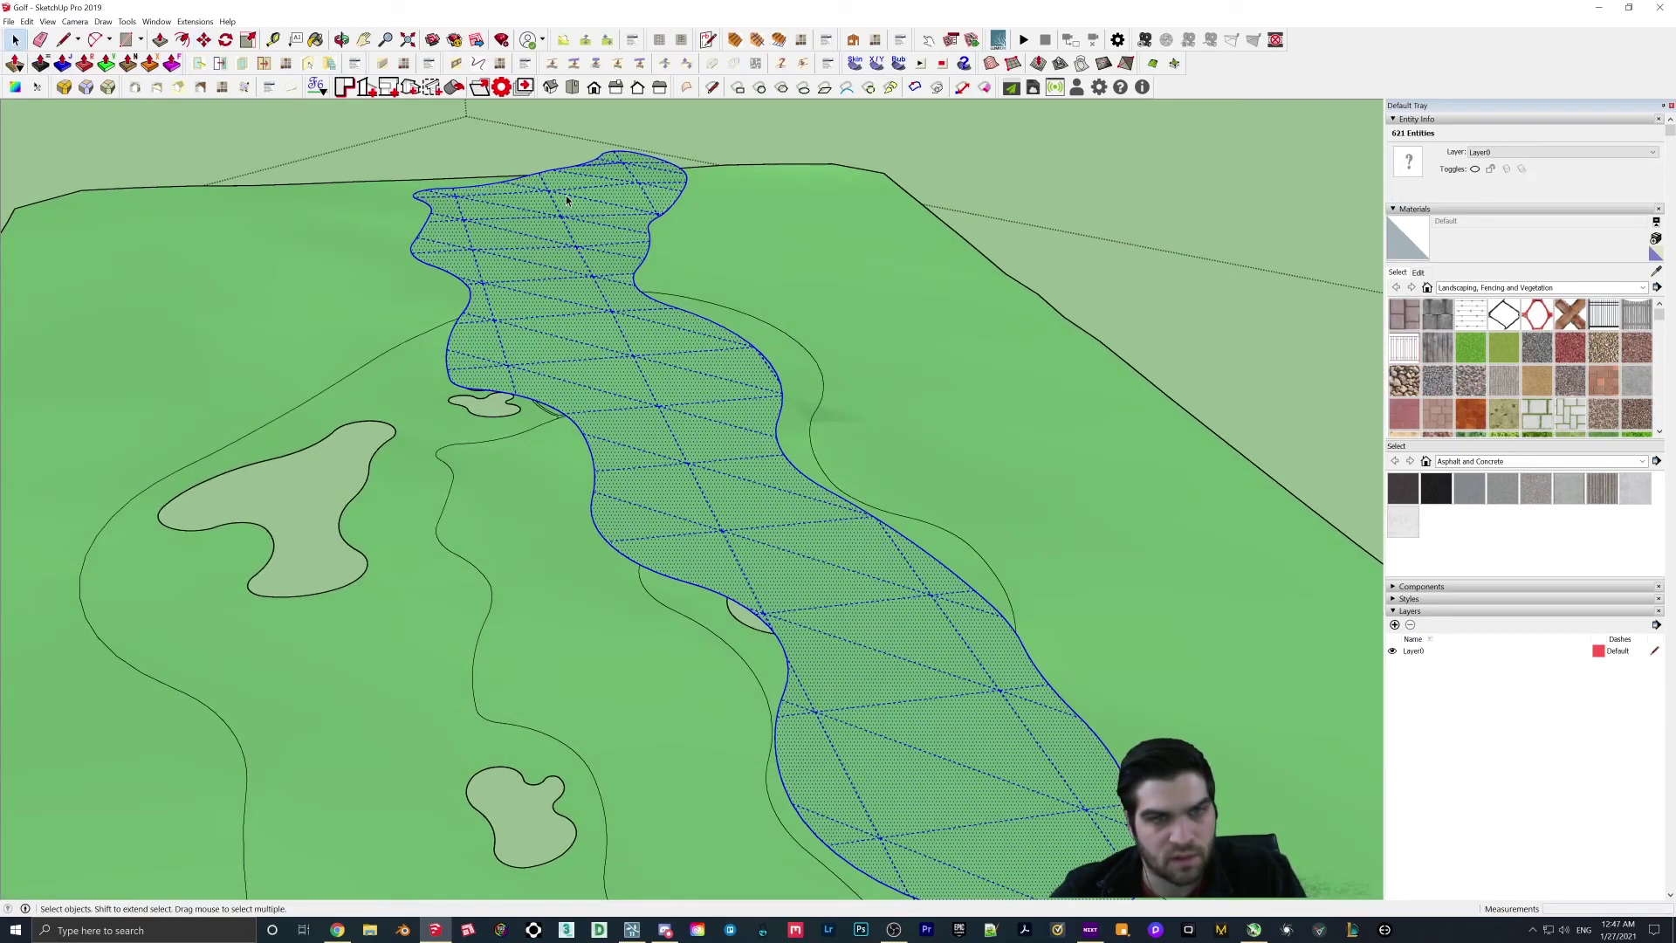
Step: Offset the outline of the fairway copy by -2' with Offset on Surface
left_click(577, 263)
left_click(939, 87)
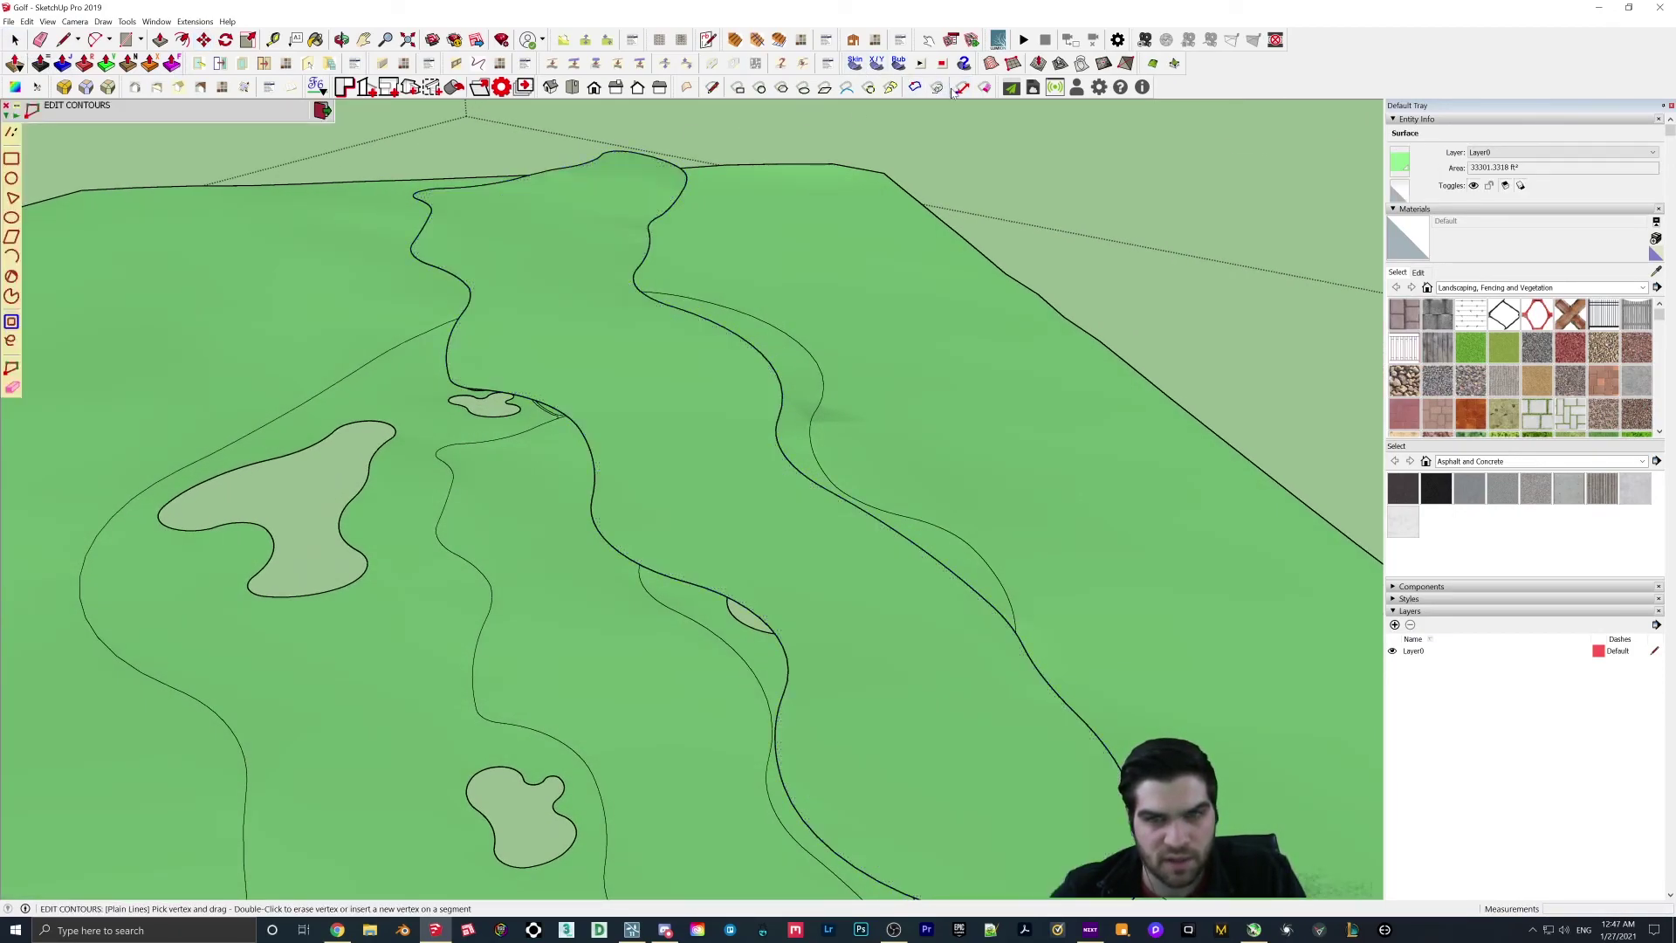
left_click(650, 357)
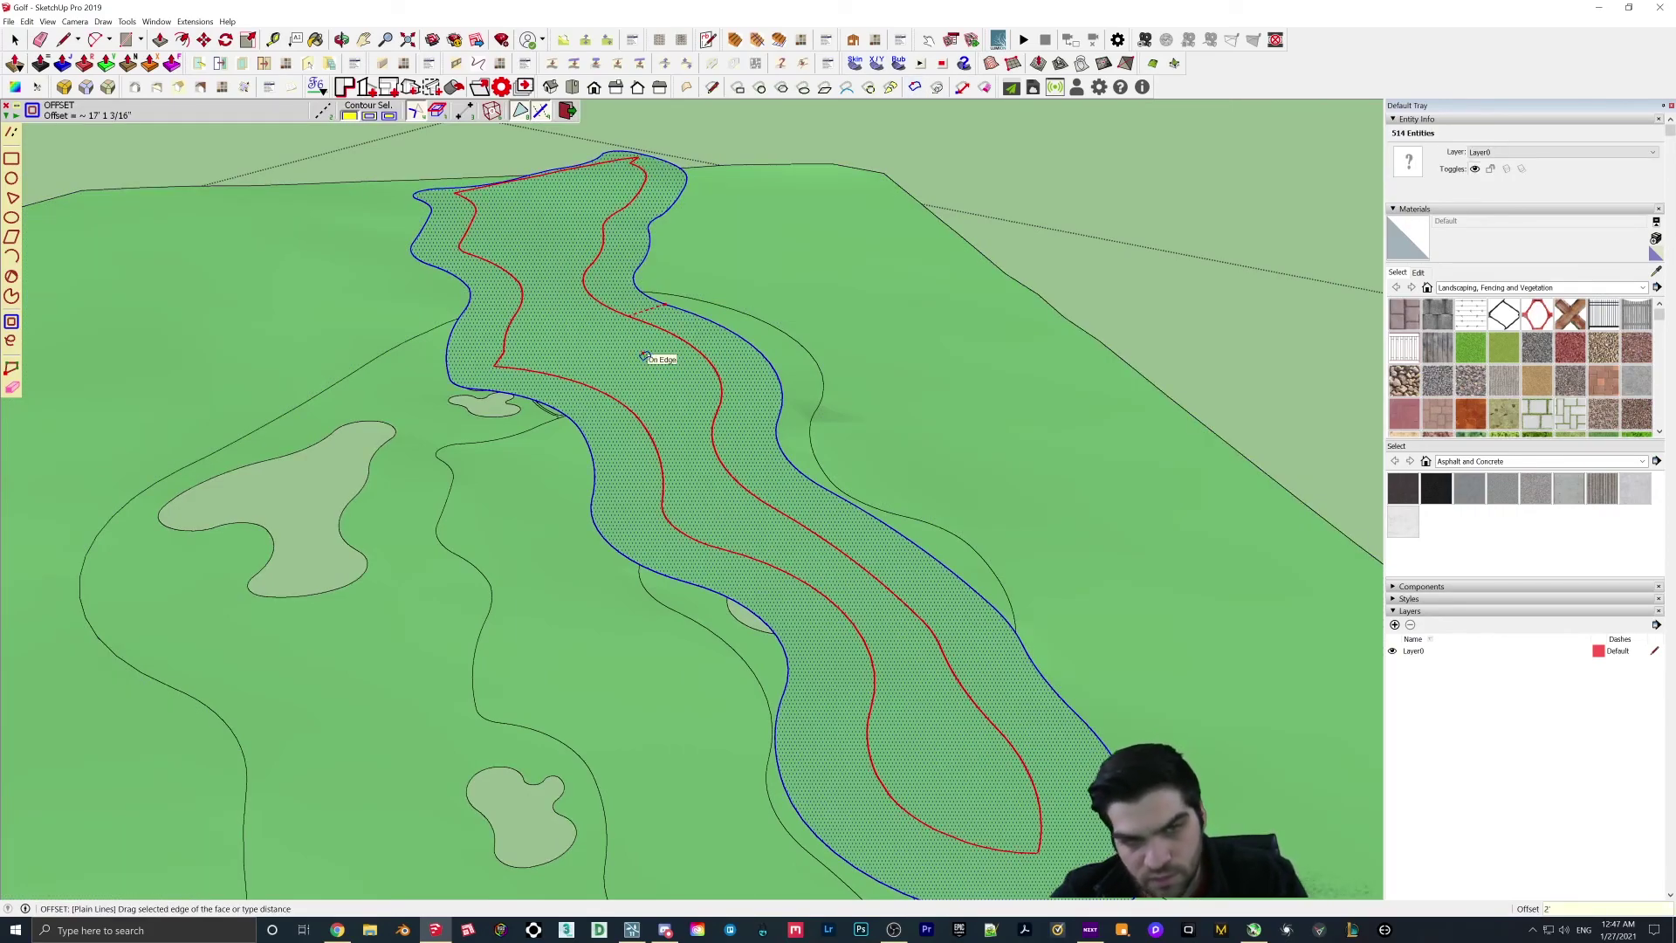
type("-2")
key("Return")
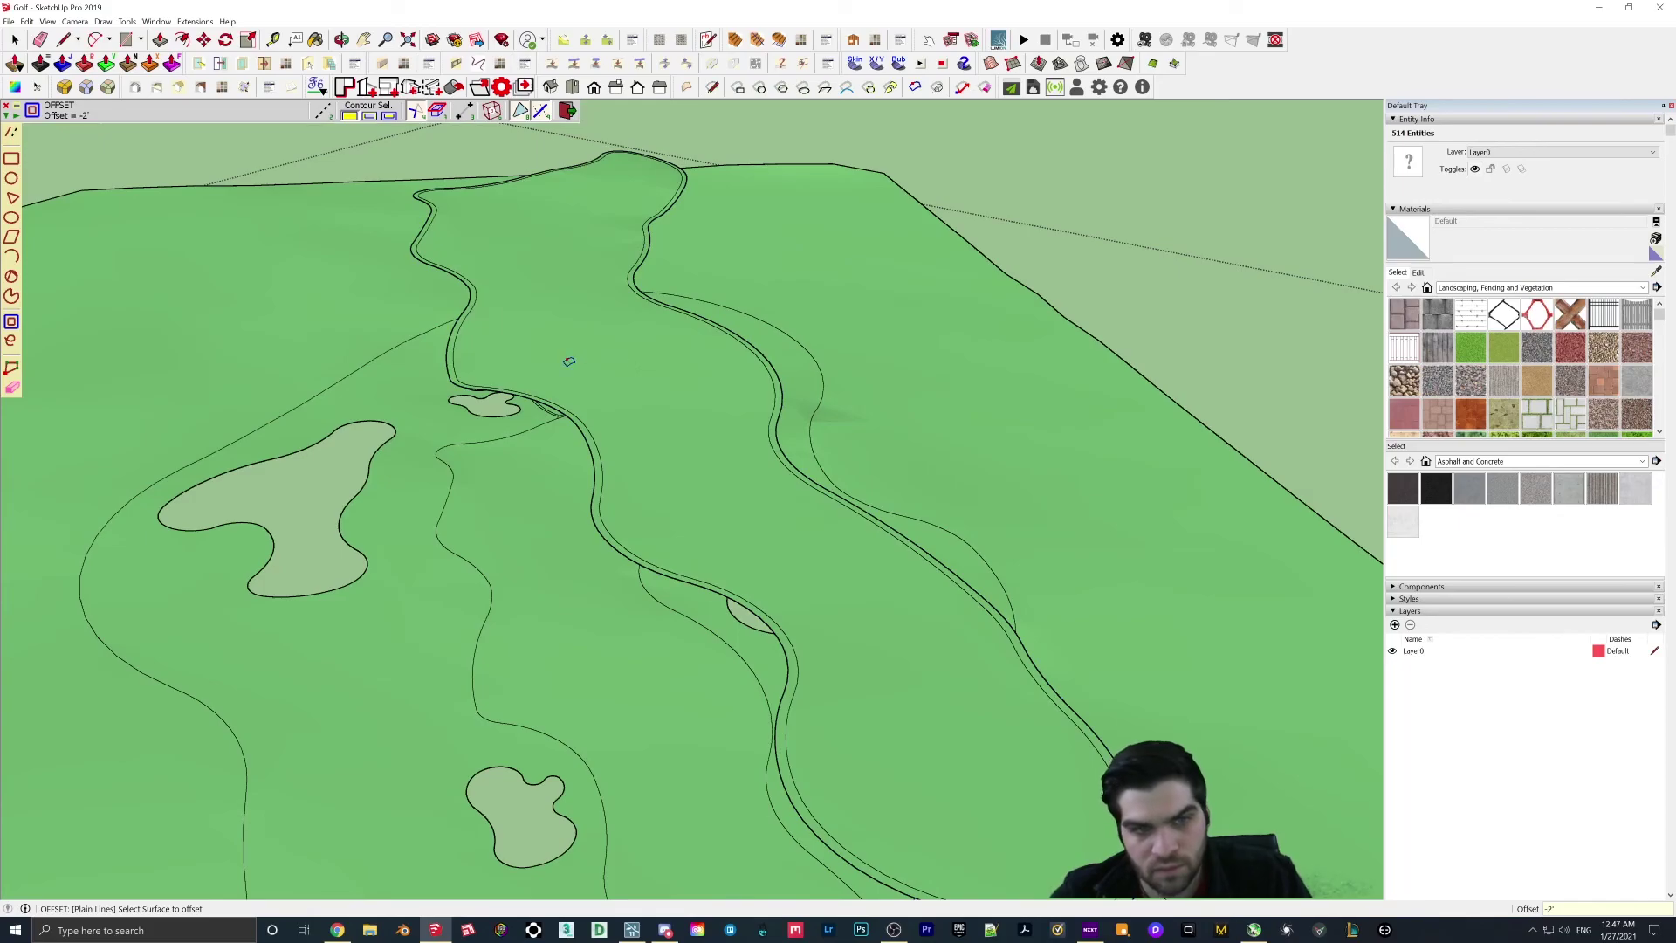
middle_click_drag(590, 512, 943, 690)
scroll(899, 599, "down", 2)
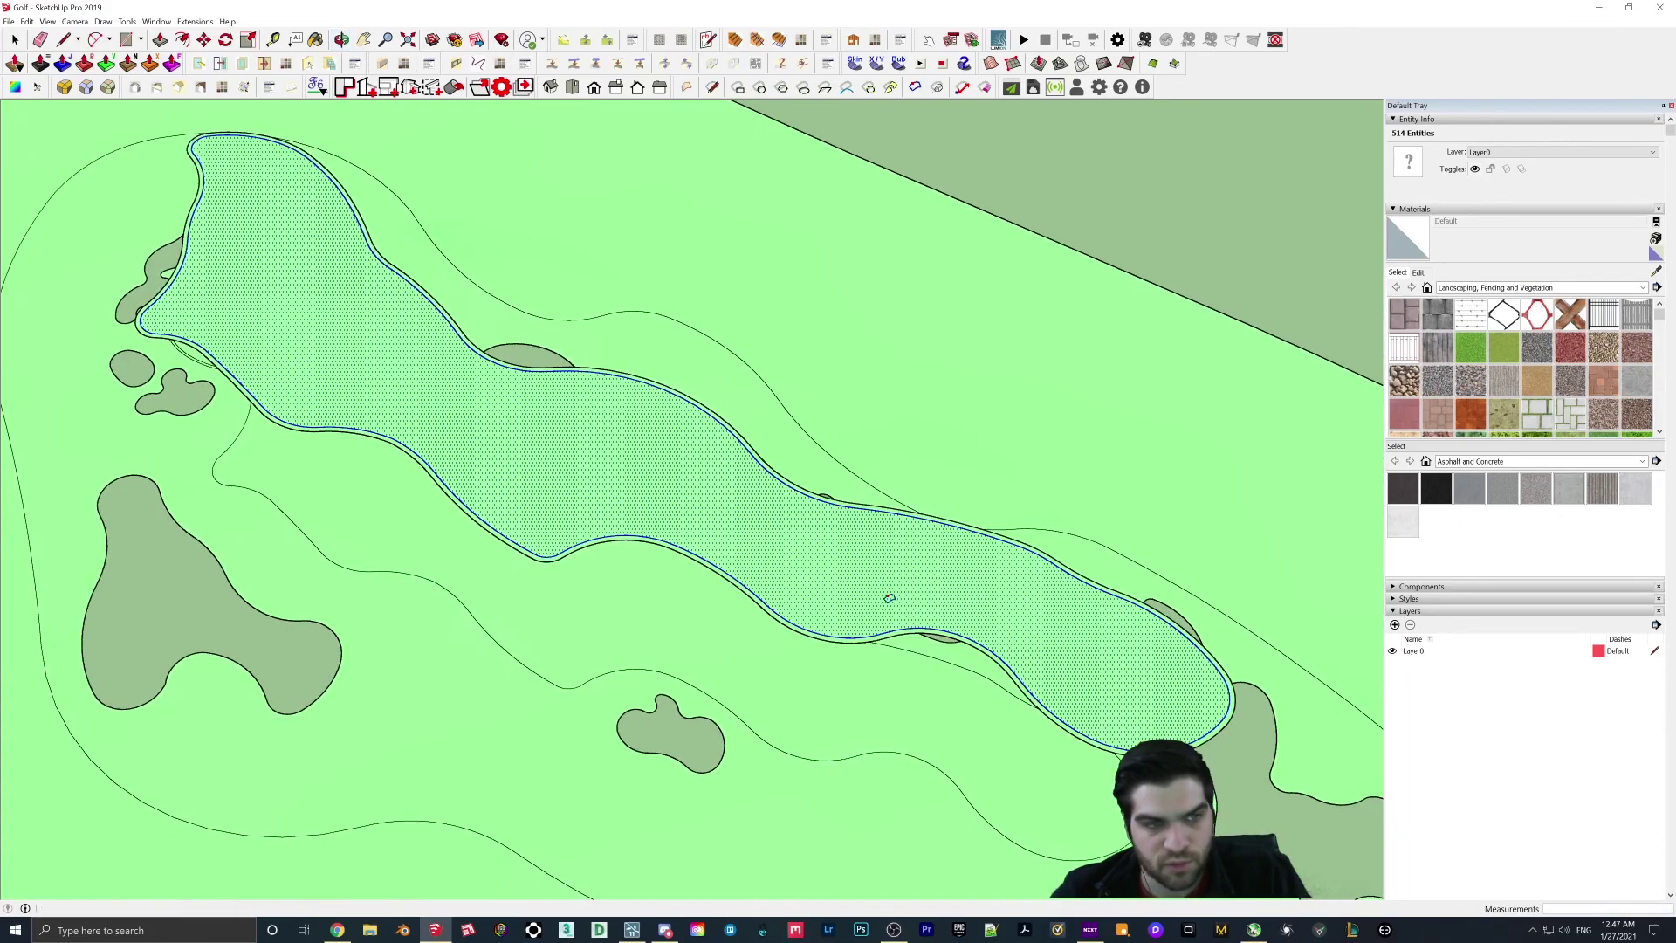
Step: Delete the original fairway surface from the terrain
key("space")
middle_click_drag(867, 618, 515, 288)
double_click(512, 433)
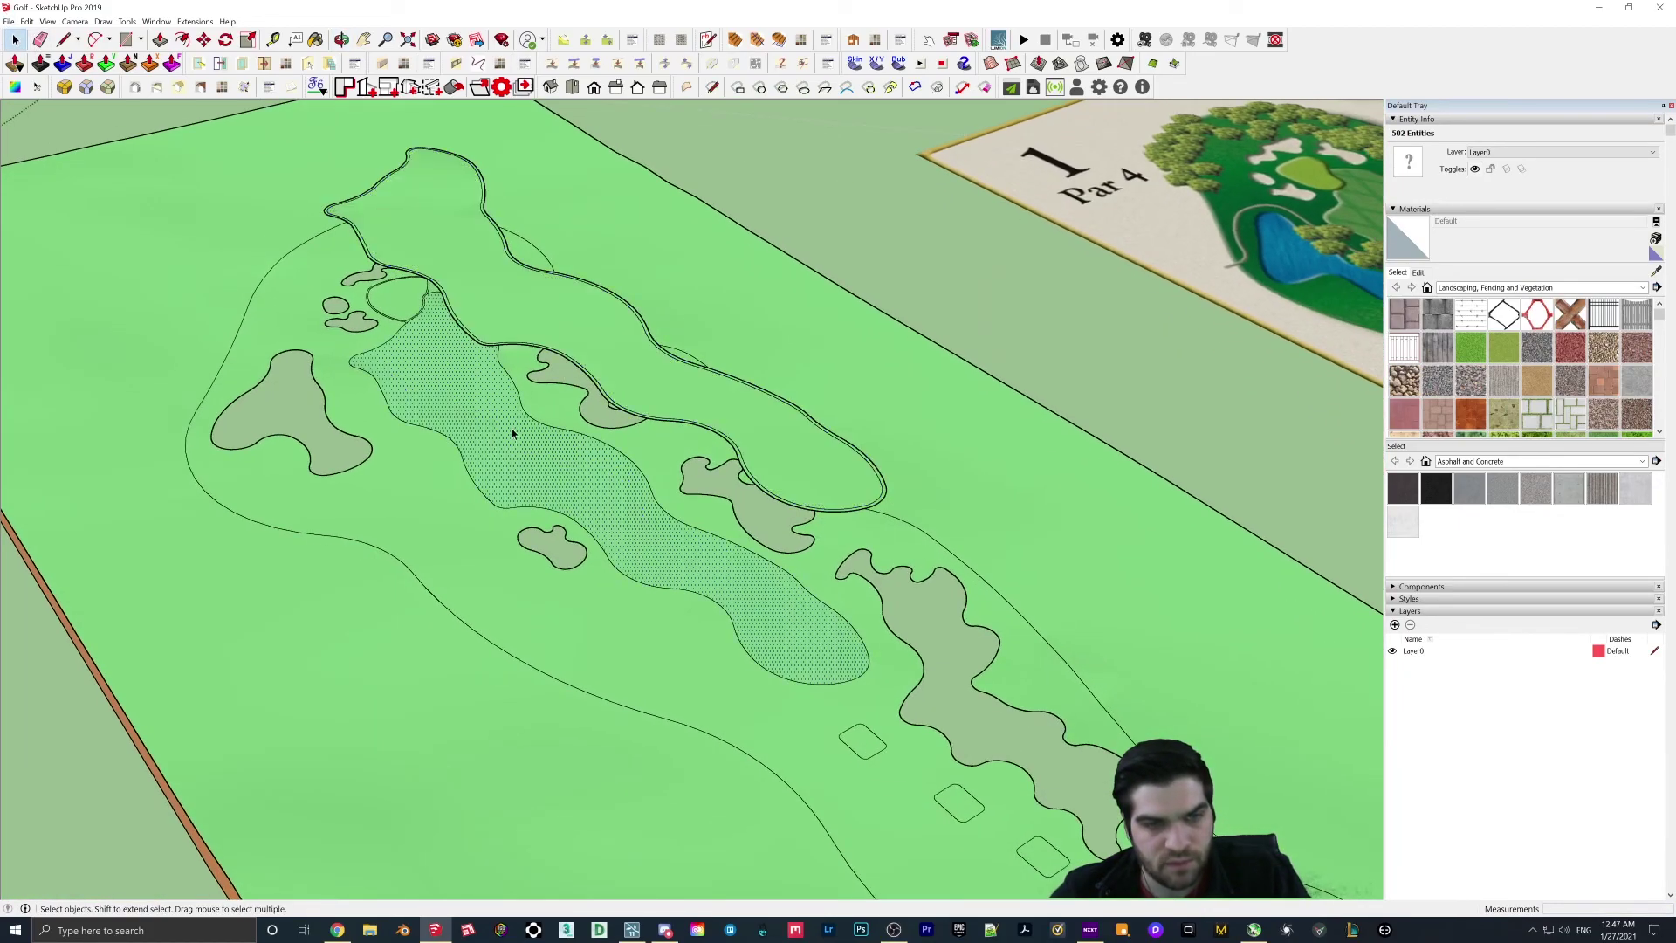
left_click(543, 435)
key("Delete")
Step: Move the fairway copy's inner face and border strip down to the fairway opening in the terrain
left_click(583, 345)
scroll(616, 419, "up", 4)
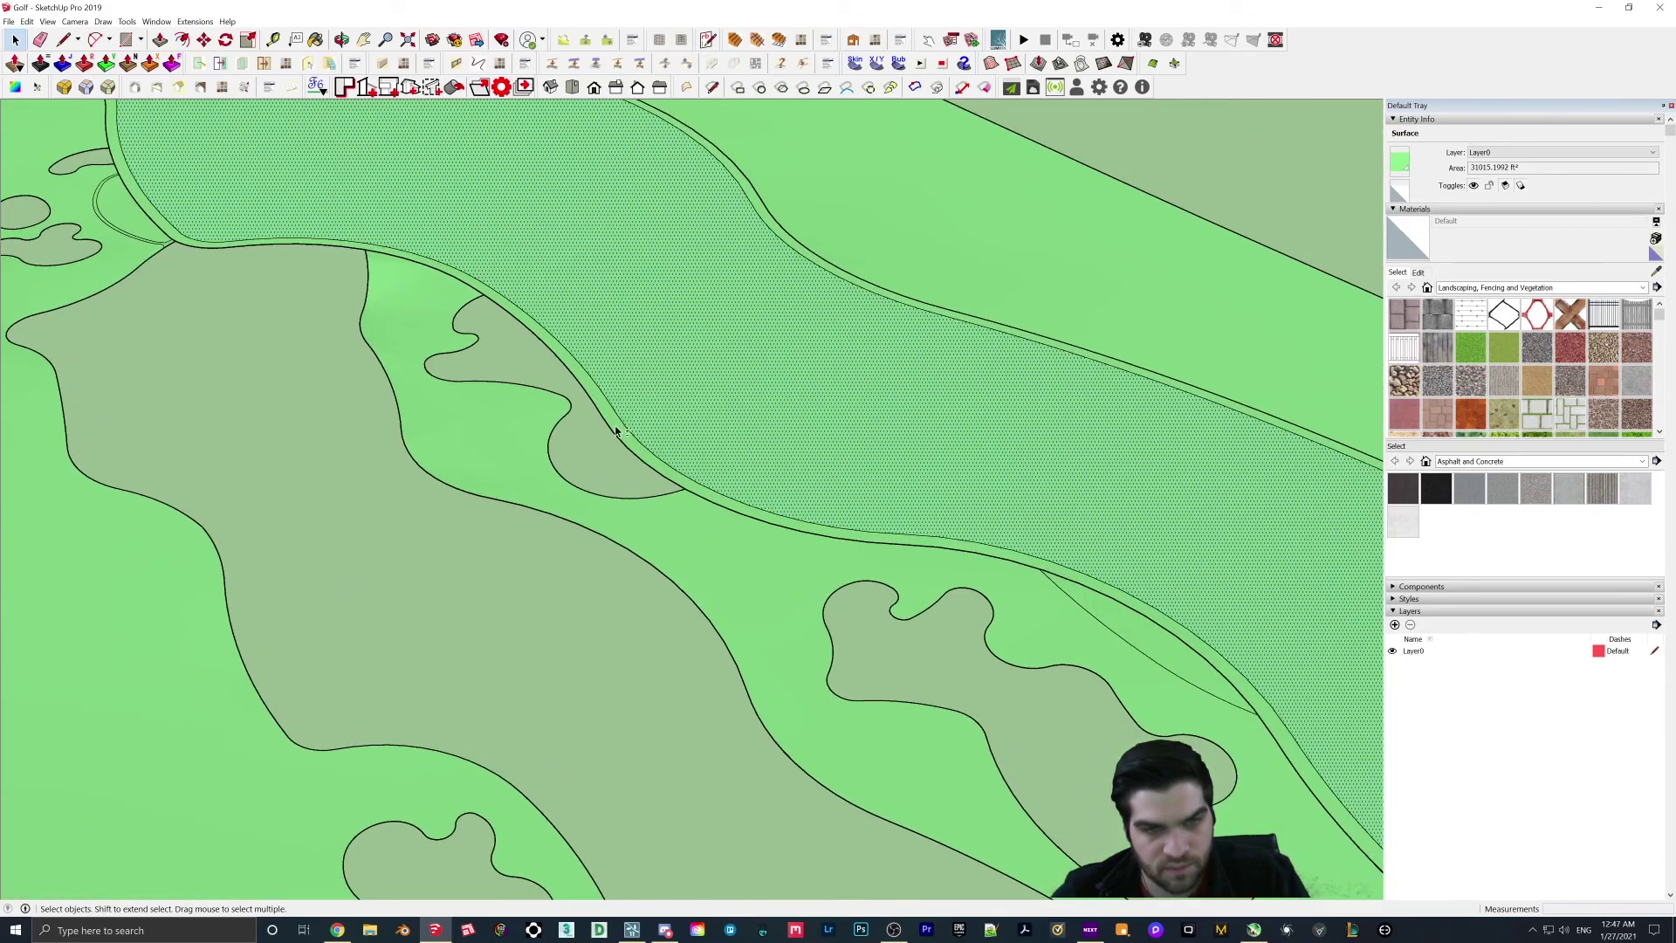
left_click(616, 426, "shift")
middle_click_drag(615, 427, 491, 315)
scroll(491, 314, "down", 4)
scroll(699, 425, "up", 2)
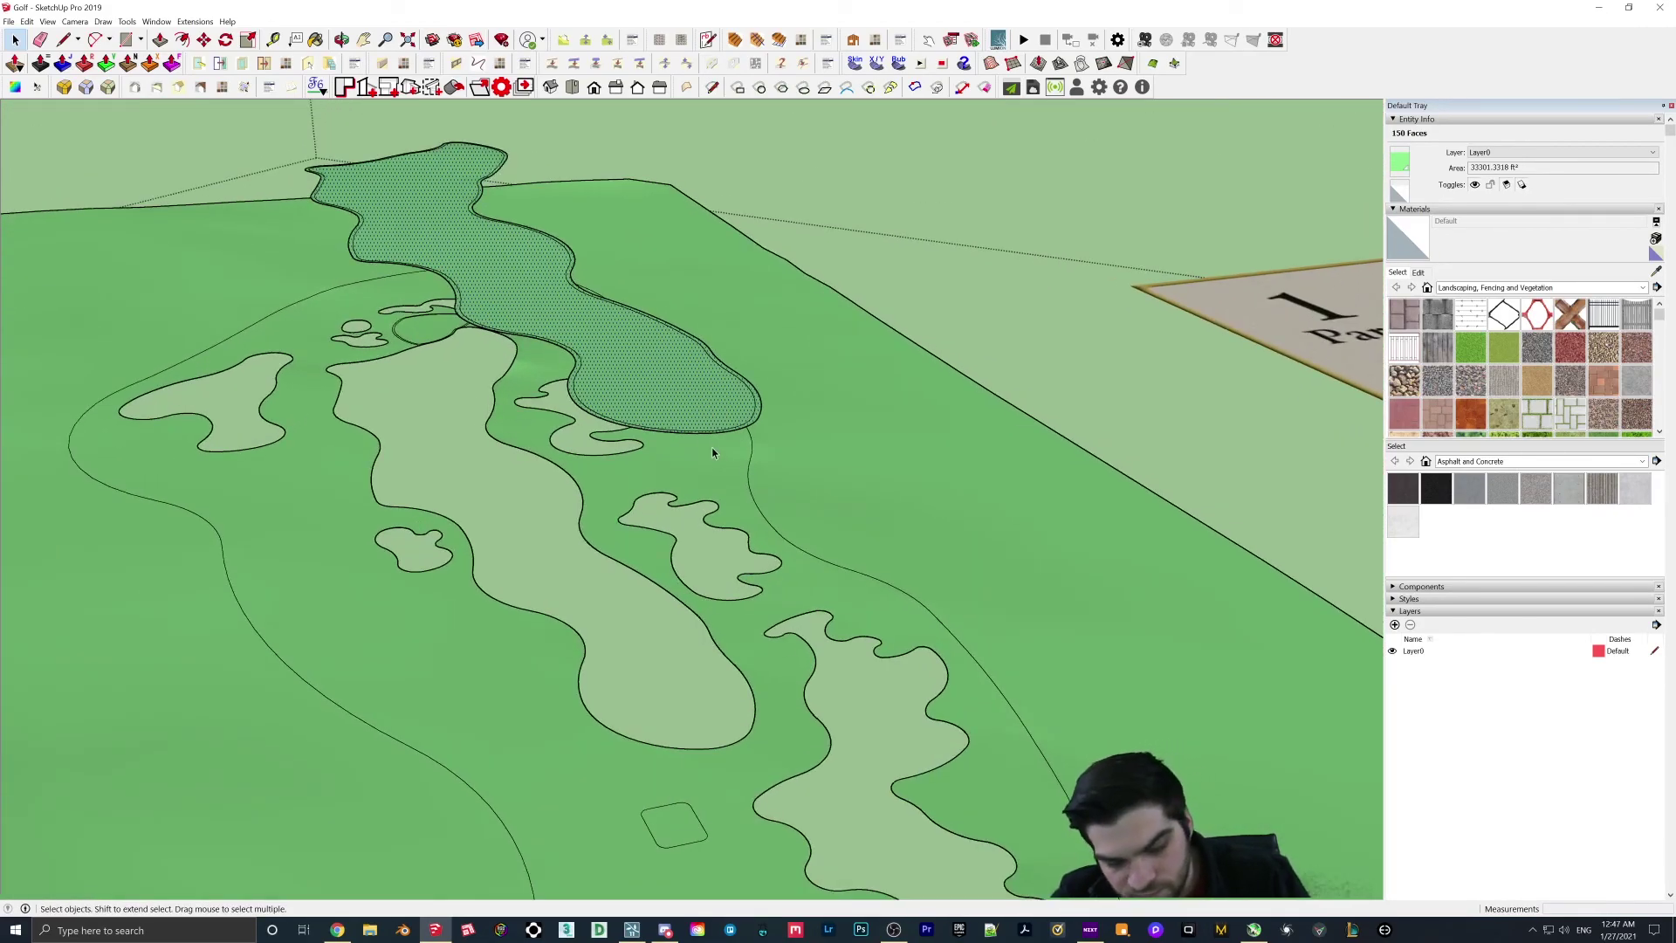
key("m")
left_click(695, 434)
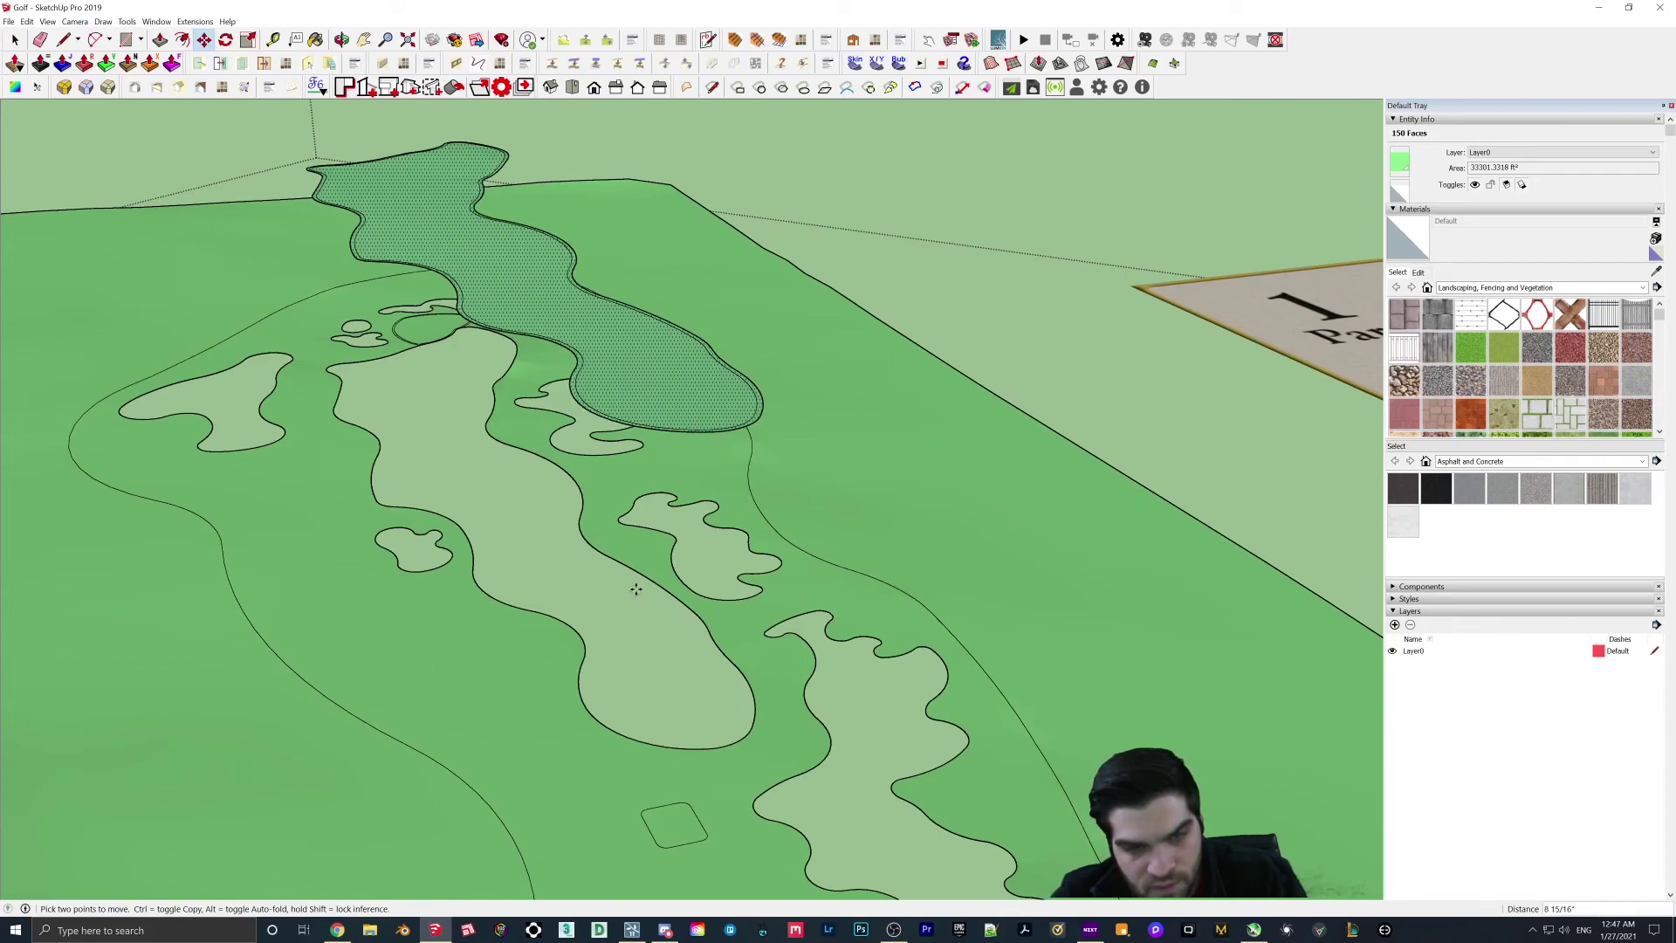
left_click(693, 750)
Step: Close the remaining gap by snapping the fairway's edge vertex onto the matching vertex of the opening, and clear the selection
scroll(692, 763, "down", 3)
scroll(693, 763, "up", 8)
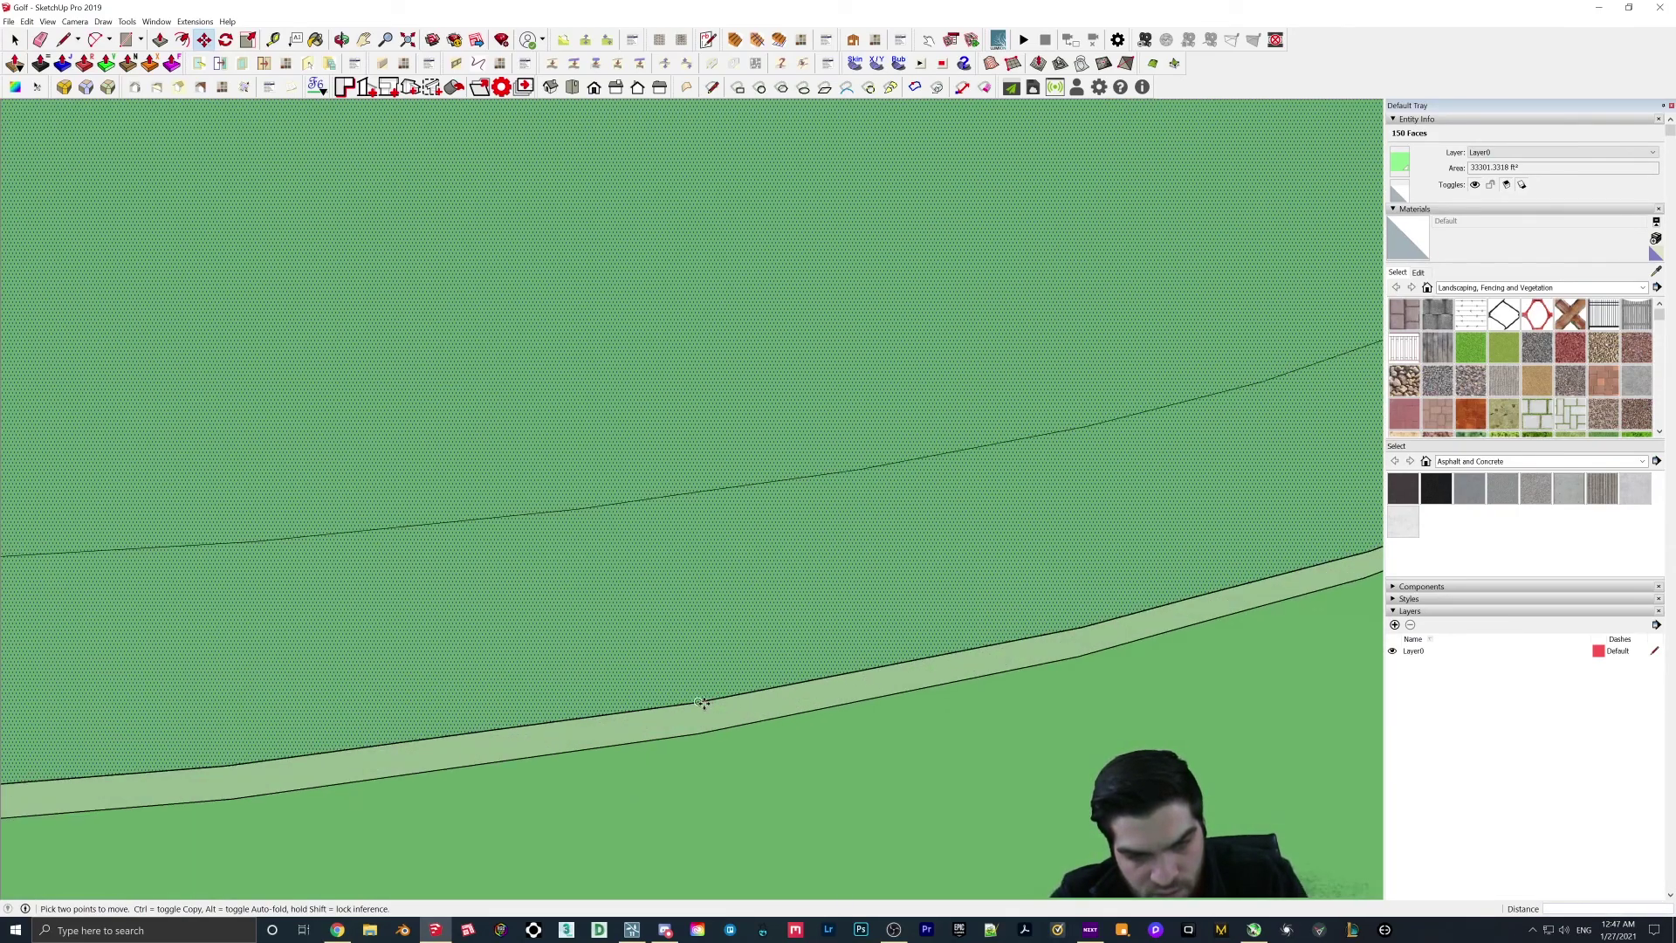
left_click(701, 714)
scroll(729, 651, "down", 5)
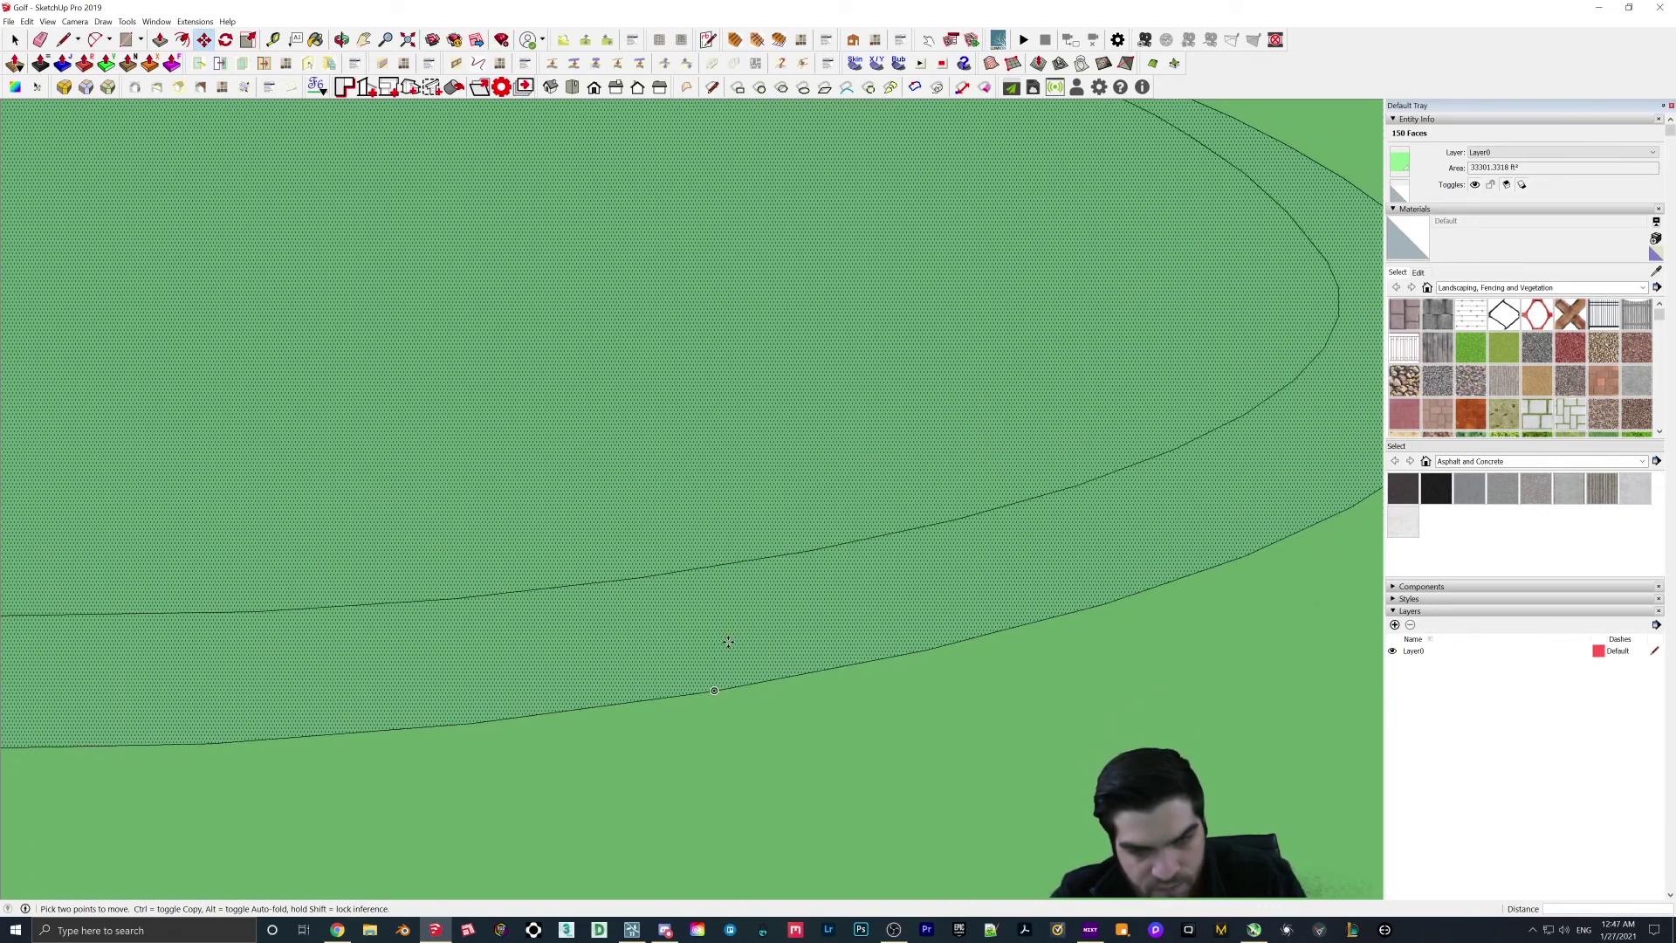
scroll(729, 655, "down", 10)
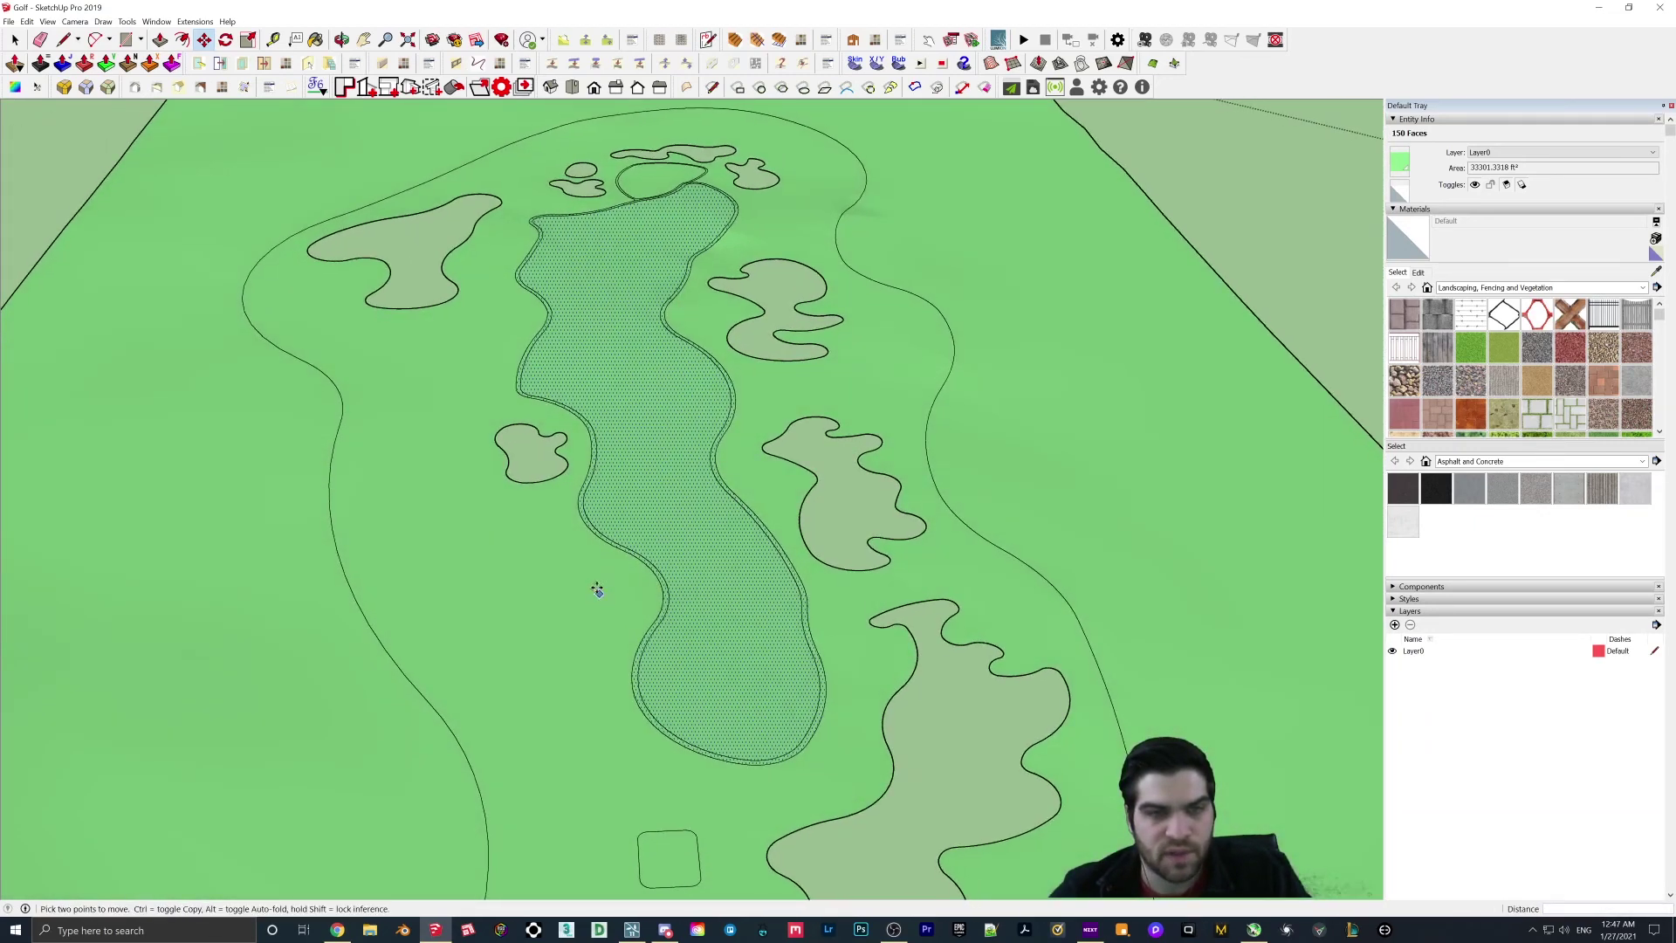
left_click(14, 41)
scroll(568, 468, "down", 3)
key("Escape")
Step: Paint the inner fairway surface with the Grass Light Green material
middle_click_drag(490, 422, 577, 453)
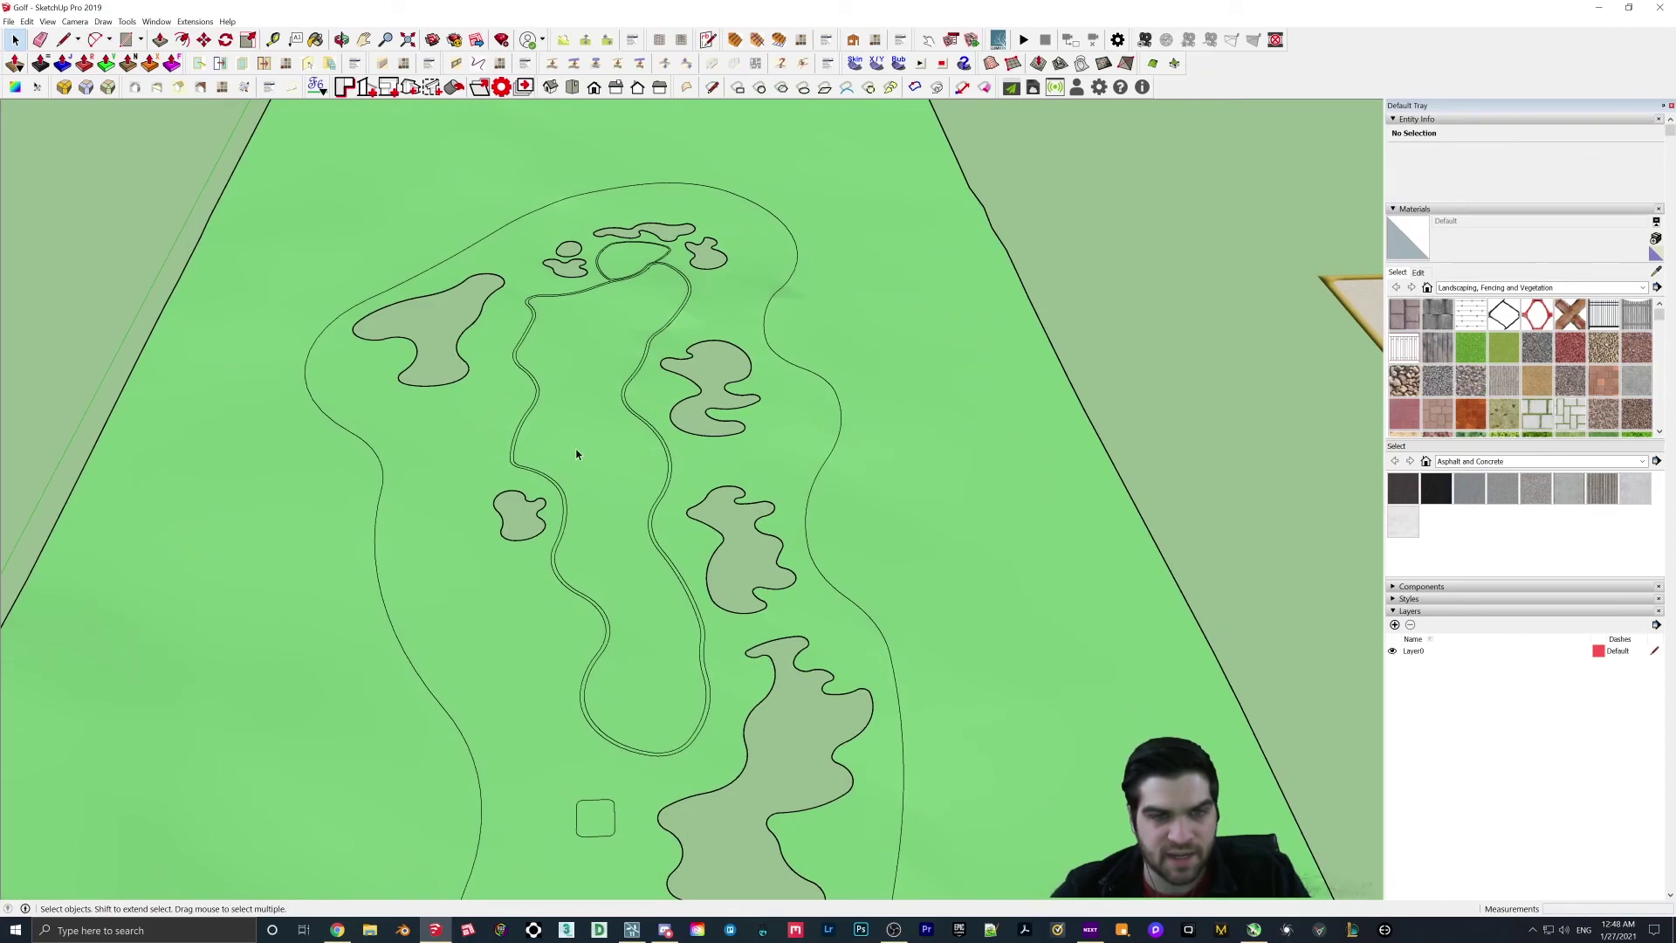
left_click(576, 453)
left_click(585, 417)
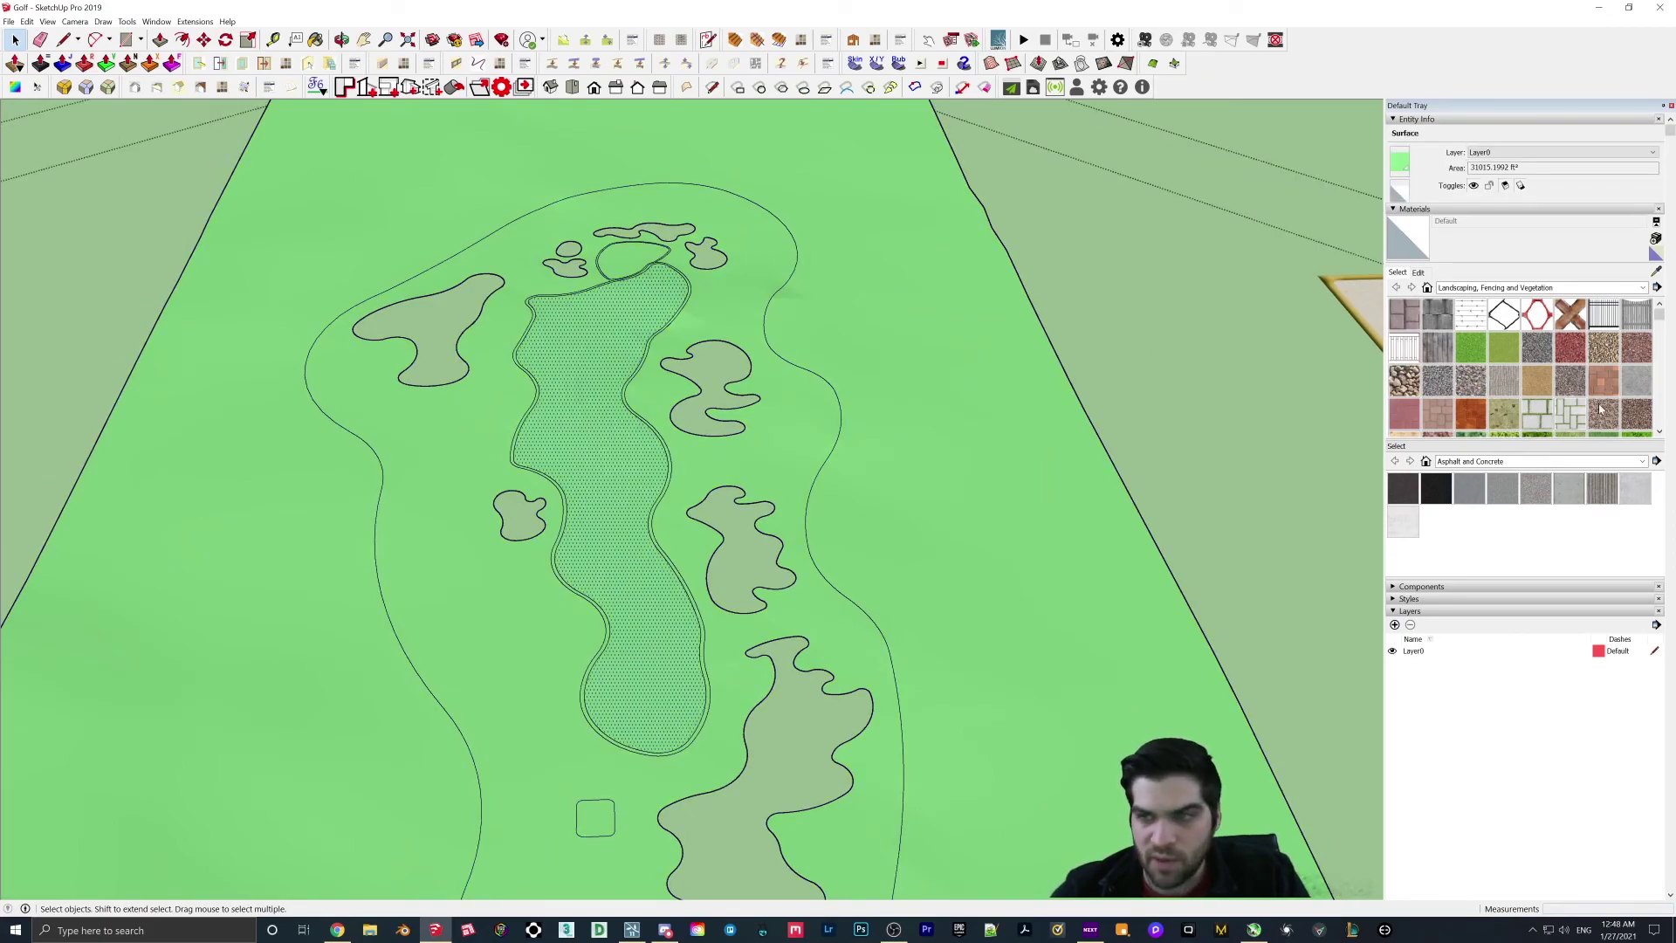
left_click(1503, 356)
left_click(650, 481)
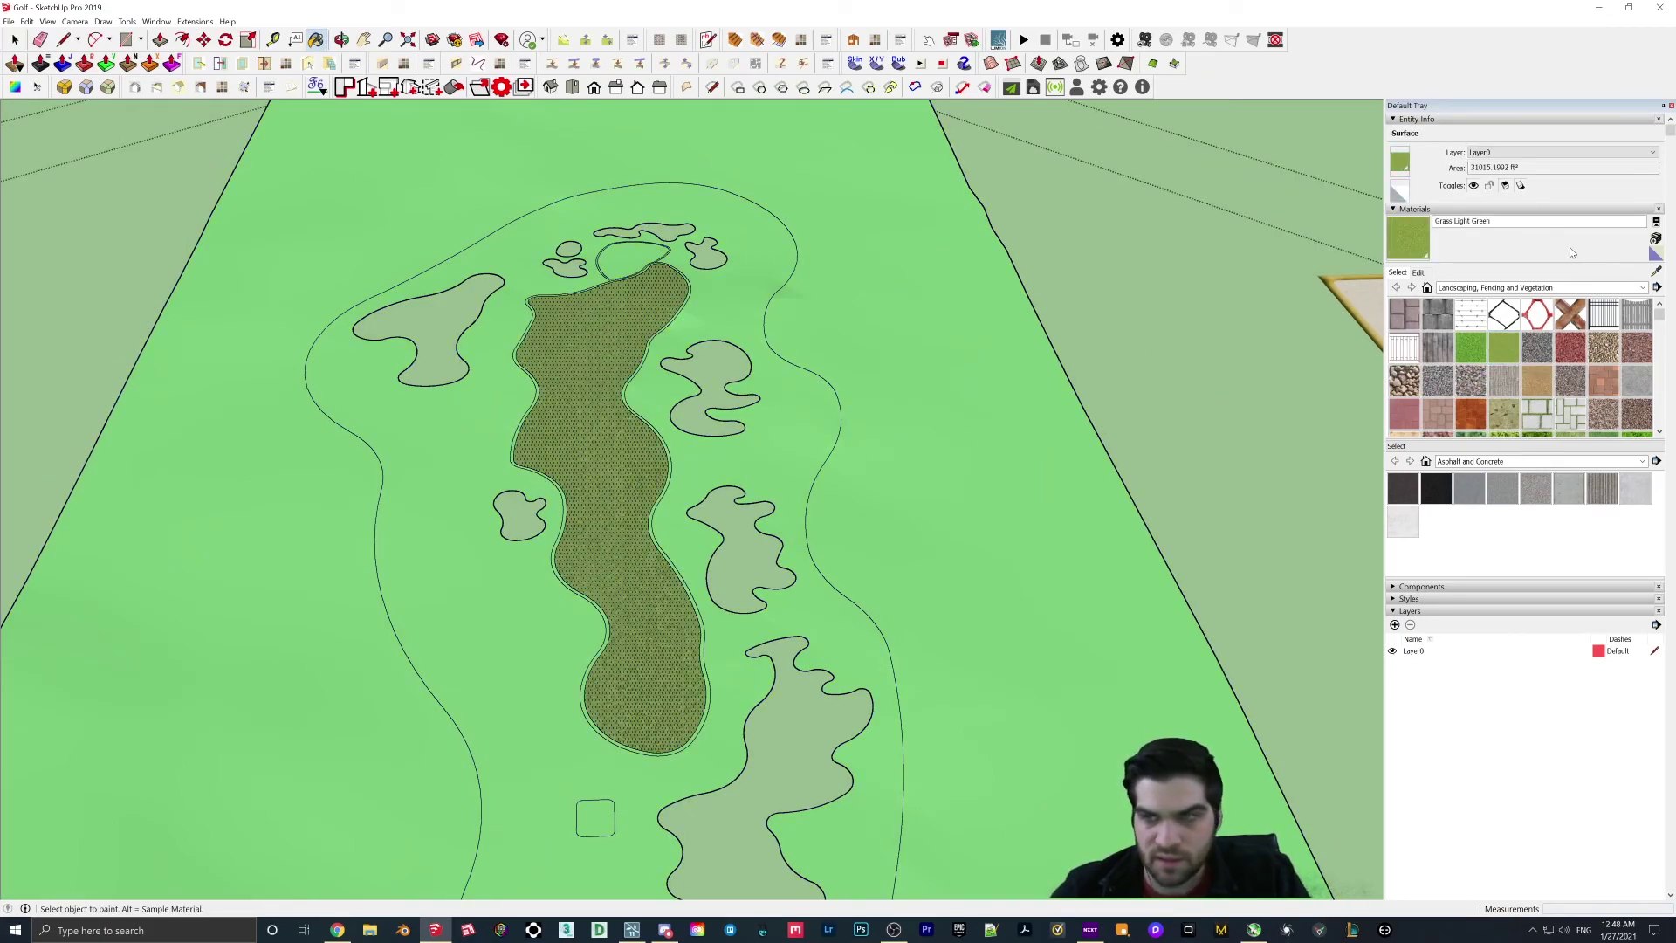
left_click(1475, 152)
left_click(1491, 166)
scroll(568, 409, "down", 3)
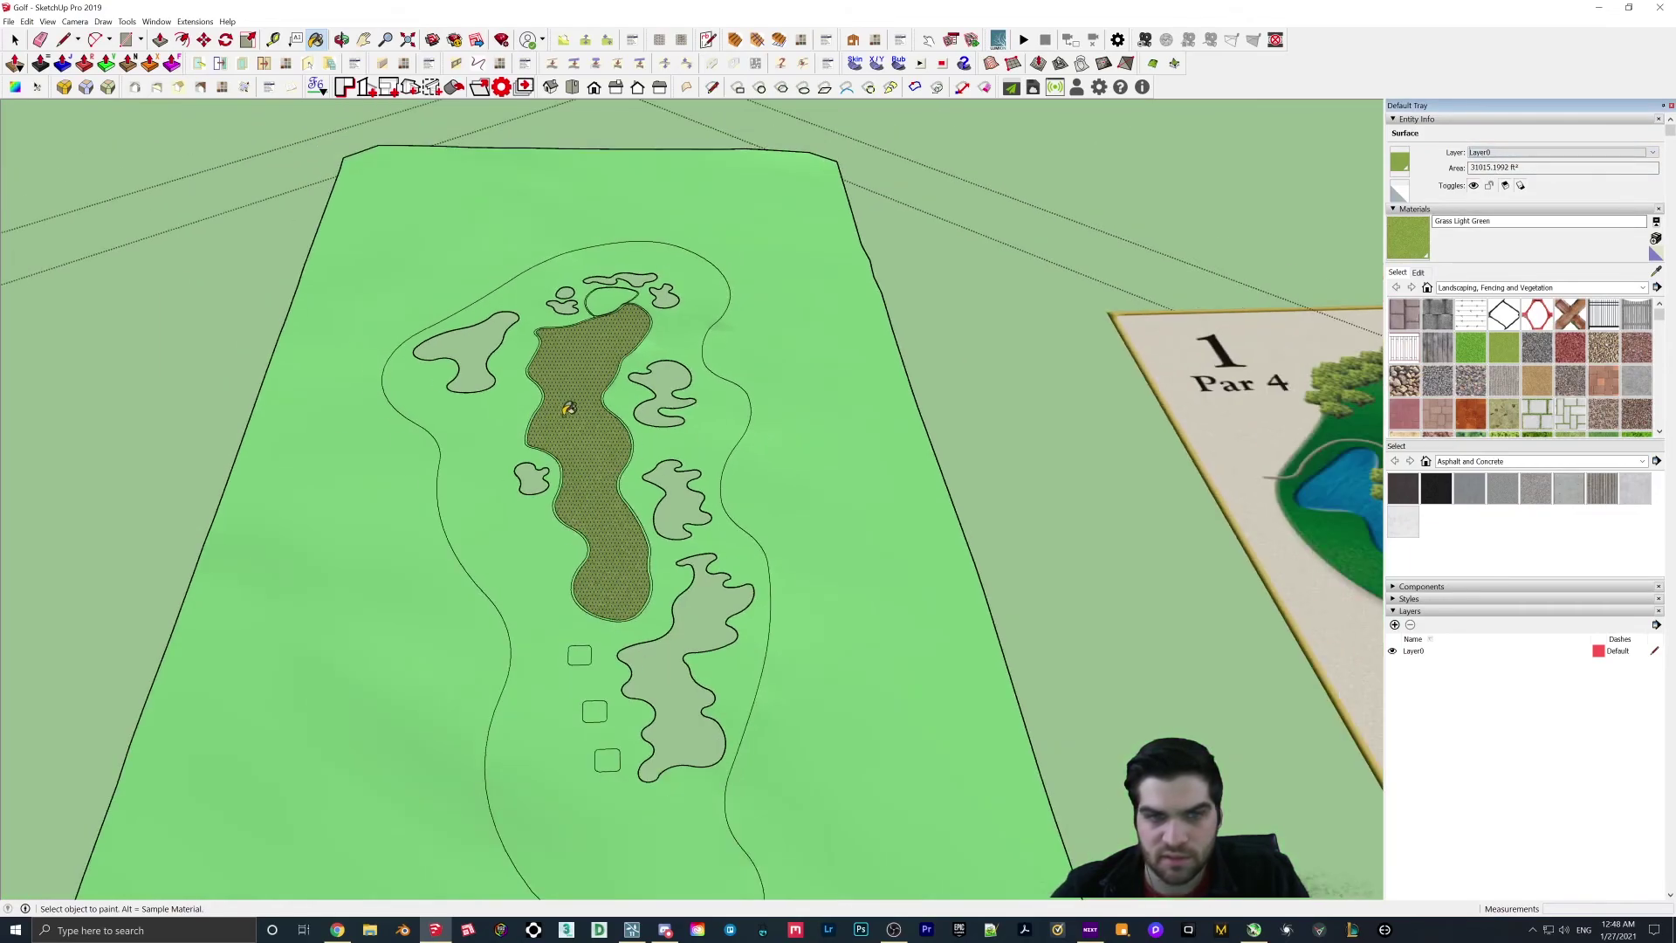
scroll(544, 417, "up", 2)
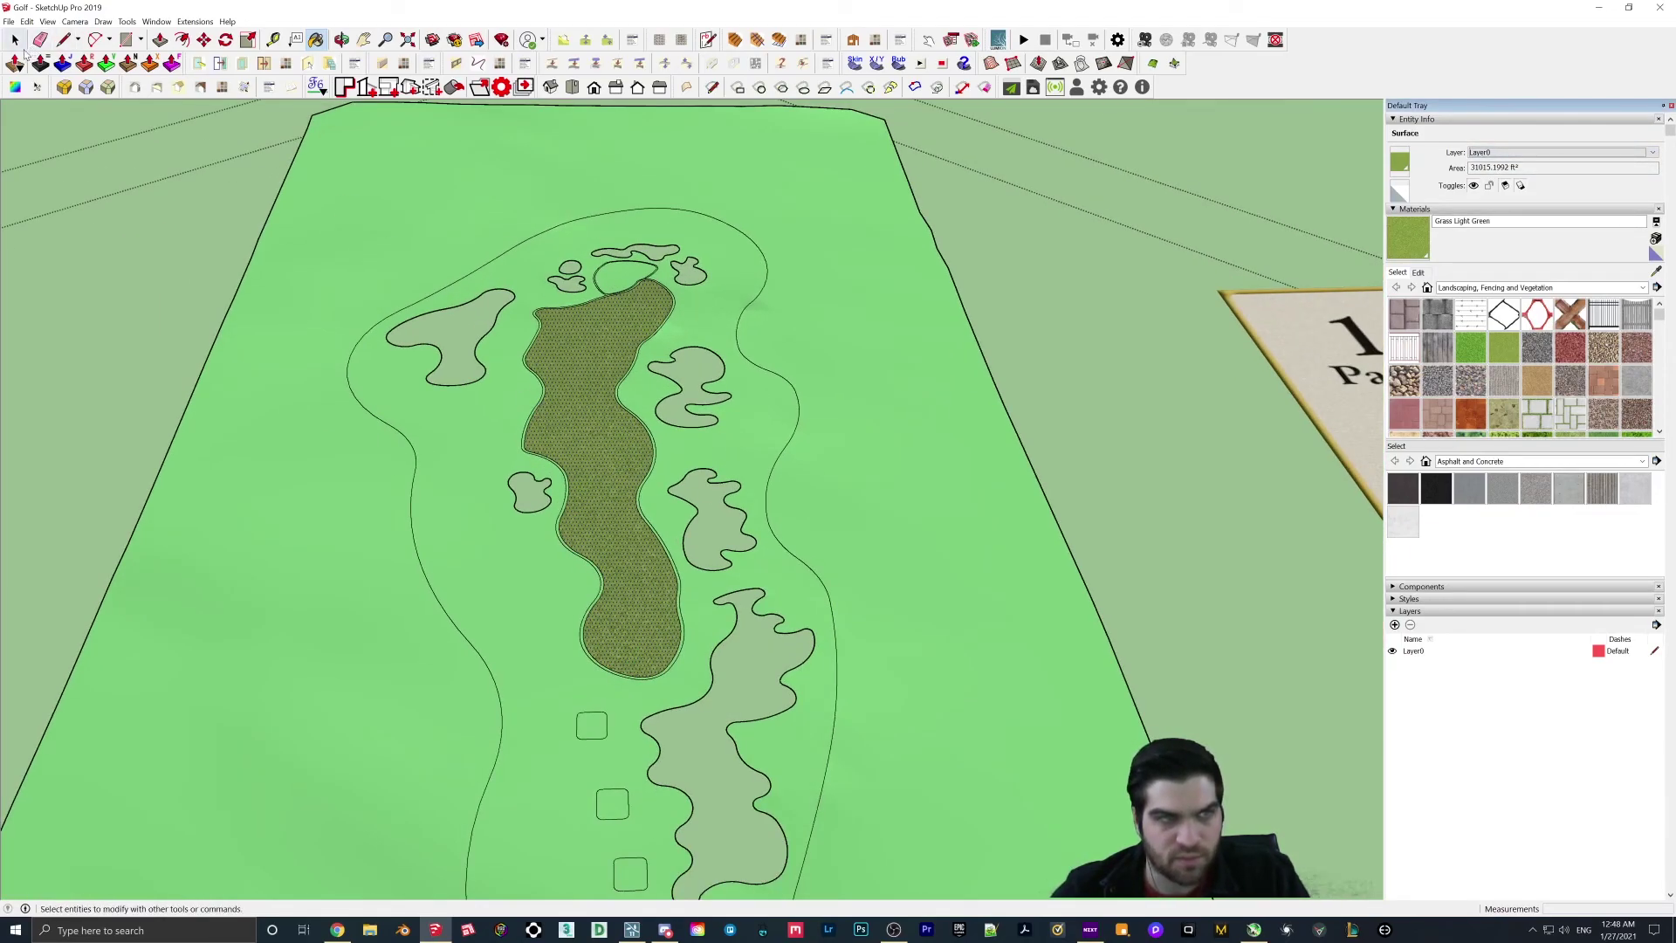
Step: Measure the fairway's width at its narrow upper part with the Tape Measure
scroll(559, 414, "up", 3)
key("t")
left_click(543, 420)
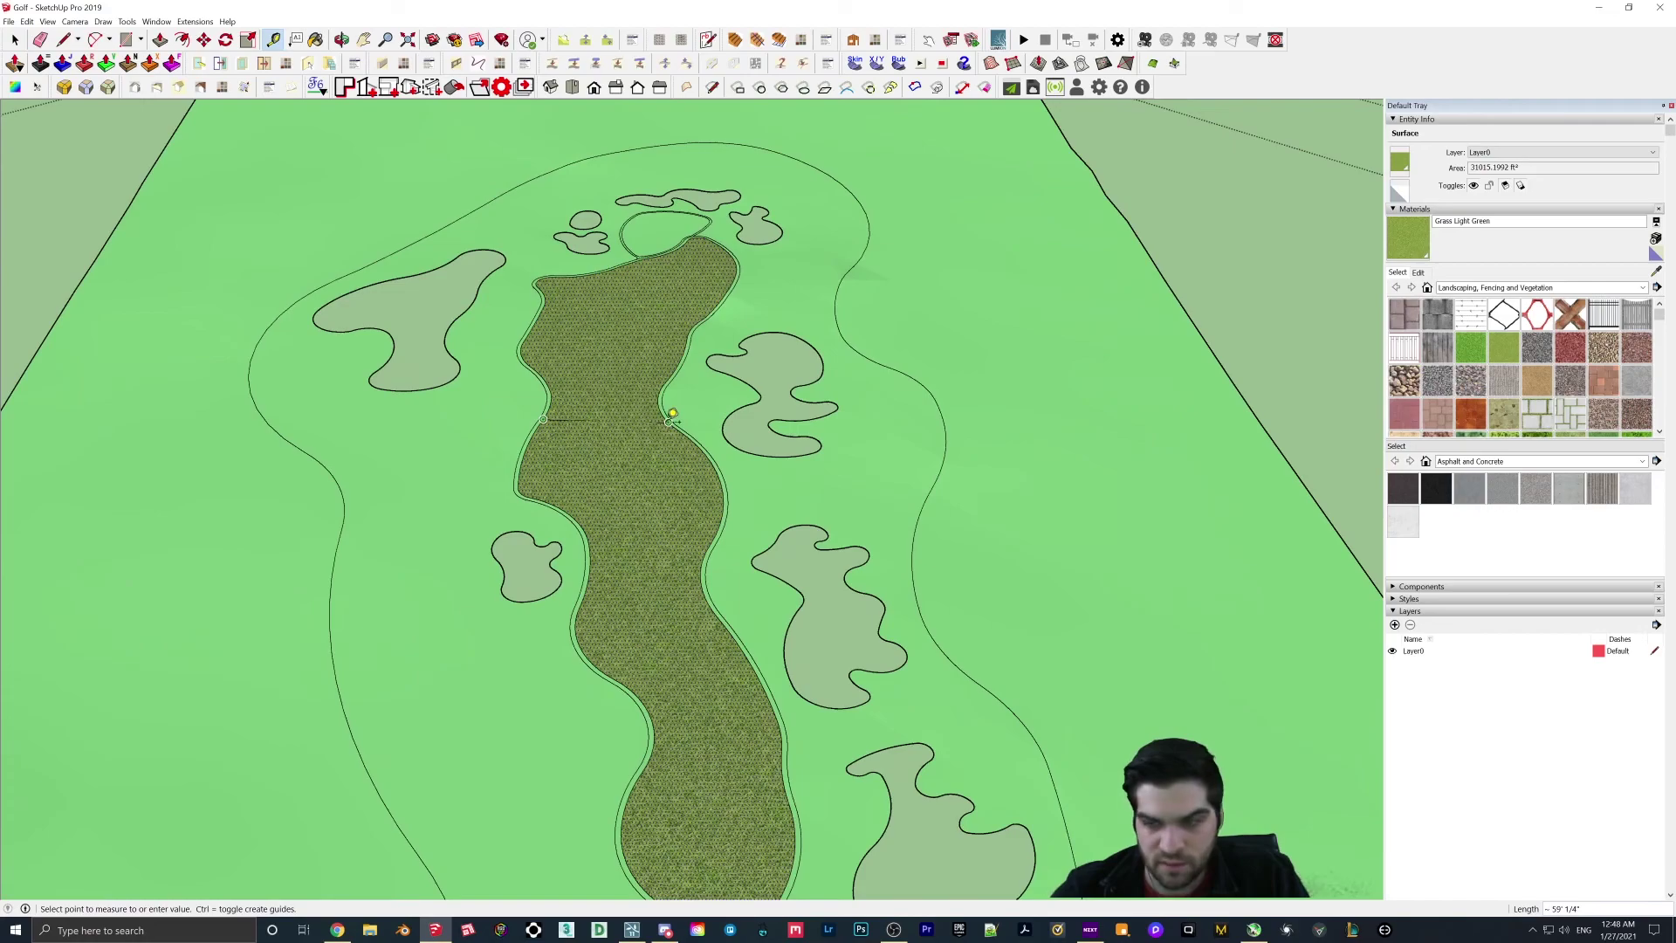
left_click(673, 413)
scroll(672, 413, "down", 2)
left_click(15, 40)
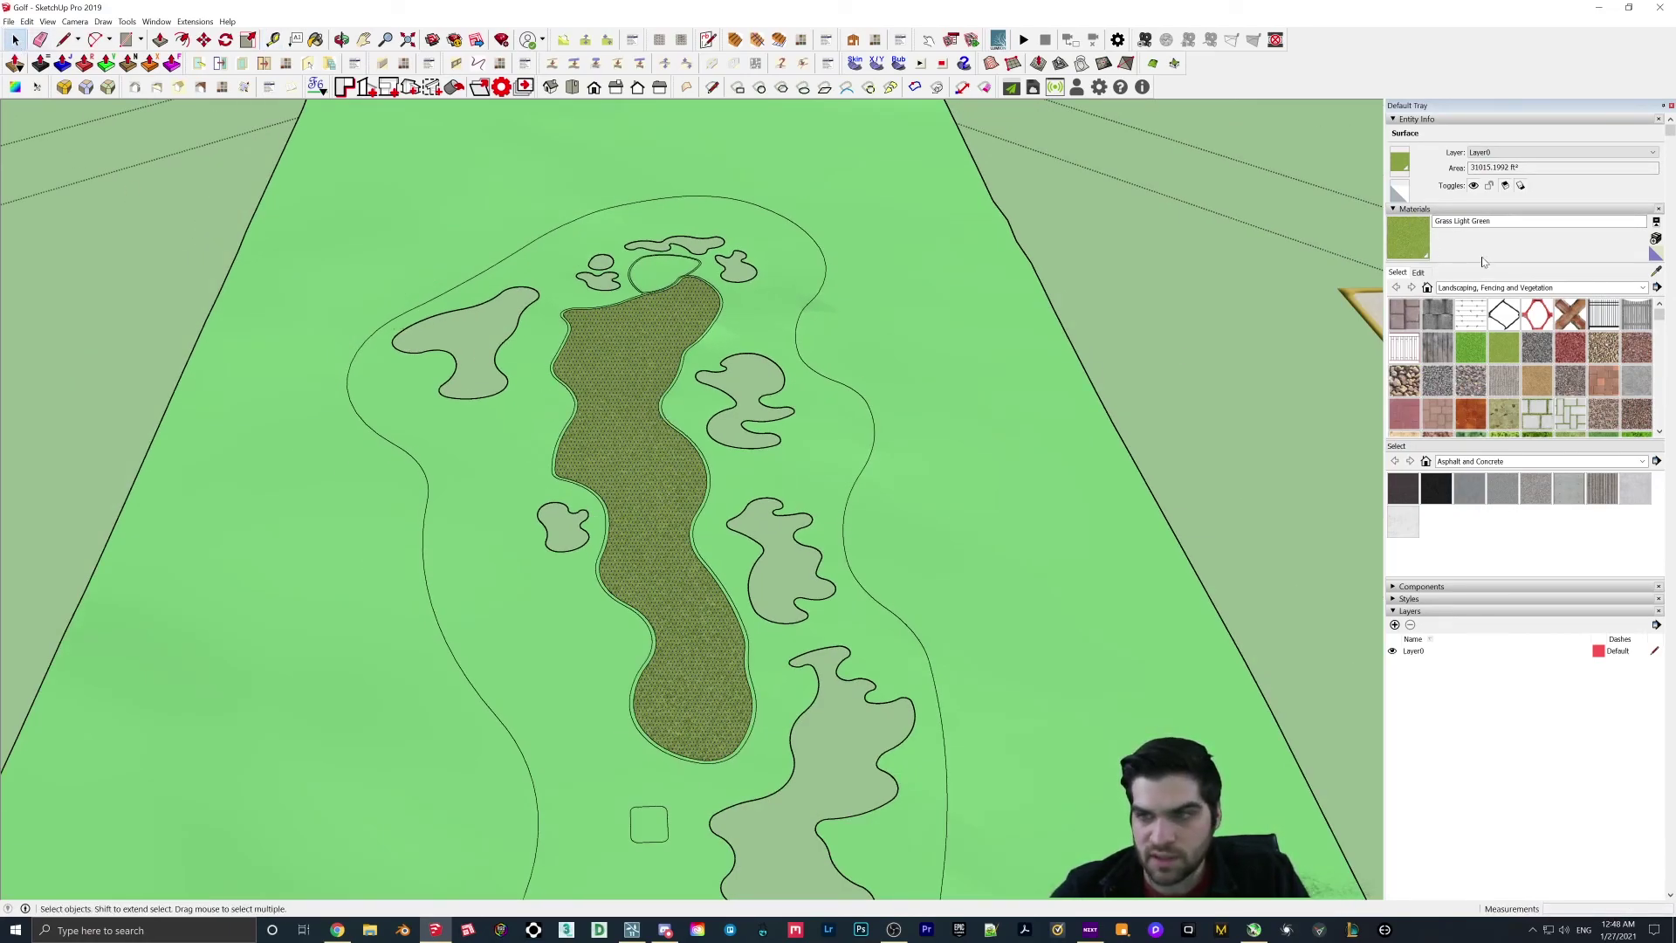
Step: Rename the Grass Light Green material to Fairway and clear the selection
left_click(1484, 221)
type("Fairway")
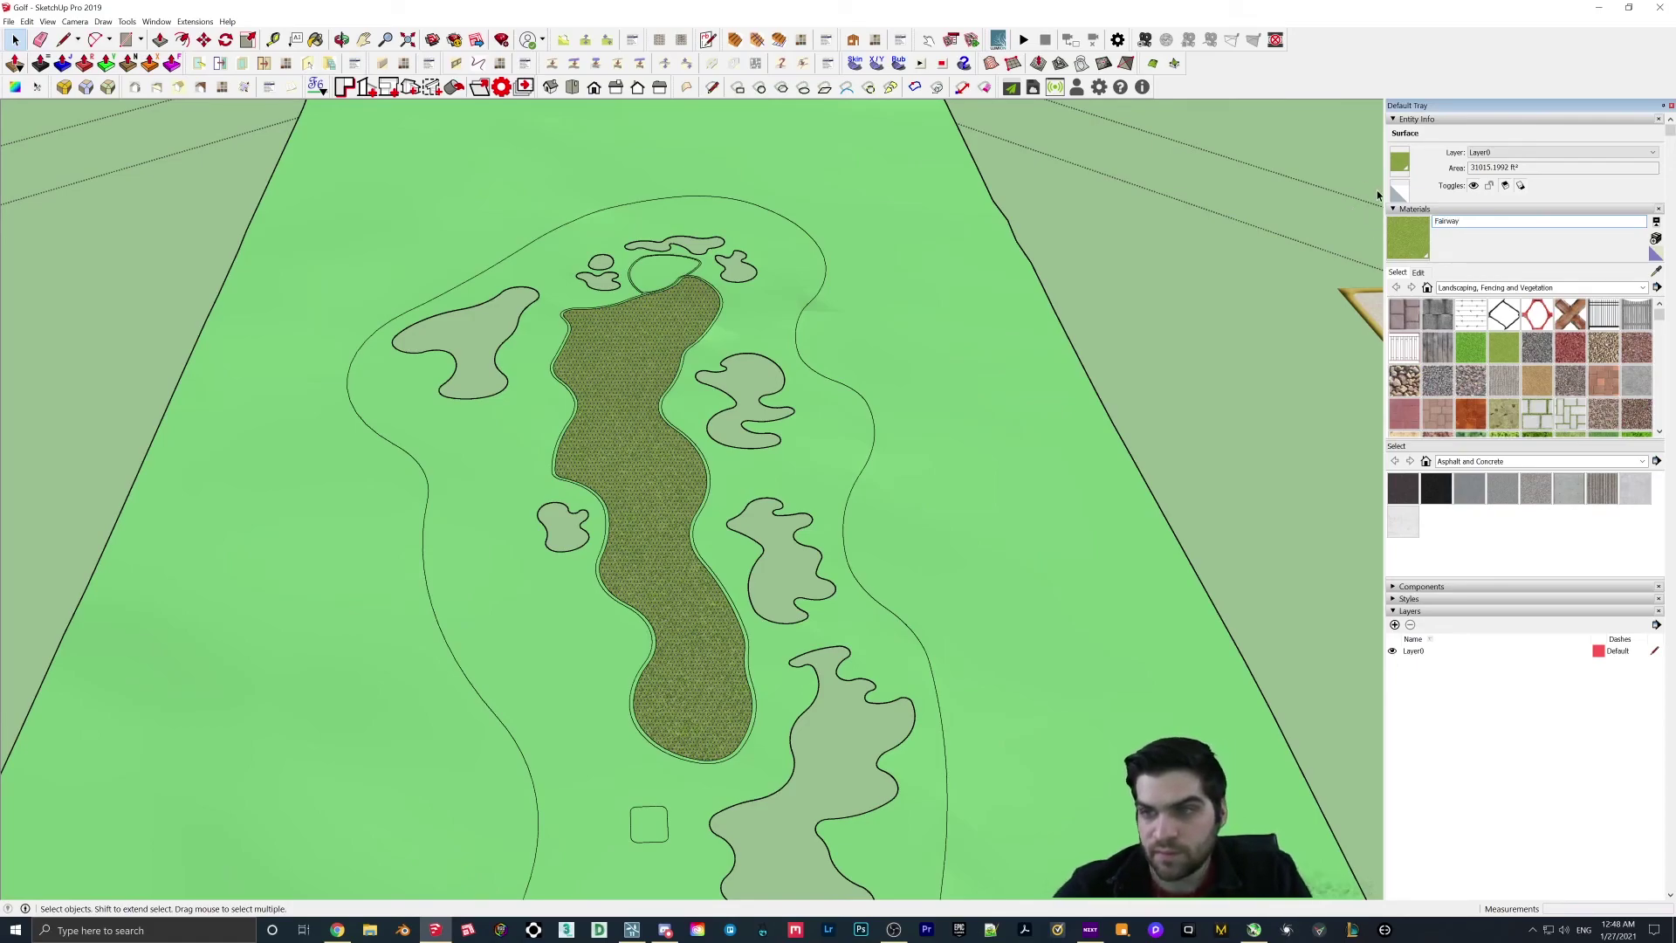
left_click(1305, 365)
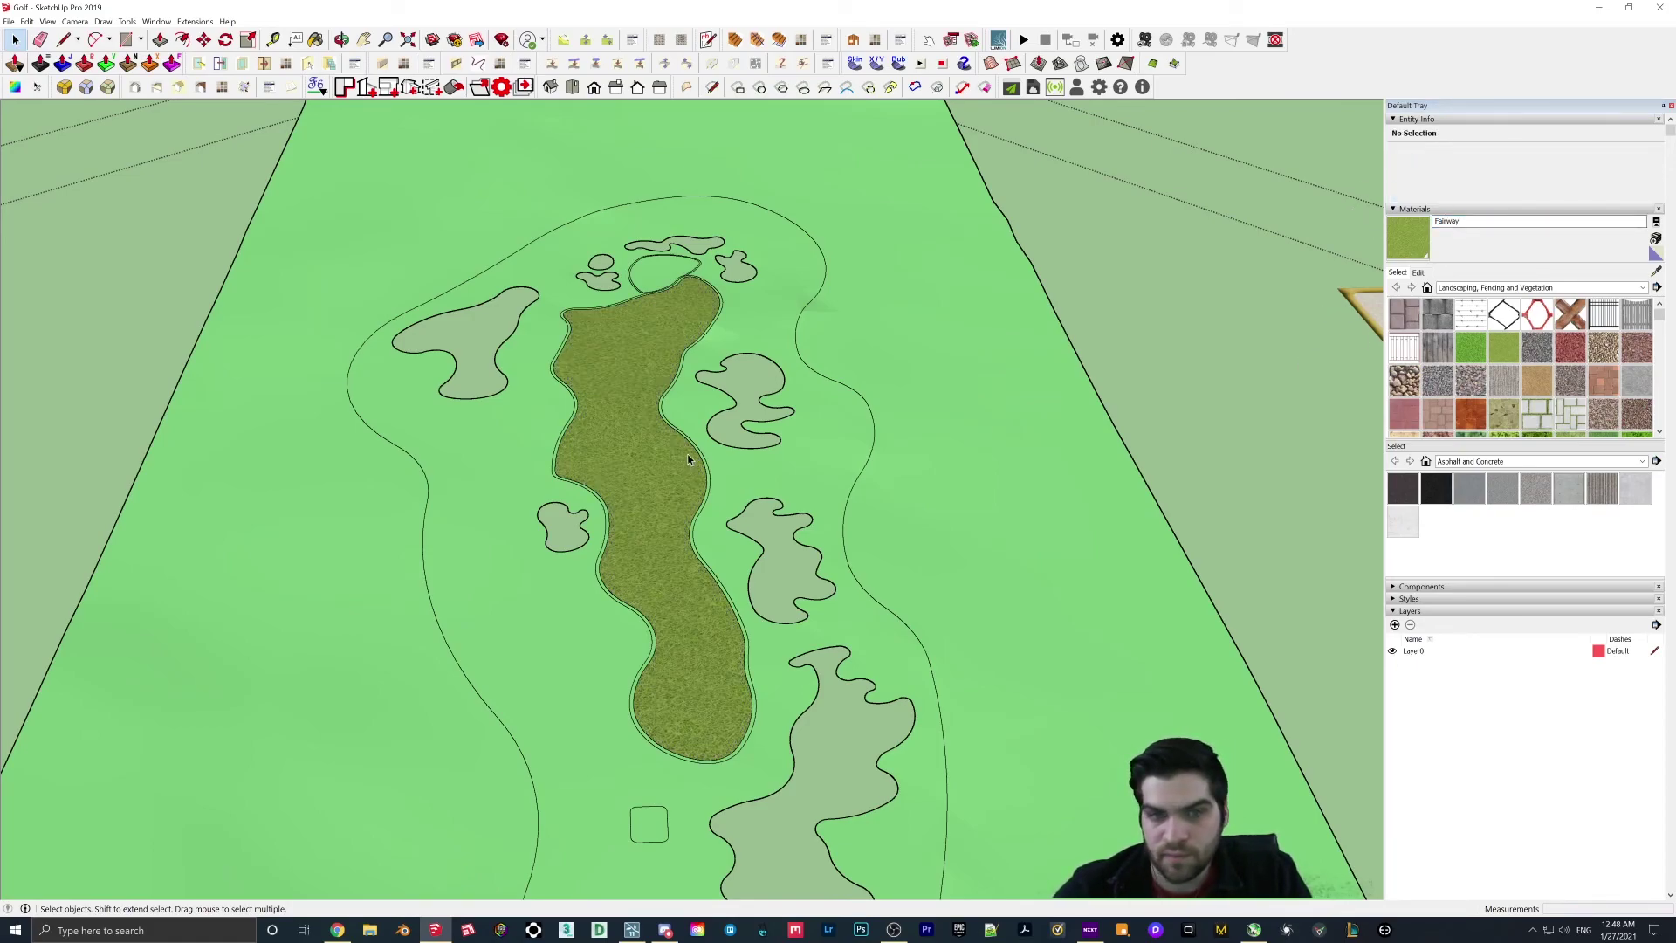
Step: Select the fairway's border strip and create a darker variant of the Fairway material named Rough
scroll(695, 449, "up", 5)
left_click(708, 477)
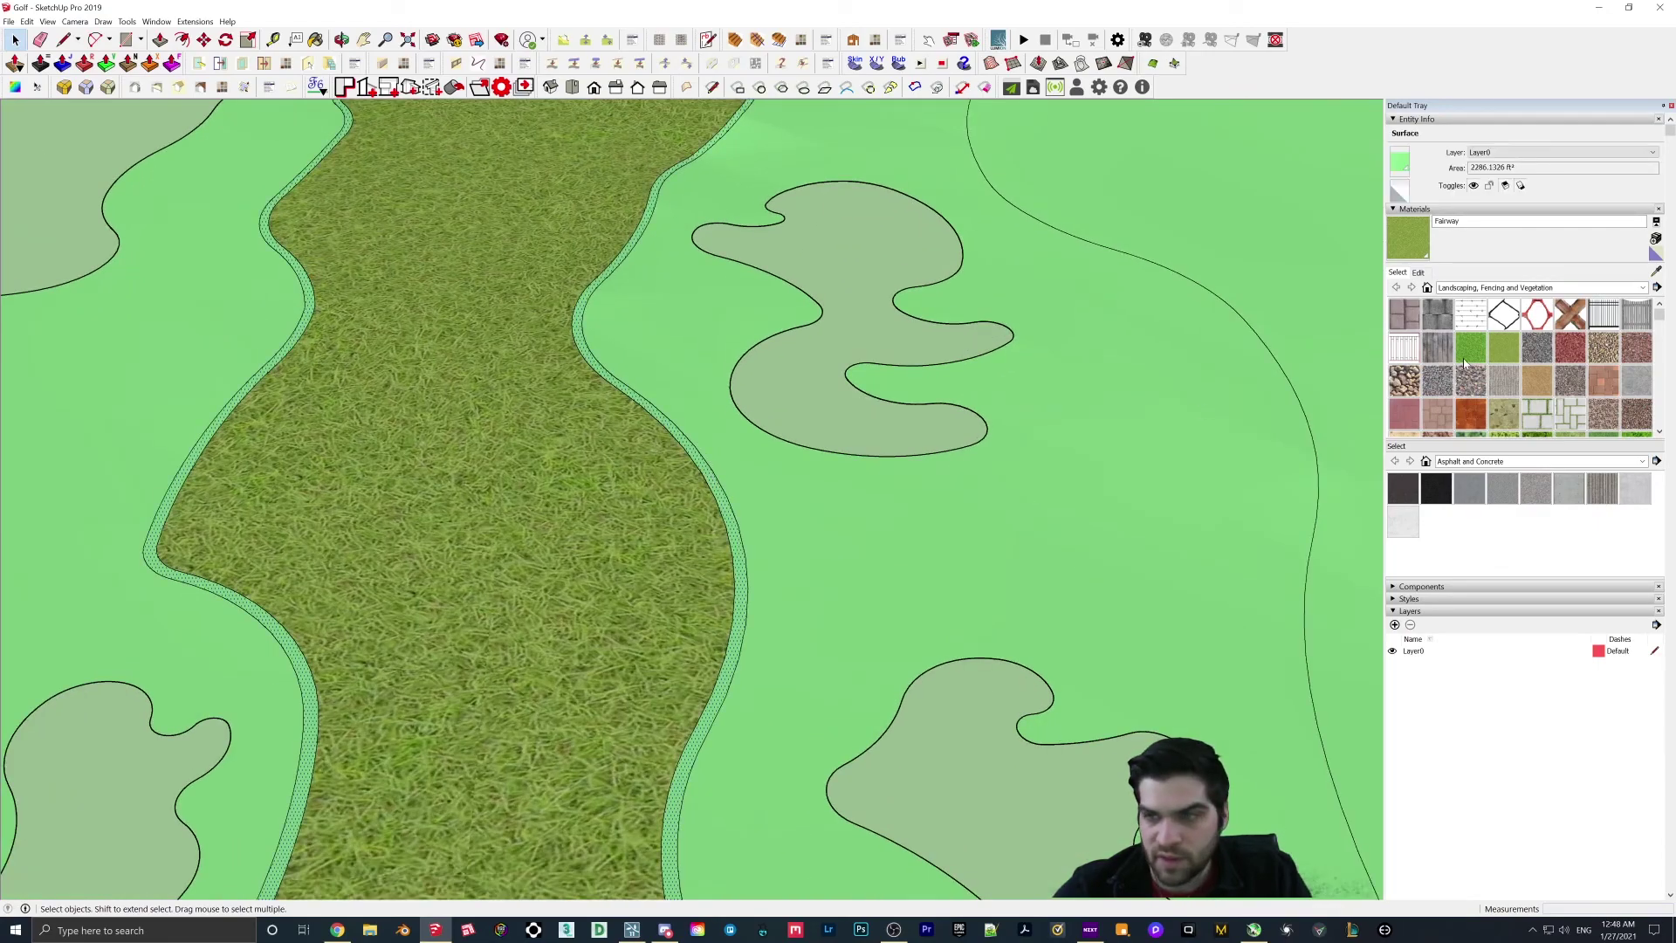
left_click(1655, 239)
left_click(451, 260)
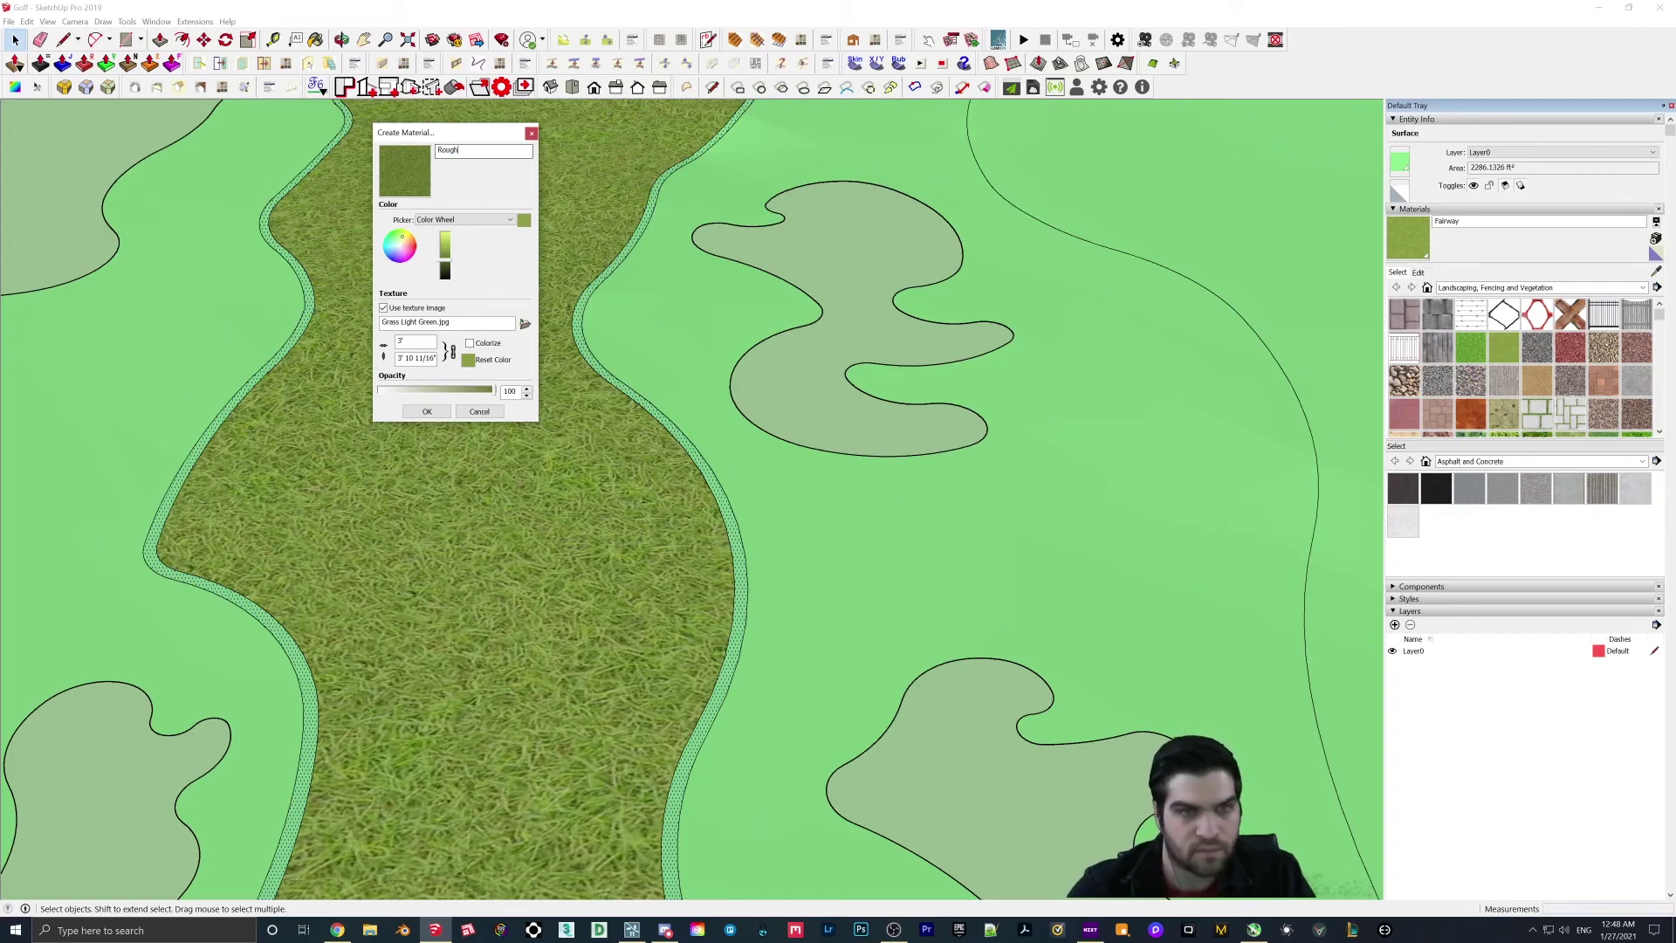
left_click(427, 412)
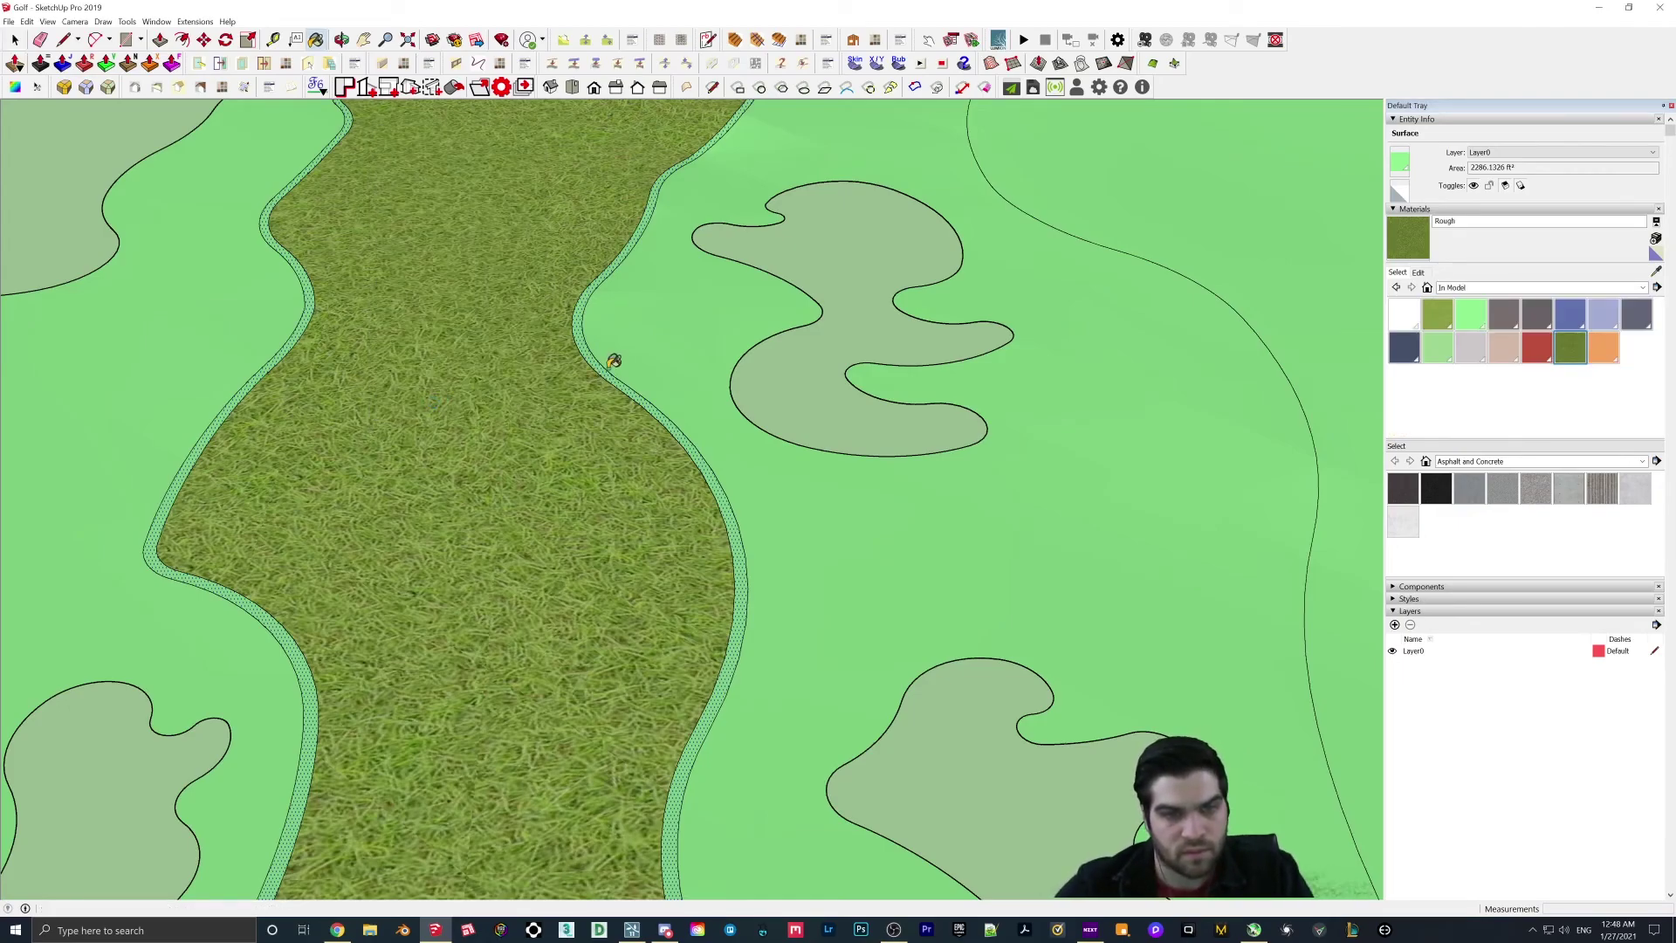
Step: Paint the border strip around the fairway with the Rough material
left_click(607, 364)
scroll(615, 361, "down", 5)
scroll(633, 393, "up", 8)
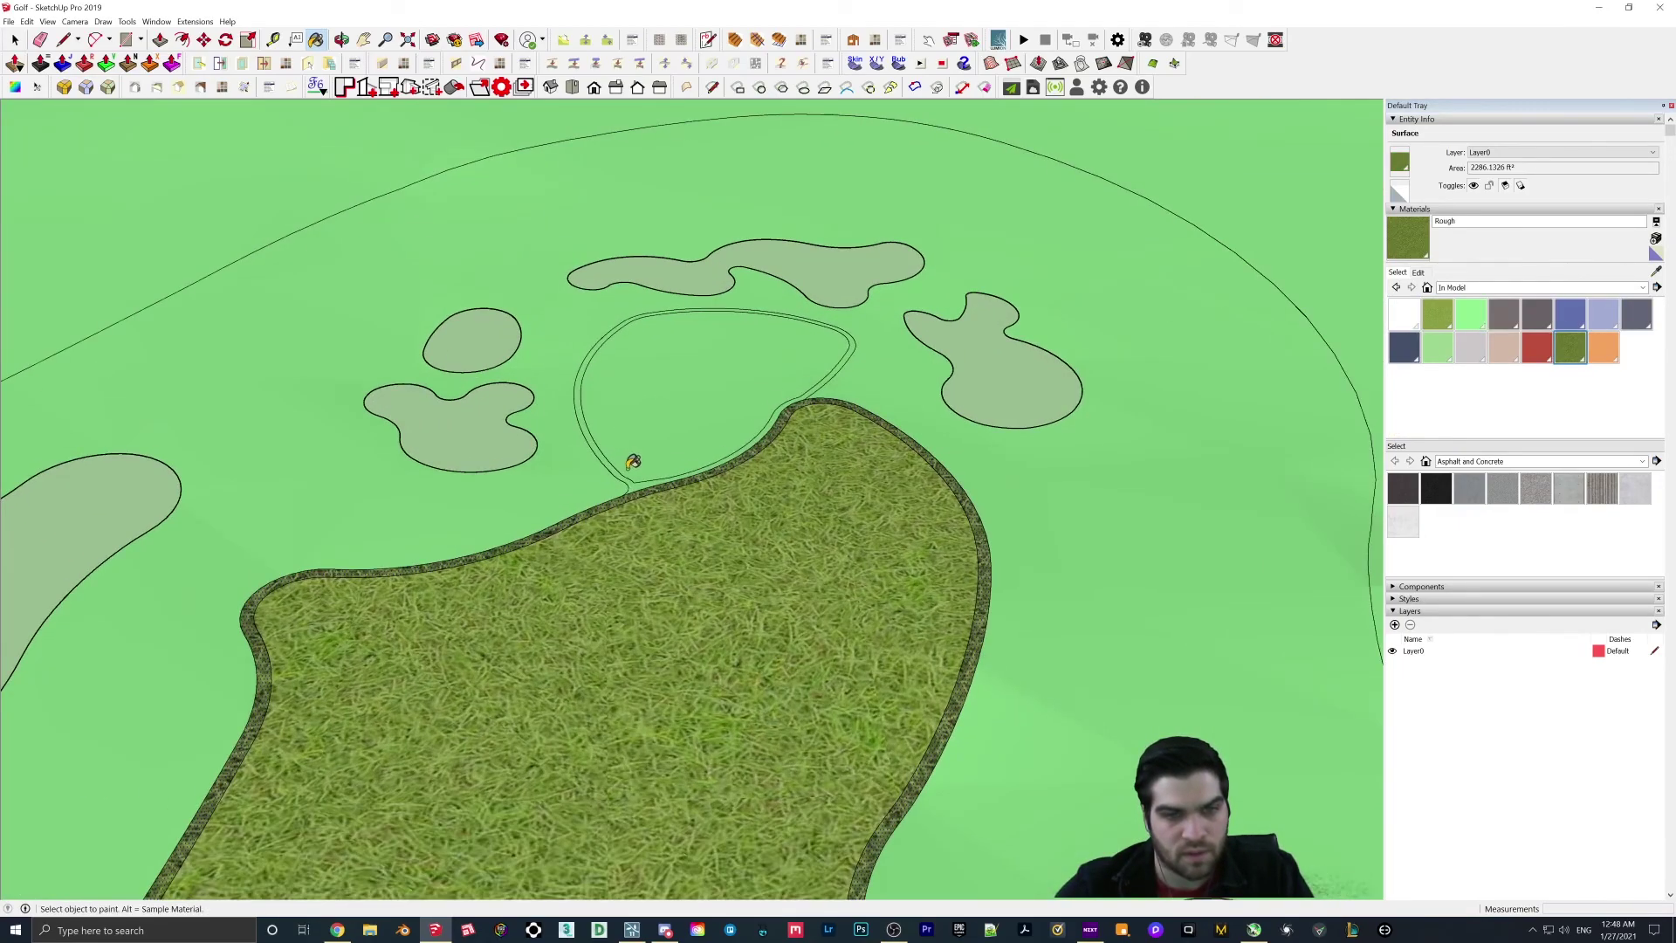
scroll(610, 468, "up", 5)
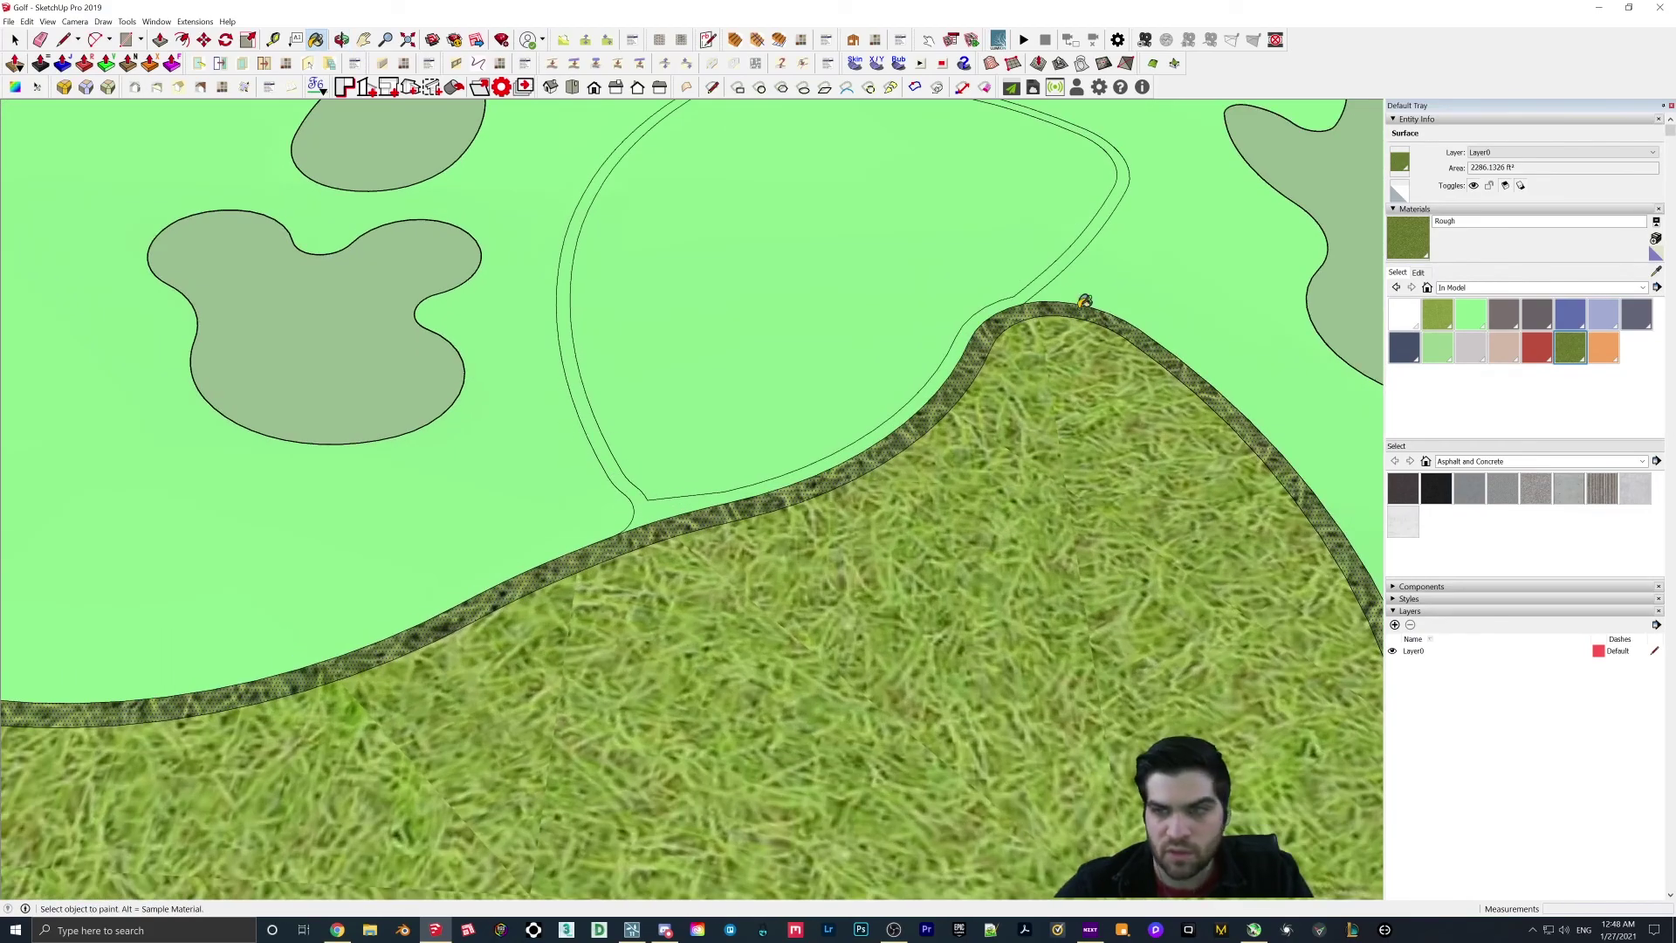
Step: Create a lighter variant of the Rough material named Fringe and paint the border strip around the green with it
left_click(1656, 238)
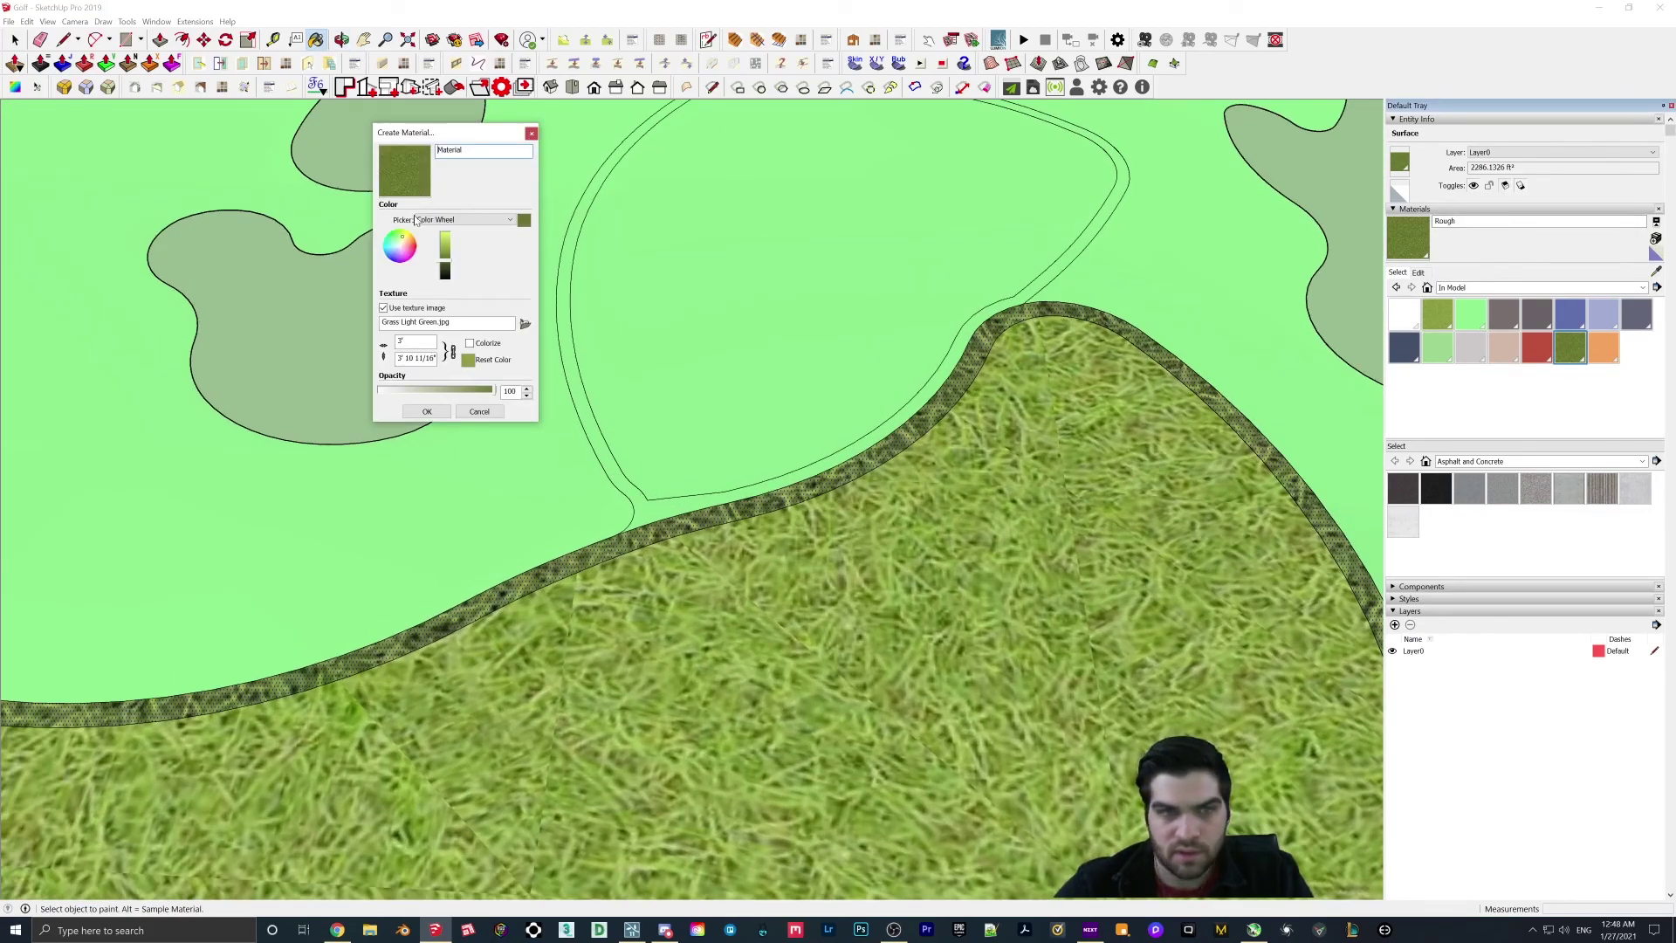
left_click(427, 411)
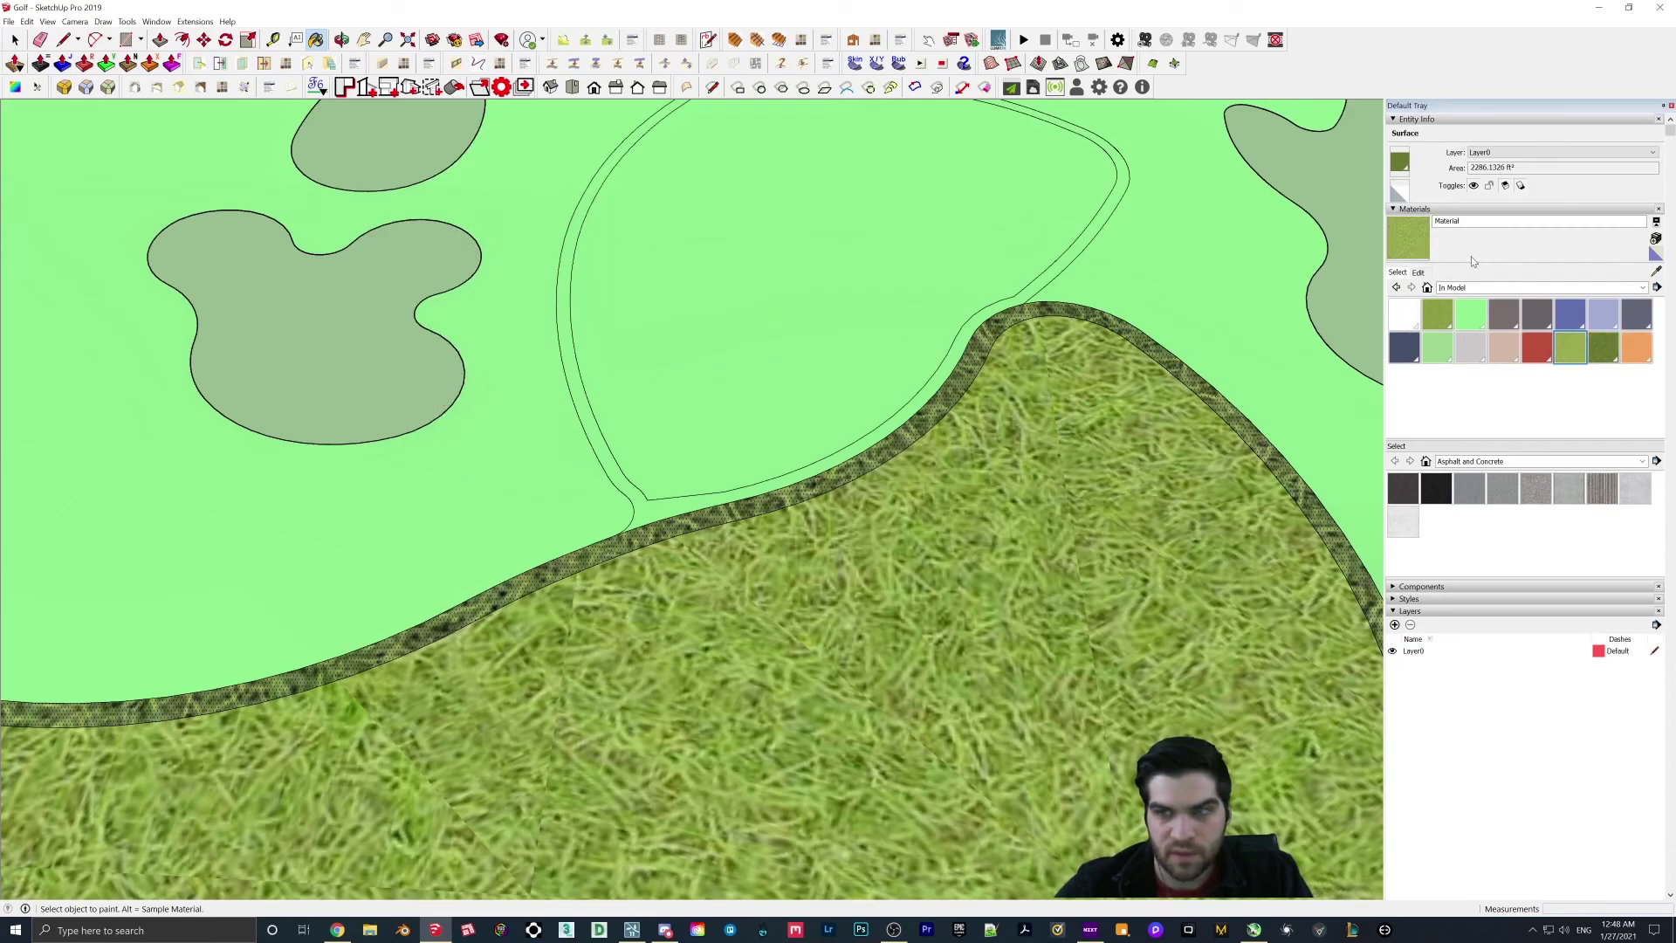
left_click(1484, 221)
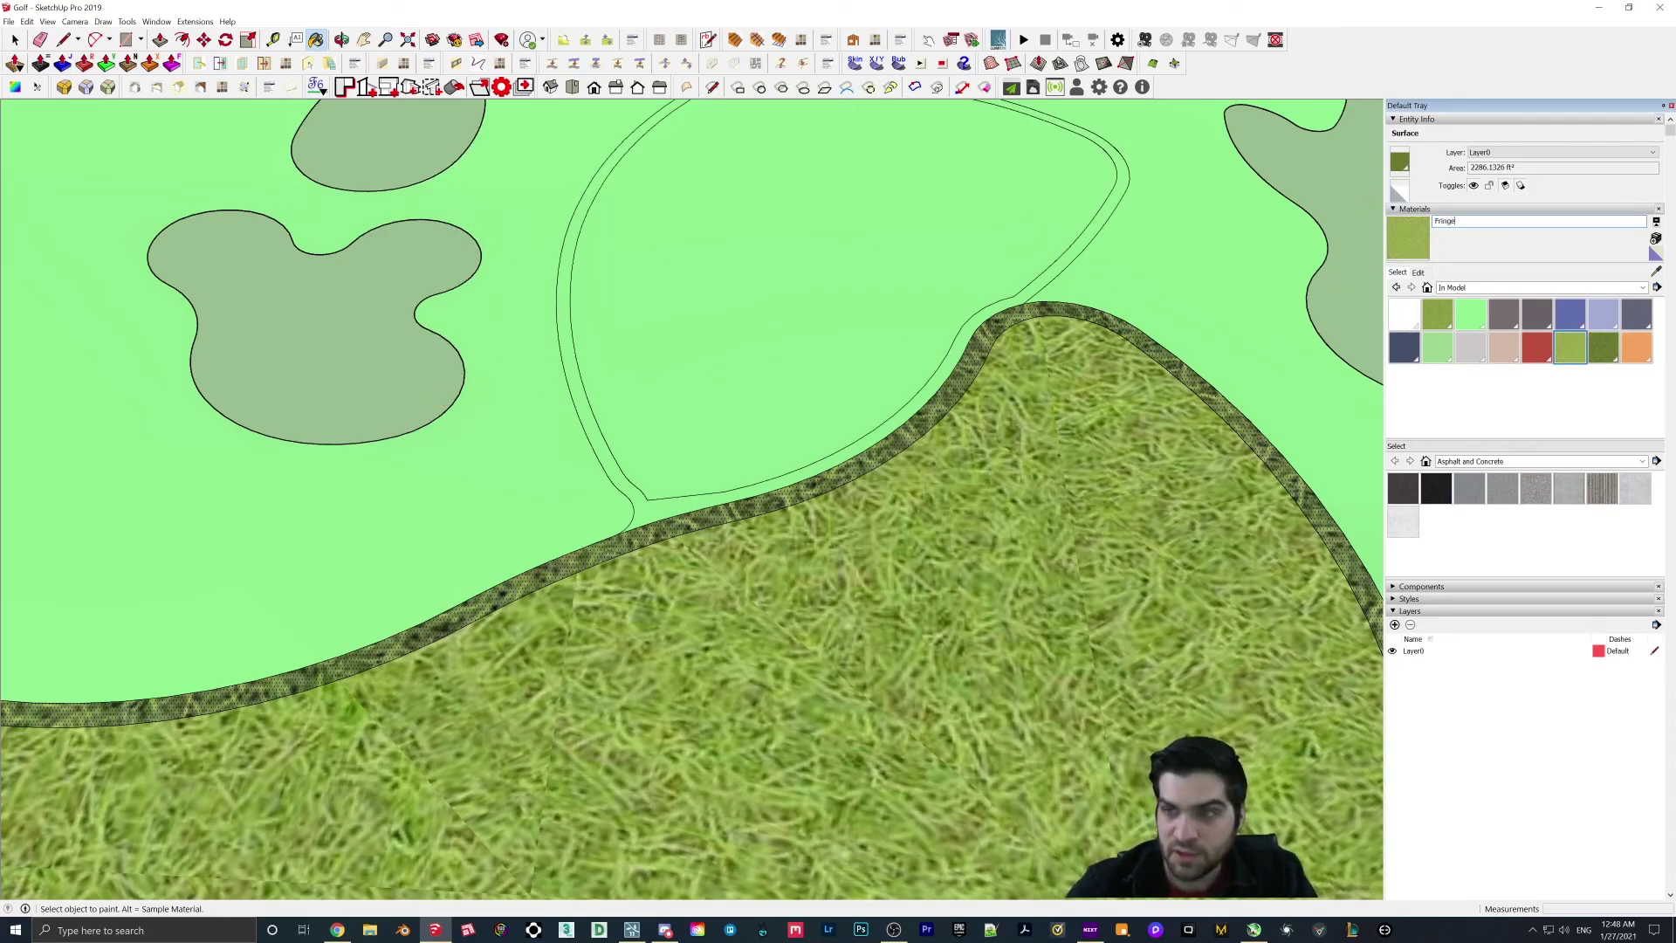
left_click(634, 484)
scroll(692, 449, "down", 5)
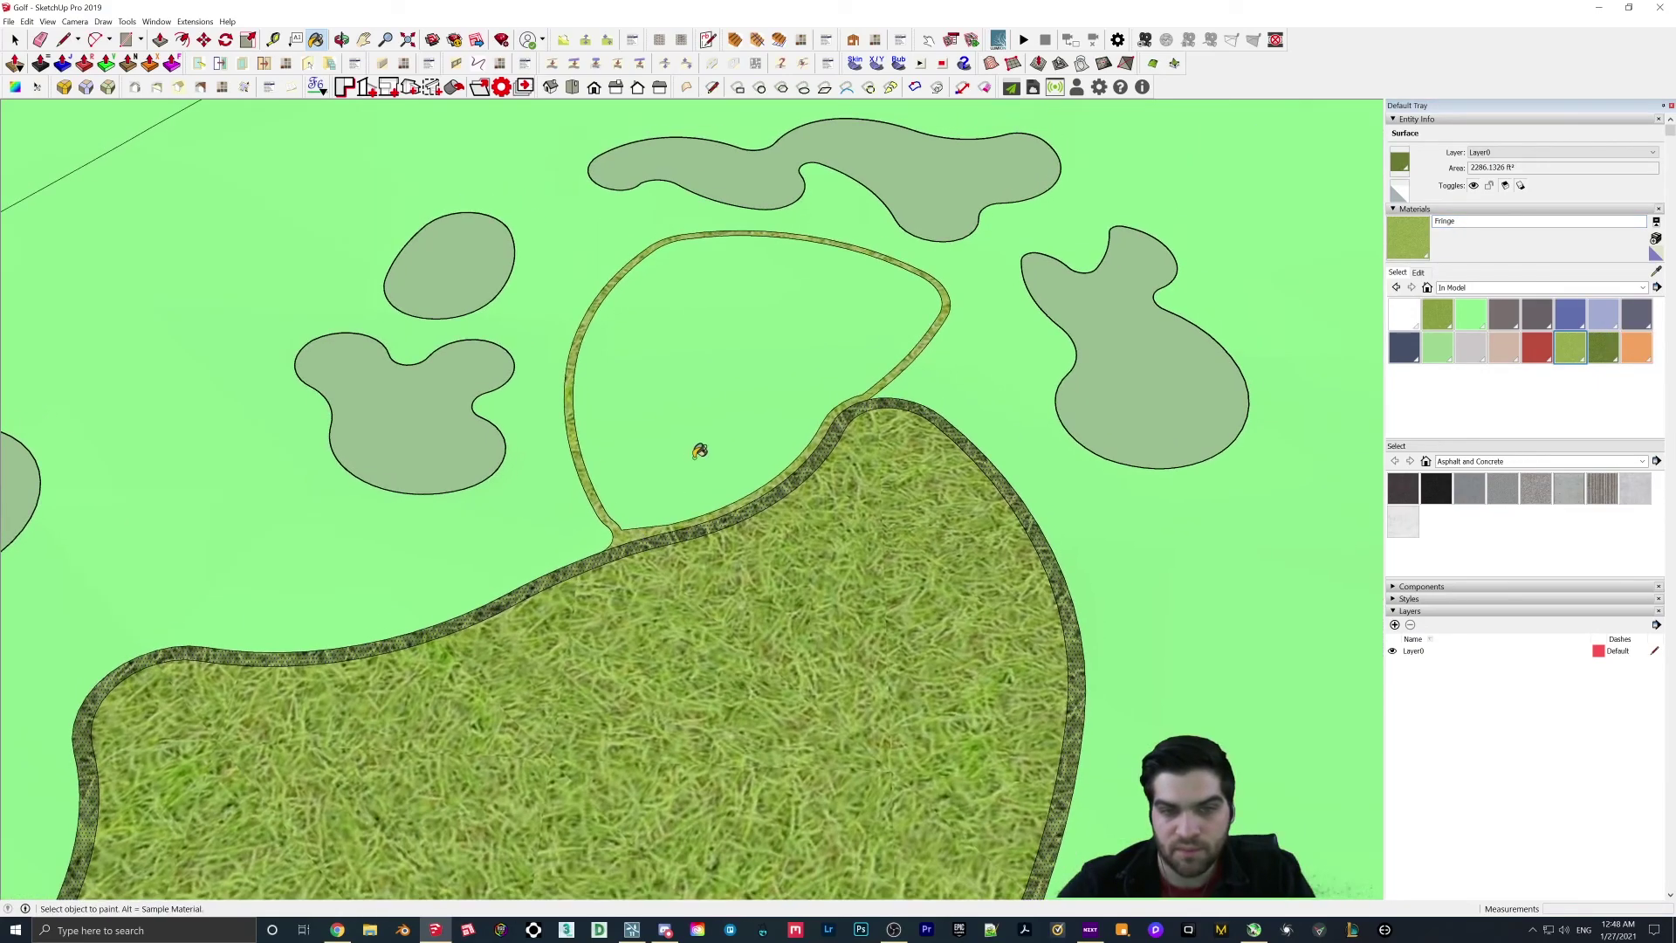
Step: Create a brighter yellow-green variant of the Fringe material named Green and paint the putting green's surface with it
scroll(741, 422, "up", 2)
left_click(1656, 238)
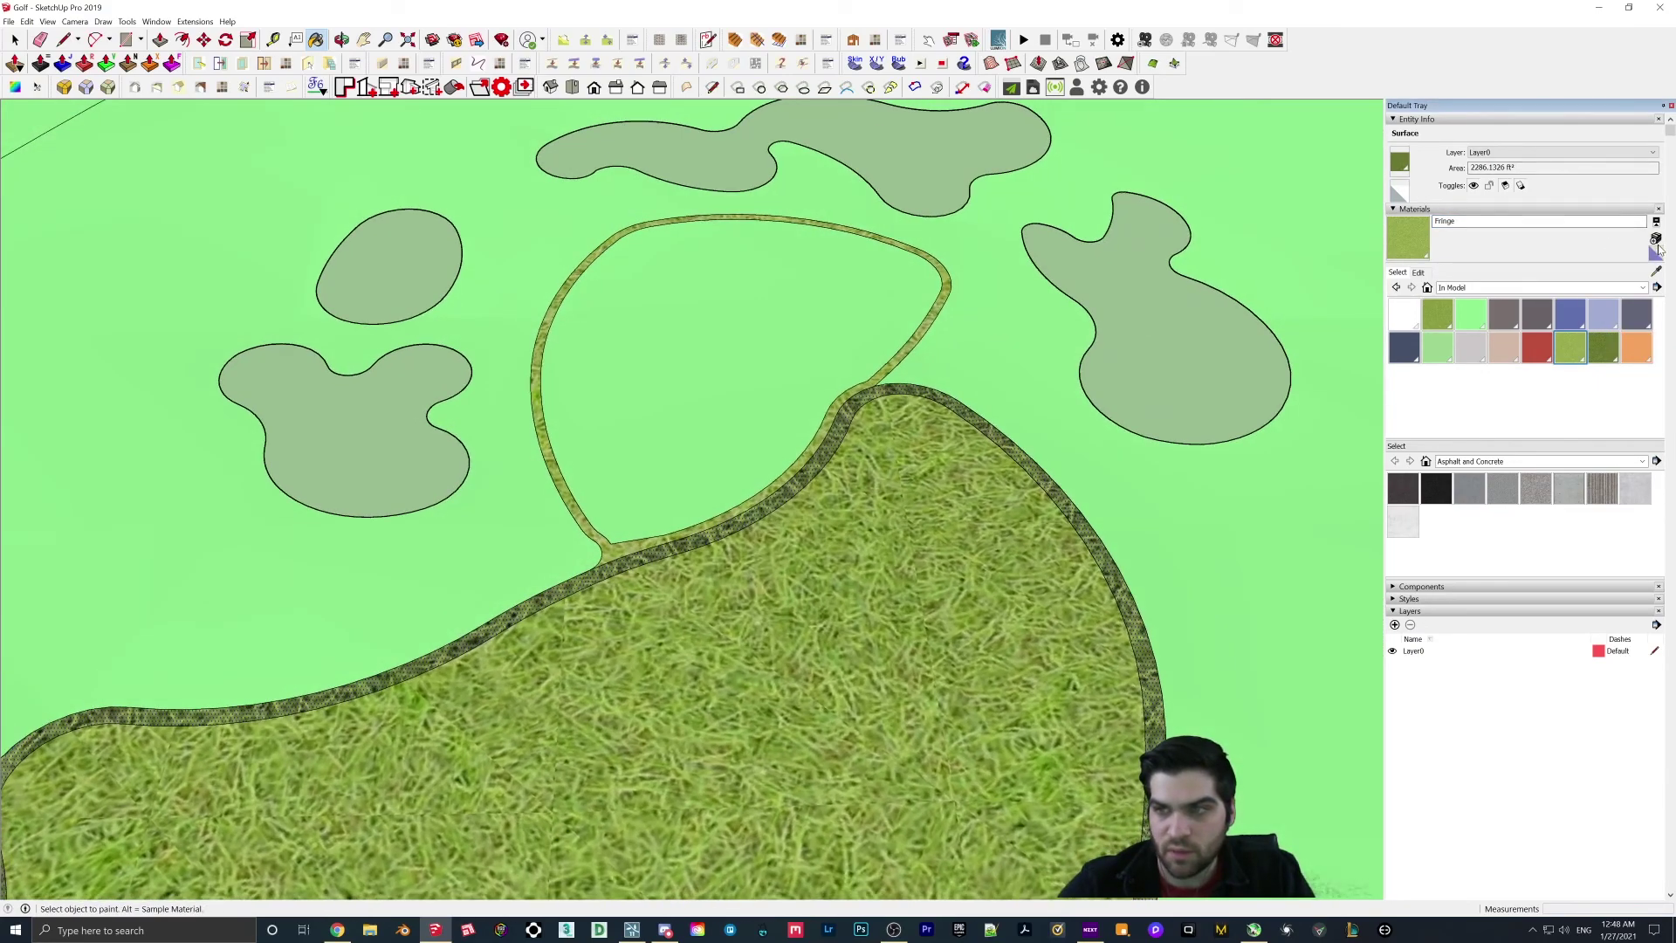
left_click(531, 133)
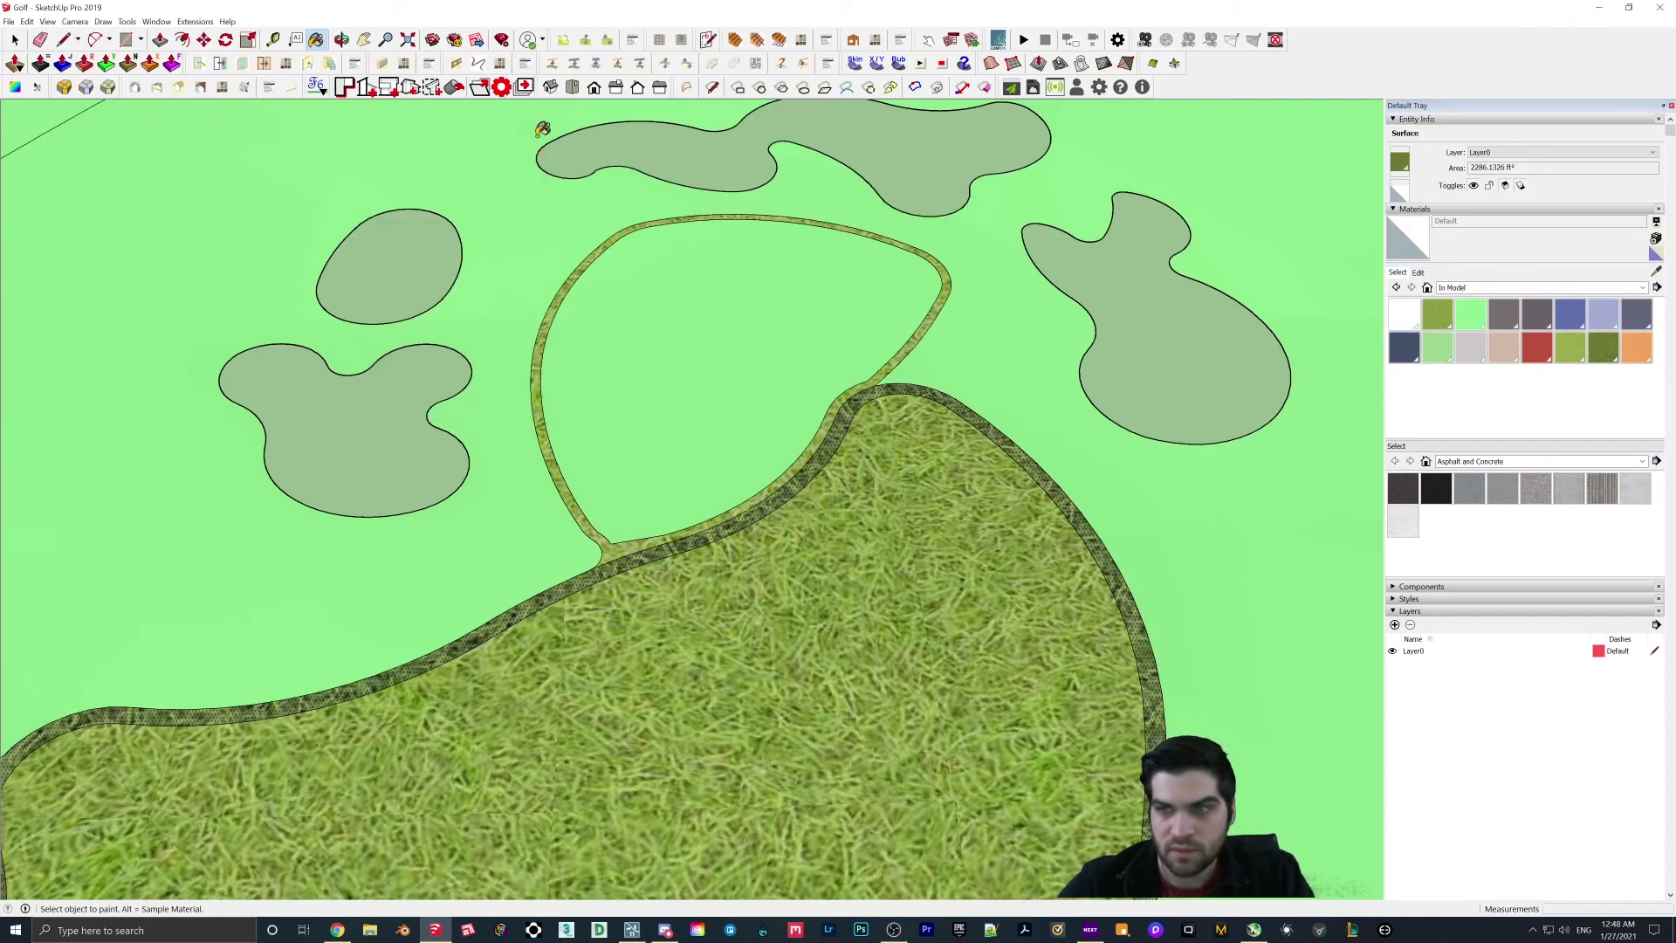
left_click(638, 537)
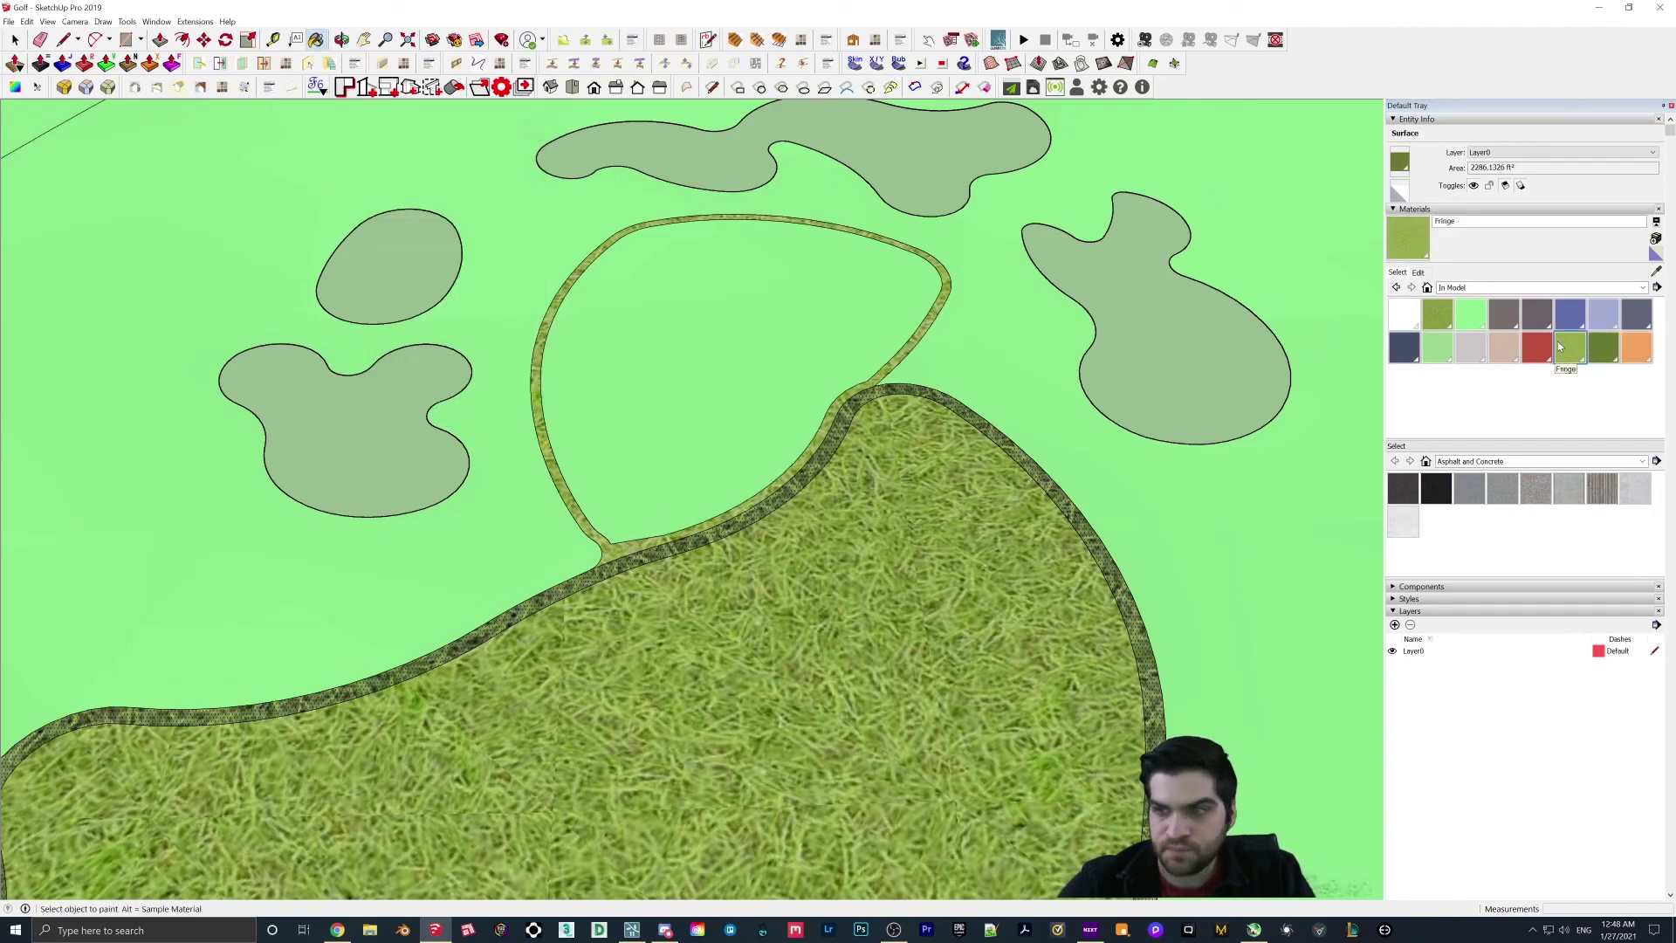
left_click(1656, 239)
left_click(445, 241)
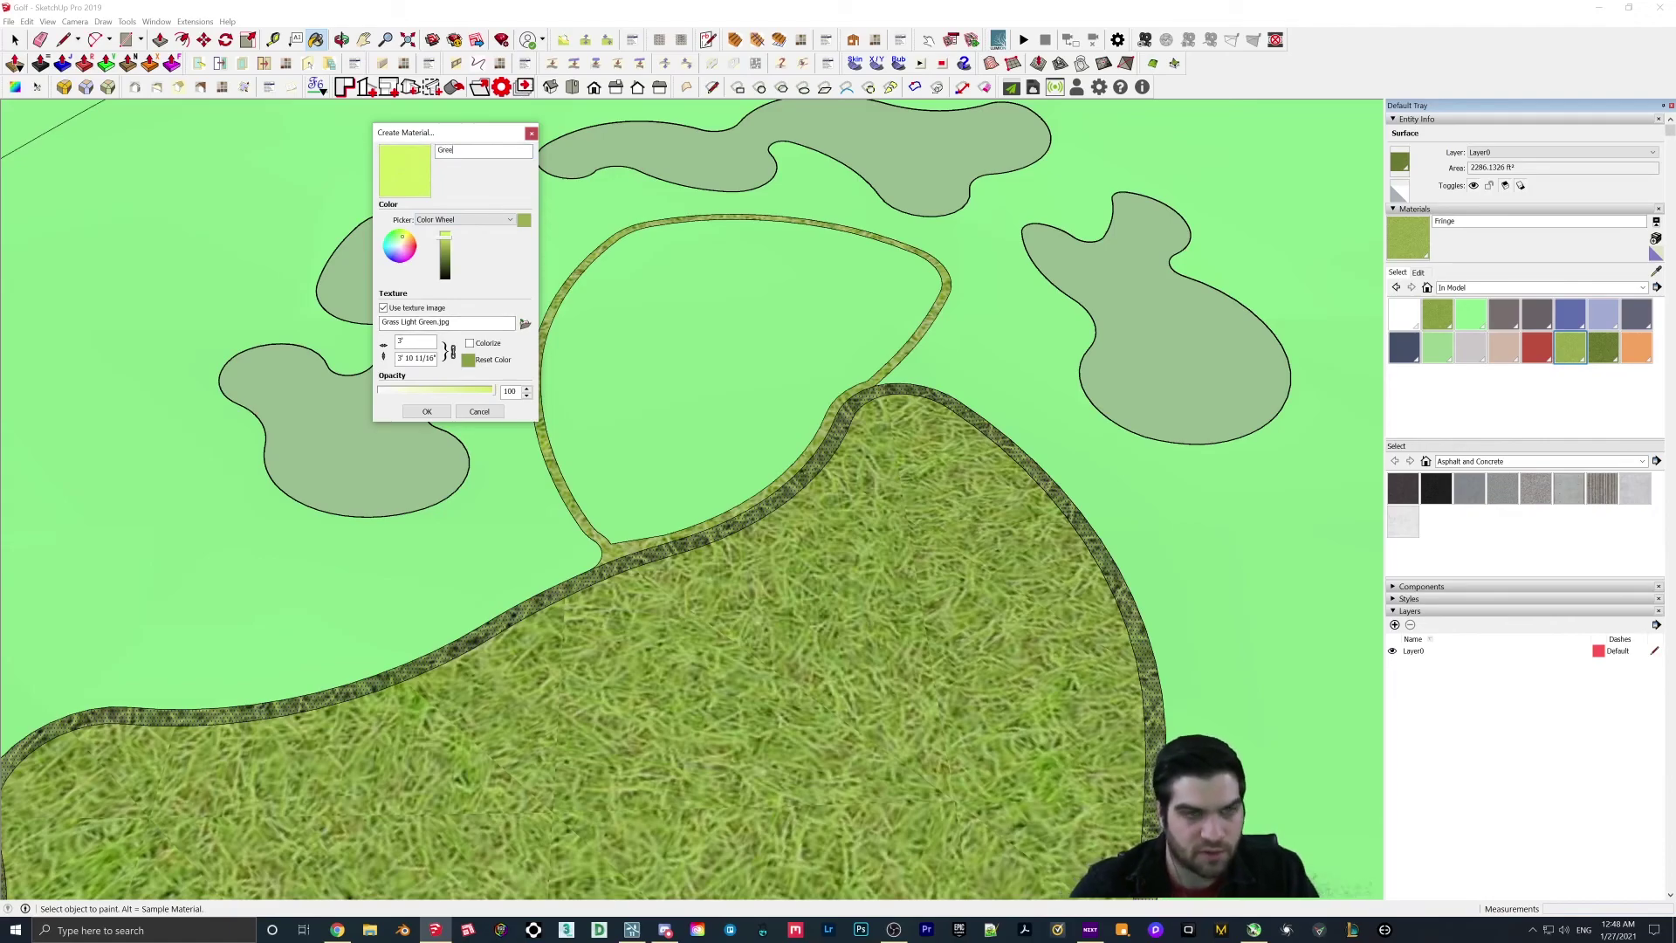
left_click(411, 411)
left_click(681, 389)
scroll(672, 381, "down", 10)
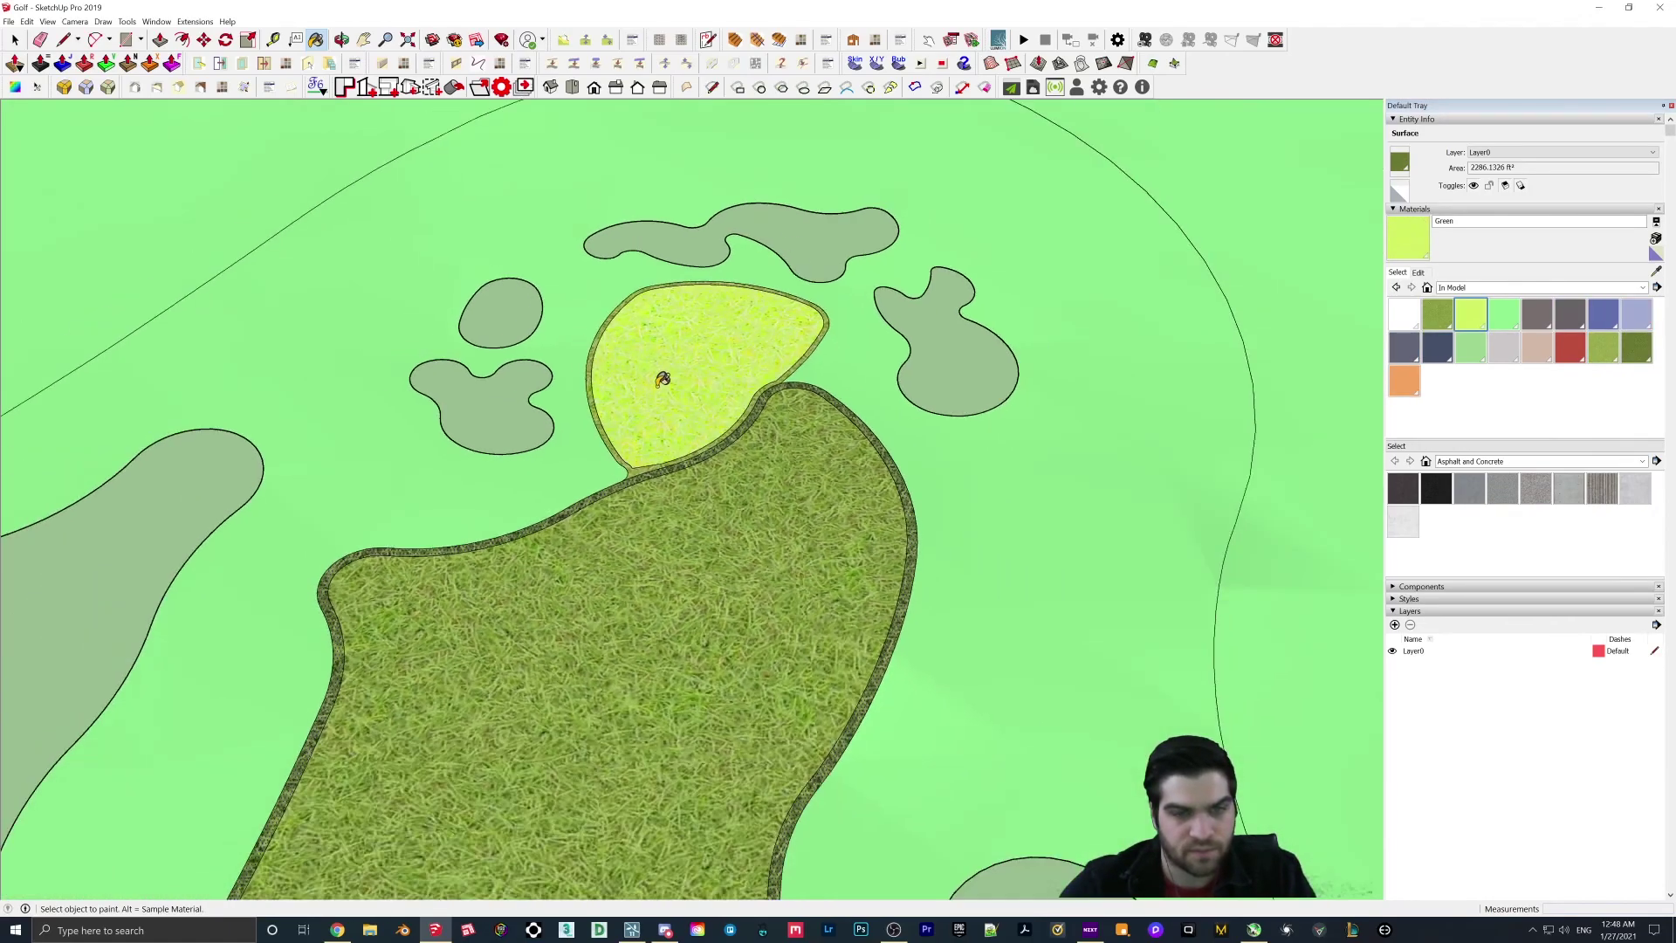
Step: Sample the Fringe material from the border strip around the green
mouse_move(726, 403)
middle_mouse_down()
mouse_move(646, 533)
mouse_move(610, 406)
mouse_move(655, 588)
mouse_move(646, 536)
middle_mouse_up()
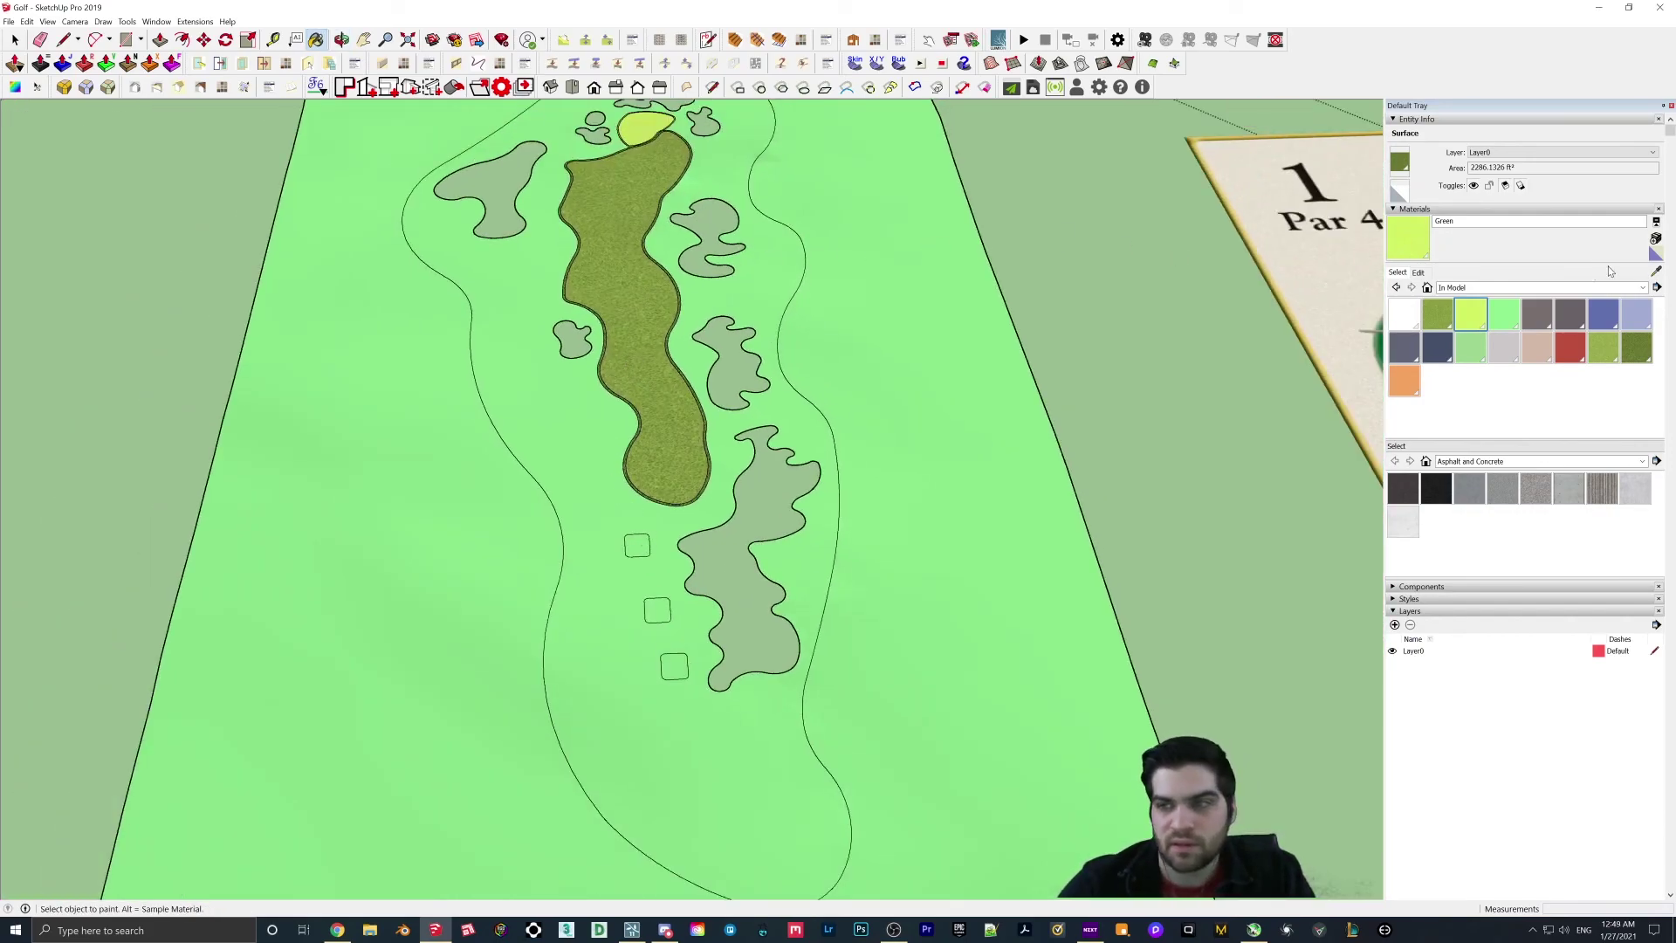
scroll(627, 139, "up", 6)
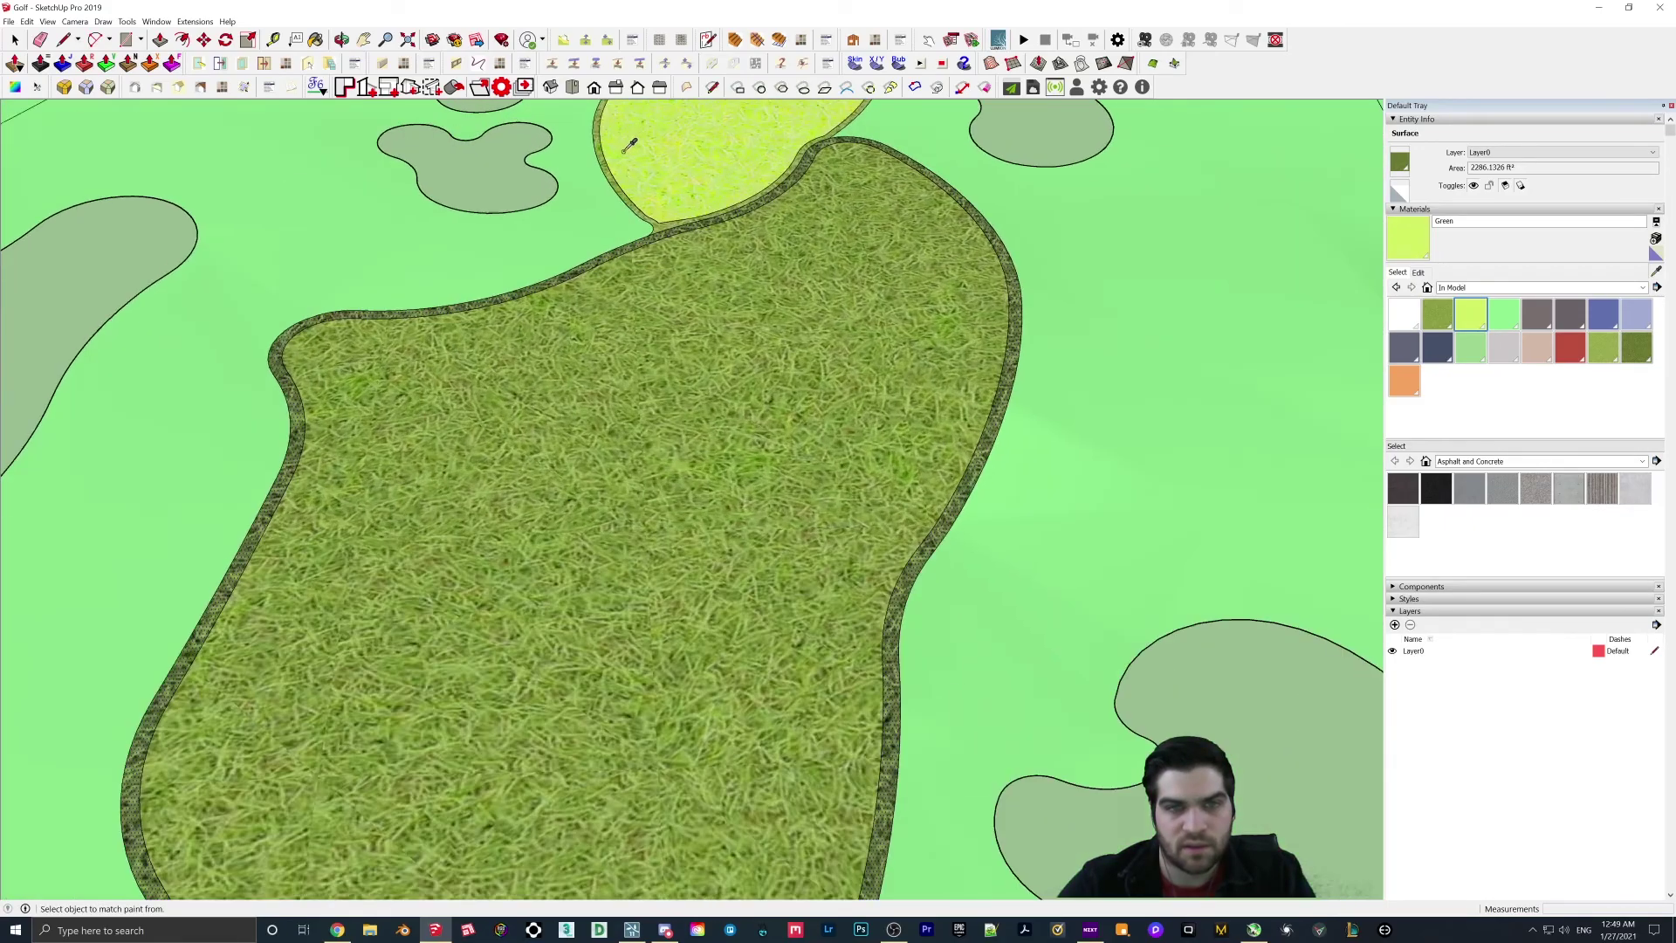
scroll(624, 152, "up", 3)
left_click(601, 175, "alt")
scroll(637, 159, "down", 6)
scroll(659, 326, "down", 3)
middle_click_drag(674, 716, 711, 442, "shift")
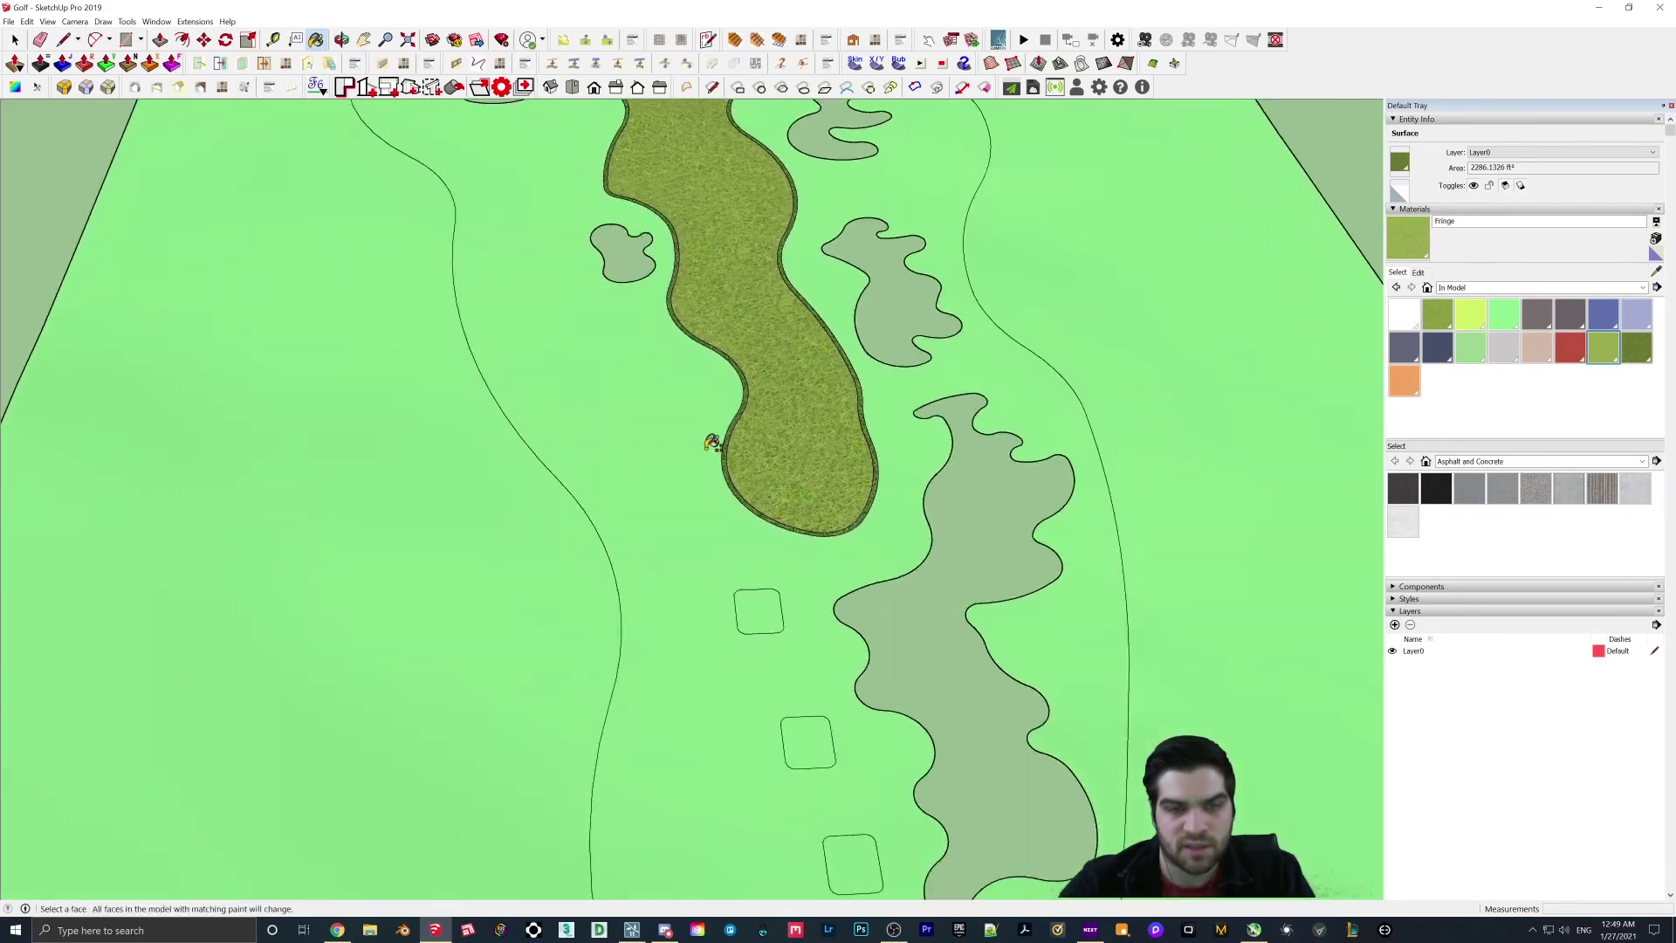
scroll(715, 416, "up", 3)
middle_click_drag(758, 586, 602, 351, "shift")
Step: Try to offset the outline of the tee box nearest the fairway inward by about 1' 5"
left_click(15, 40)
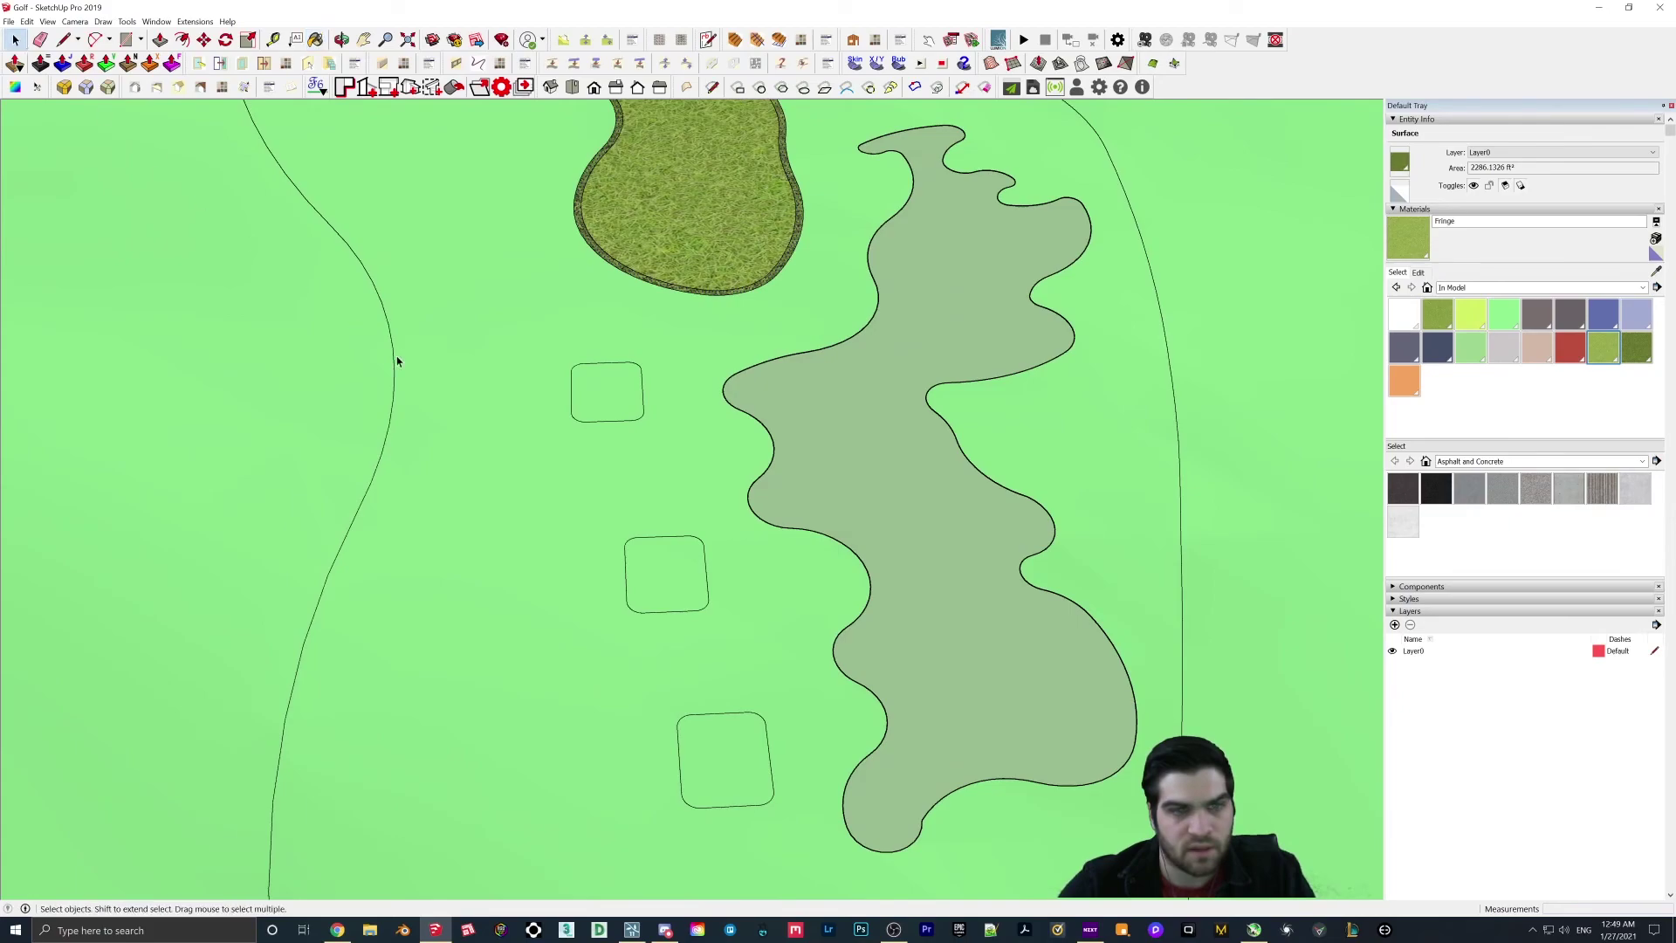
scroll(489, 393, "up", 1)
left_click(636, 389)
left_click(914, 86)
left_click(633, 386)
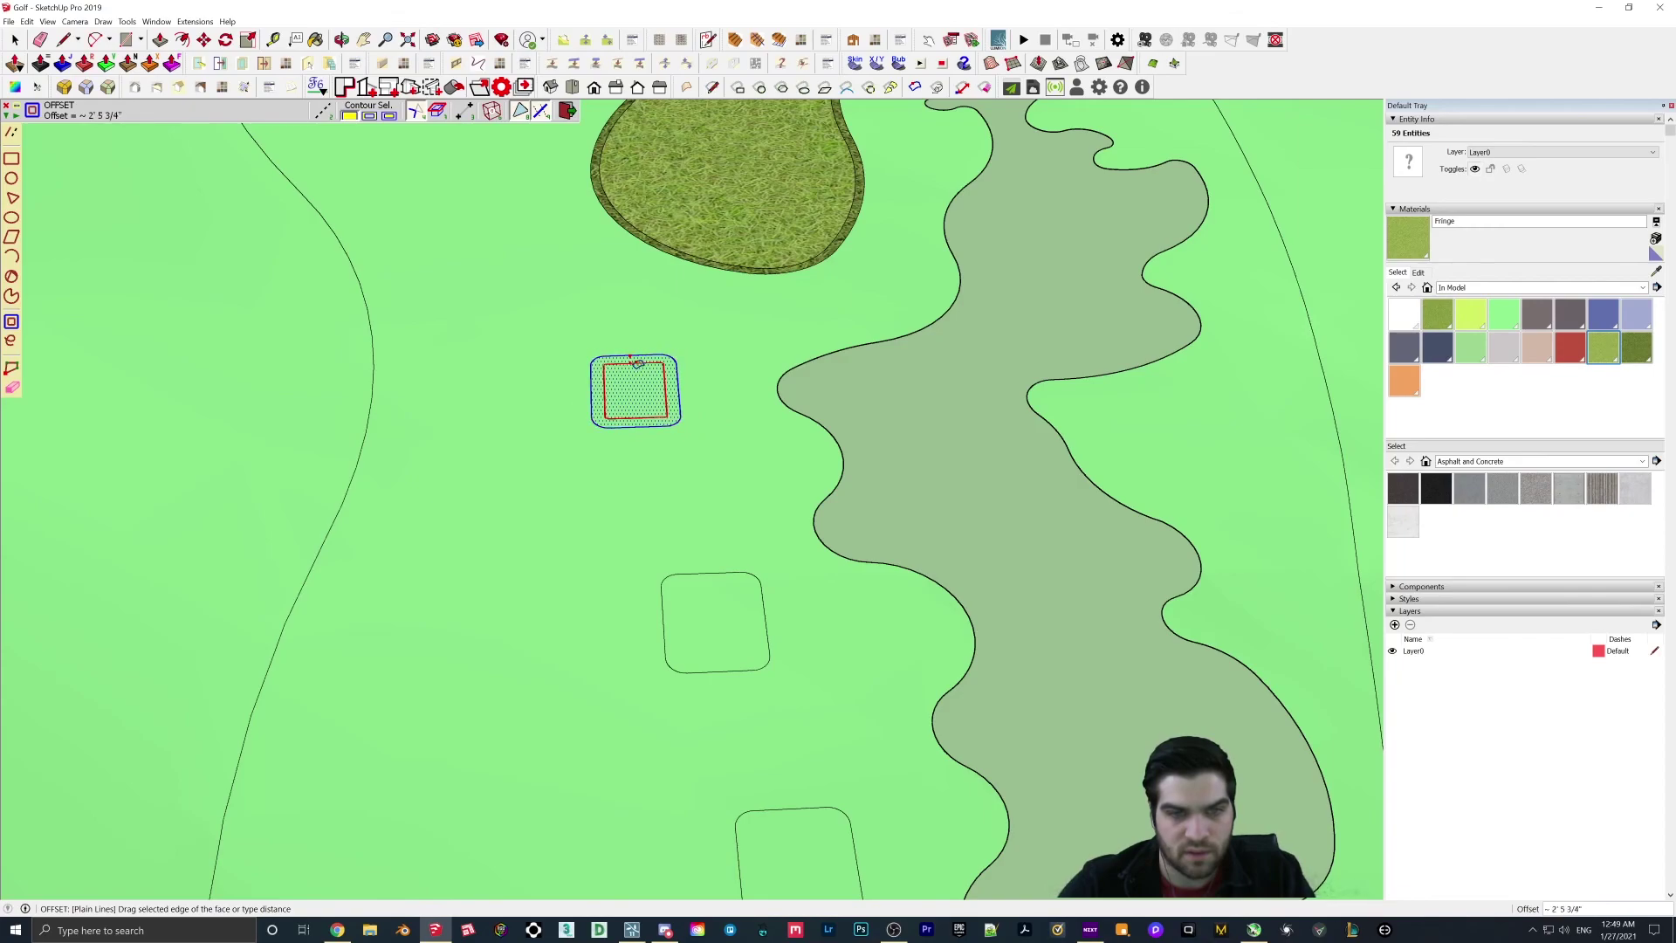
left_click_drag(636, 362, 625, 372)
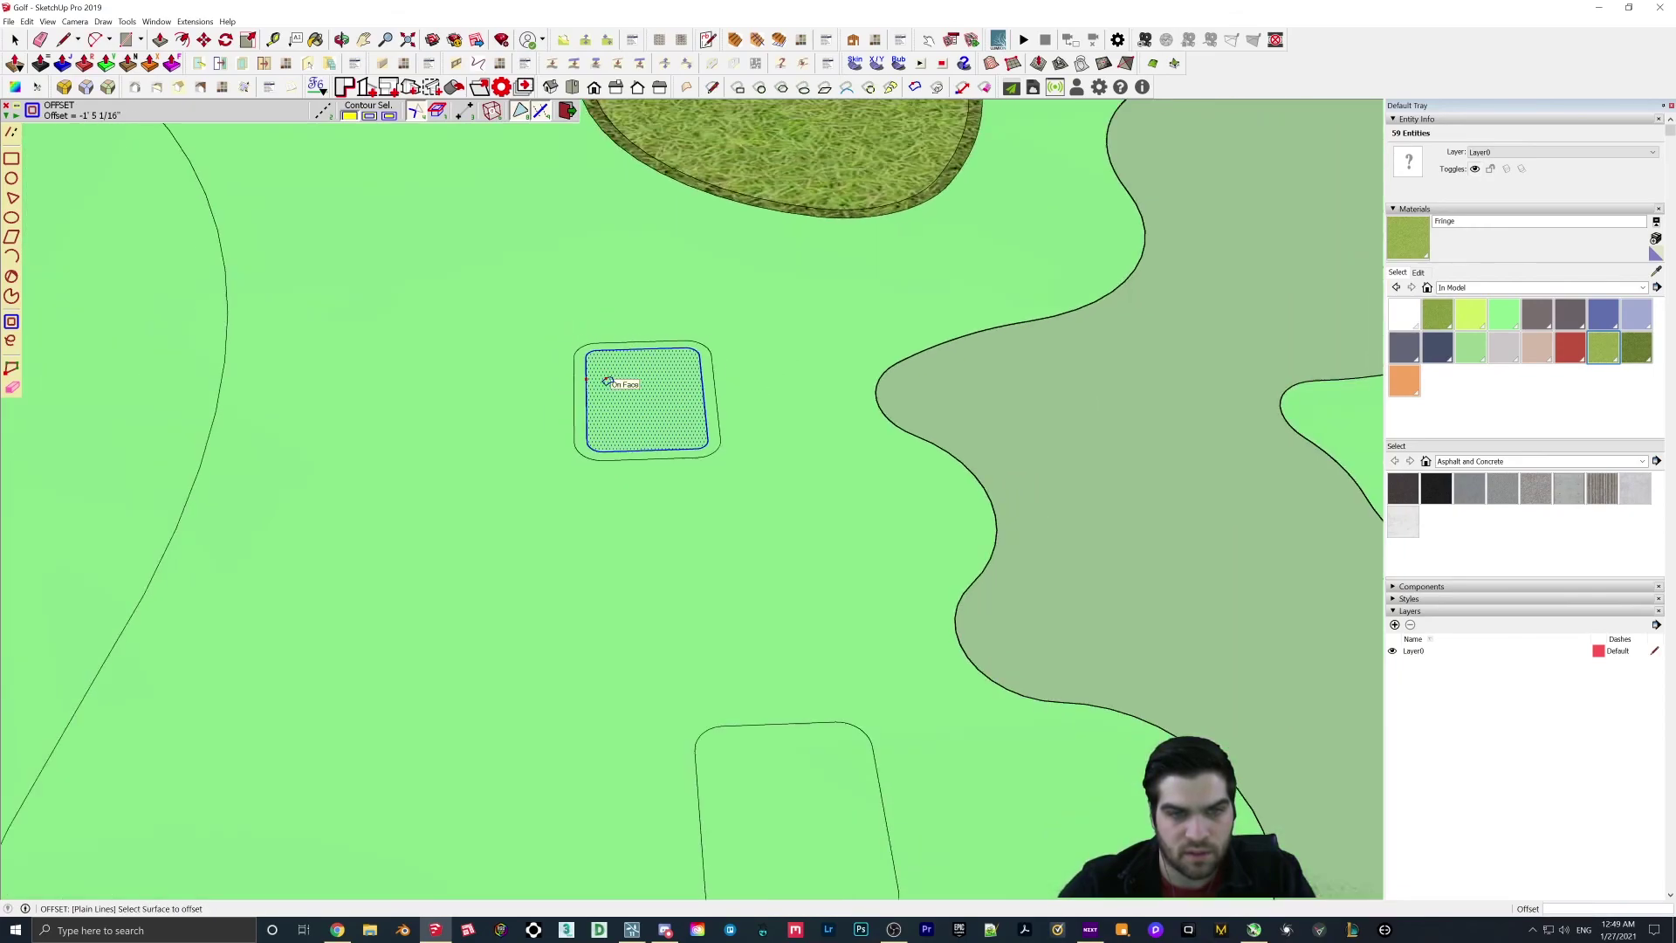
scroll(602, 377, "up", 5)
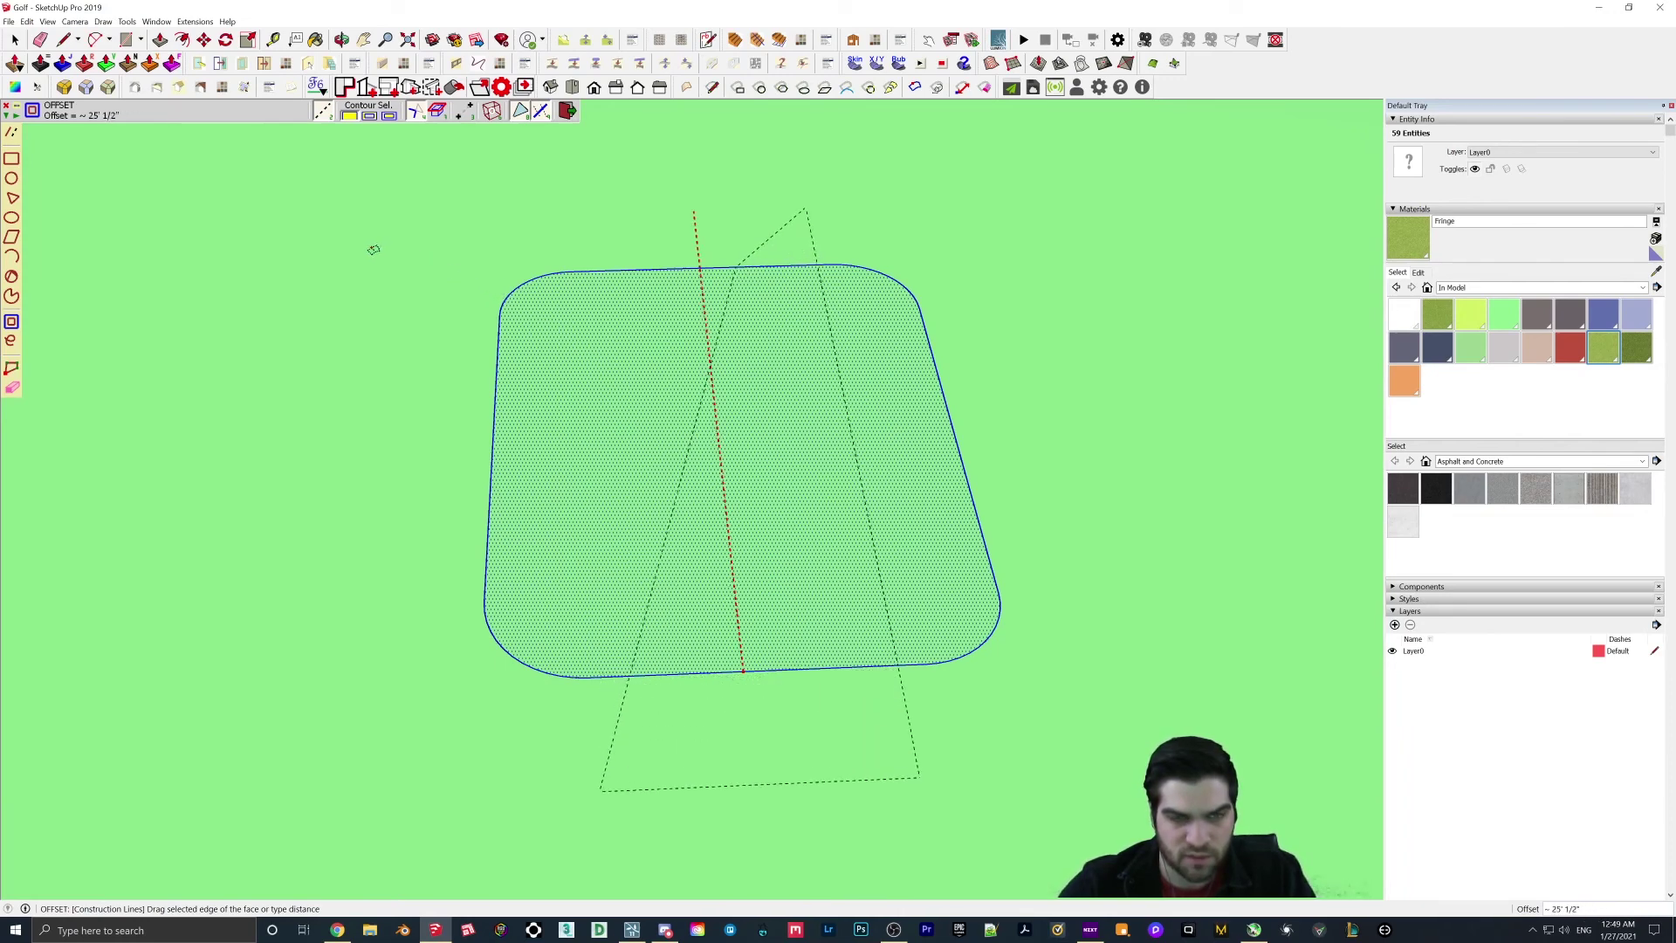
key("ctrl+z")
Step: Offset the outline of the tee box nearest the fairway inward by about 10 inches
left_click(702, 384)
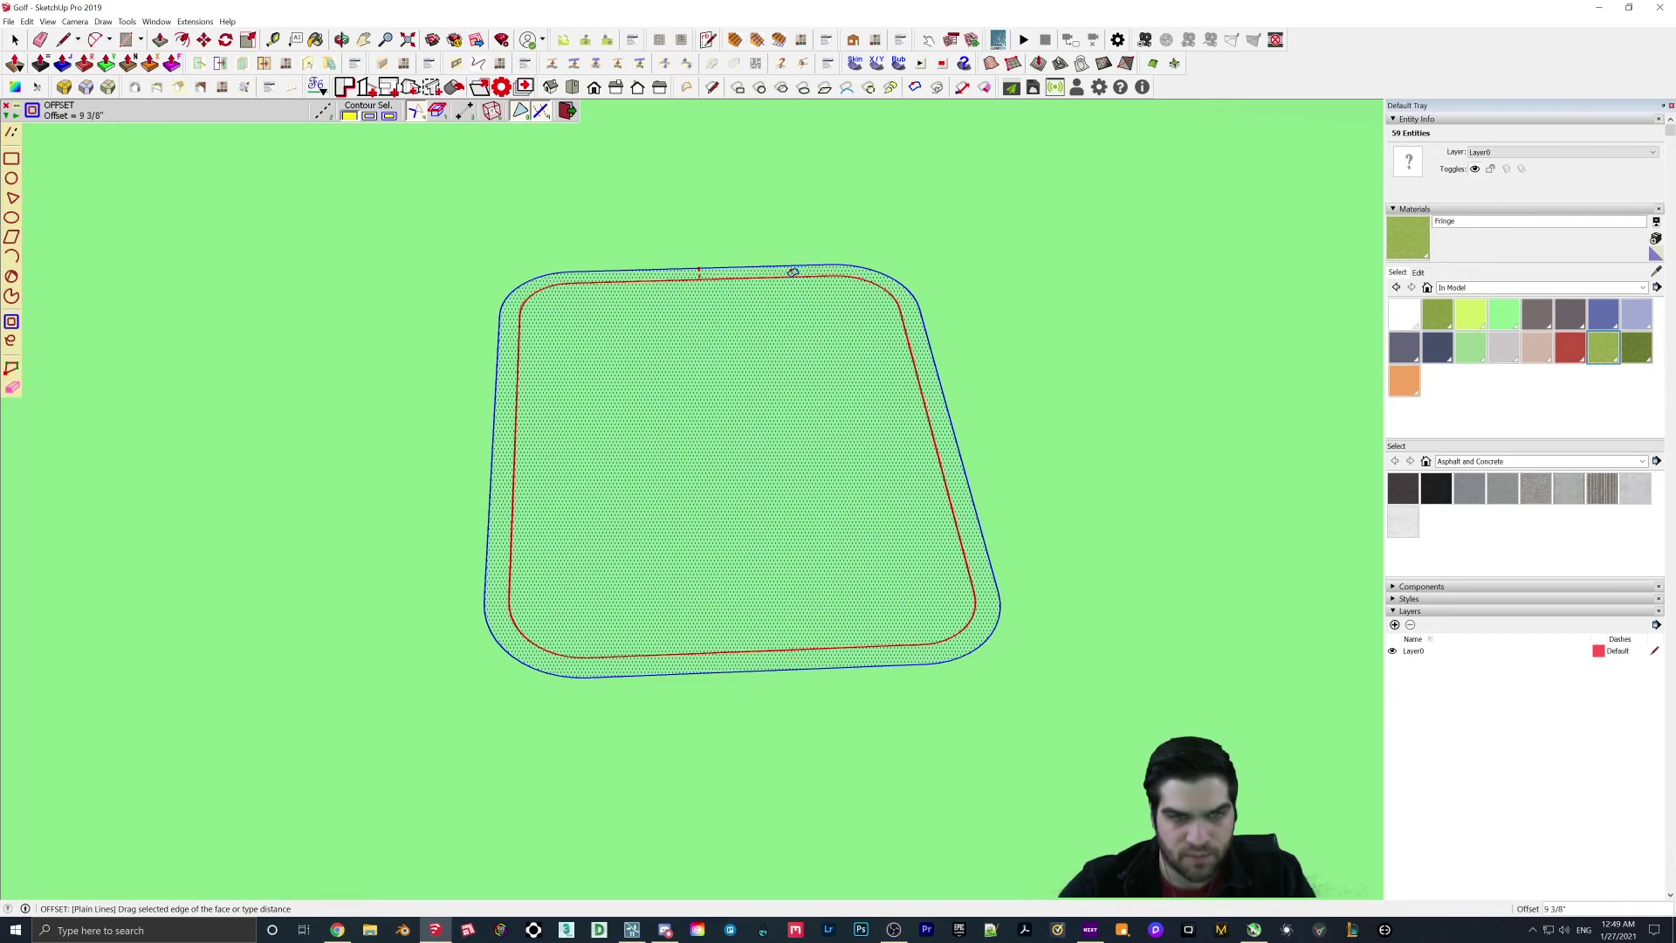
left_click(792, 274)
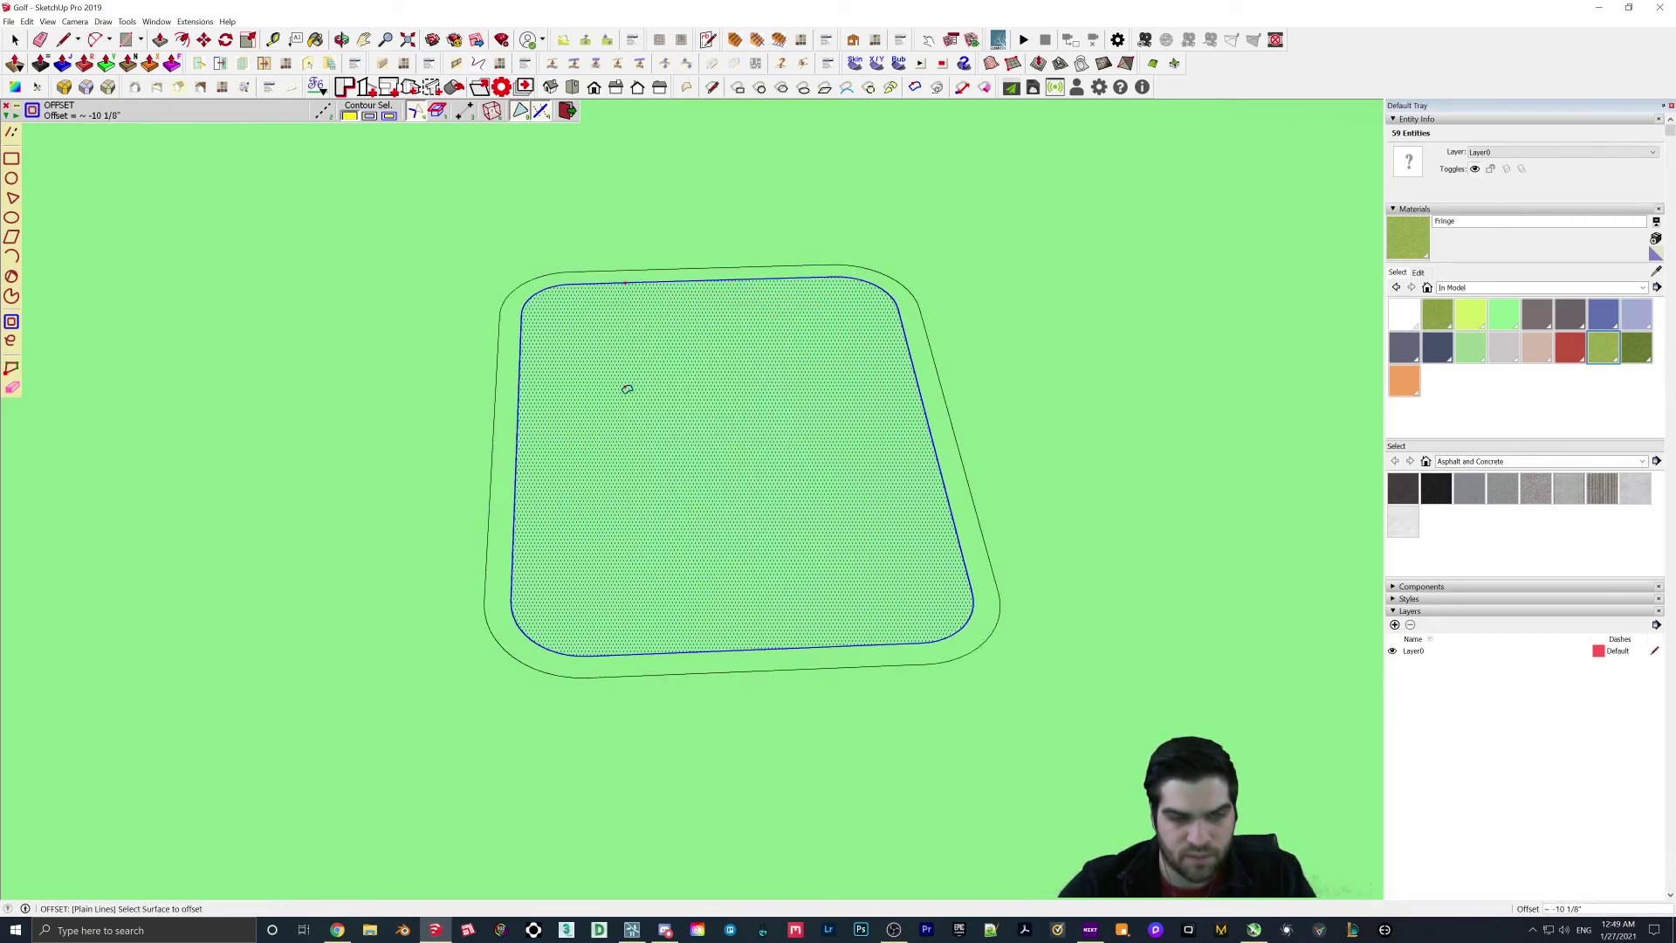
scroll(625, 385, "down", 6)
scroll(604, 384, "up", 4)
key("b")
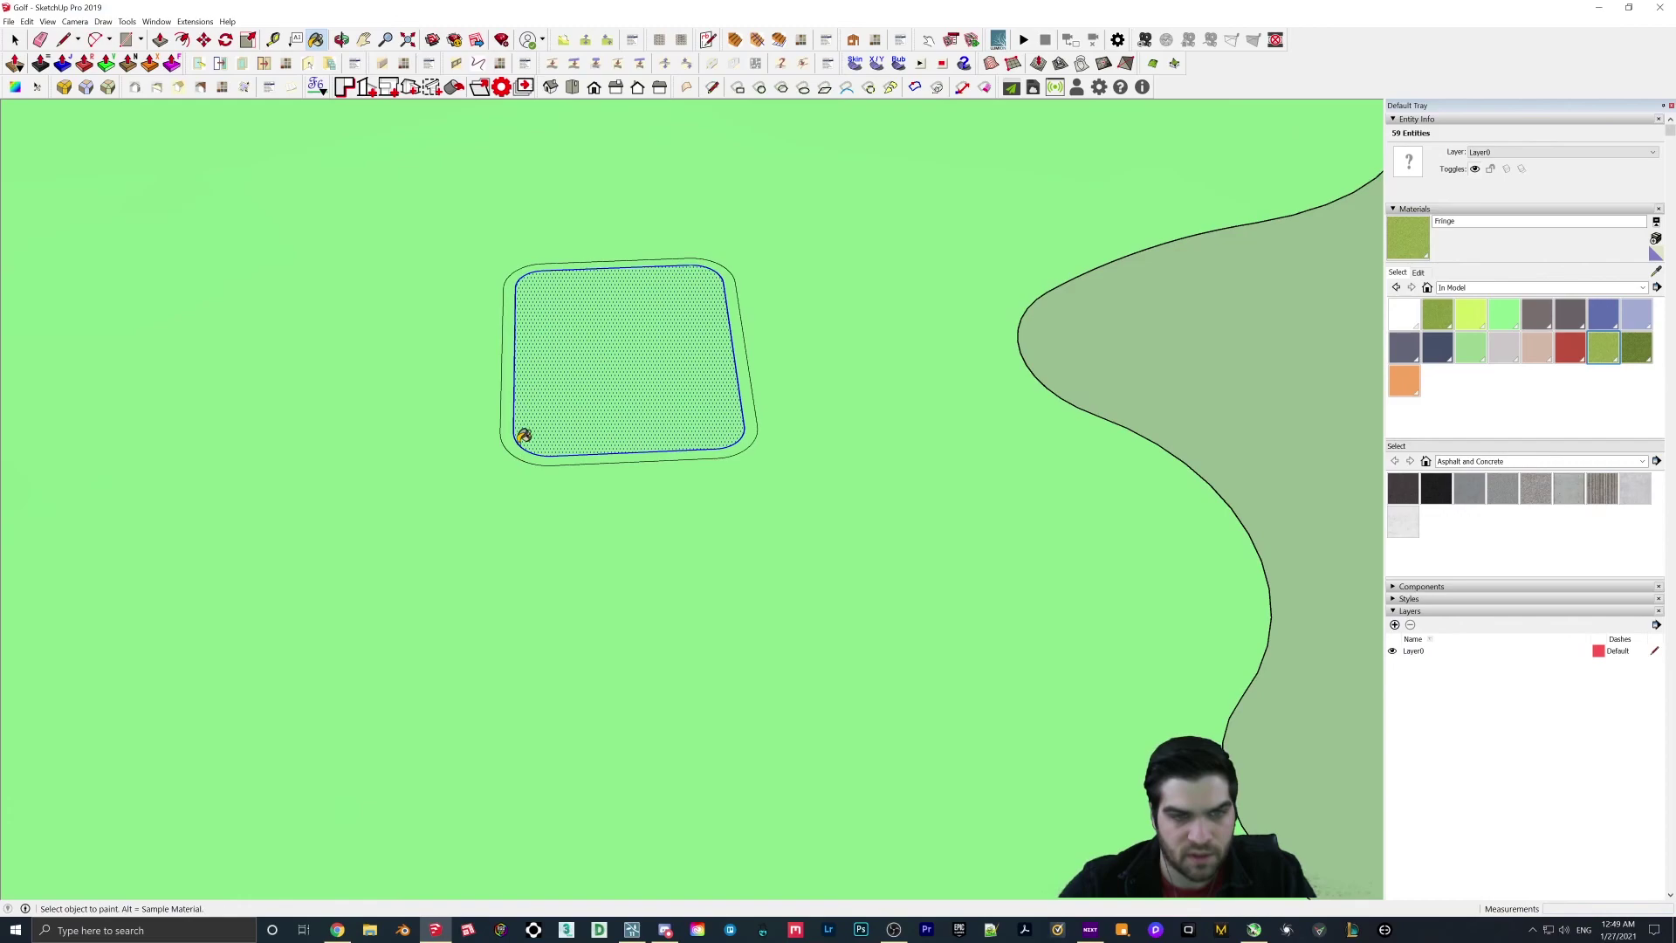
Step: Offset the middle tee box's outline inward to form a narrow border strip
scroll(524, 434, "down", 5)
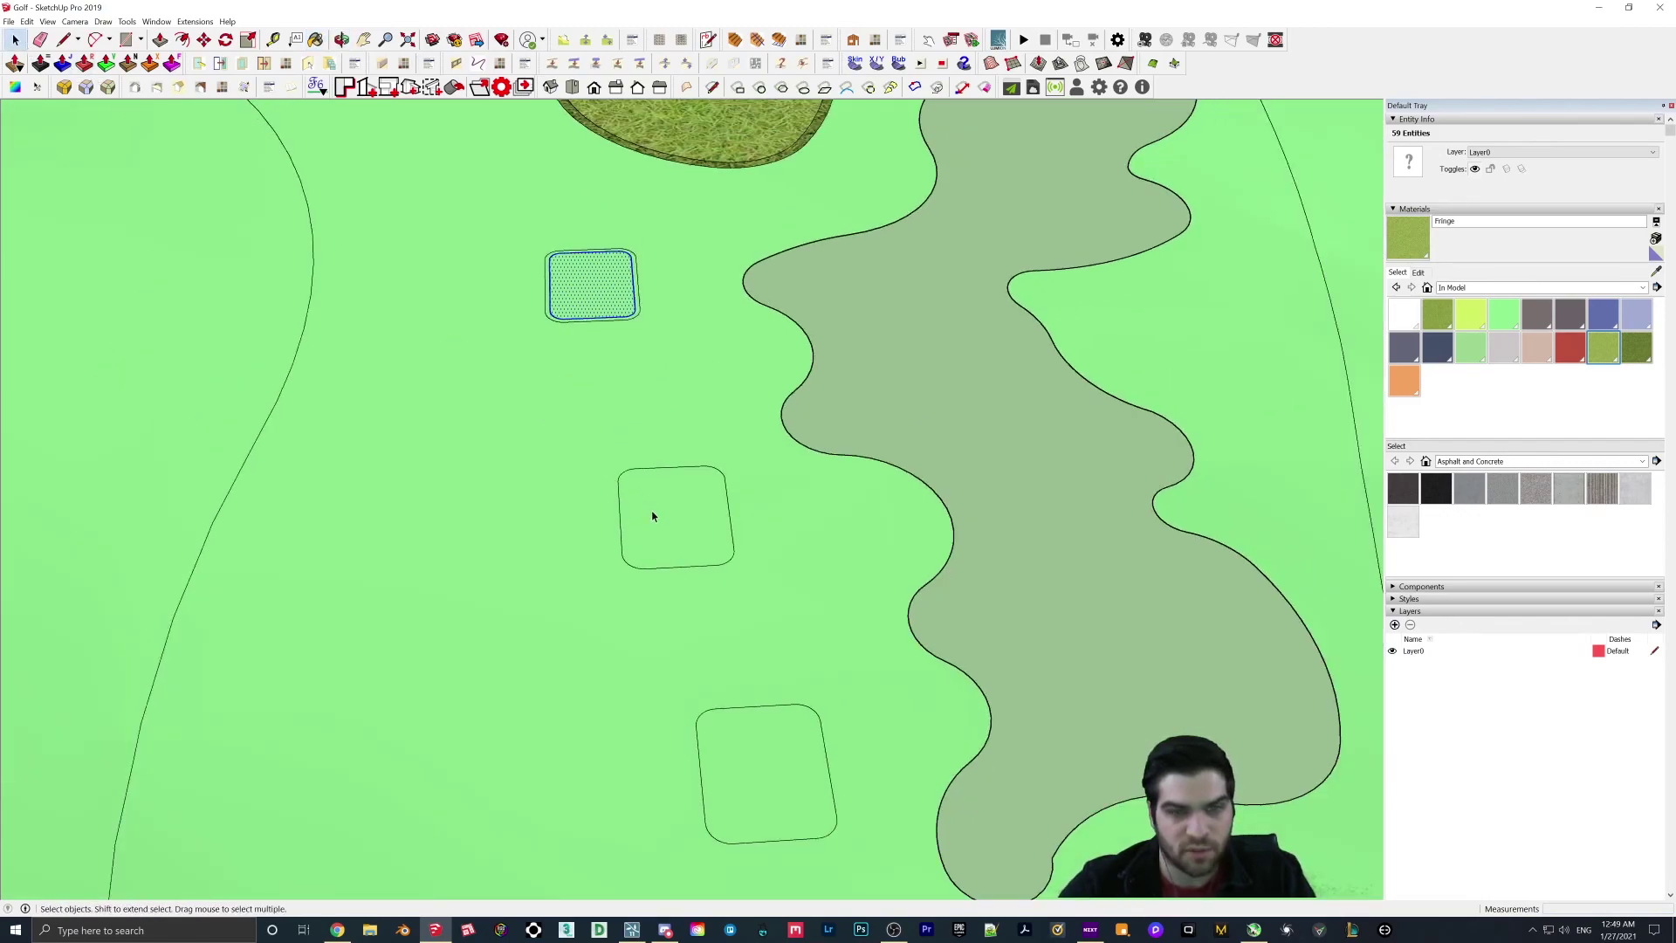
double_click(652, 516)
key("f")
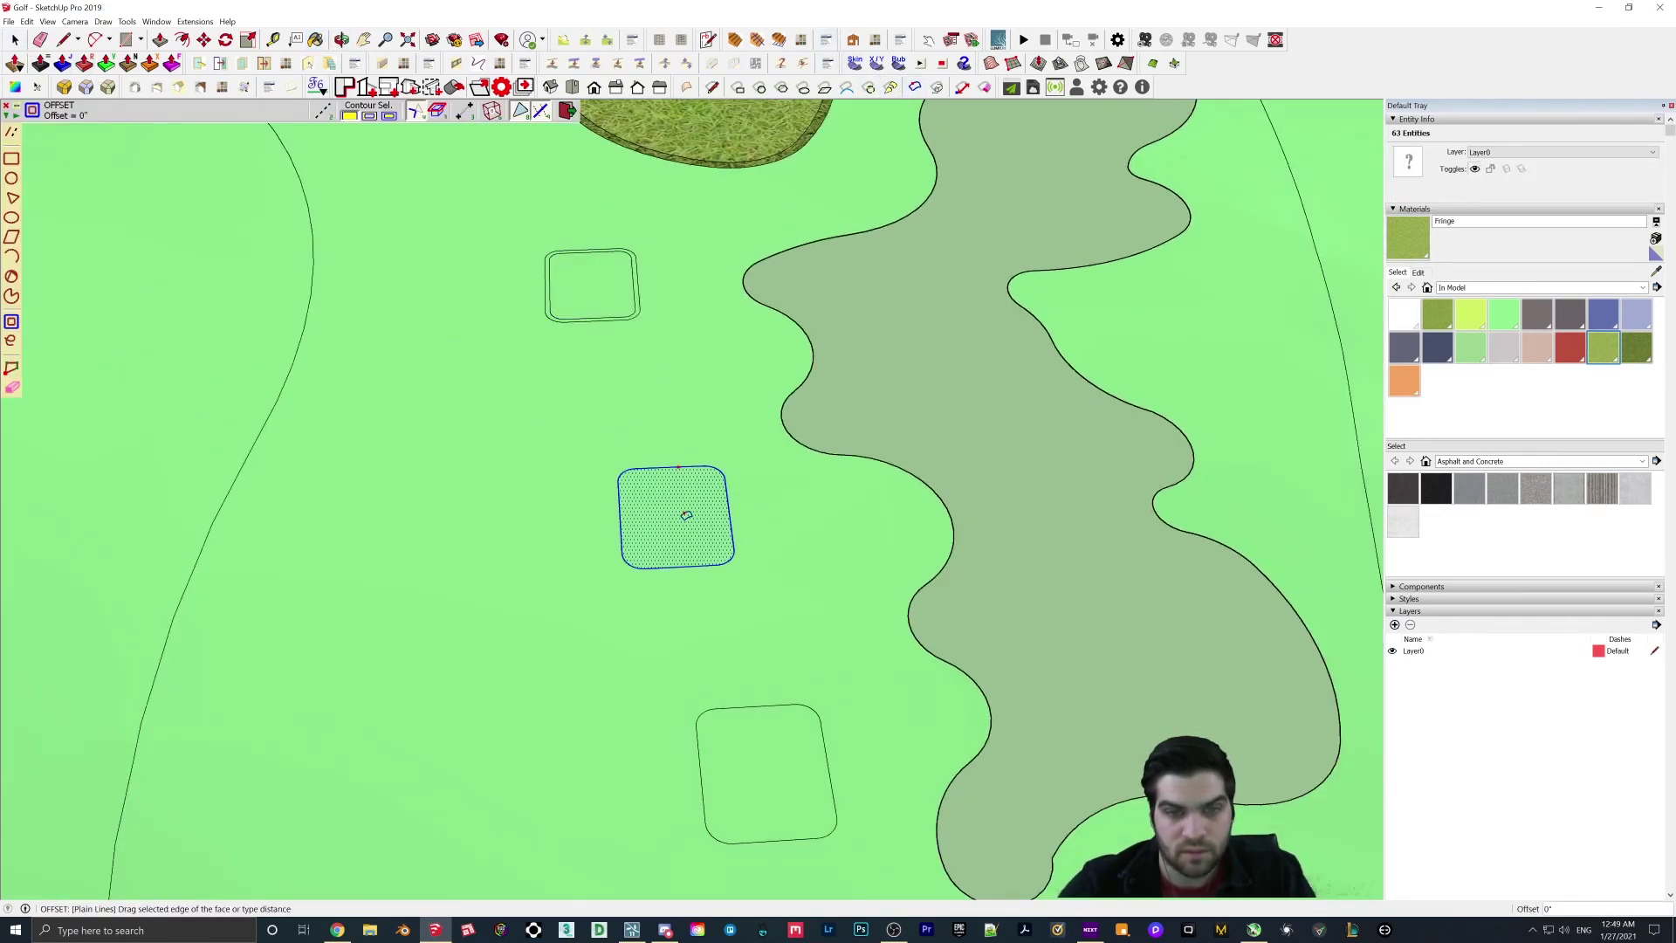
left_click(687, 515)
scroll(686, 515, "up", 3)
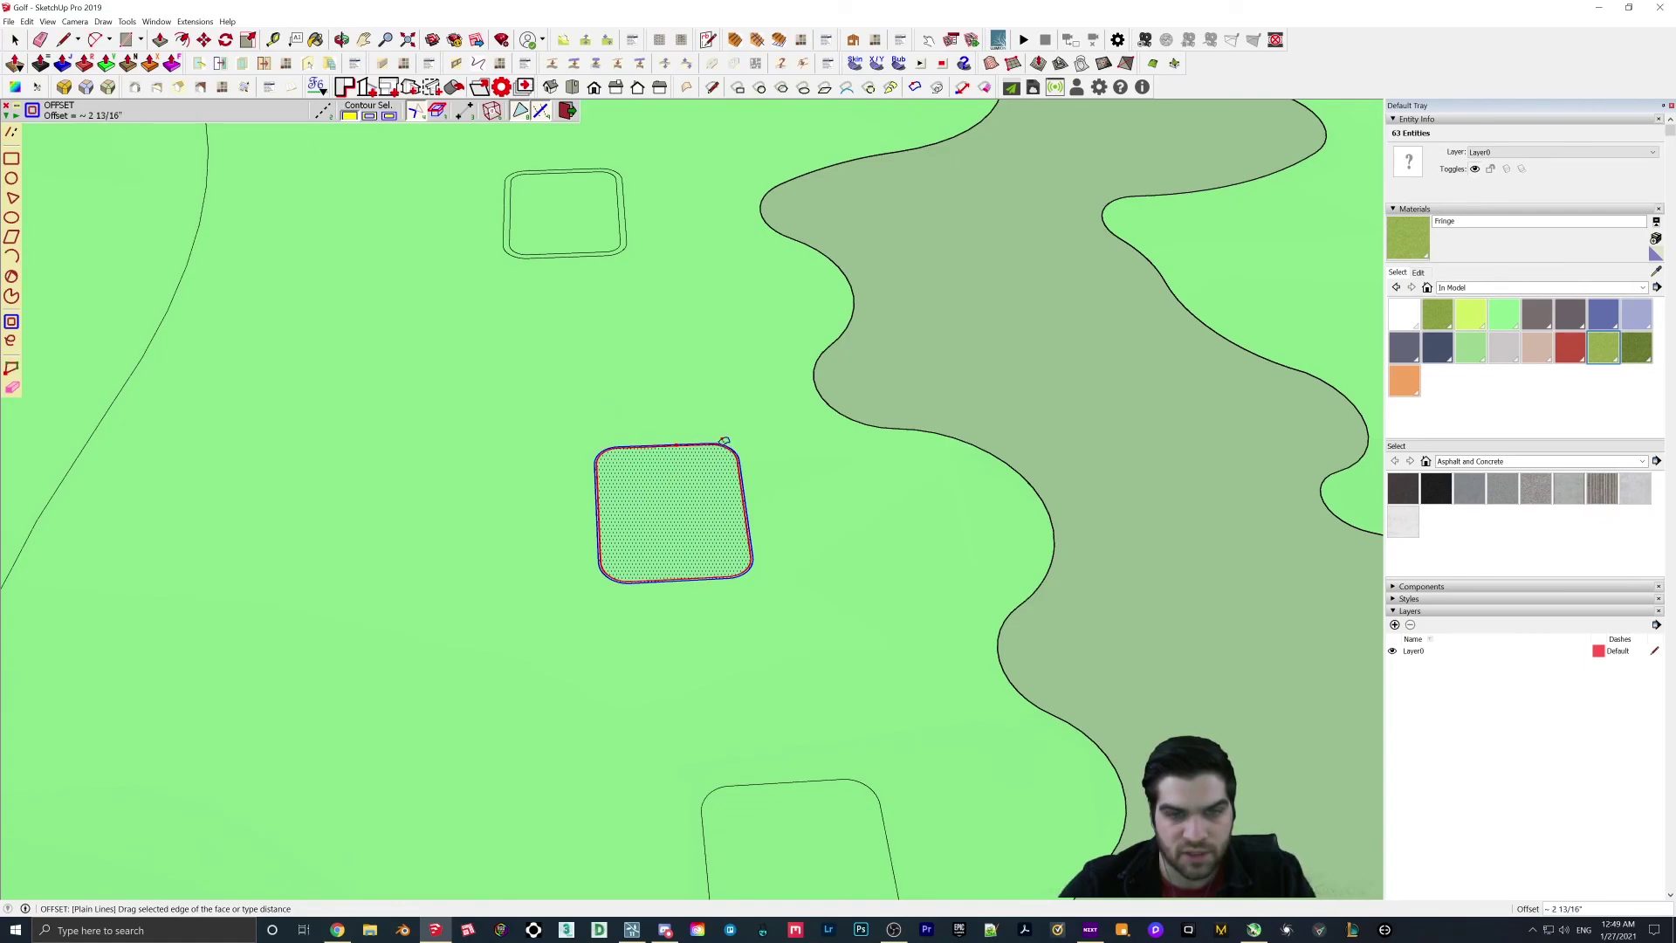
scroll(690, 523, "down", 3)
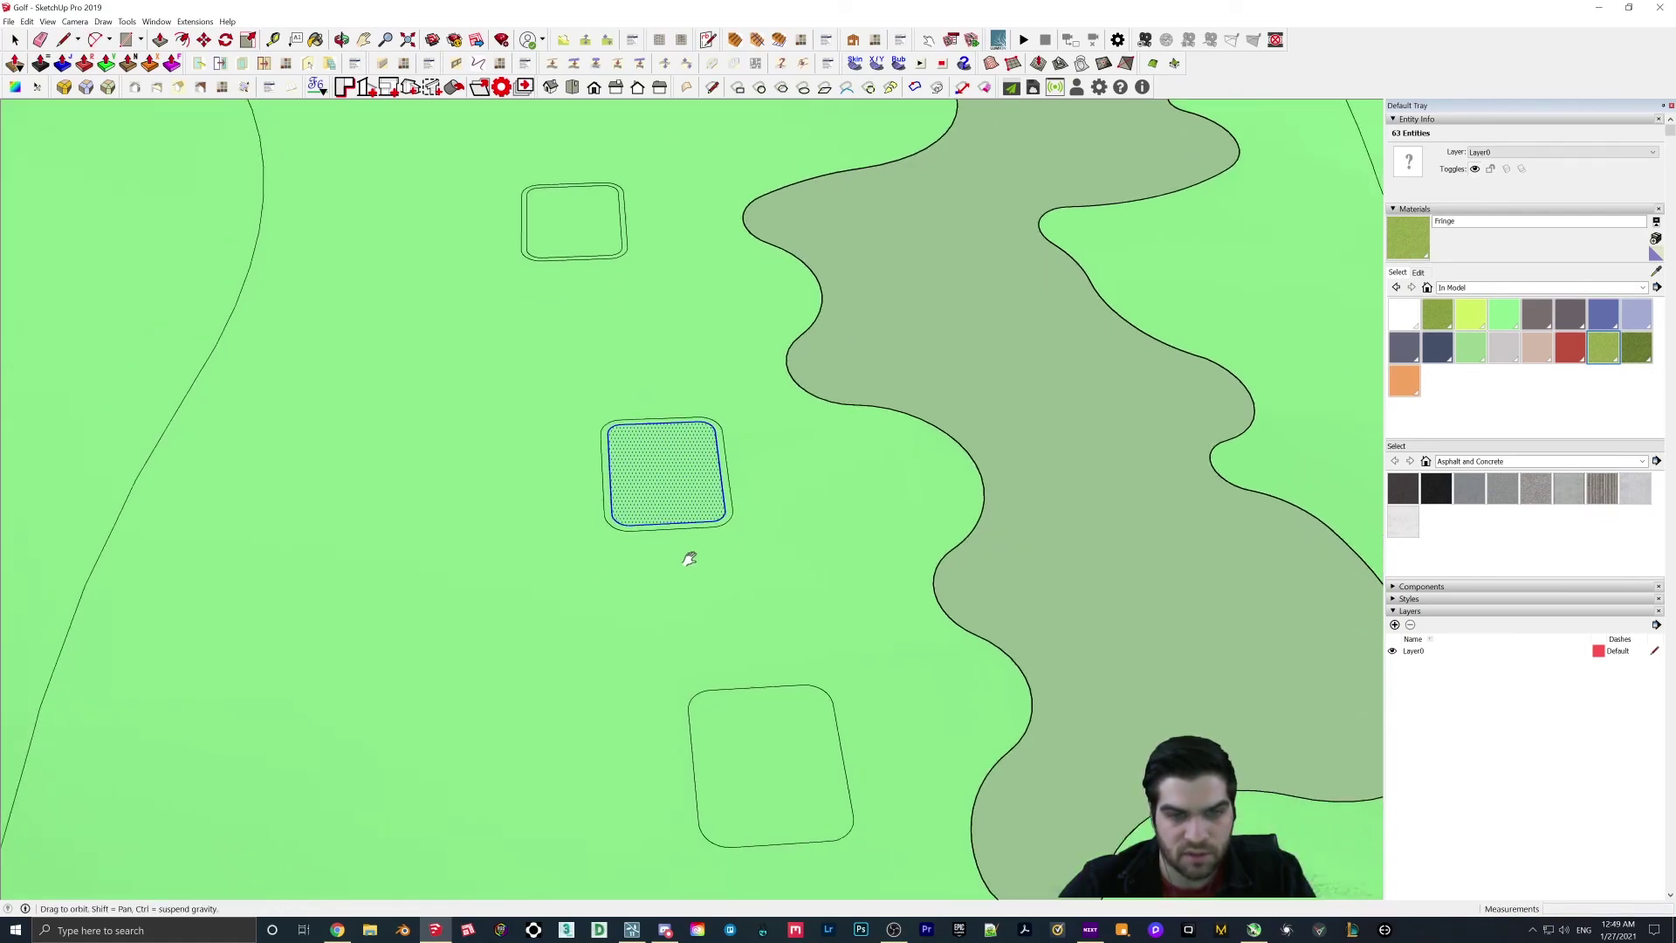
Step: Offset the outline of the tee box farthest from the fairway inward by about 1' 2"
left_click(13, 41)
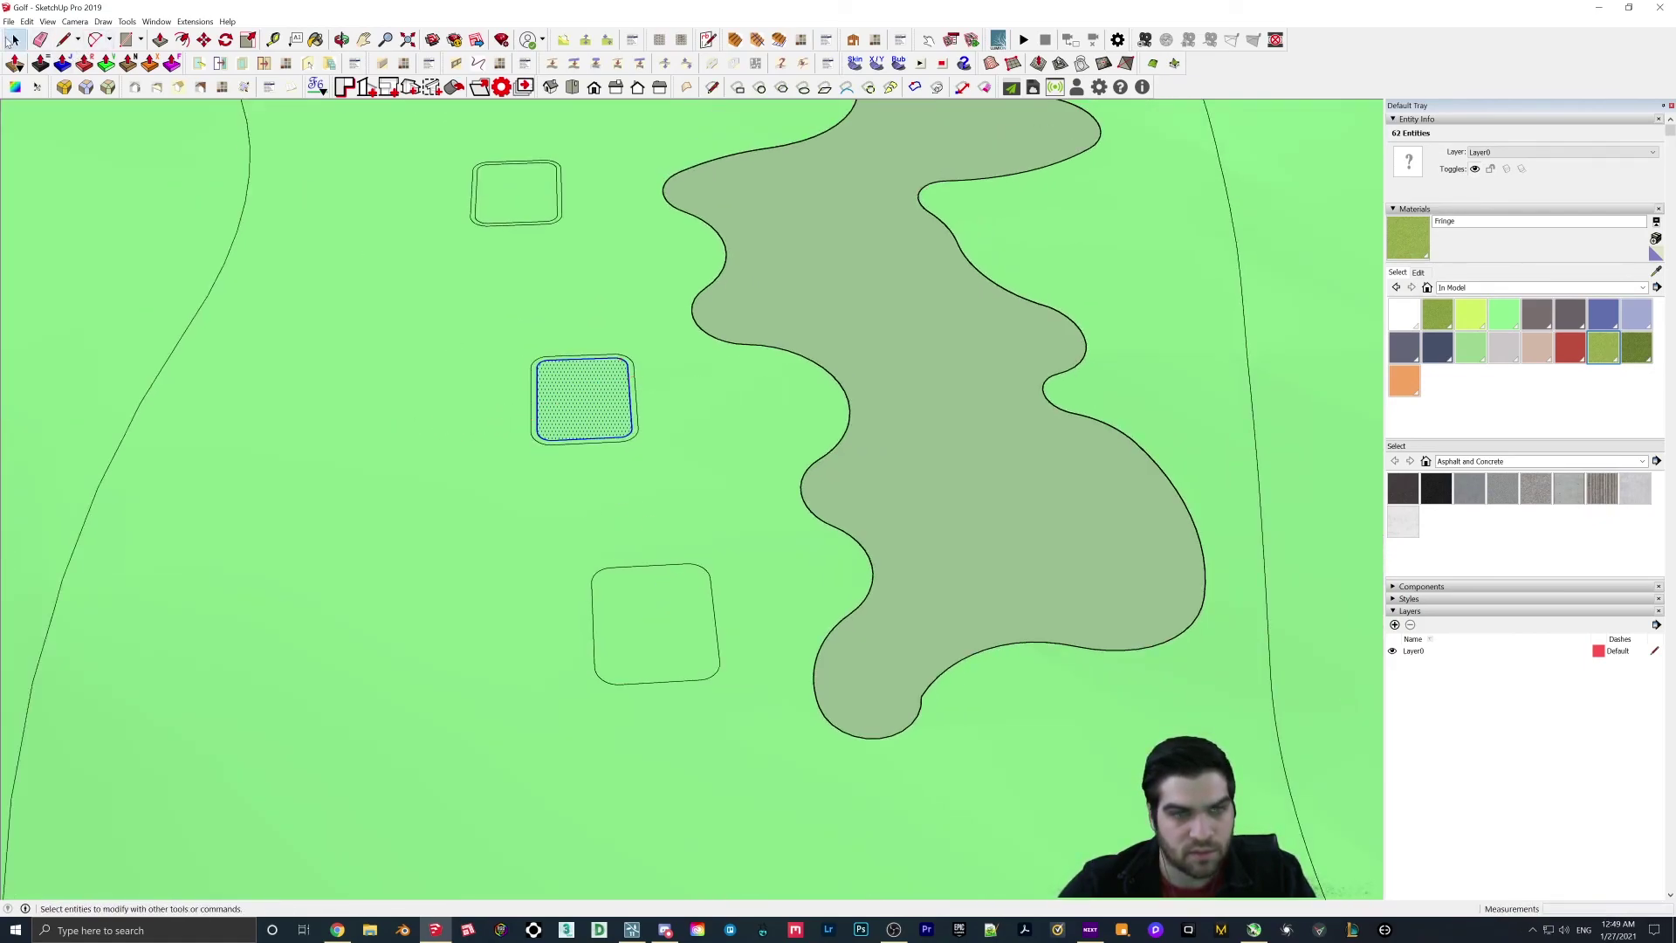
left_click(688, 659)
left_click(915, 89)
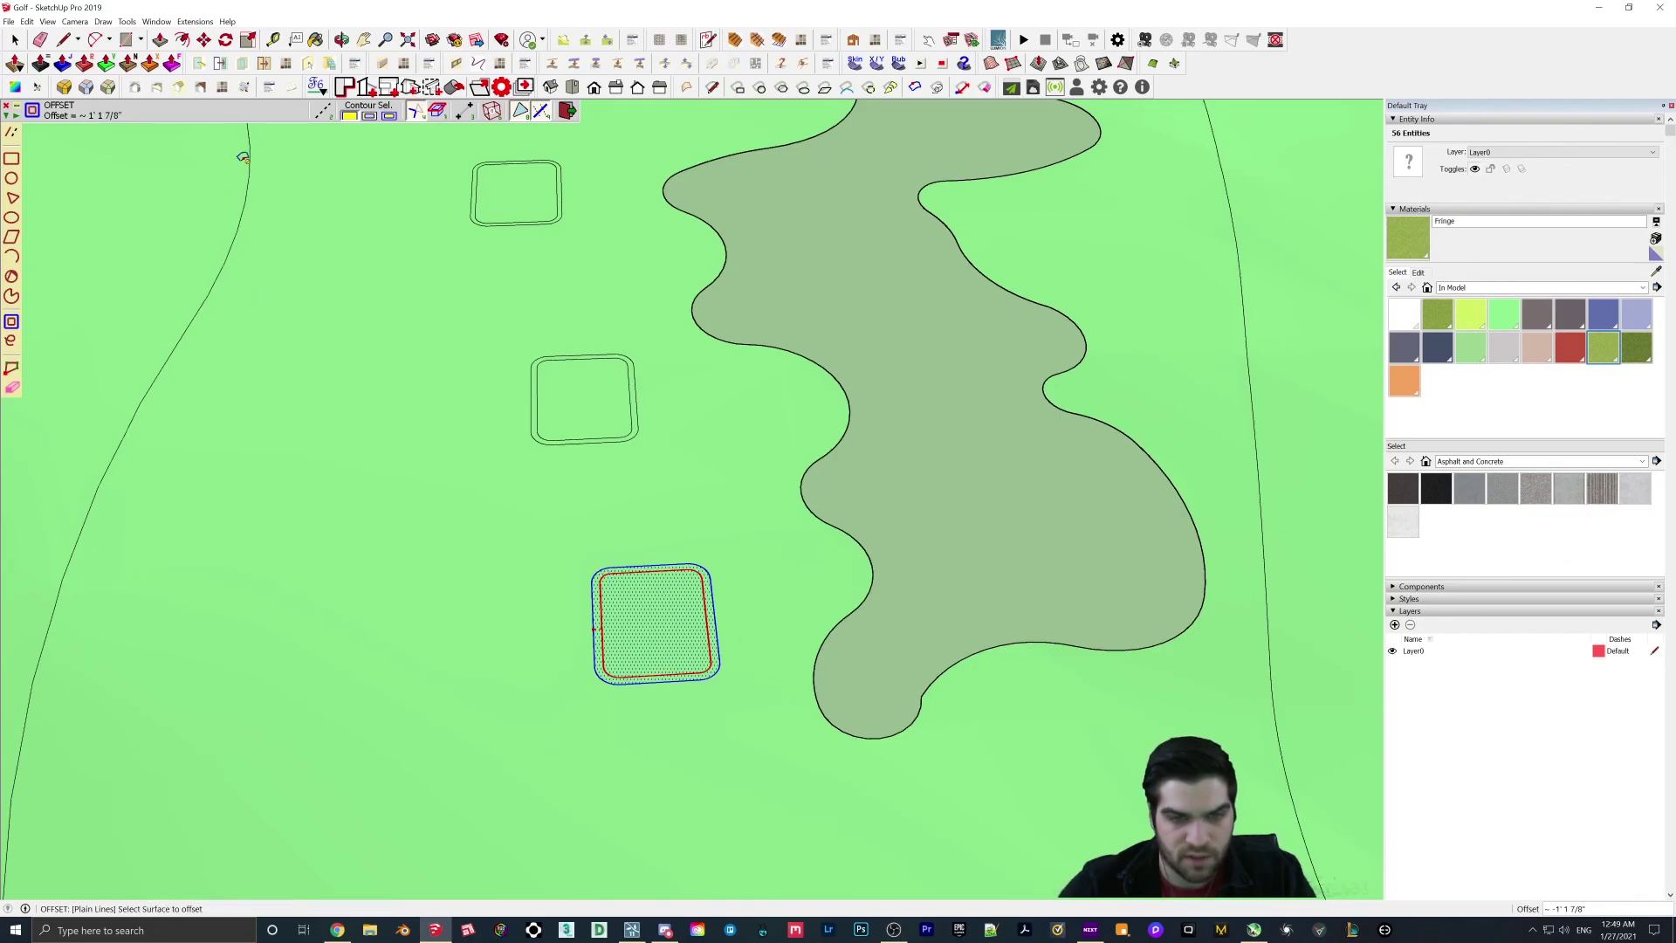
left_click(14, 41)
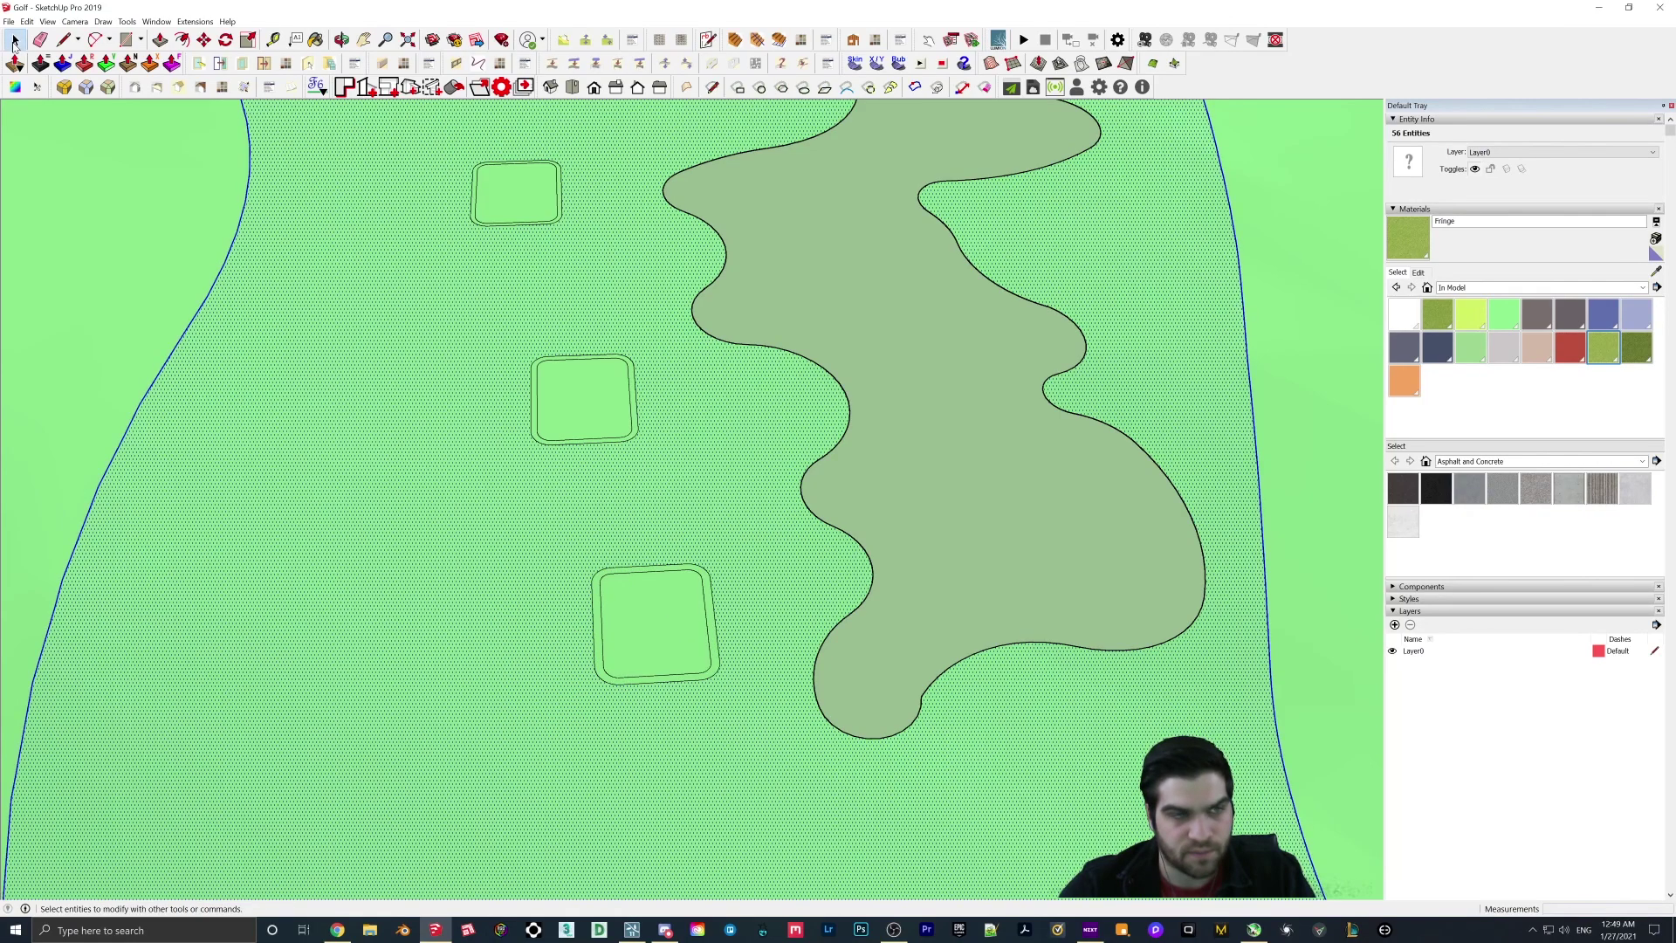
Step: Paint the border strips of all three tee boxes with the Fringe material
left_click(611, 608)
scroll(609, 606, "up", 5)
key("b")
left_click(582, 594)
scroll(546, 442, "down", 3)
middle_click_drag(546, 419, 627, 667, "shift")
scroll(580, 576, "up", 2)
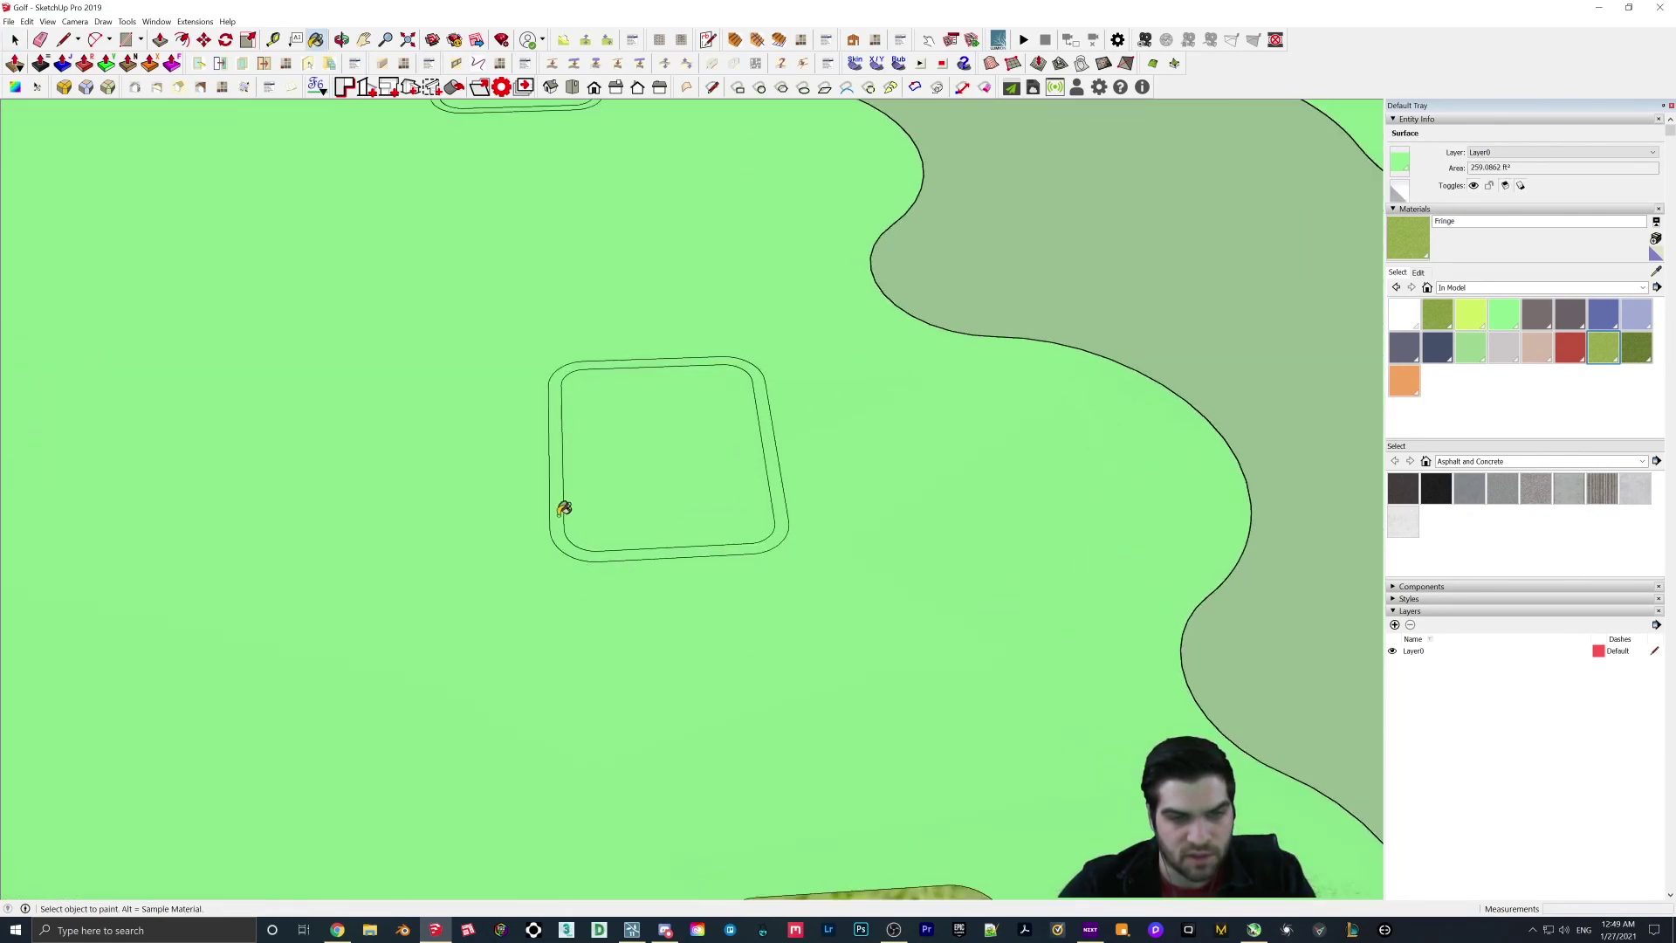
left_click(551, 417)
middle_click_drag(551, 418, 688, 824, "shift")
left_click(549, 394)
scroll(591, 464, "down", 8)
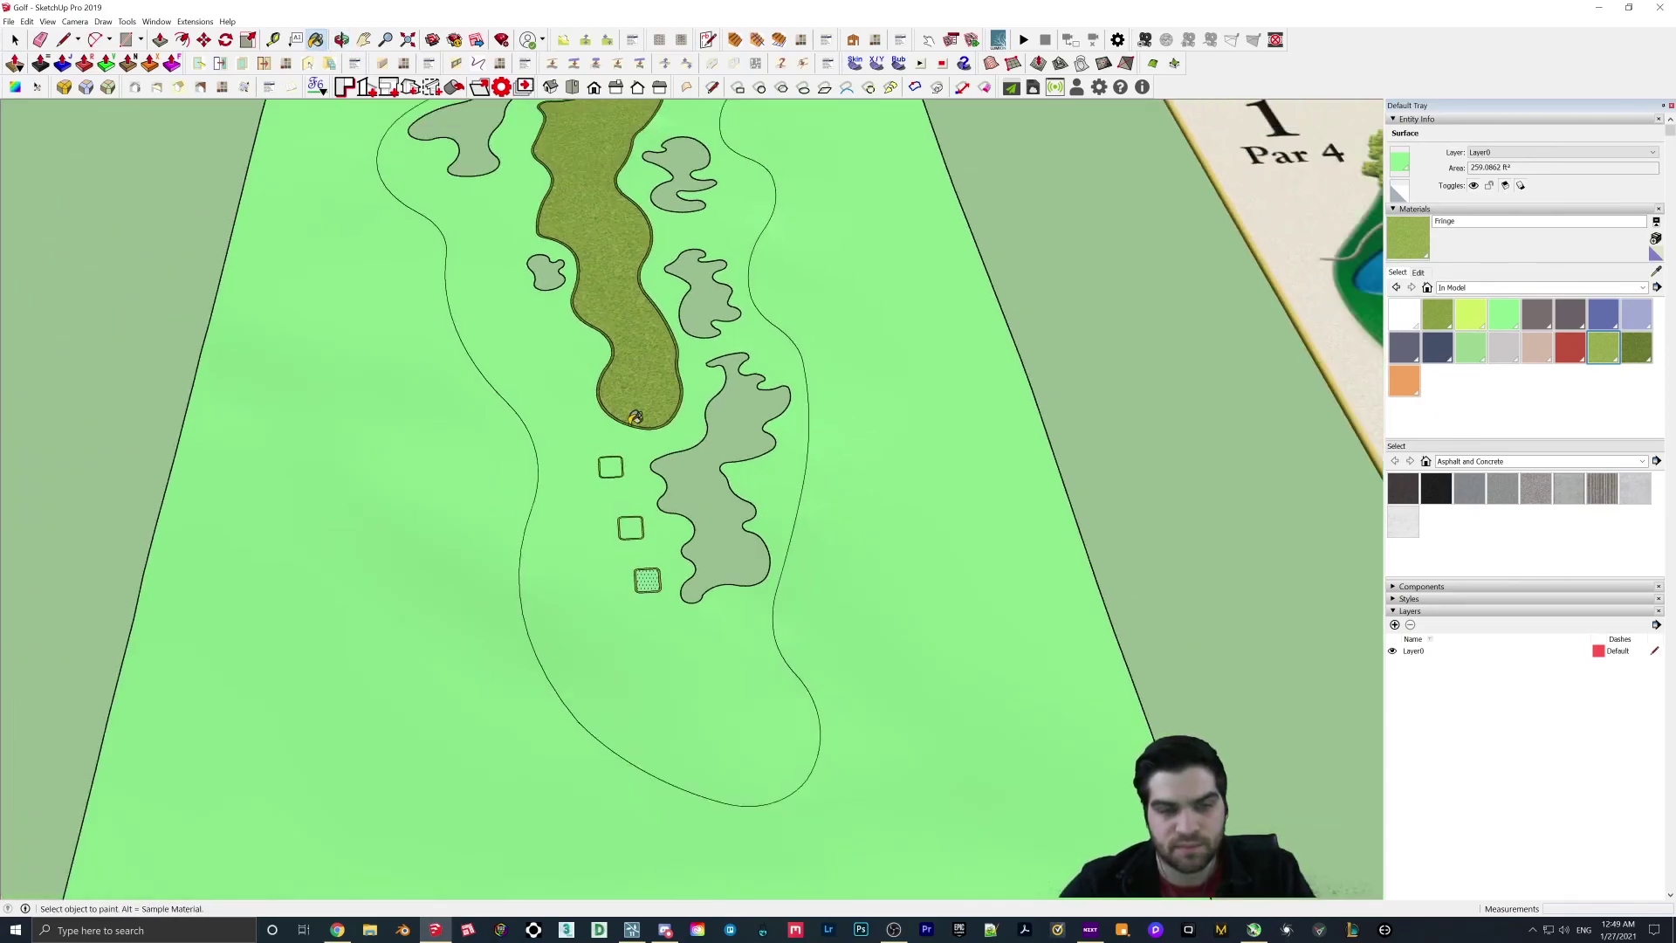
Step: Sample the Rough material from the fairway's border and paint the border strips of all three tee boxes with it
scroll(663, 454, "up", 3)
scroll(714, 622, "up", 2)
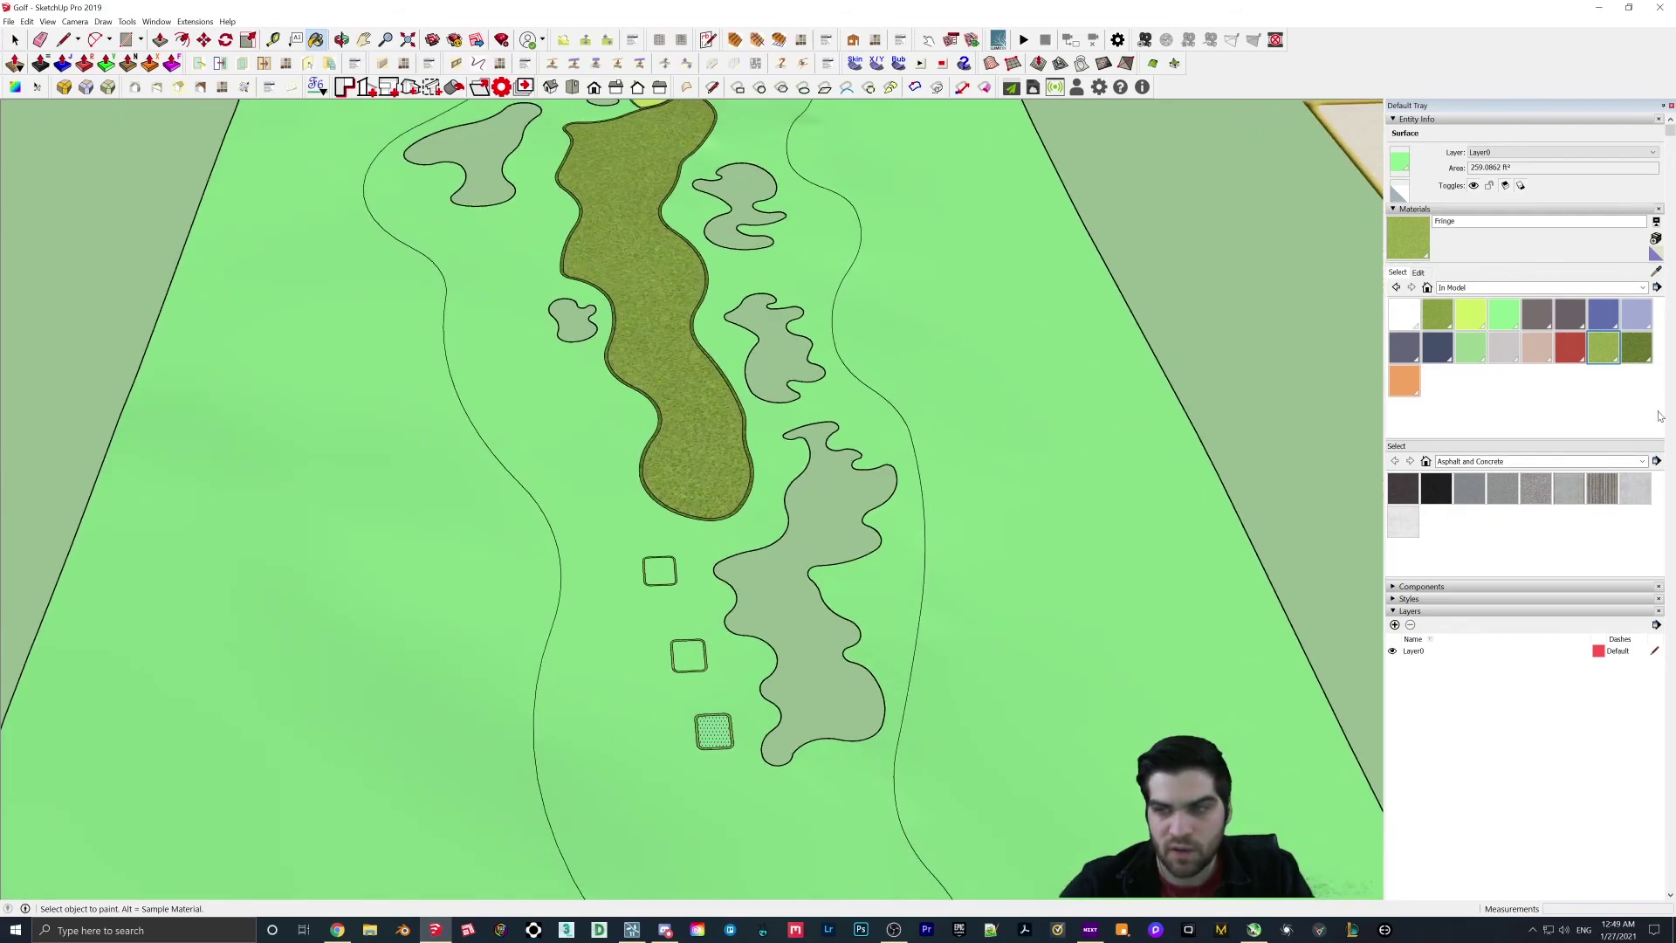
left_click(1658, 289)
scroll(656, 508, "up", 3)
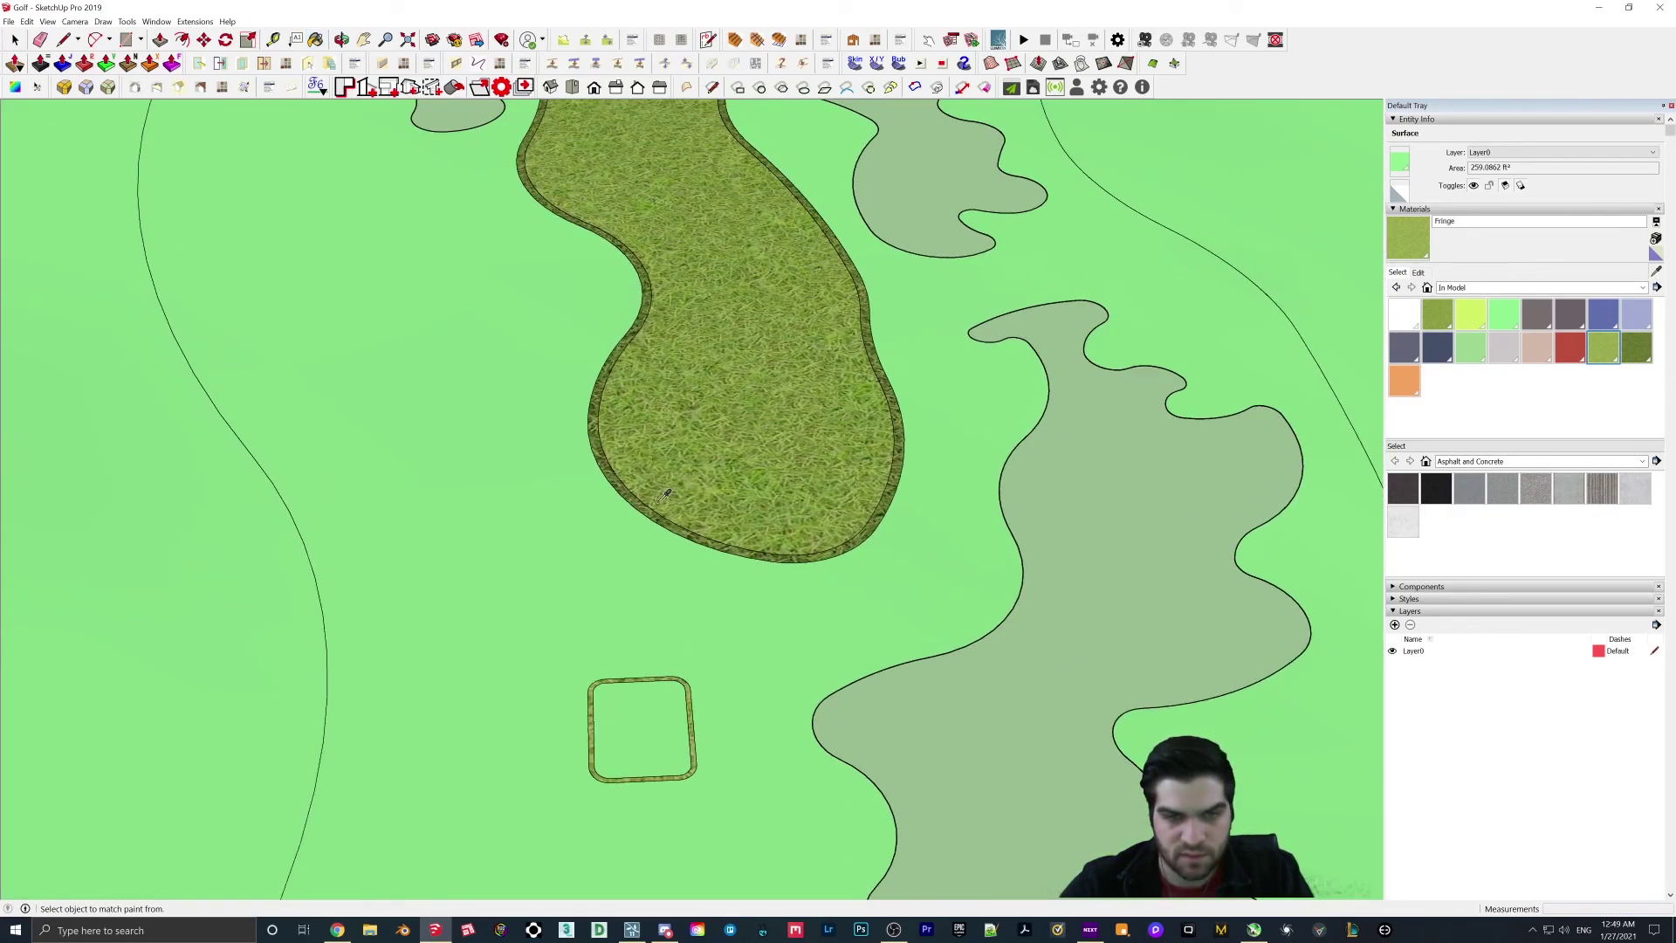
left_click(651, 514, "alt")
left_click(640, 681)
middle_click_drag(640, 681, 581, 357, "shift")
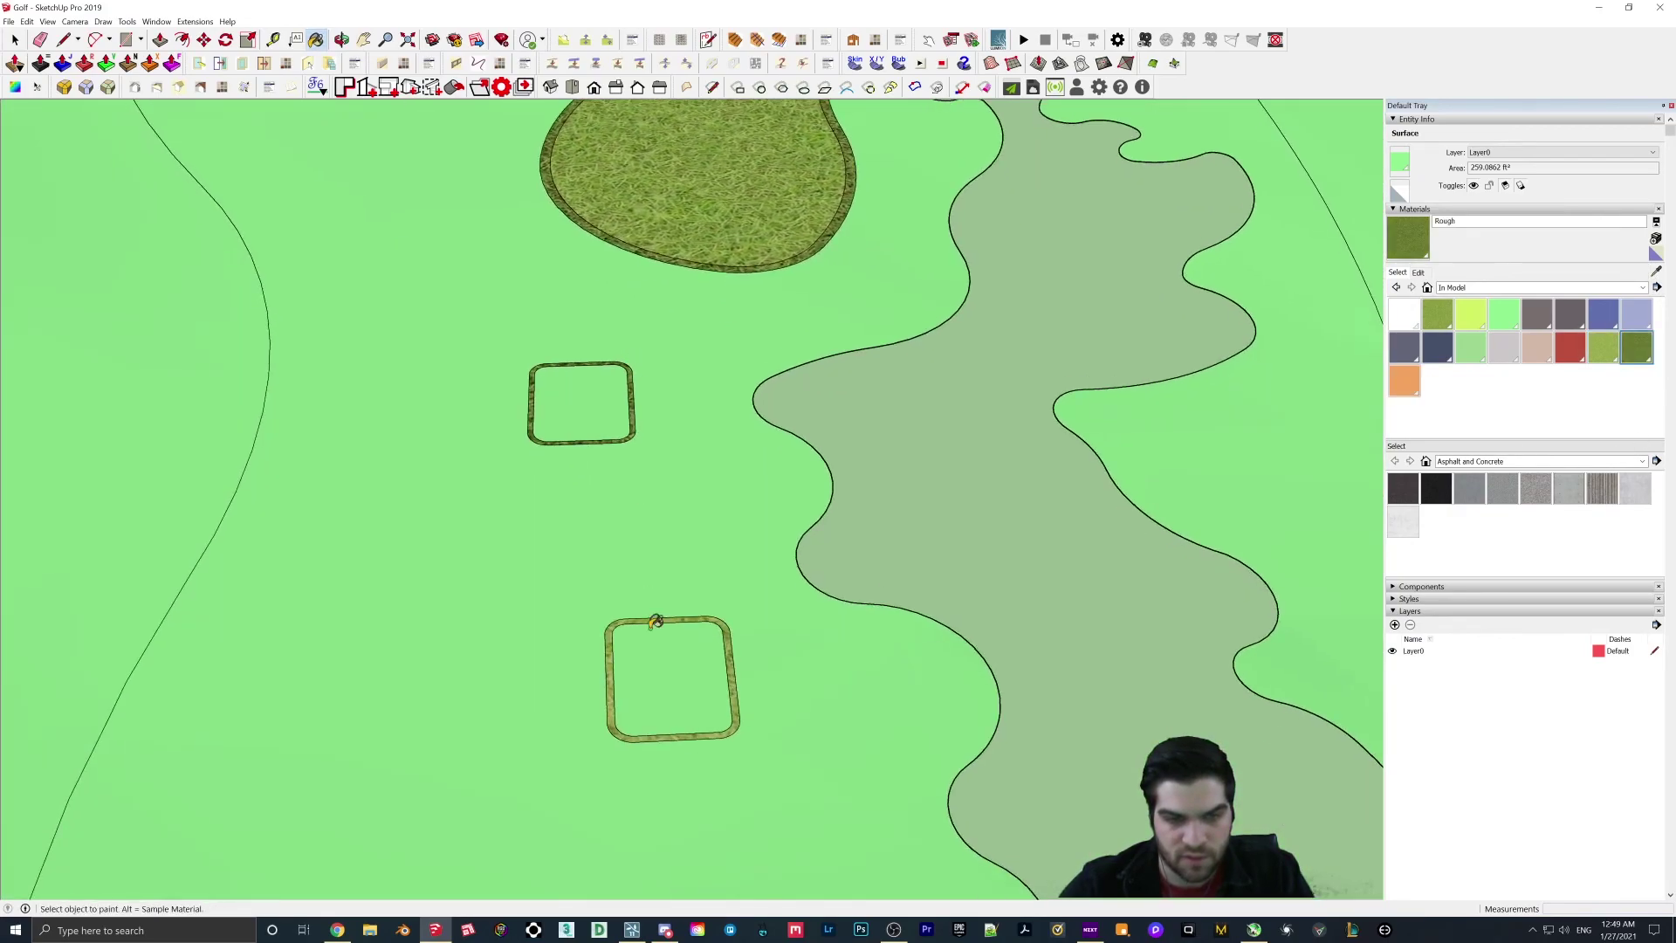
scroll(648, 619, "up", 2)
left_click(590, 653)
middle_click_drag(658, 653, 563, 271, "shift")
scroll(580, 336, "down", 3)
left_click(599, 577)
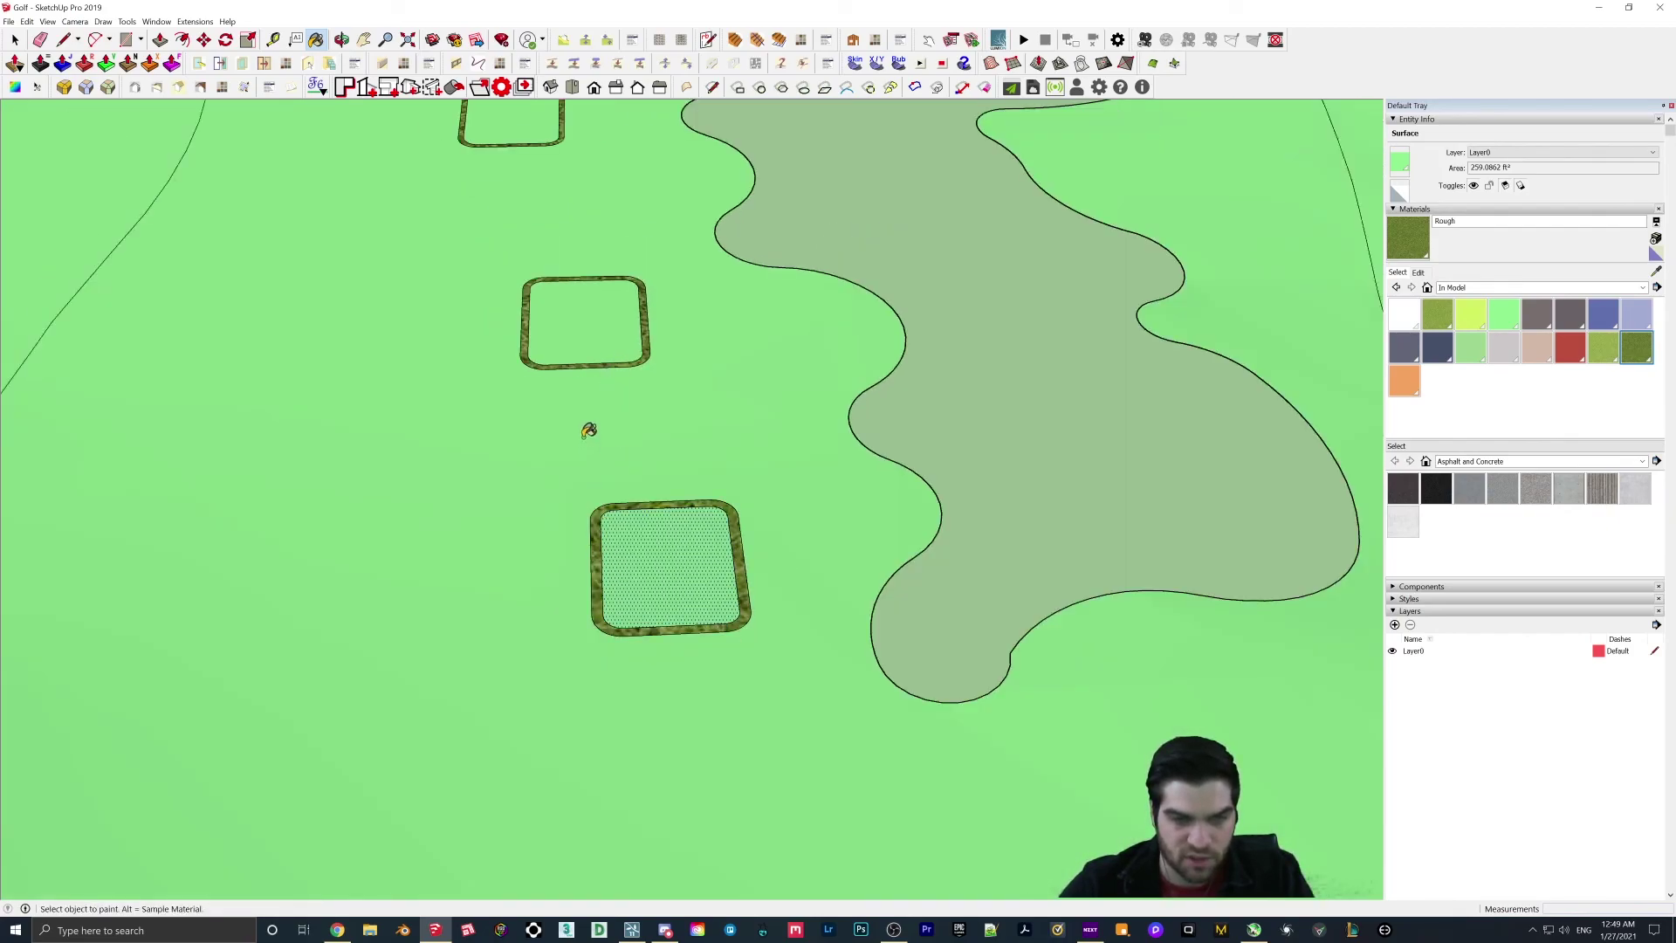
Step: Sample the Fringe material from the green's border and paint the inner surfaces of the three tee boxes with it
middle_click_drag(587, 431, 612, 572, "shift")
scroll(611, 572, "down", 2)
left_click(1656, 271)
middle_click_drag(921, 178, 902, 748, "shift")
mouse_move(655, 224)
middle_mouse_down("shift")
mouse_move(816, 617)
mouse_move(749, 123)
middle_mouse_up("shift")
scroll(698, 249, "up", 4)
left_click(693, 260)
scroll(694, 259, "down", 3)
scroll(875, 594, "down", 3)
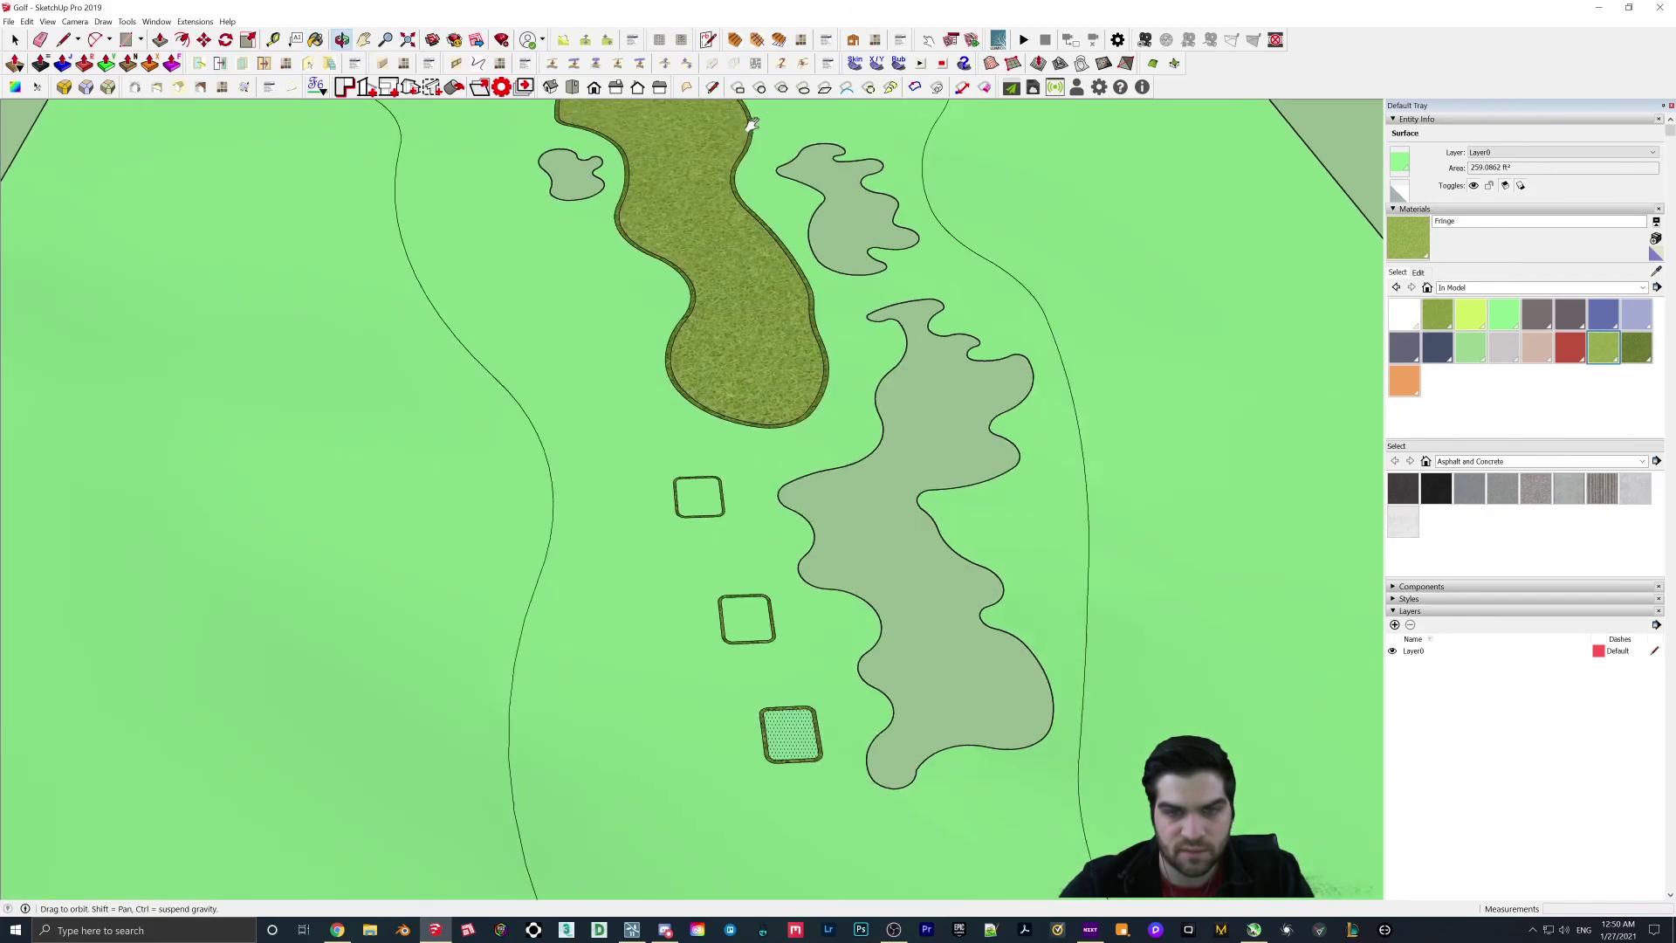
middle_click_drag(703, 546, 711, 475, "shift")
scroll(711, 475, "up", 1)
left_click(709, 435)
left_click(754, 533)
left_click(808, 653)
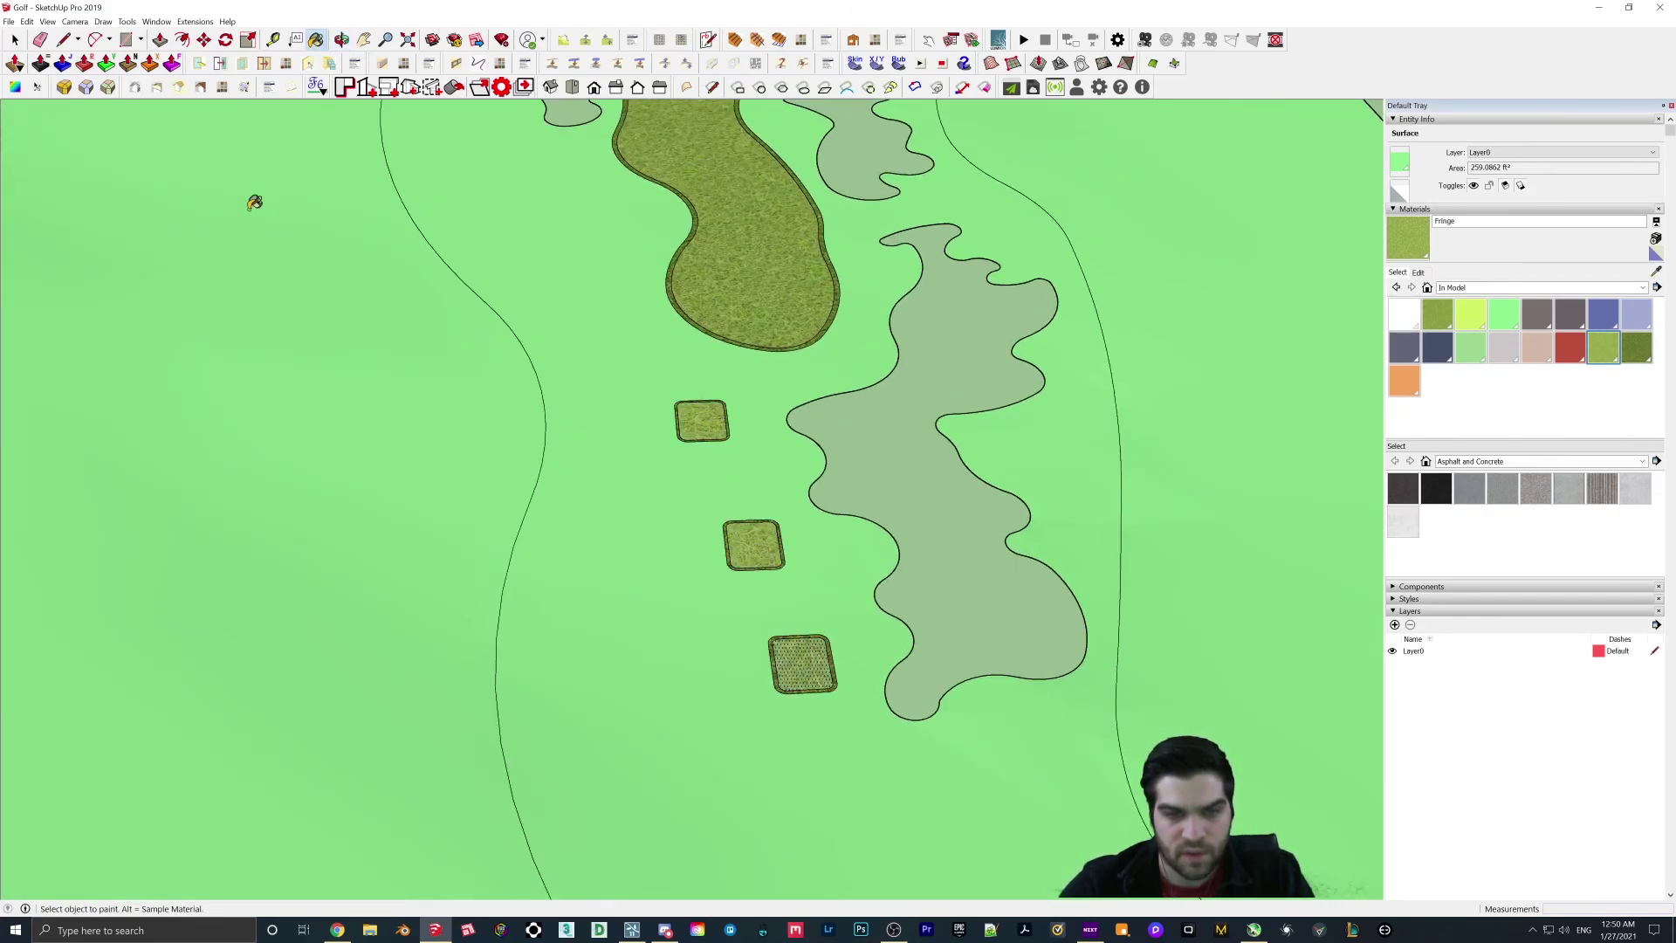
Step: Weld the outline edges of the small bunker beside the middle of the fairway into a single curve
left_click(14, 40)
scroll(244, 157, "down", 3)
middle_click_drag(243, 157, 568, 628)
scroll(527, 481, "up", 5)
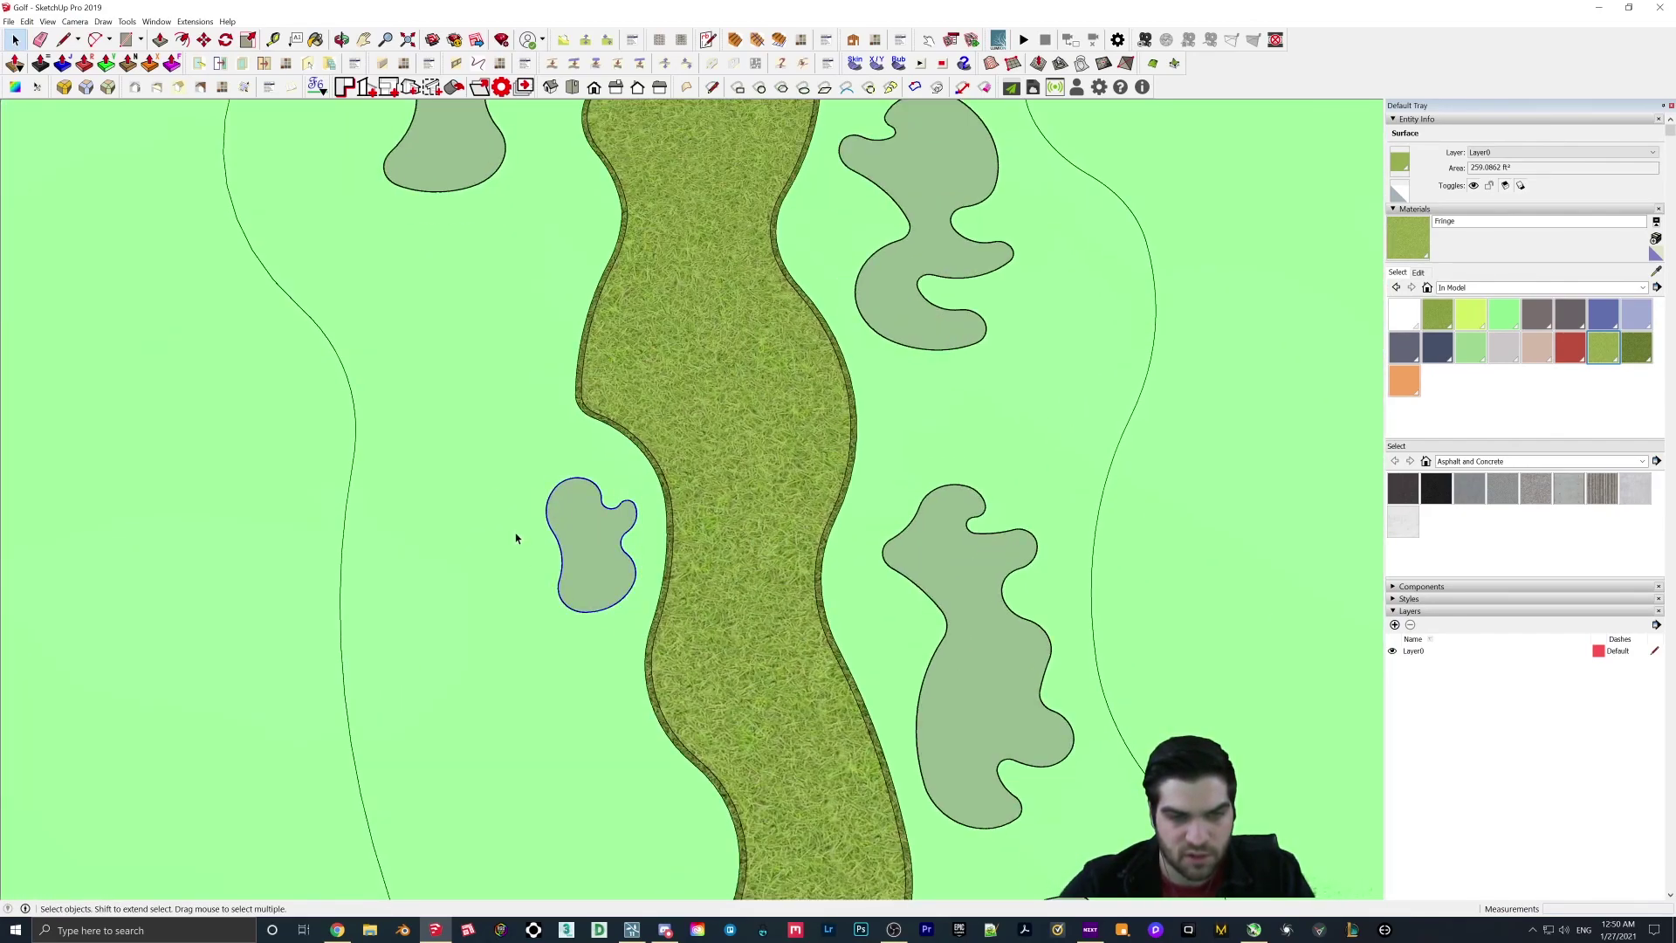
scroll(516, 538, "up", 3)
left_click(195, 21)
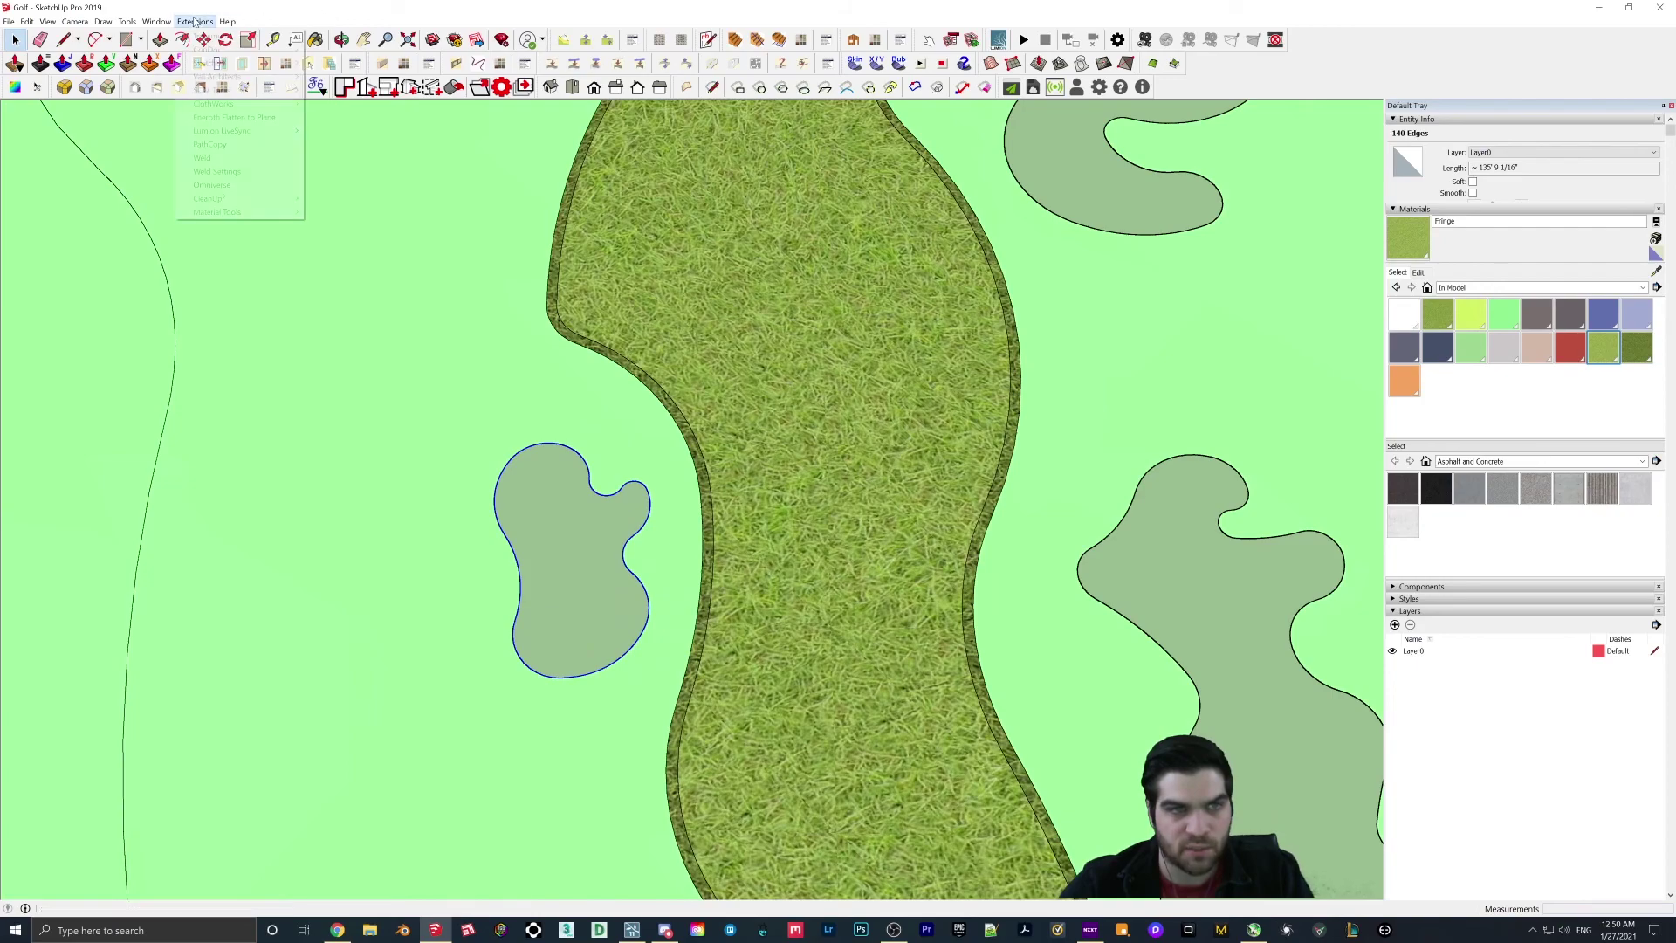
left_click(209, 155)
scroll(548, 485, "up", 1)
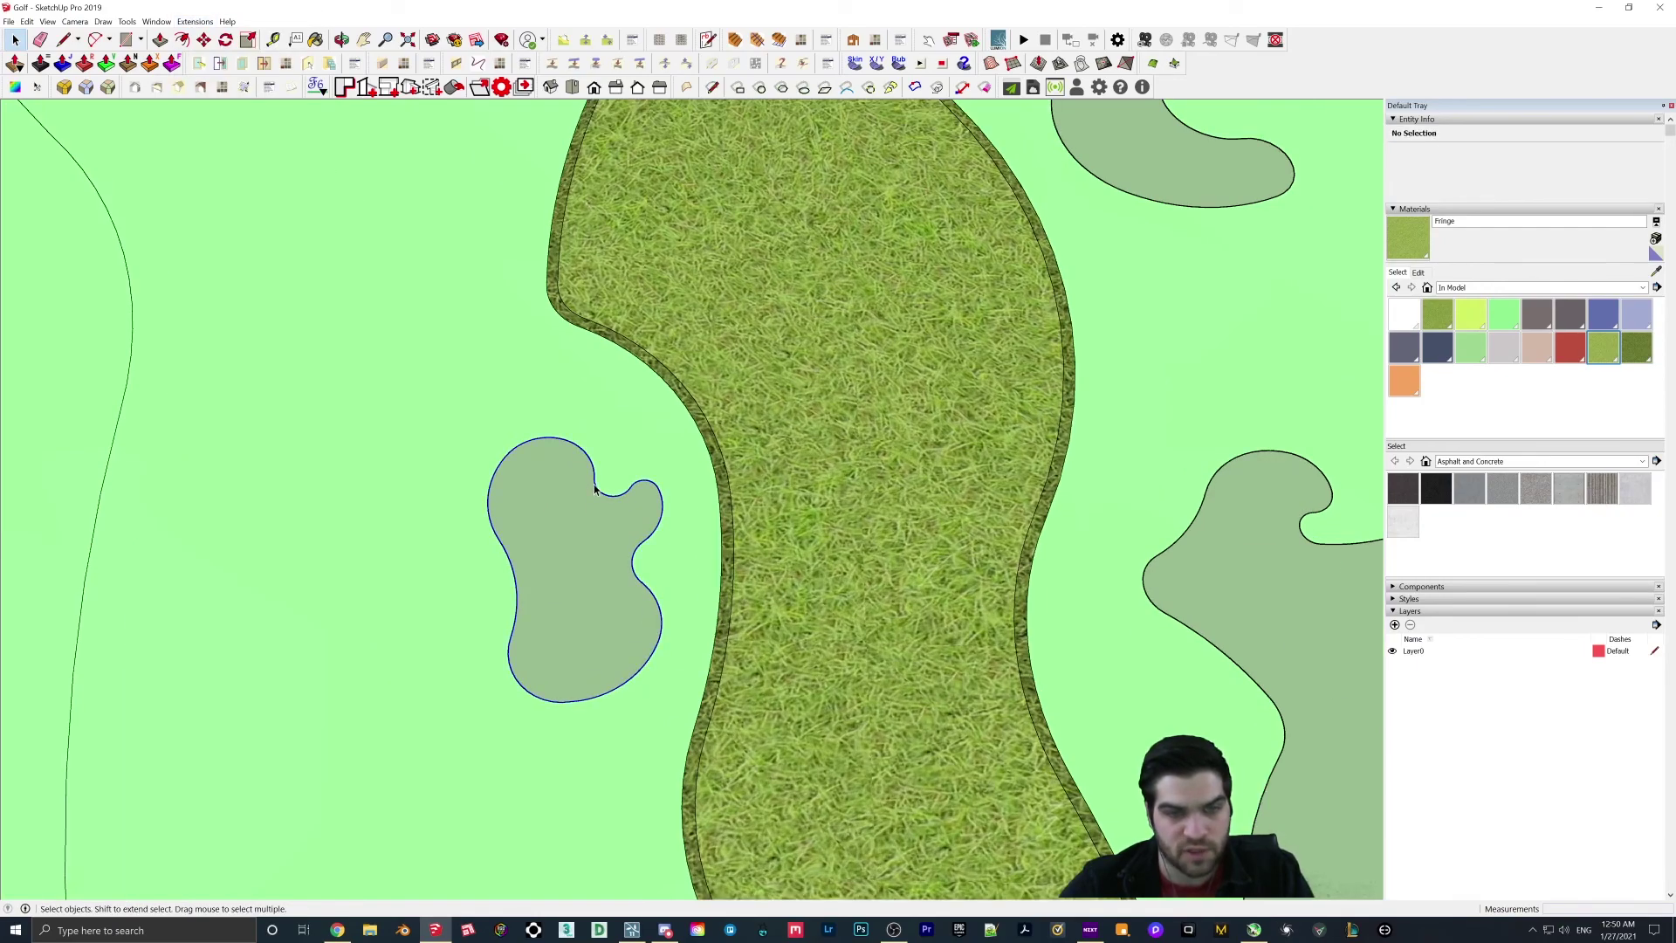
left_click(594, 490)
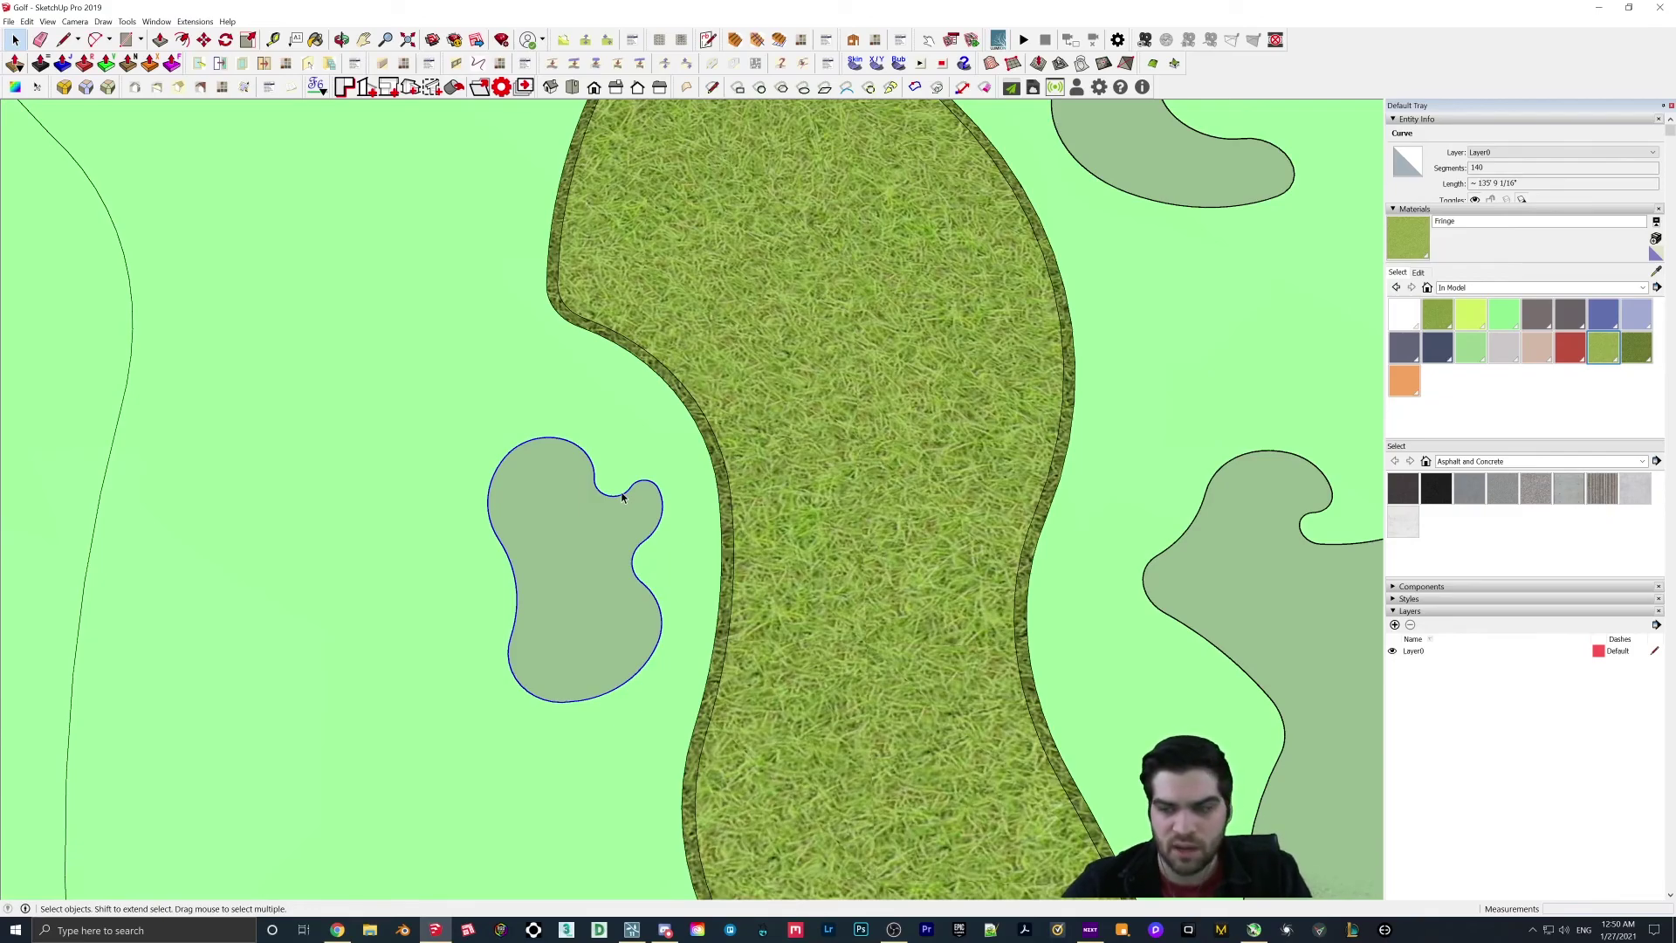
Step: Generate a Soap Skin mesh with 10 divisions from the welded outline of the small bunker beside the fairway
scroll(576, 492, "down", 2)
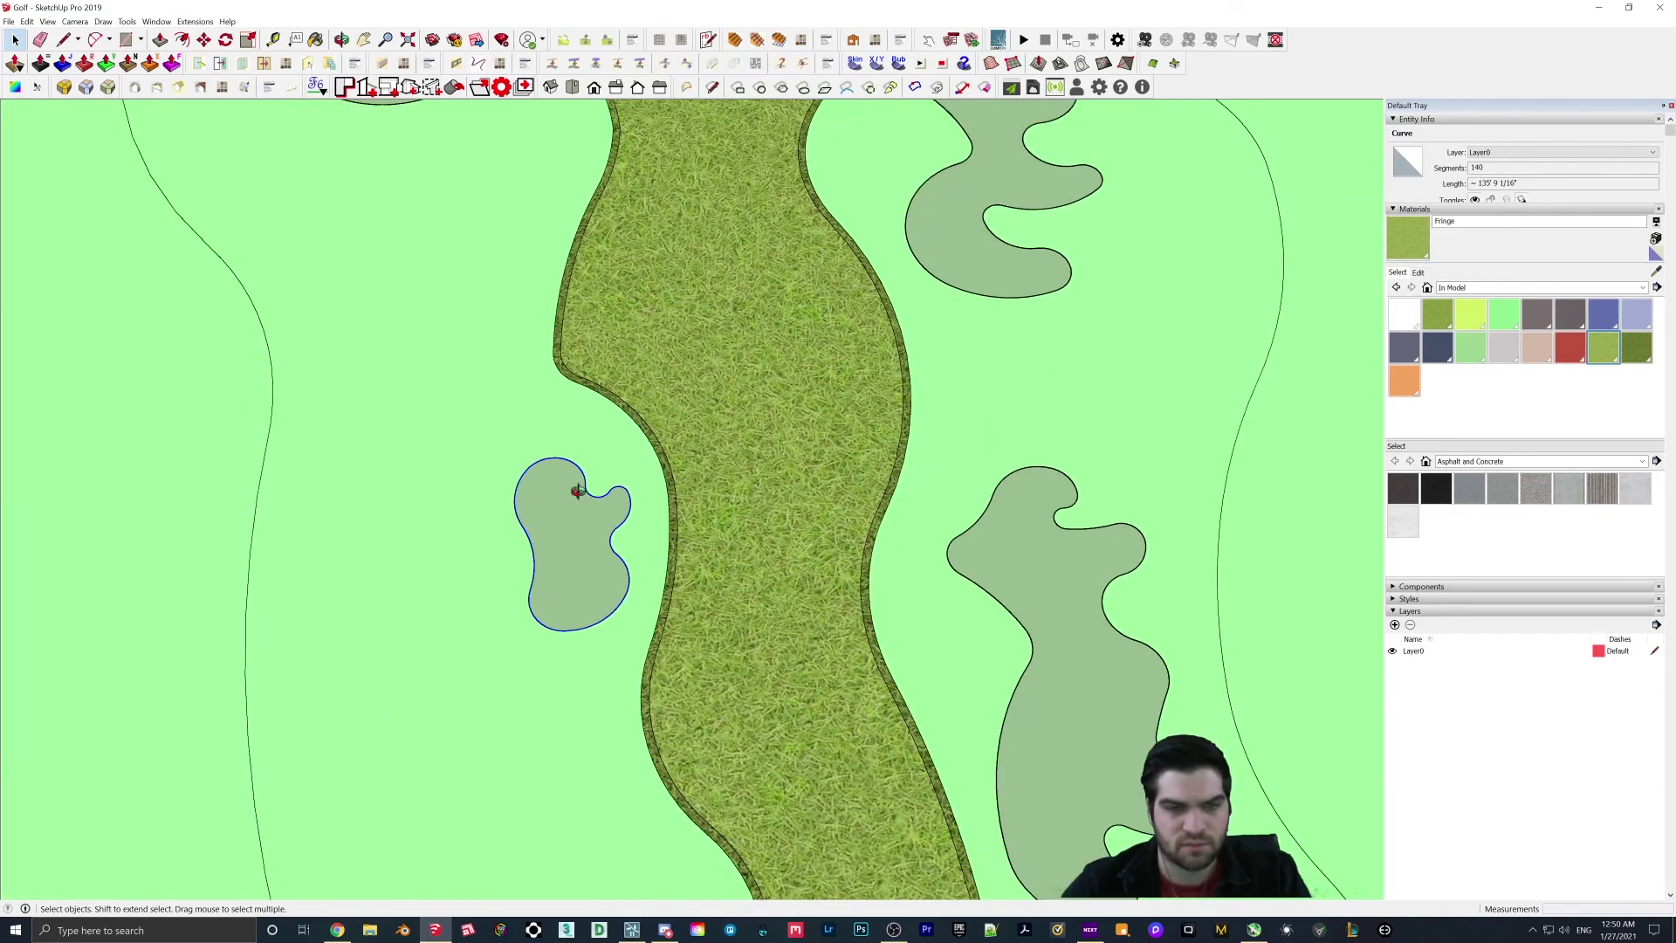
middle_click_drag(576, 491, 632, 408)
scroll(628, 406, "up", 1)
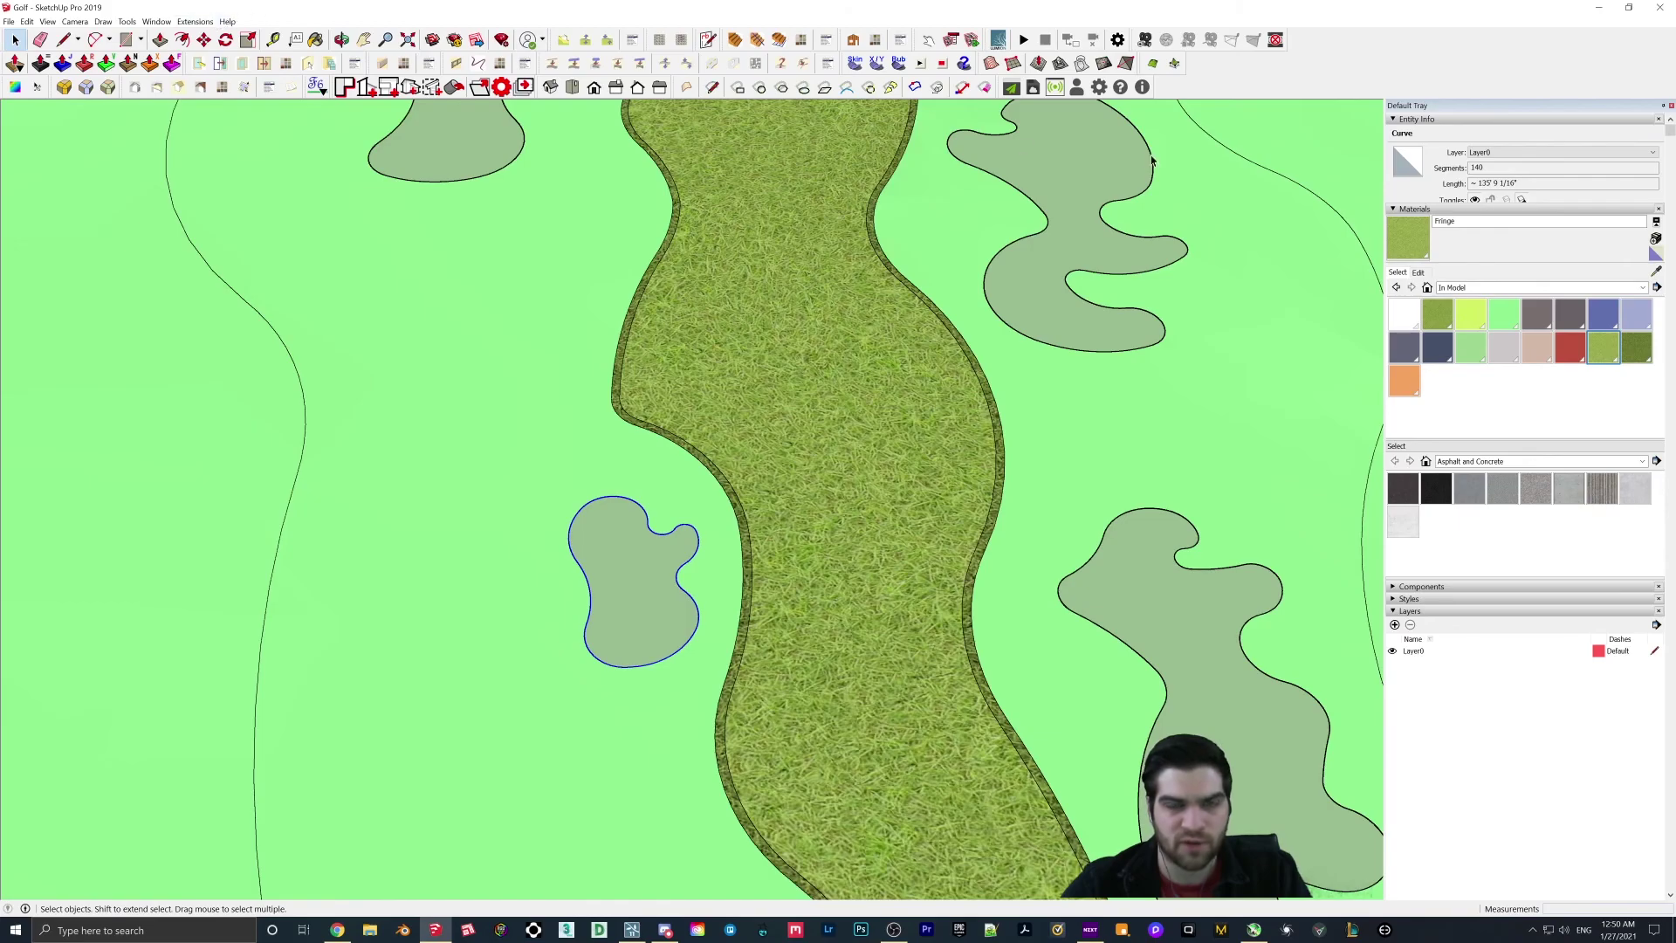
left_click(877, 65)
left_click(869, 492)
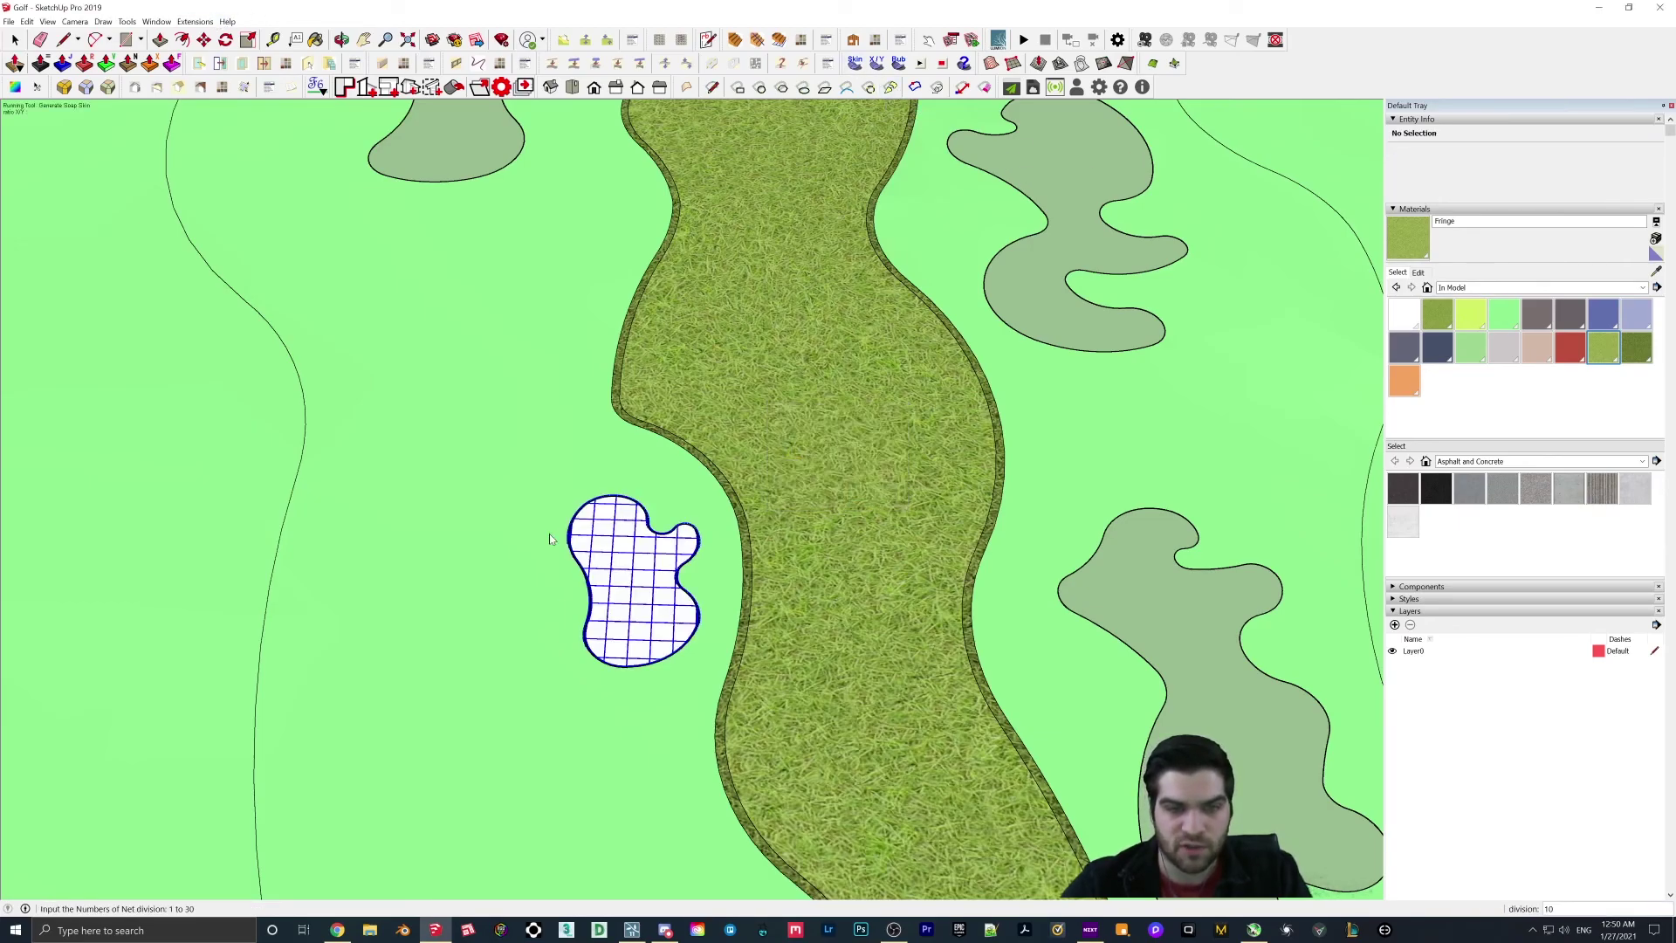
middle_click_drag(550, 539, 695, 486)
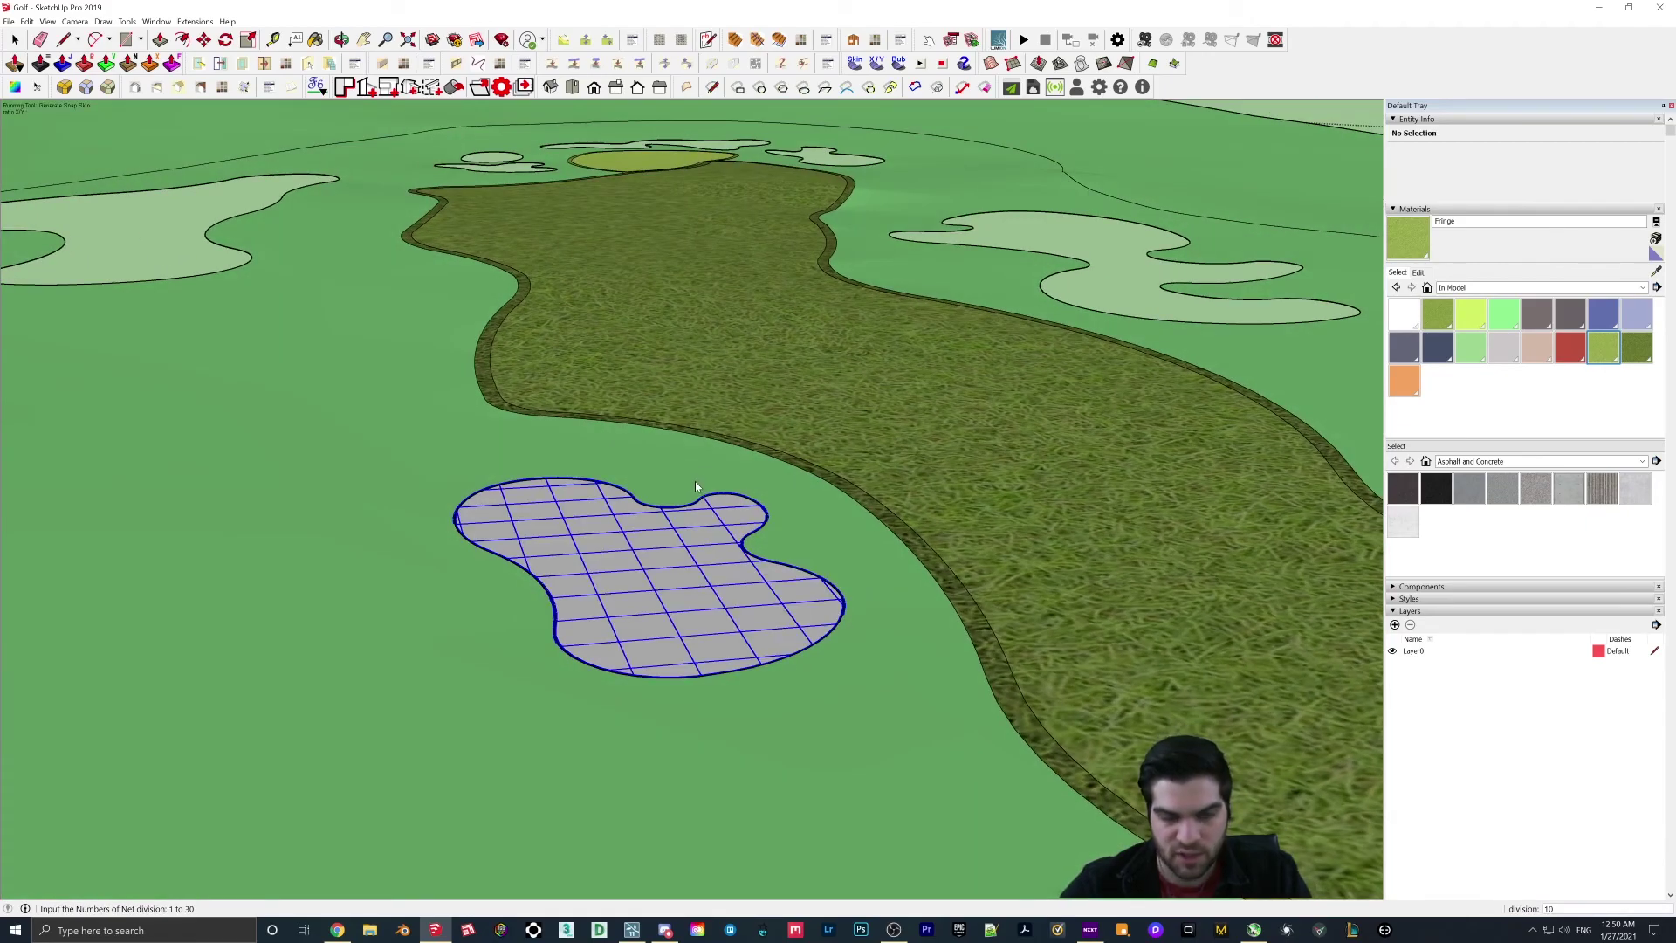
key("Return")
scroll(636, 590, "down", 3)
scroll(482, 362, "up", 2)
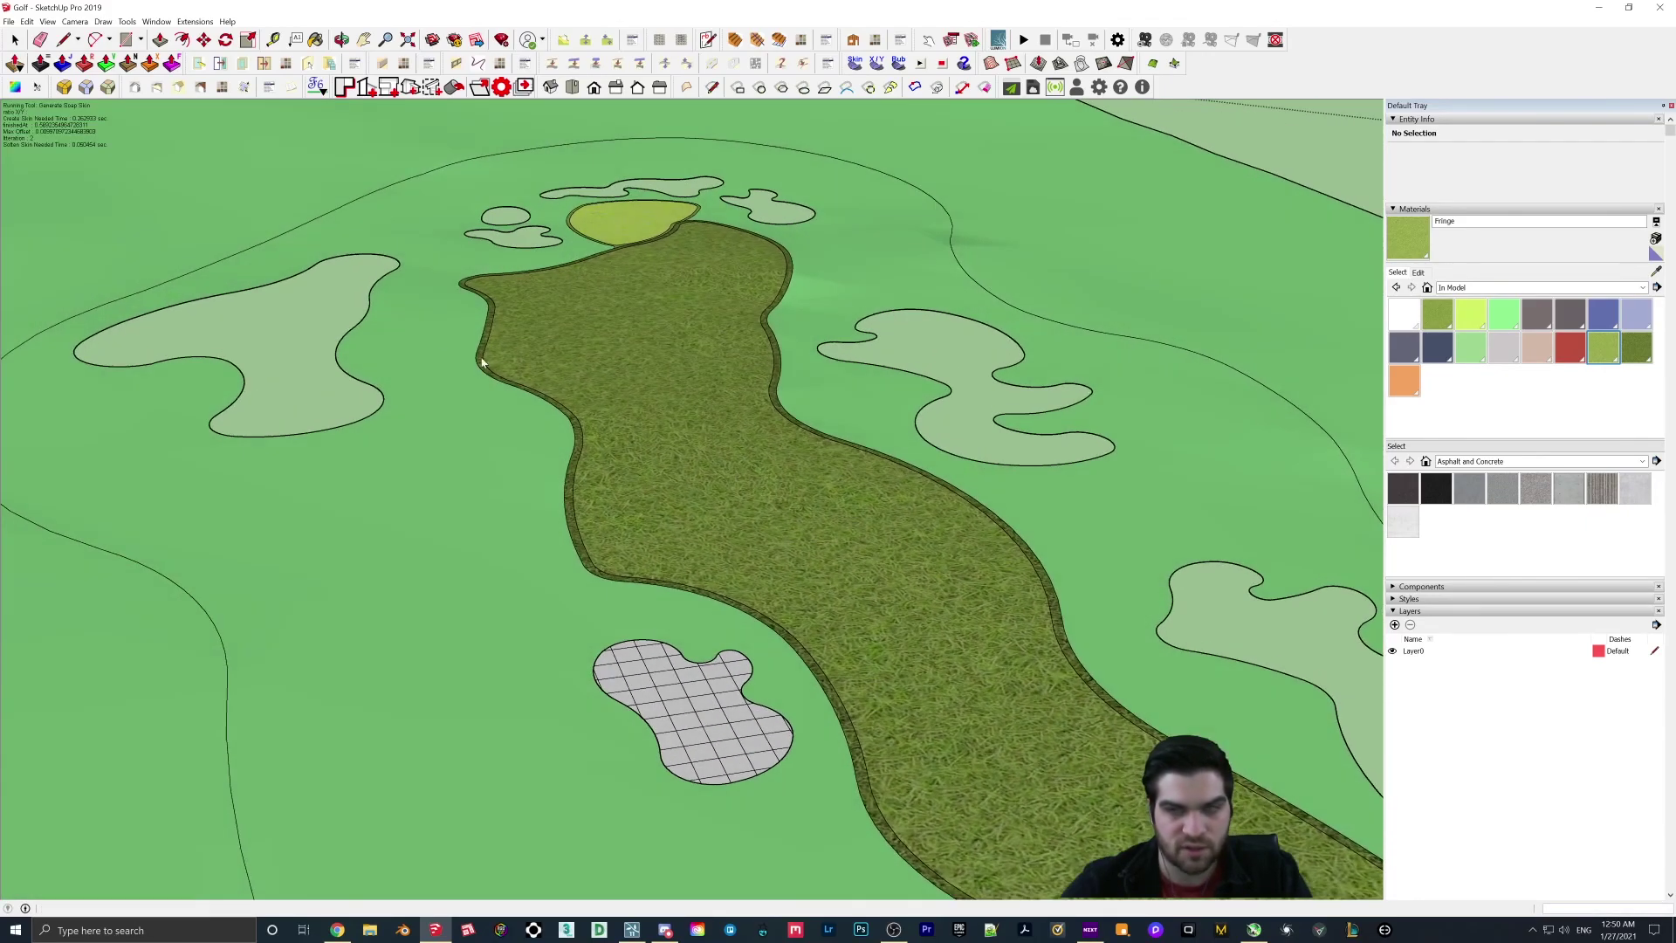
Step: Select all outline edges of the large T-shaped area beside the green end of the fairway and weld them
mouse_move(482, 362)
middle_mouse_down()
mouse_move(420, 391)
mouse_move(337, 519)
mouse_move(599, 515)
mouse_move(814, 144)
middle_mouse_up()
left_click(882, 63)
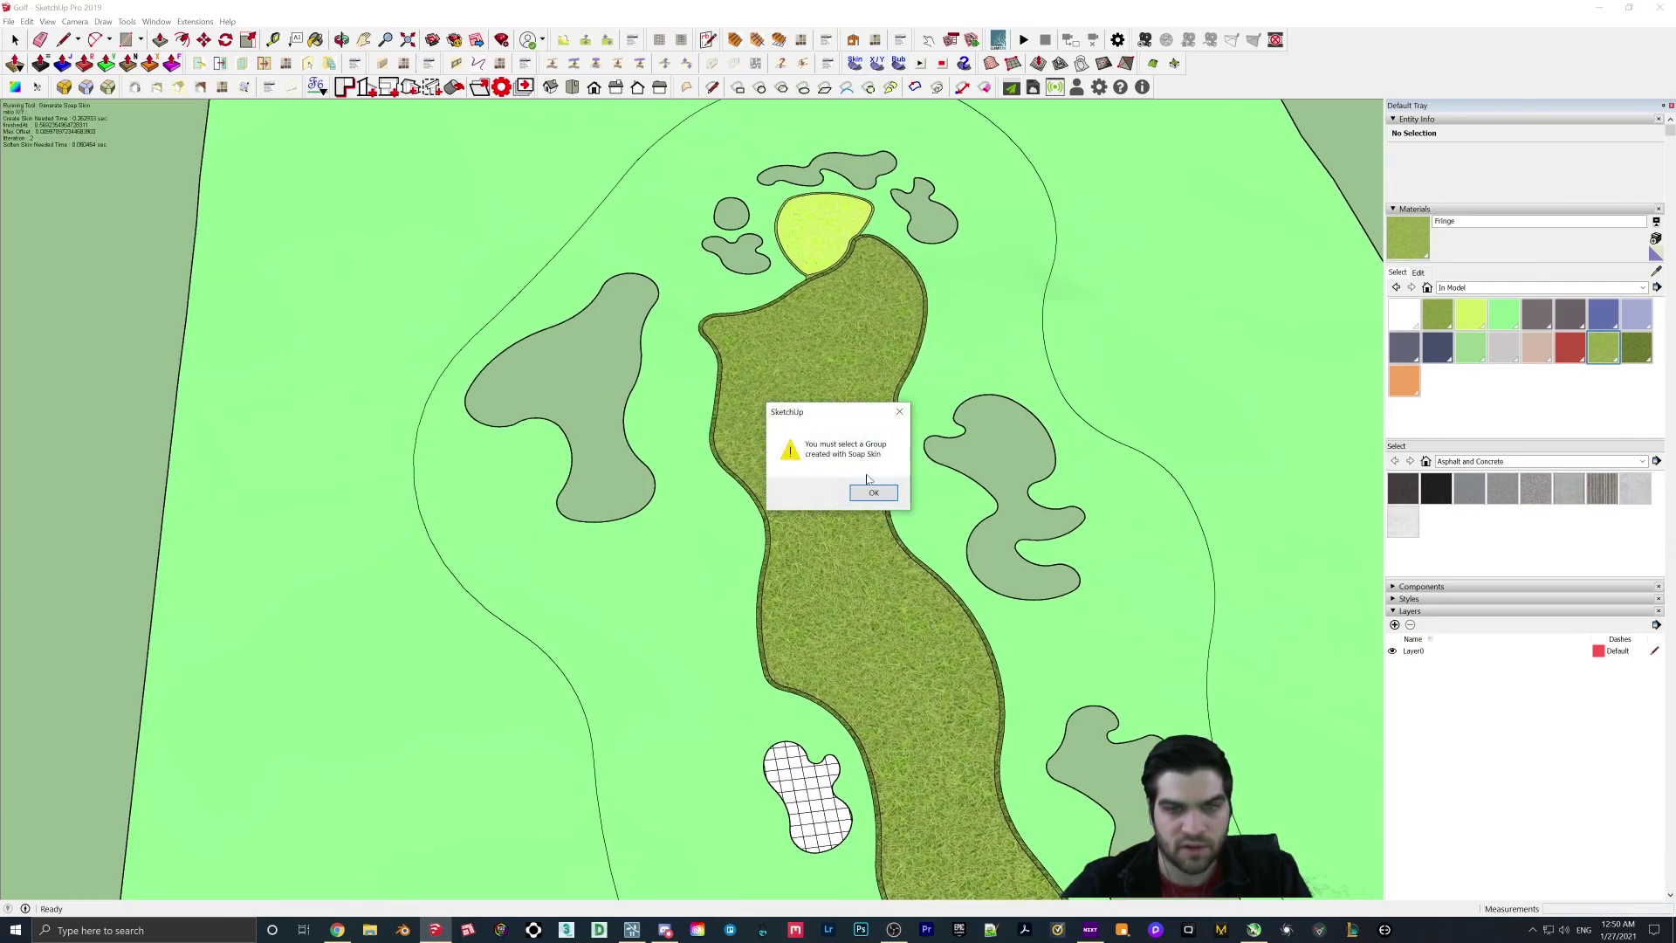
left_click(872, 492)
middle_click_drag(733, 498, 581, 469)
left_click(661, 482)
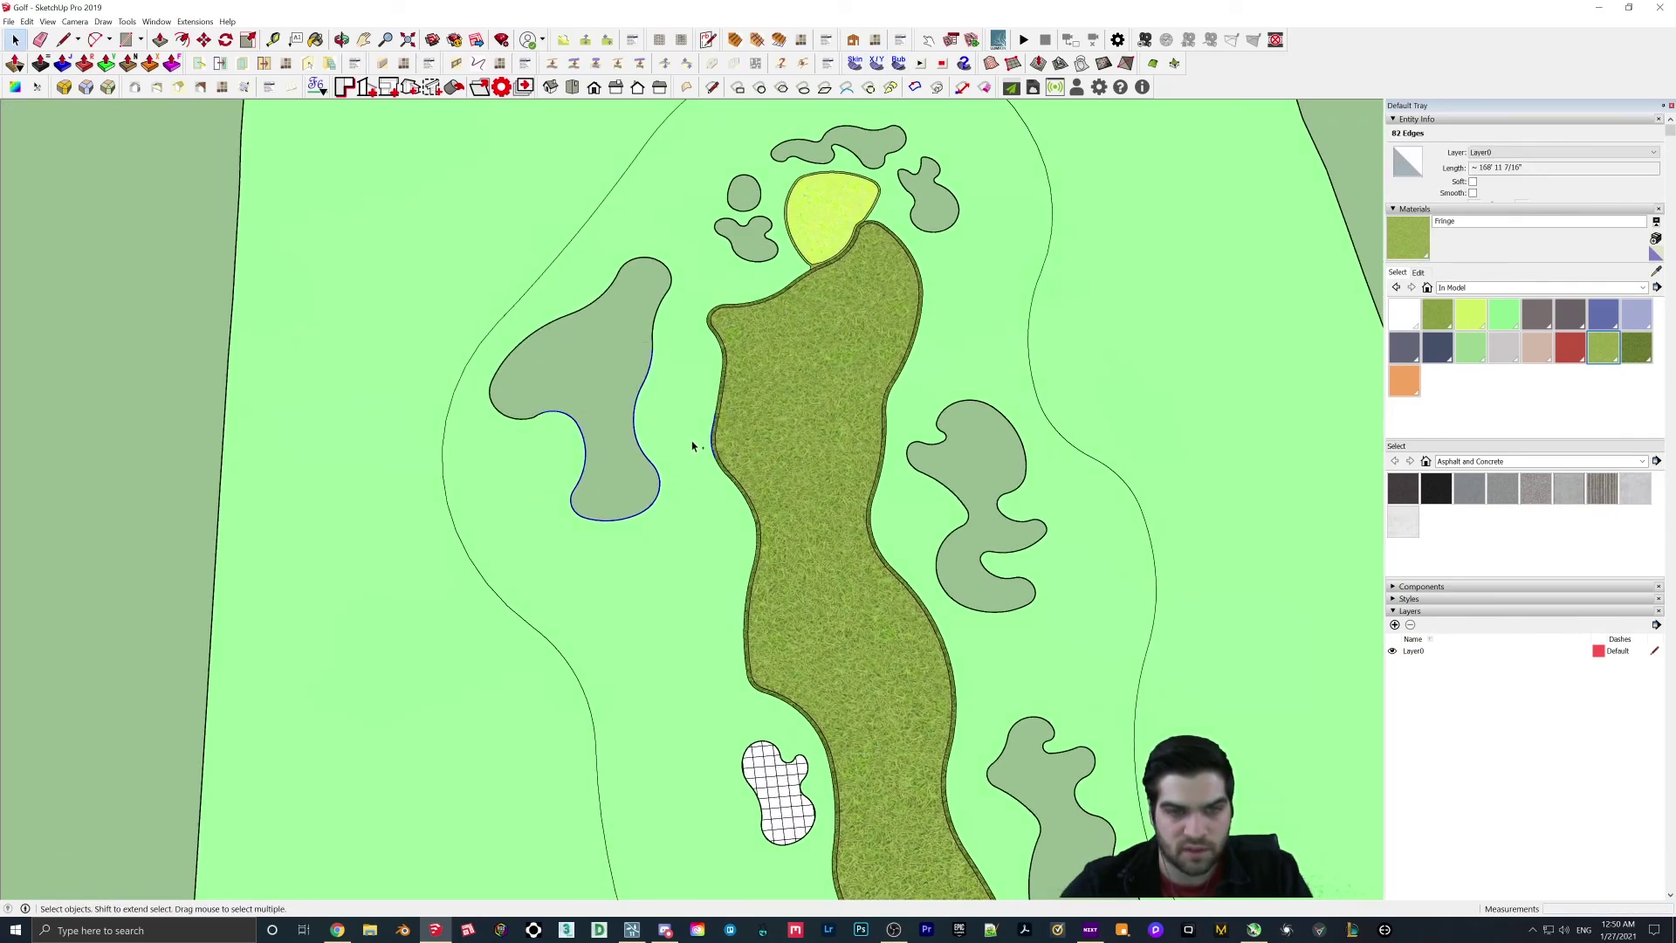
scroll(672, 417, "up", 2)
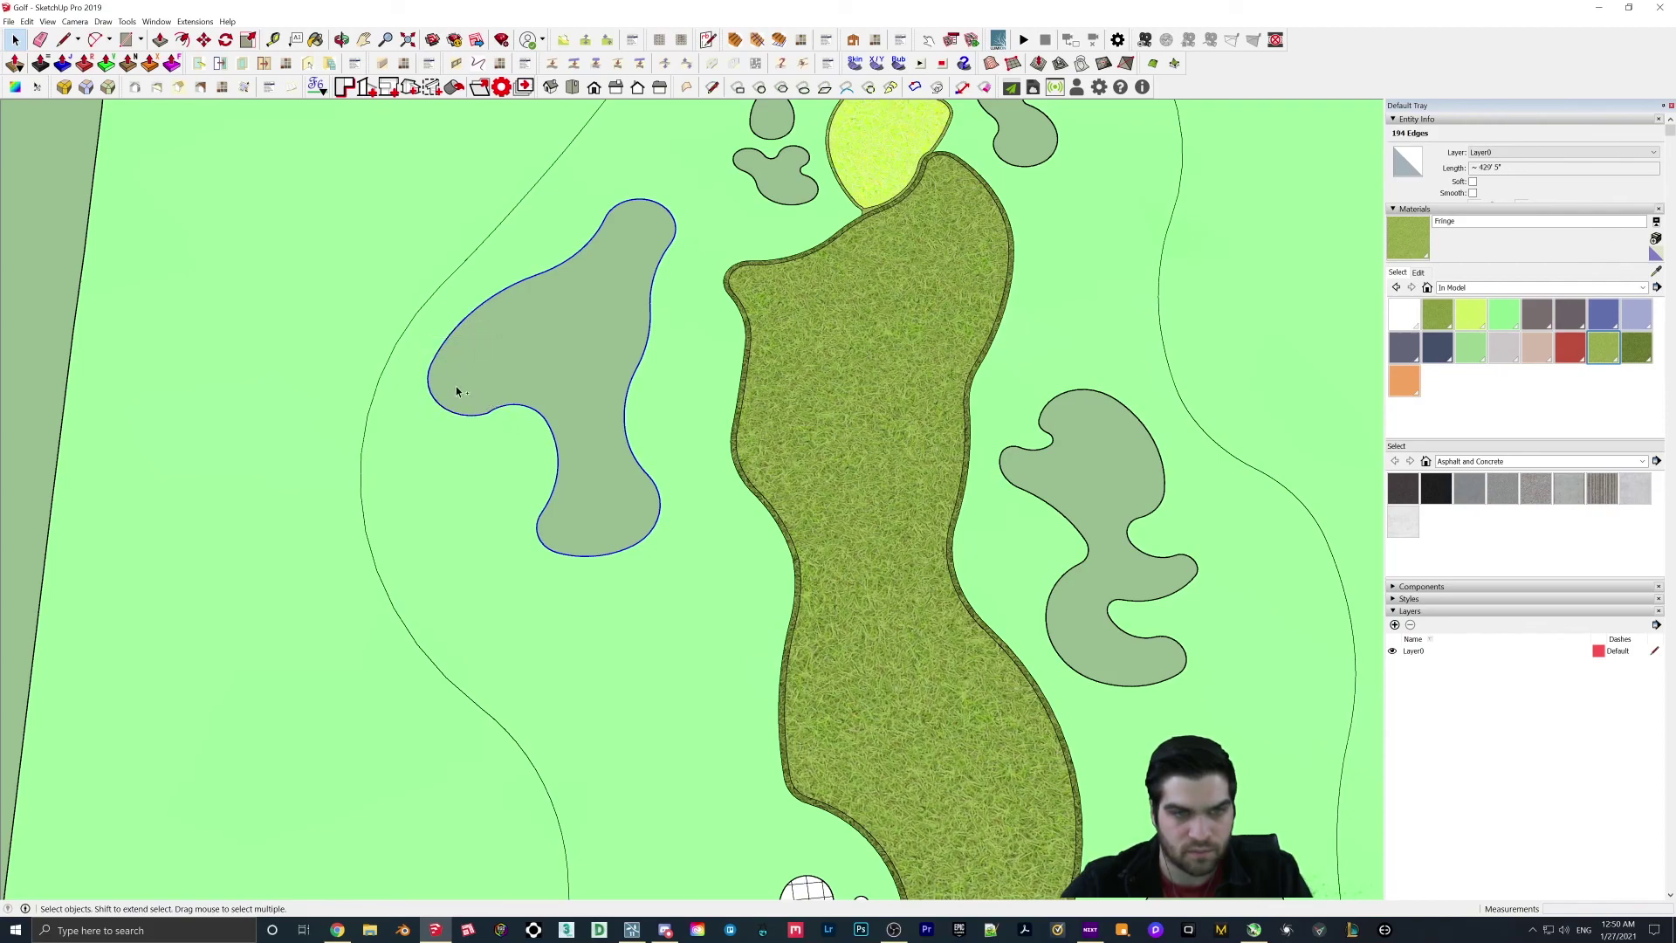
left_click_drag(494, 381, 684, 599)
left_click(194, 21)
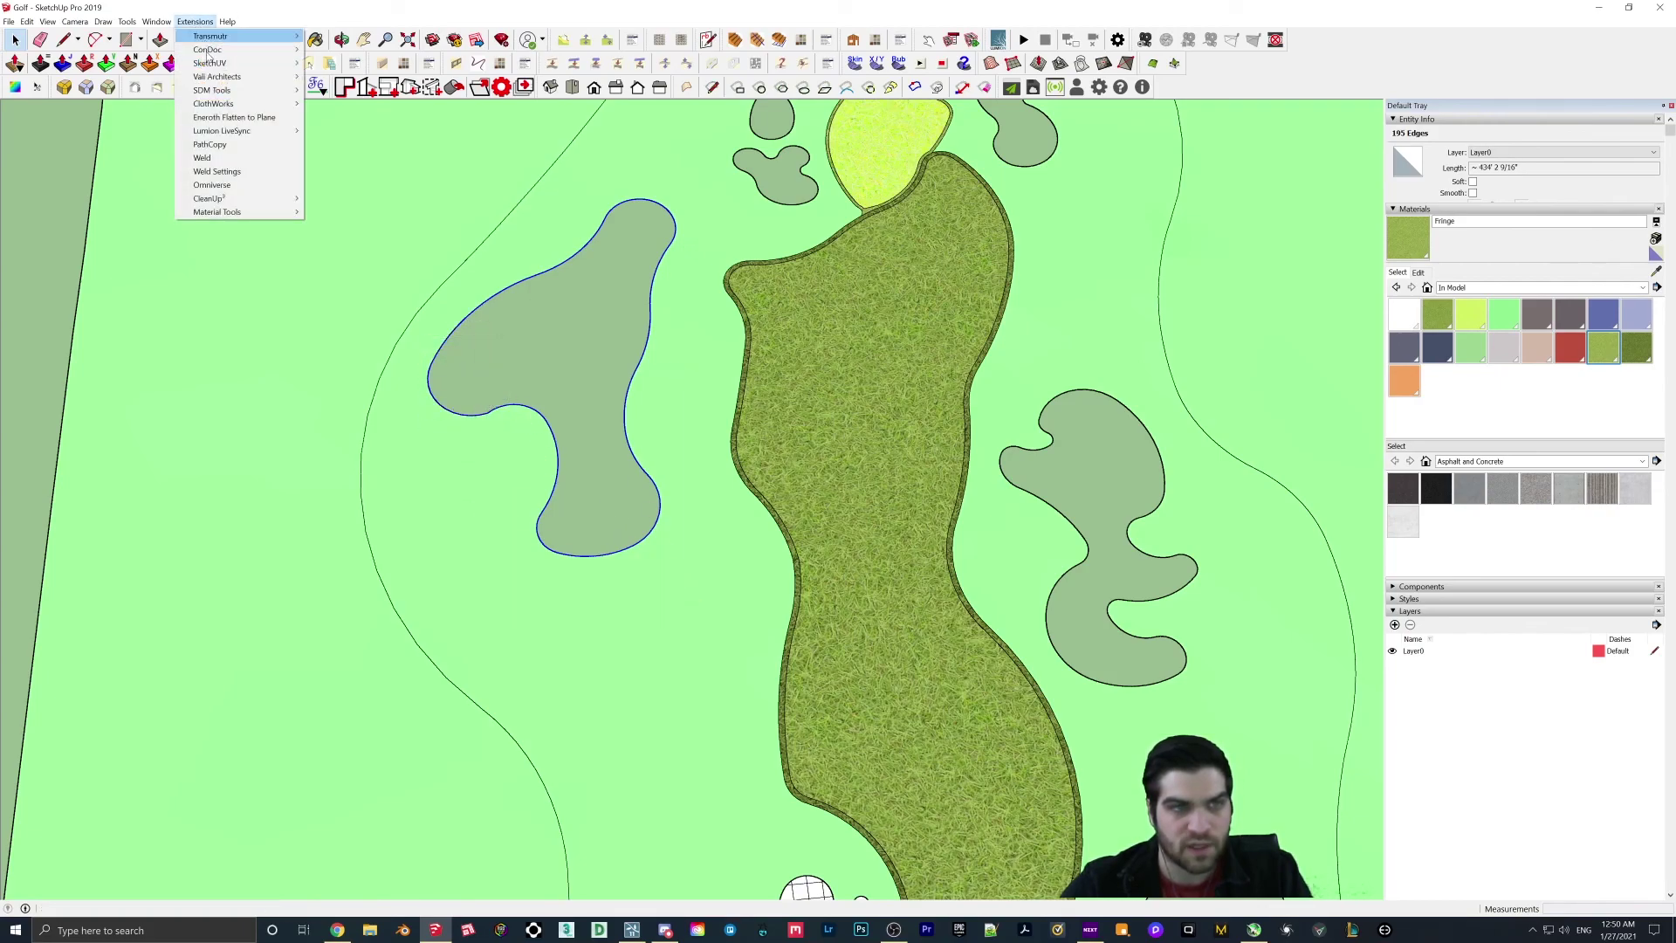
left_click(215, 158)
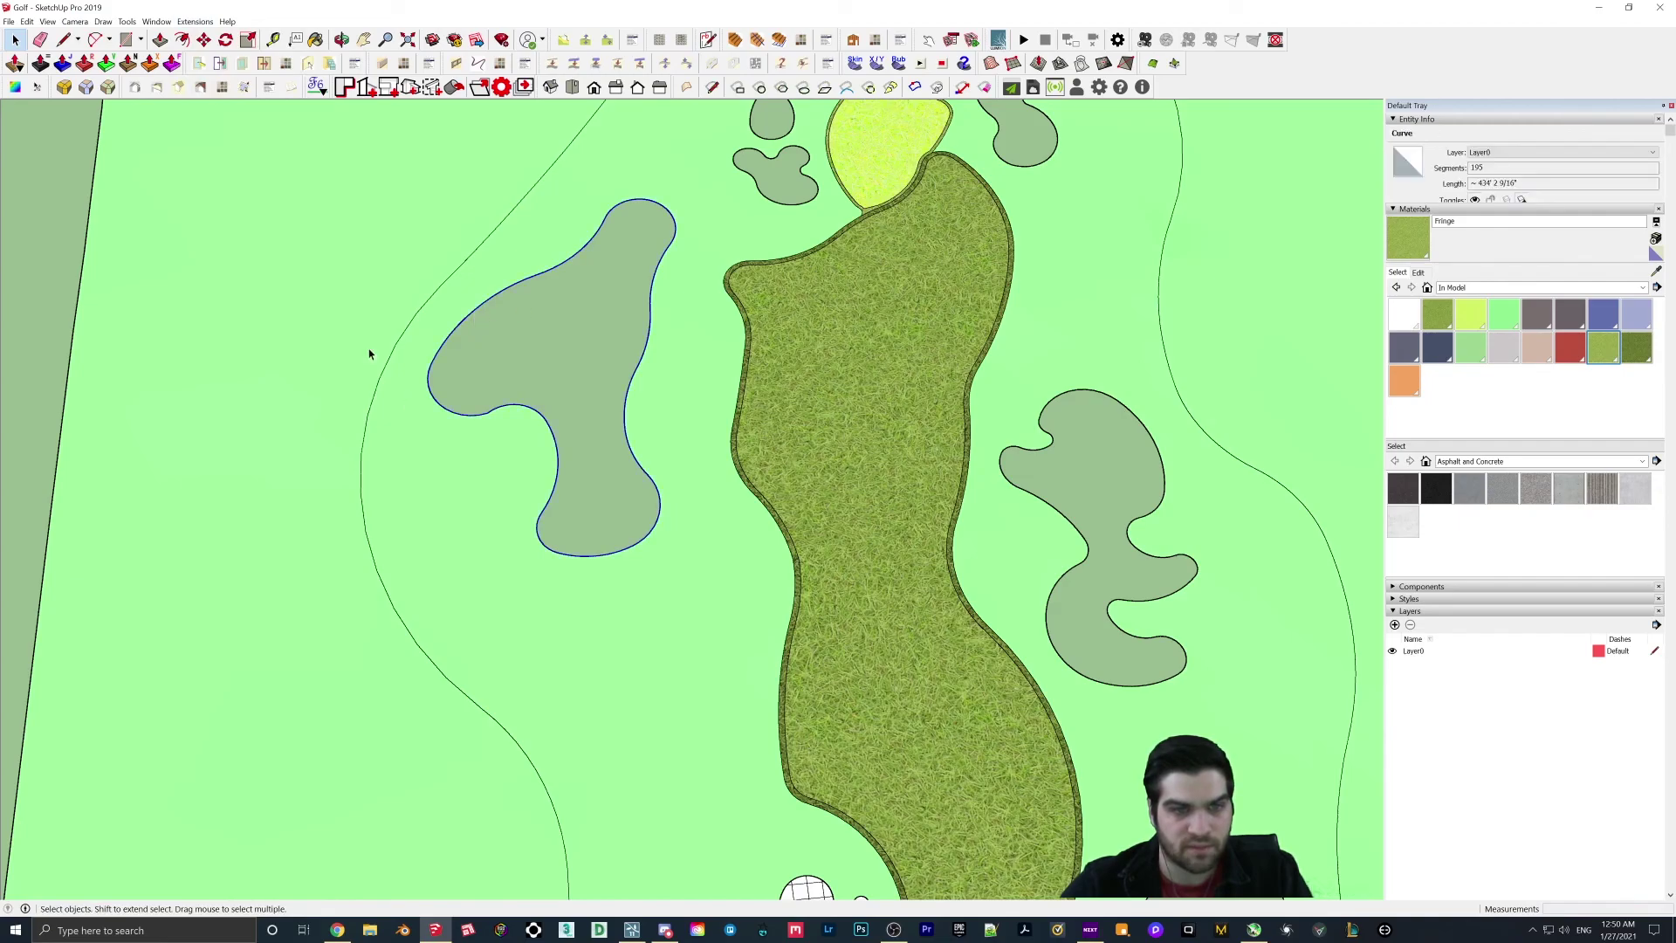
Step: Generate a Soap Skin mesh with 10 divisions from the welded outline of the large T-shaped area
left_click(876, 76)
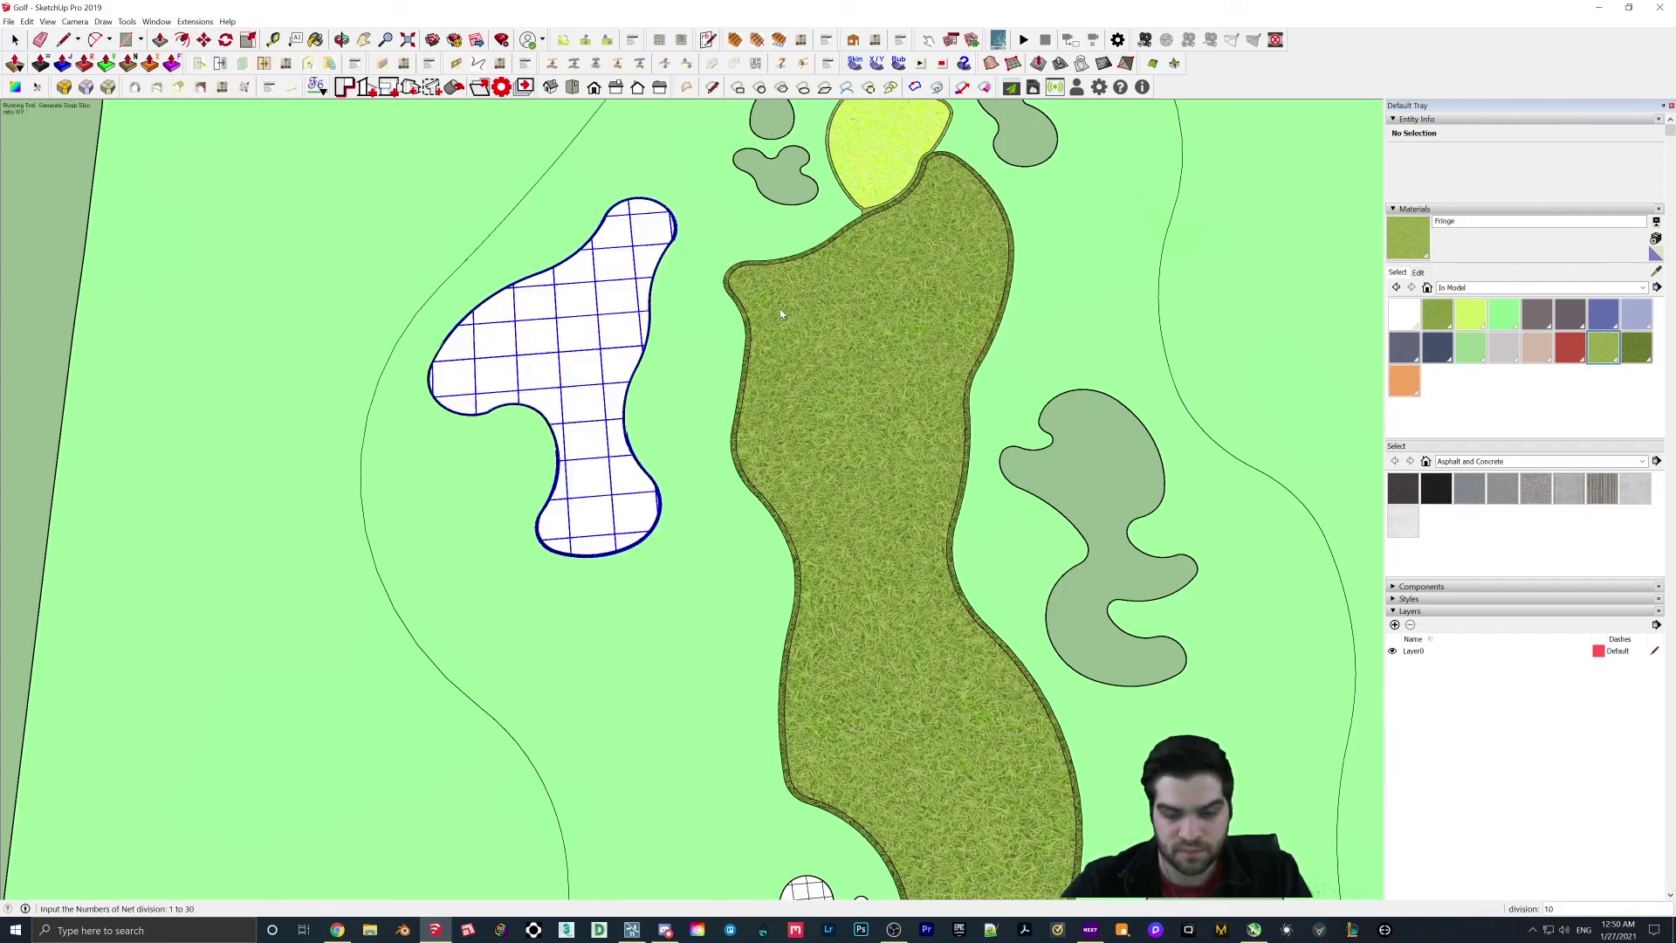
scroll(731, 488, "down", 3)
scroll(732, 488, "down", 1)
middle_click_drag(955, 620, 549, 355, "shift")
scroll(549, 355, "down", 2)
scroll(487, 249, "up", 1)
scroll(479, 194, "down", 2)
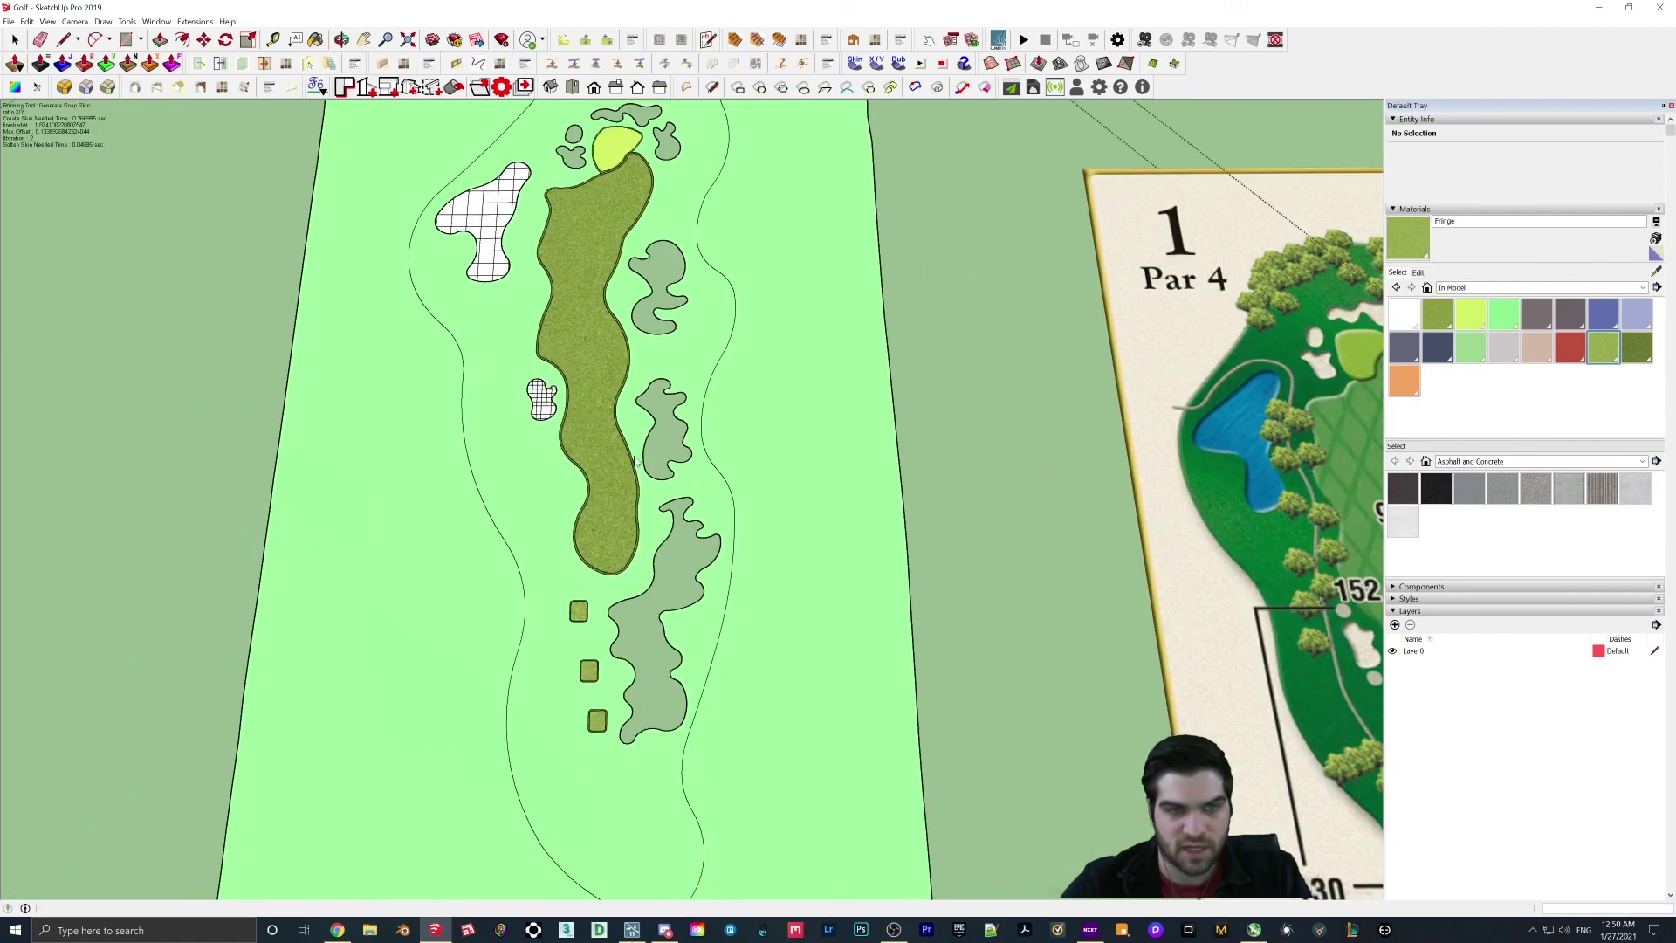
Step: Select the outline edges of the long bunker beside the tee boxes
scroll(478, 194, "up", 1)
middle_click_drag(479, 193, 443, 63, "shift")
left_click(871, 70)
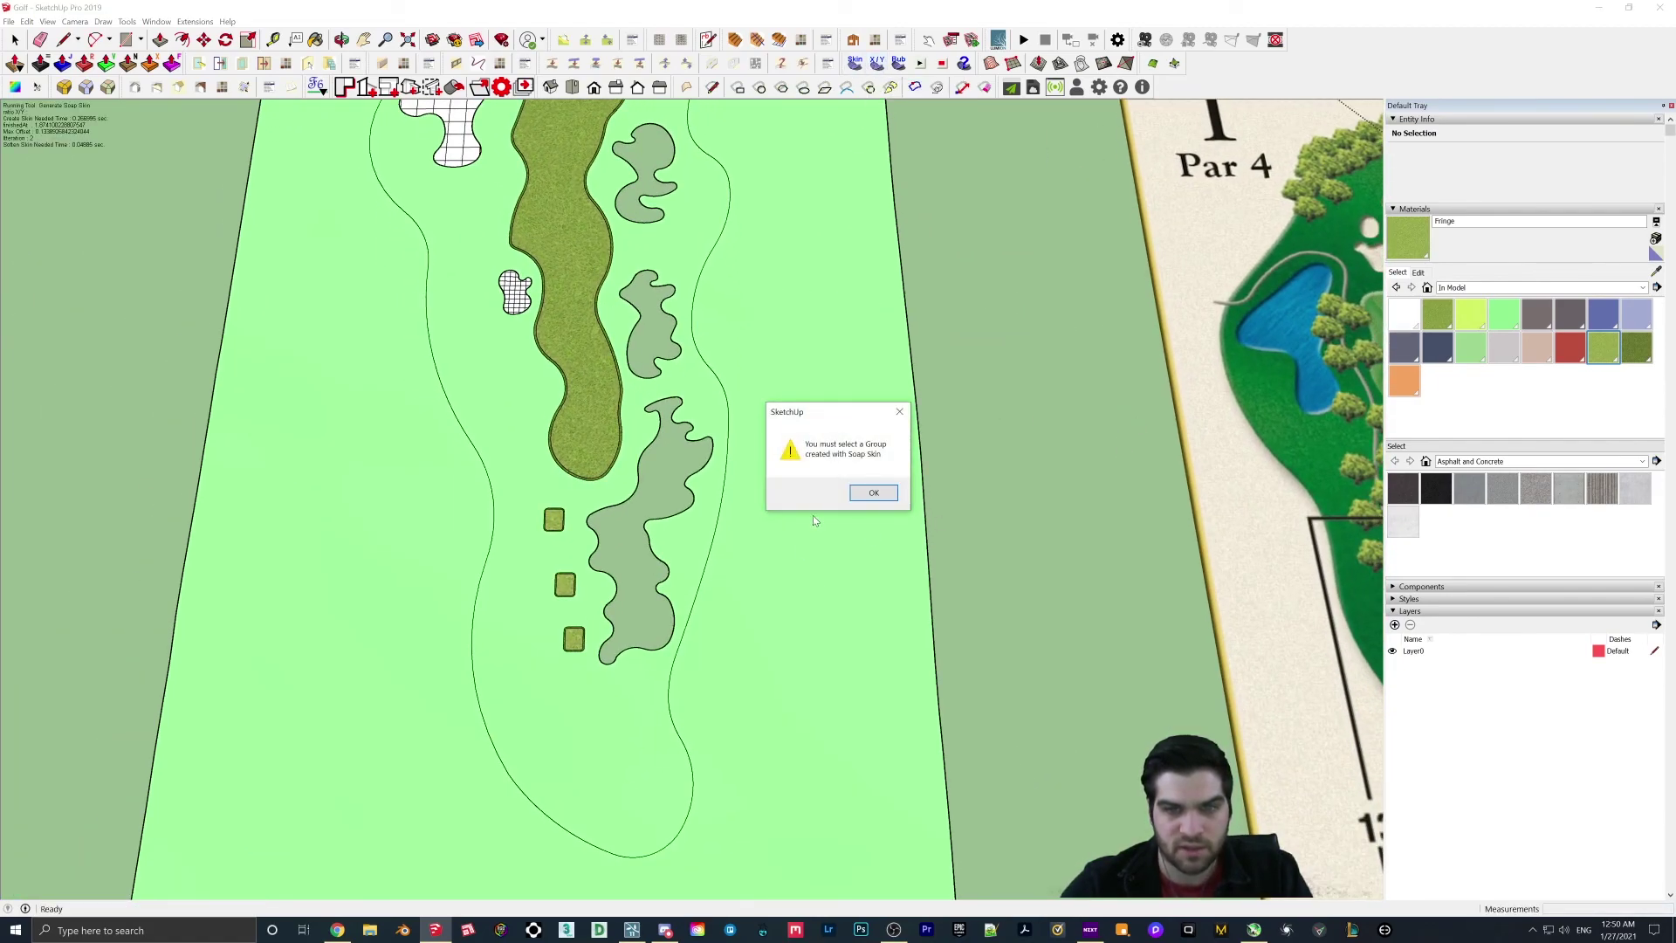
left_click(881, 494)
scroll(650, 581, "up", 2)
left_click_drag(681, 708, 682, 709)
scroll(666, 560, "up", 2)
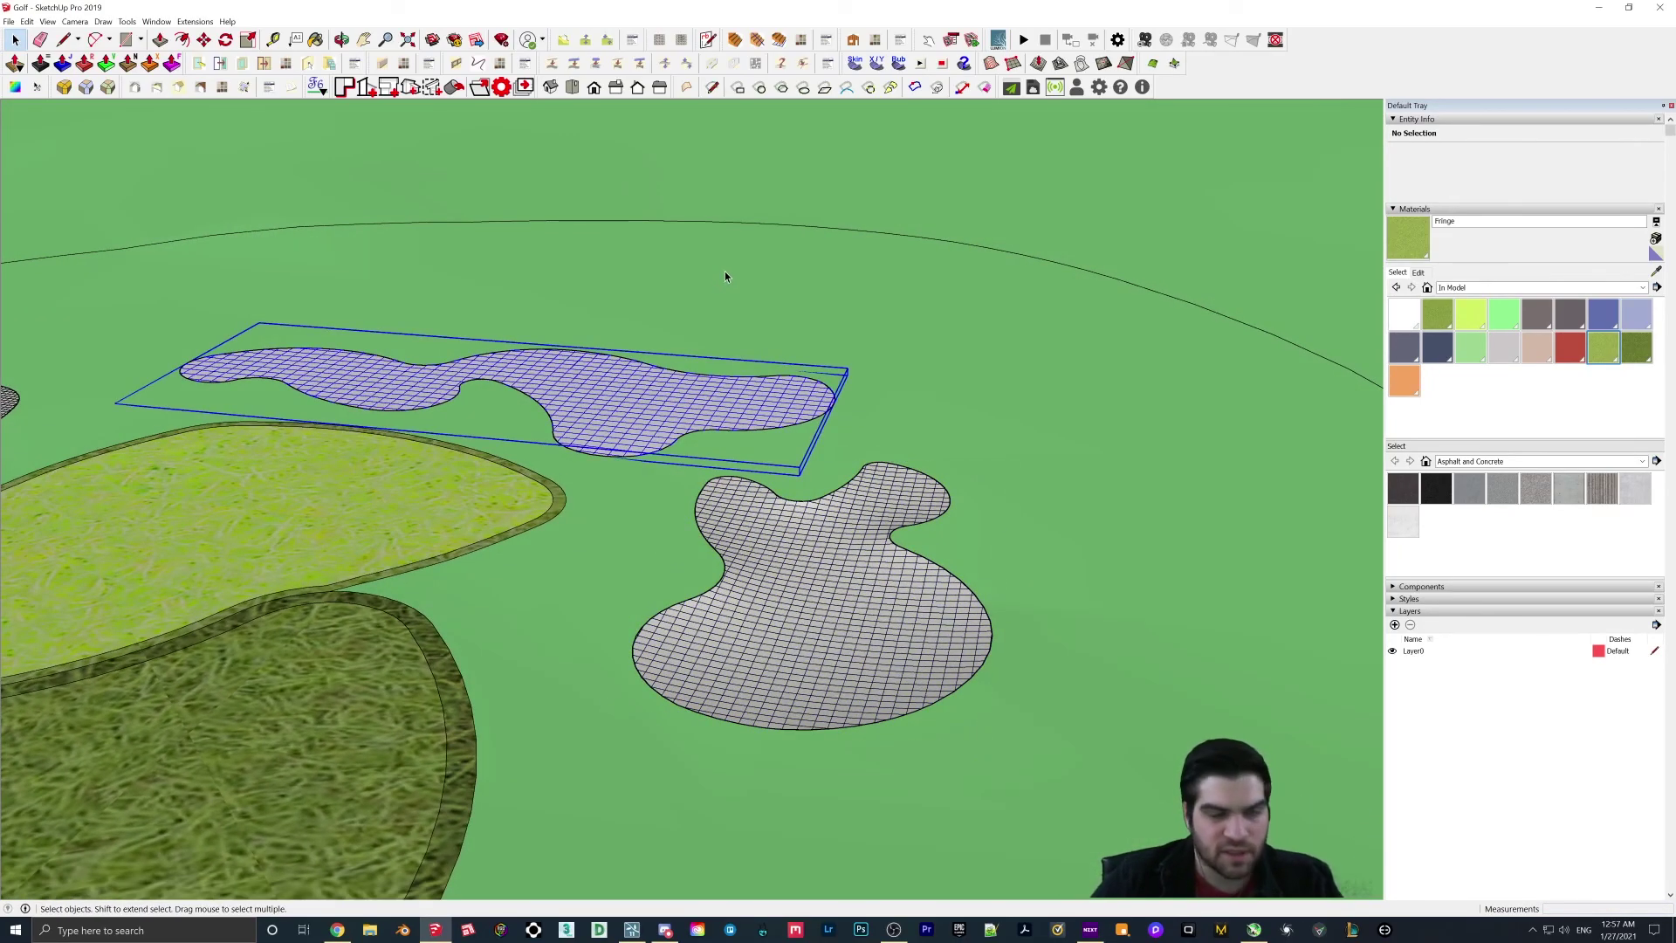
Step: Apply Soap Bubble to the long bunker mesh behind the green with a pressure of -5.0
middle_click_drag(724, 271, 946, 312)
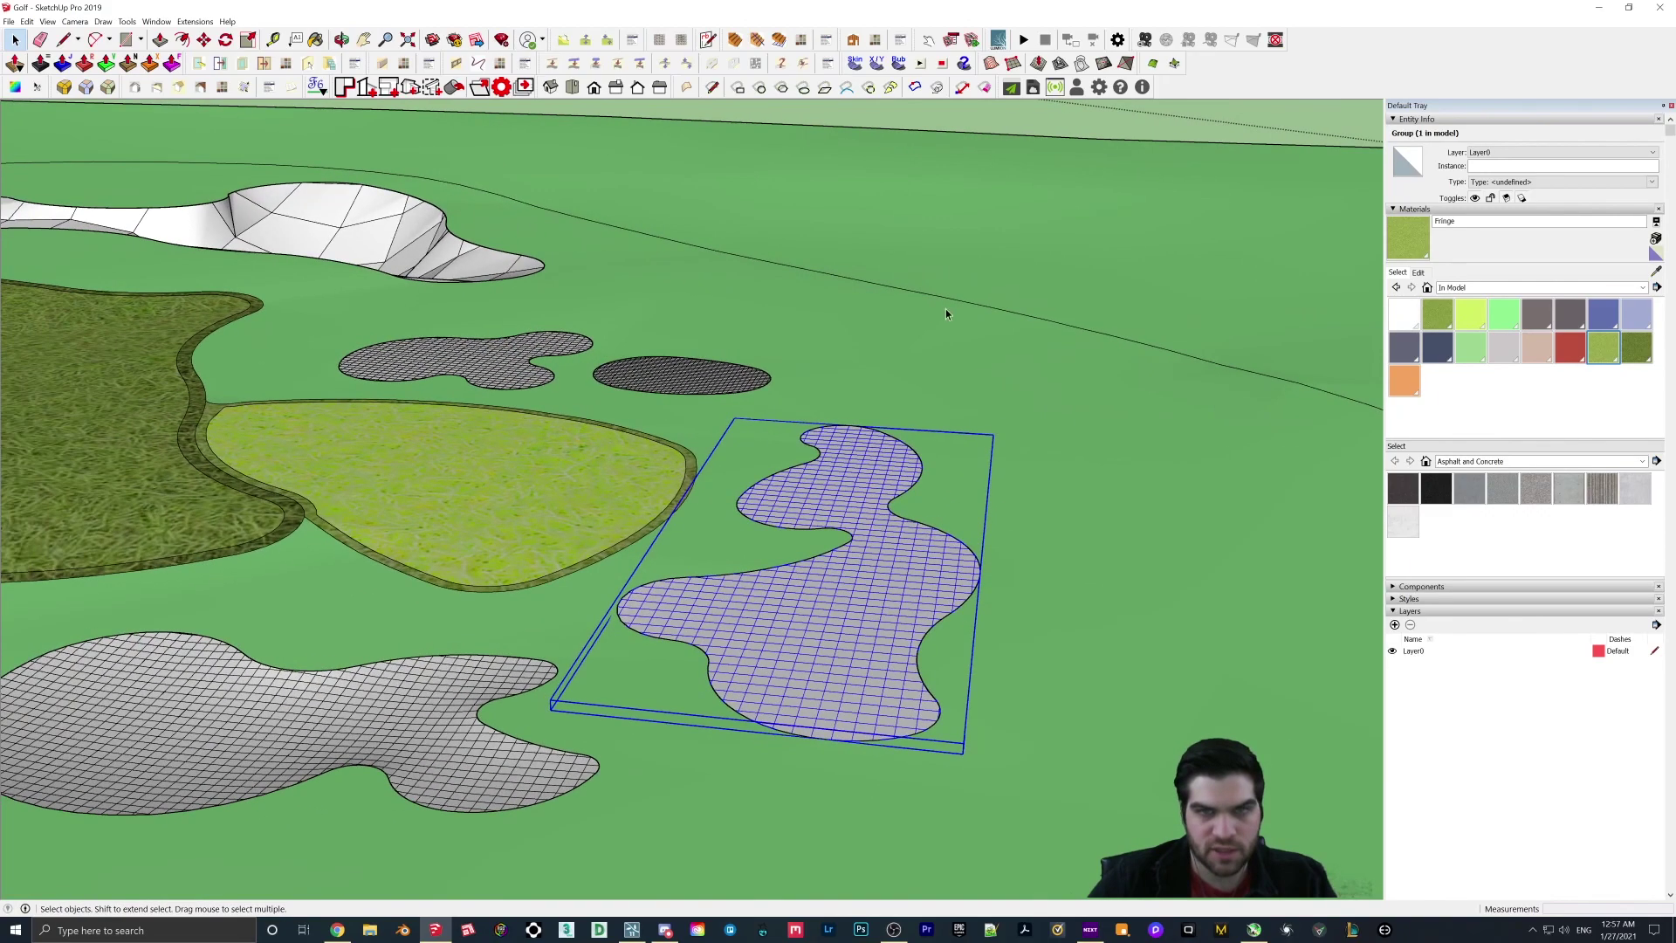
left_click(900, 69)
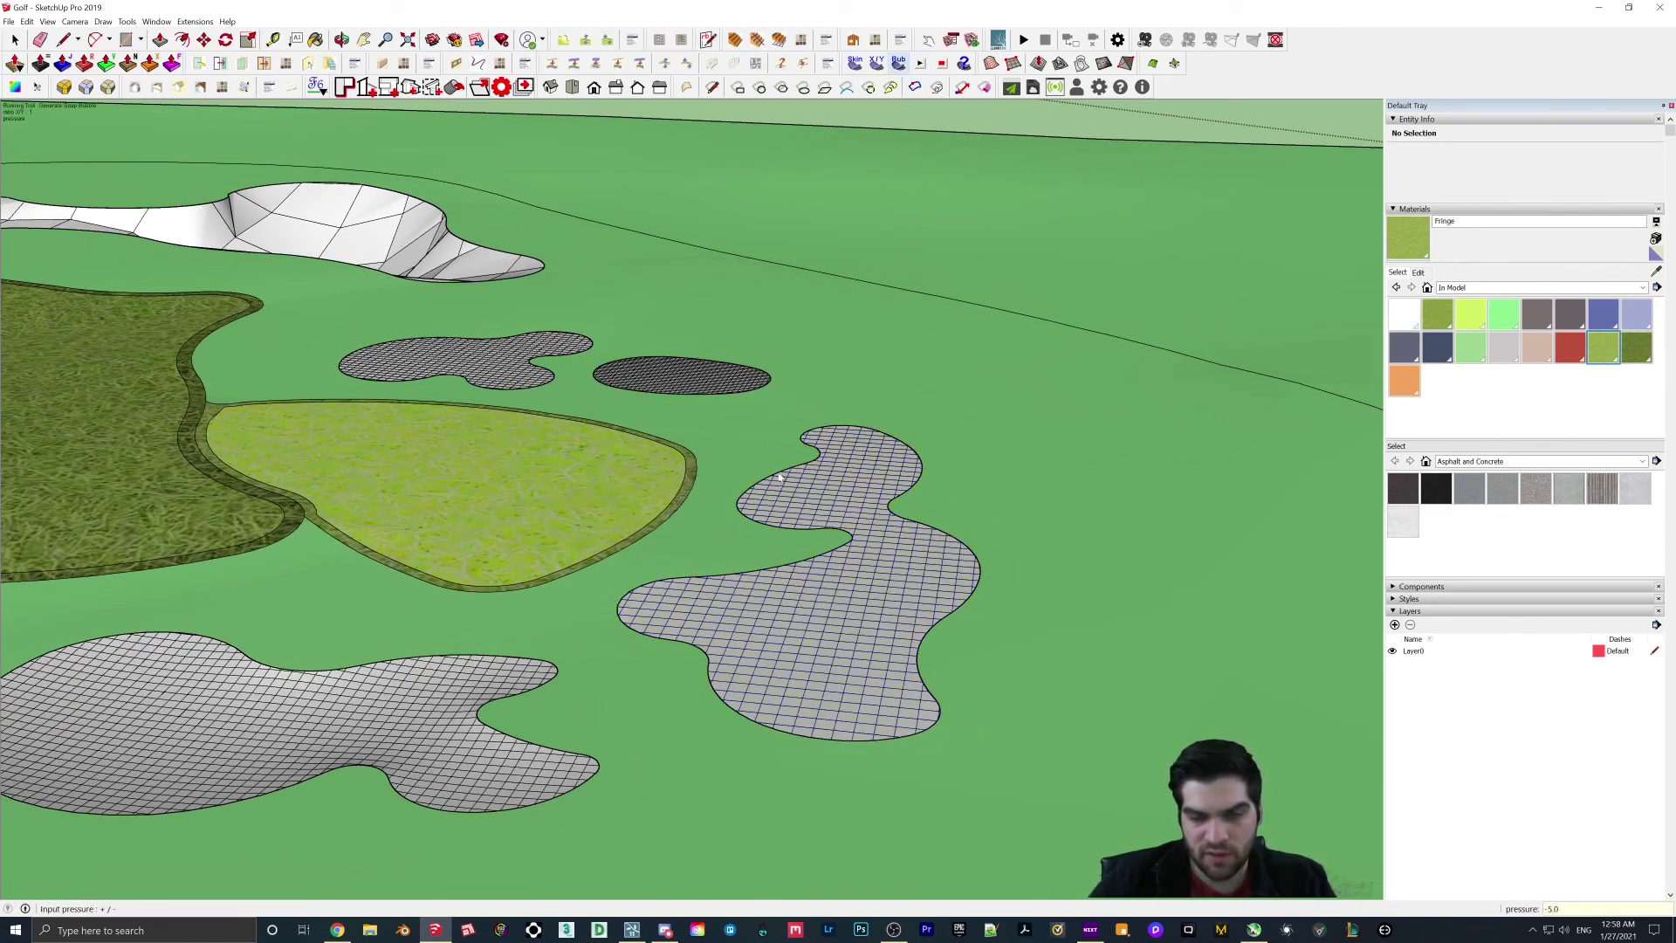
middle_click_drag(832, 513, 744, 297)
scroll(745, 297, "up", 2)
Step: Apply Soap Bubble to the round bunker mesh beside the green with a pressure of -5.0
left_click(894, 67)
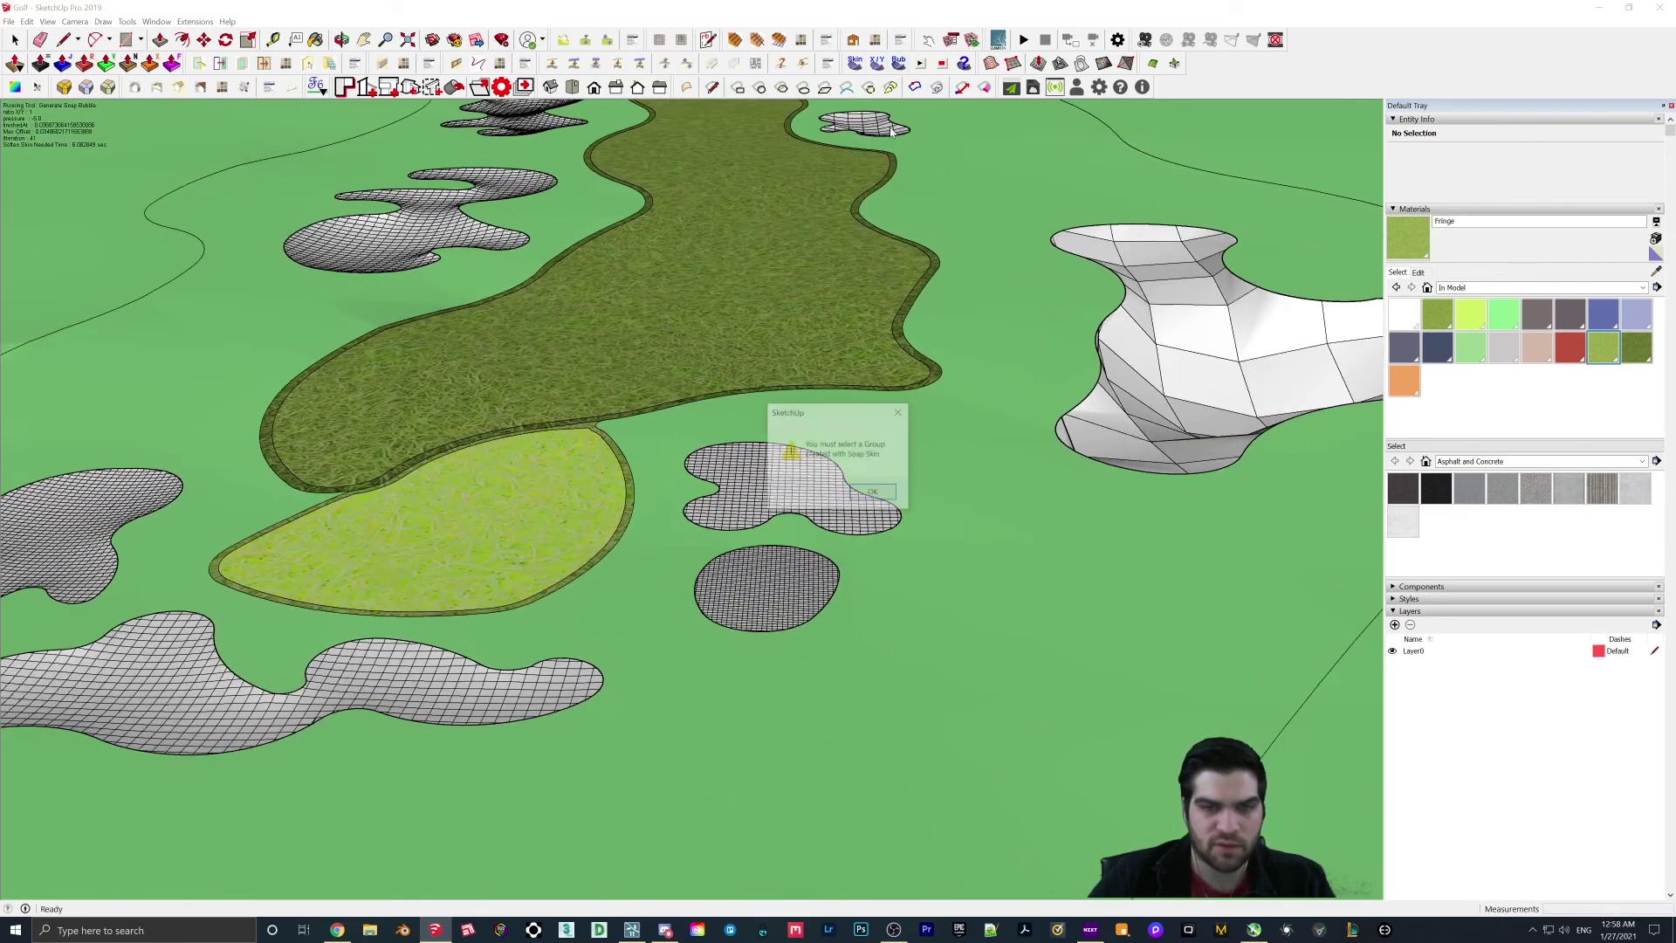
left_click(871, 490)
left_click(760, 571)
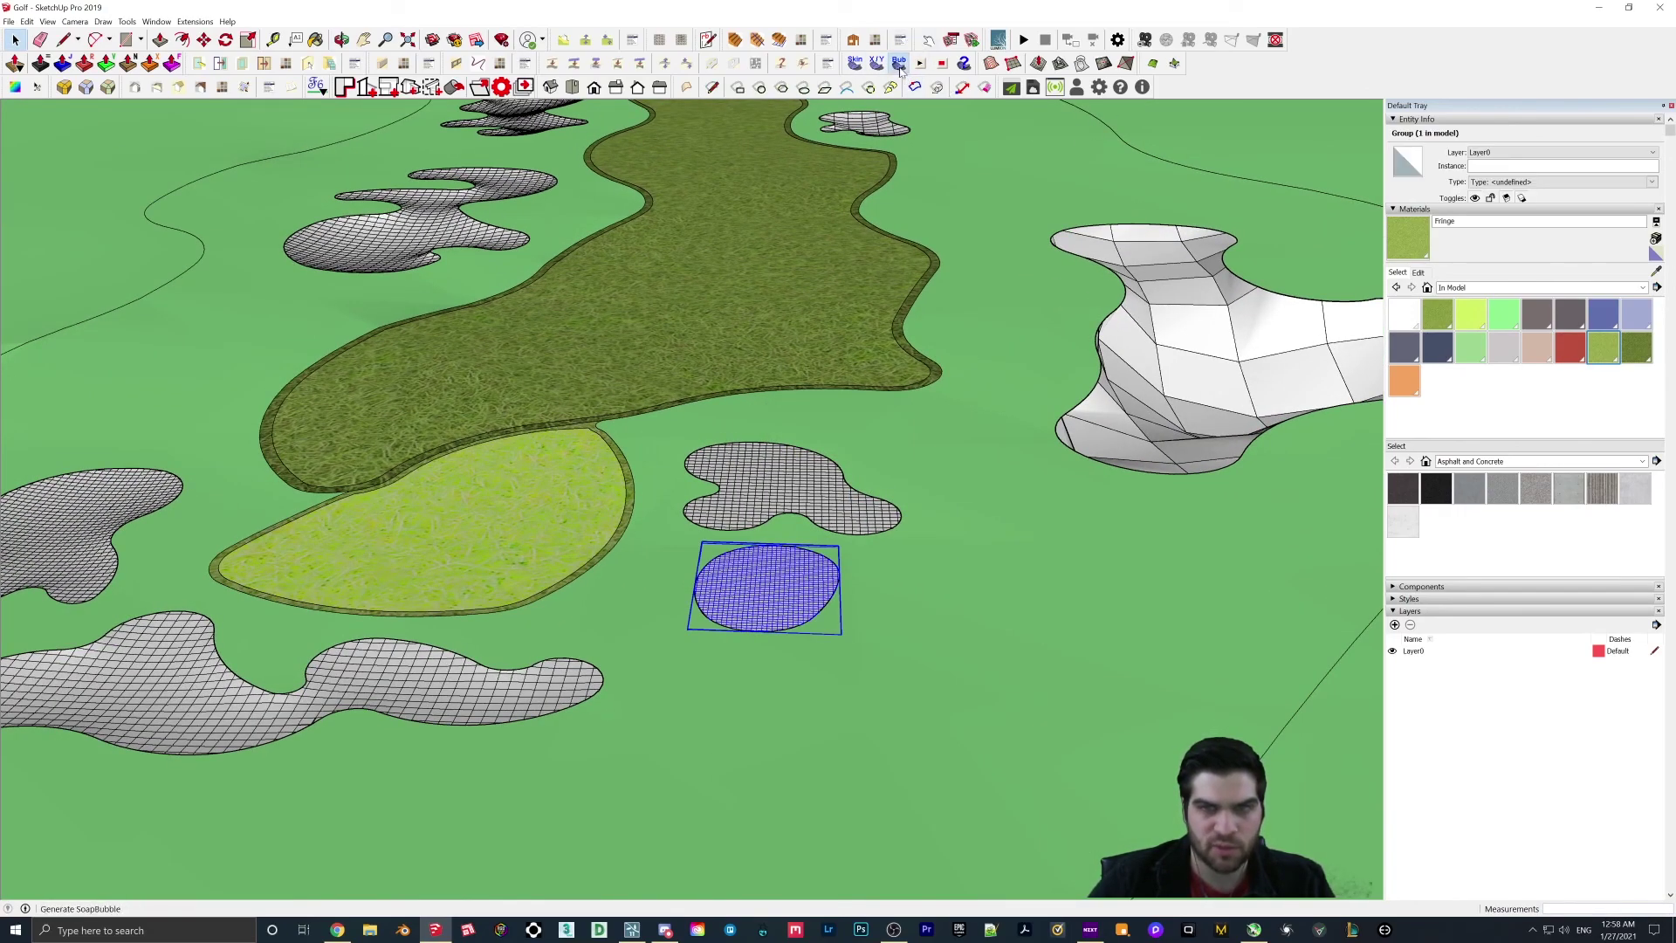
left_click(899, 64)
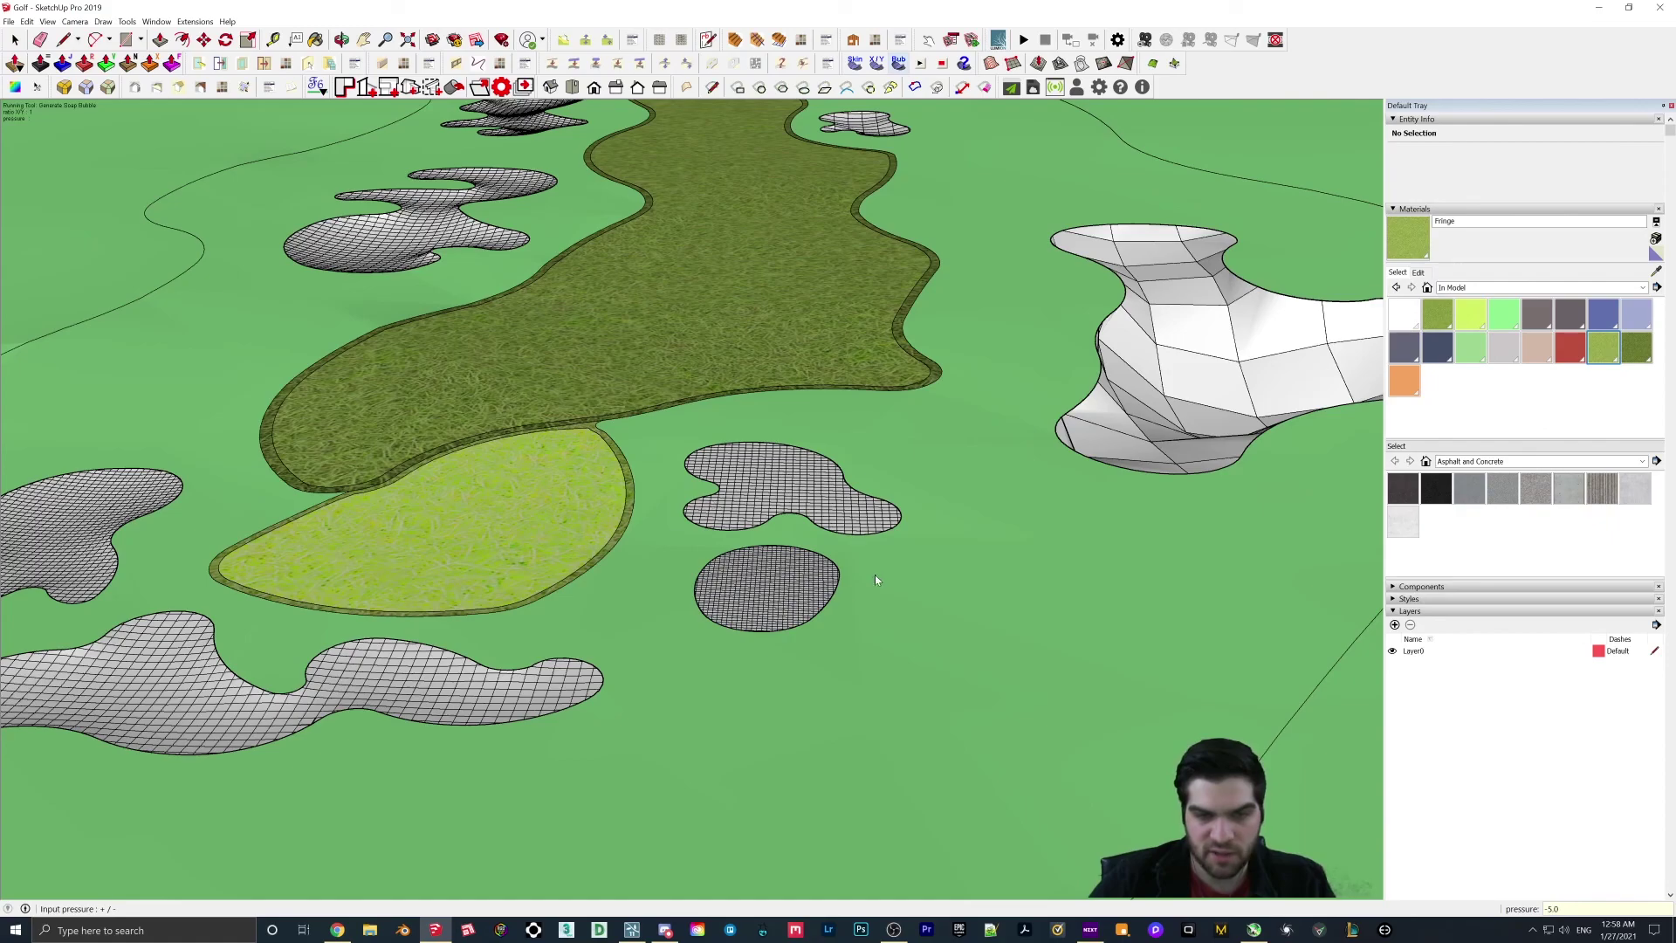
middle_click_drag(795, 524, 707, 488)
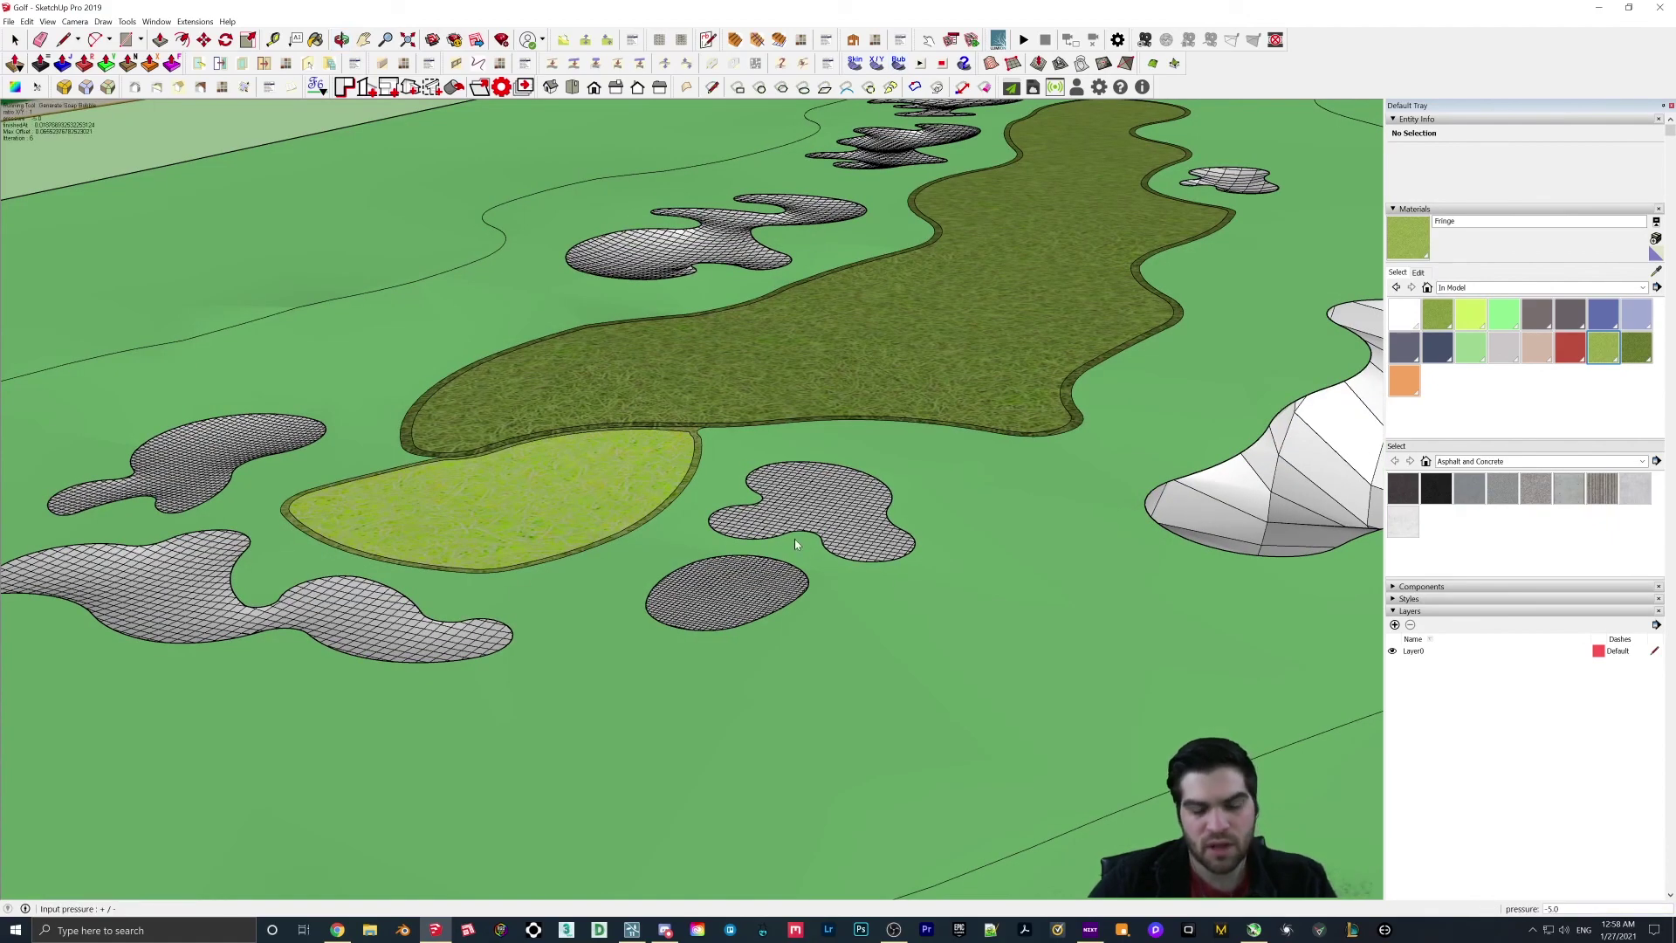
middle_click_drag(794, 538, 617, 603)
Step: Set the round bunker's Soap Bubble pressure to -10.0
scroll(628, 610, "up", 1)
scroll(625, 580, "down", 3)
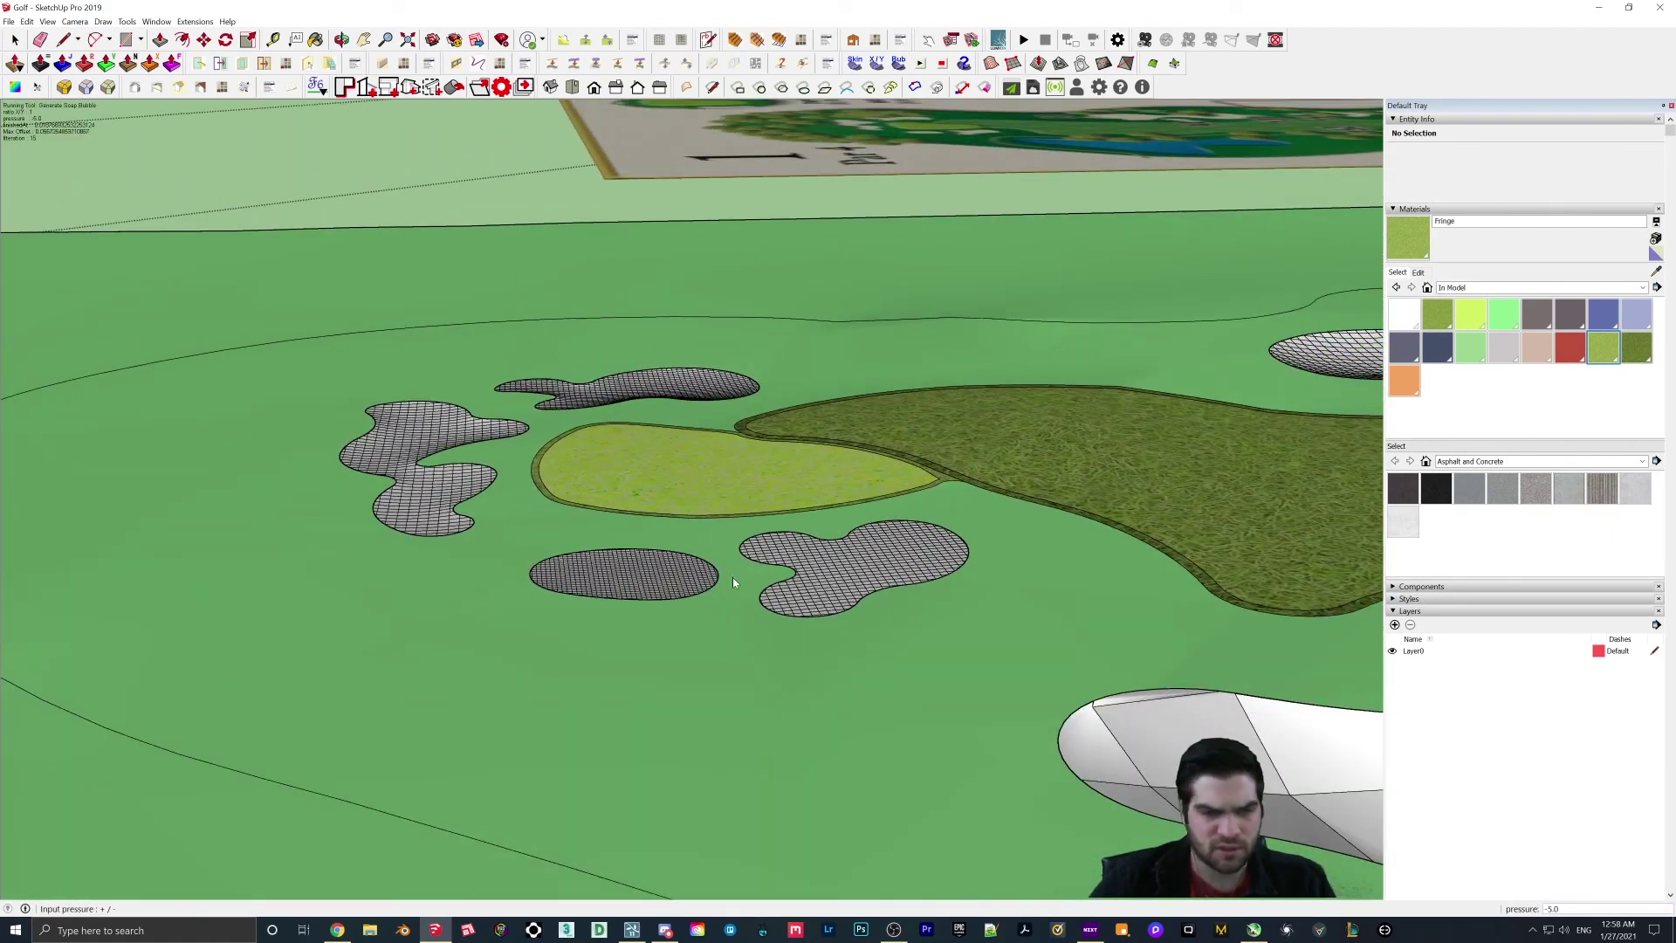
middle_click_drag(732, 578, 585, 638)
scroll(568, 576, "up", 2)
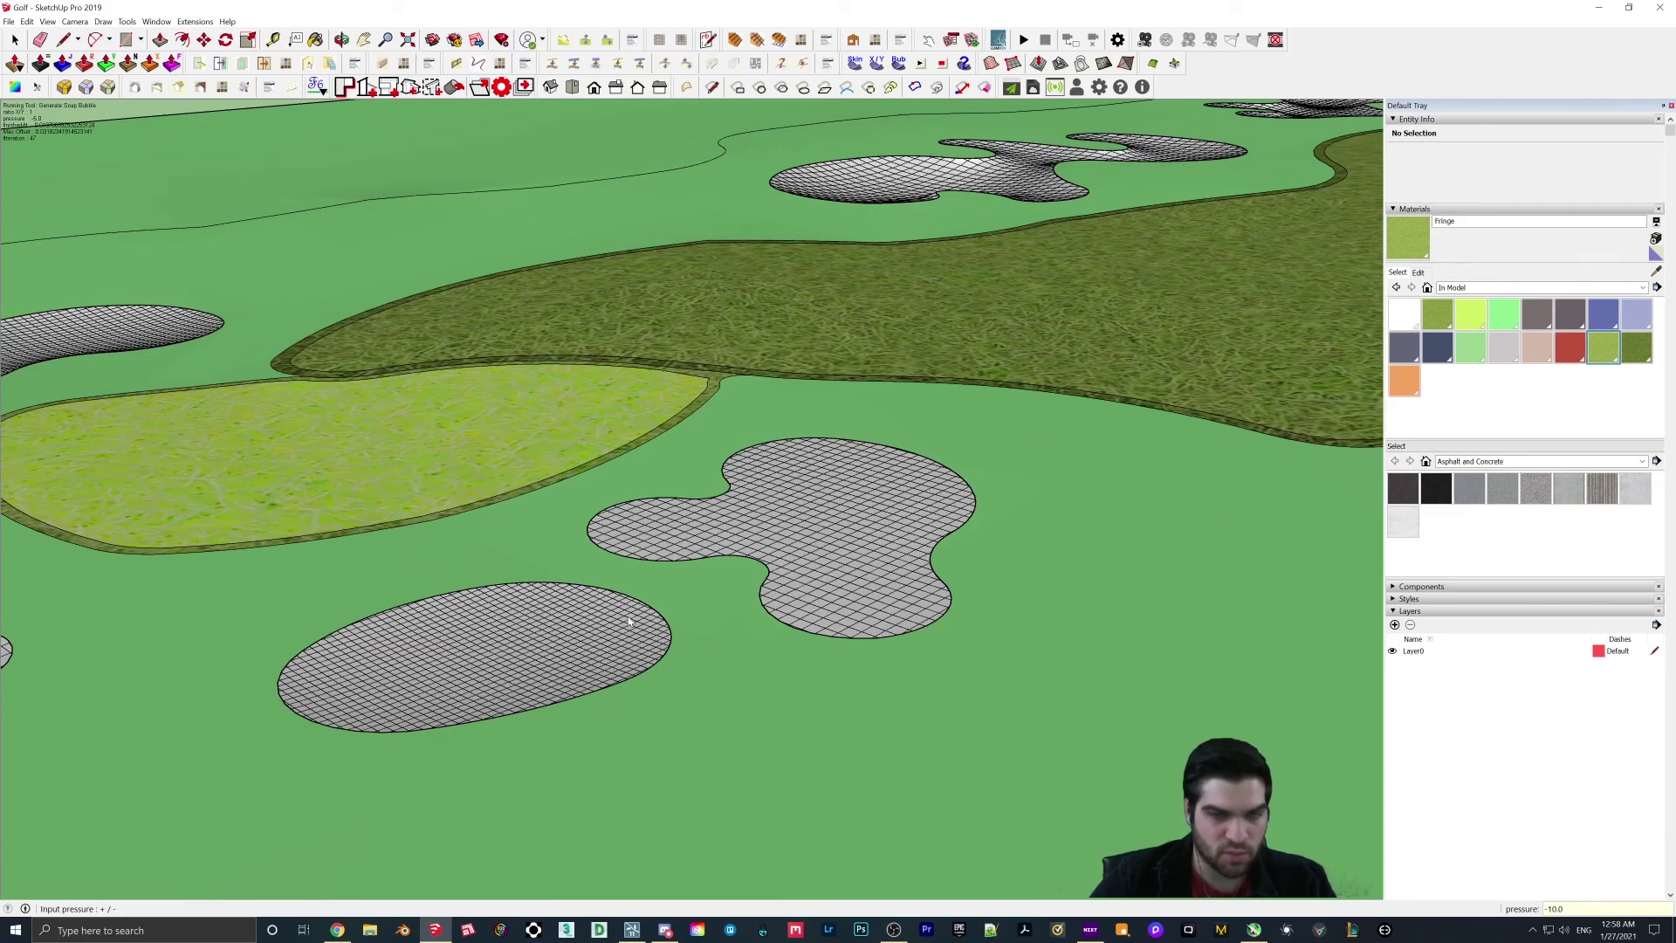
middle_click_drag(635, 617, 774, 674)
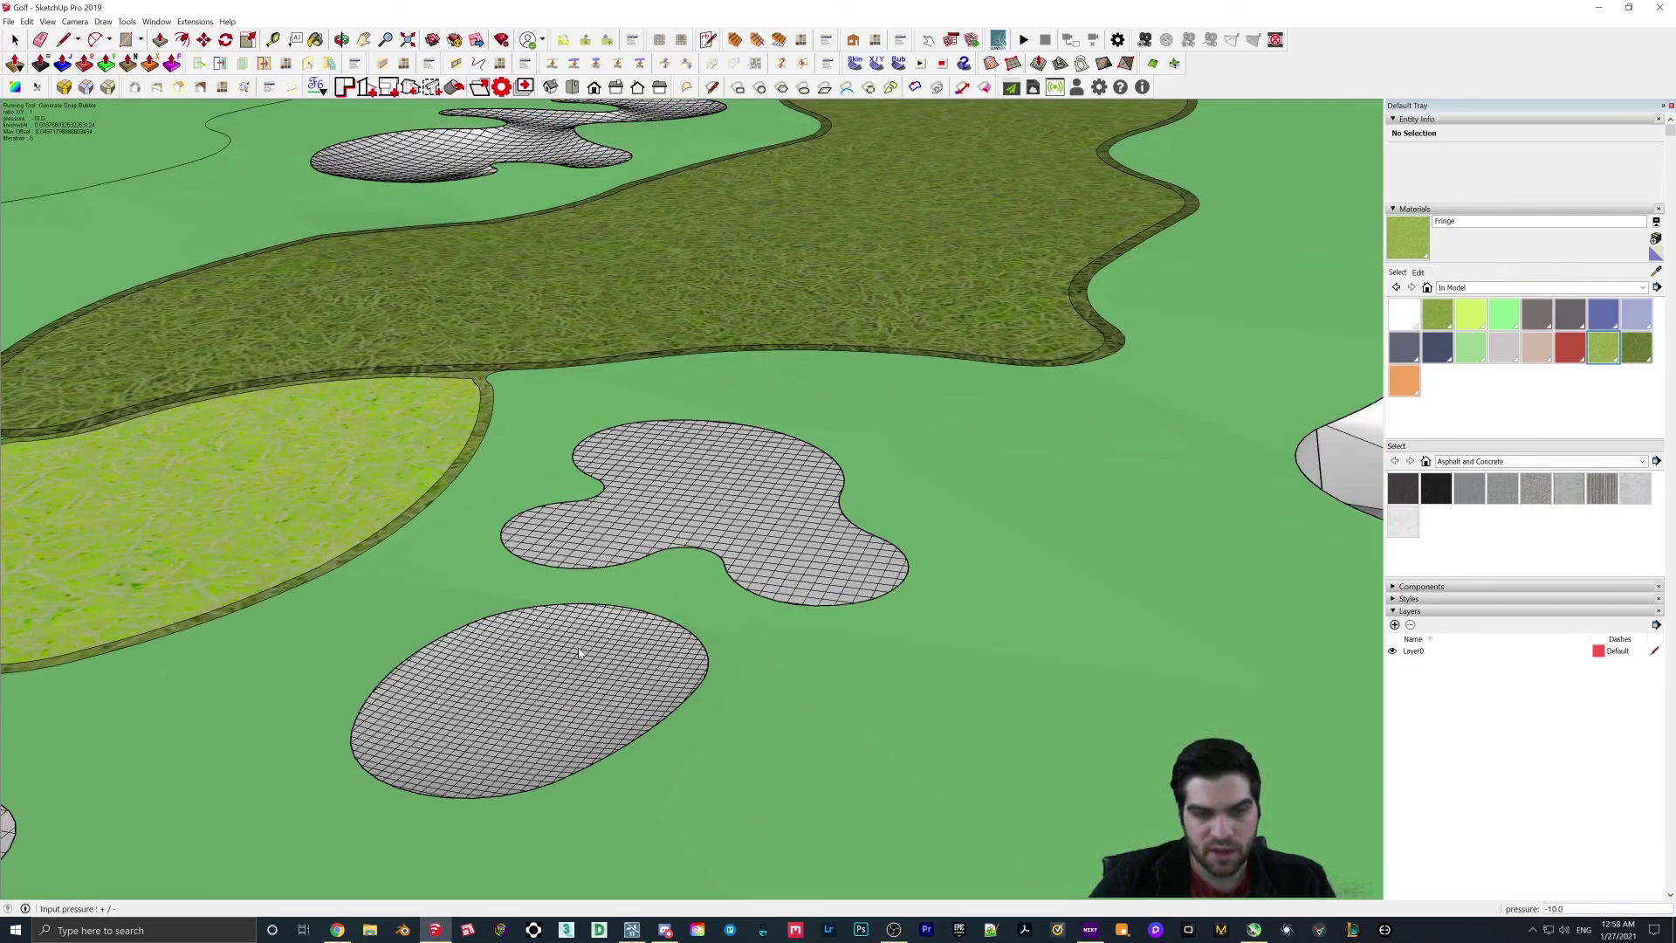
scroll(579, 653, "down", 2)
middle_click_drag(595, 632, 732, 572, "shift")
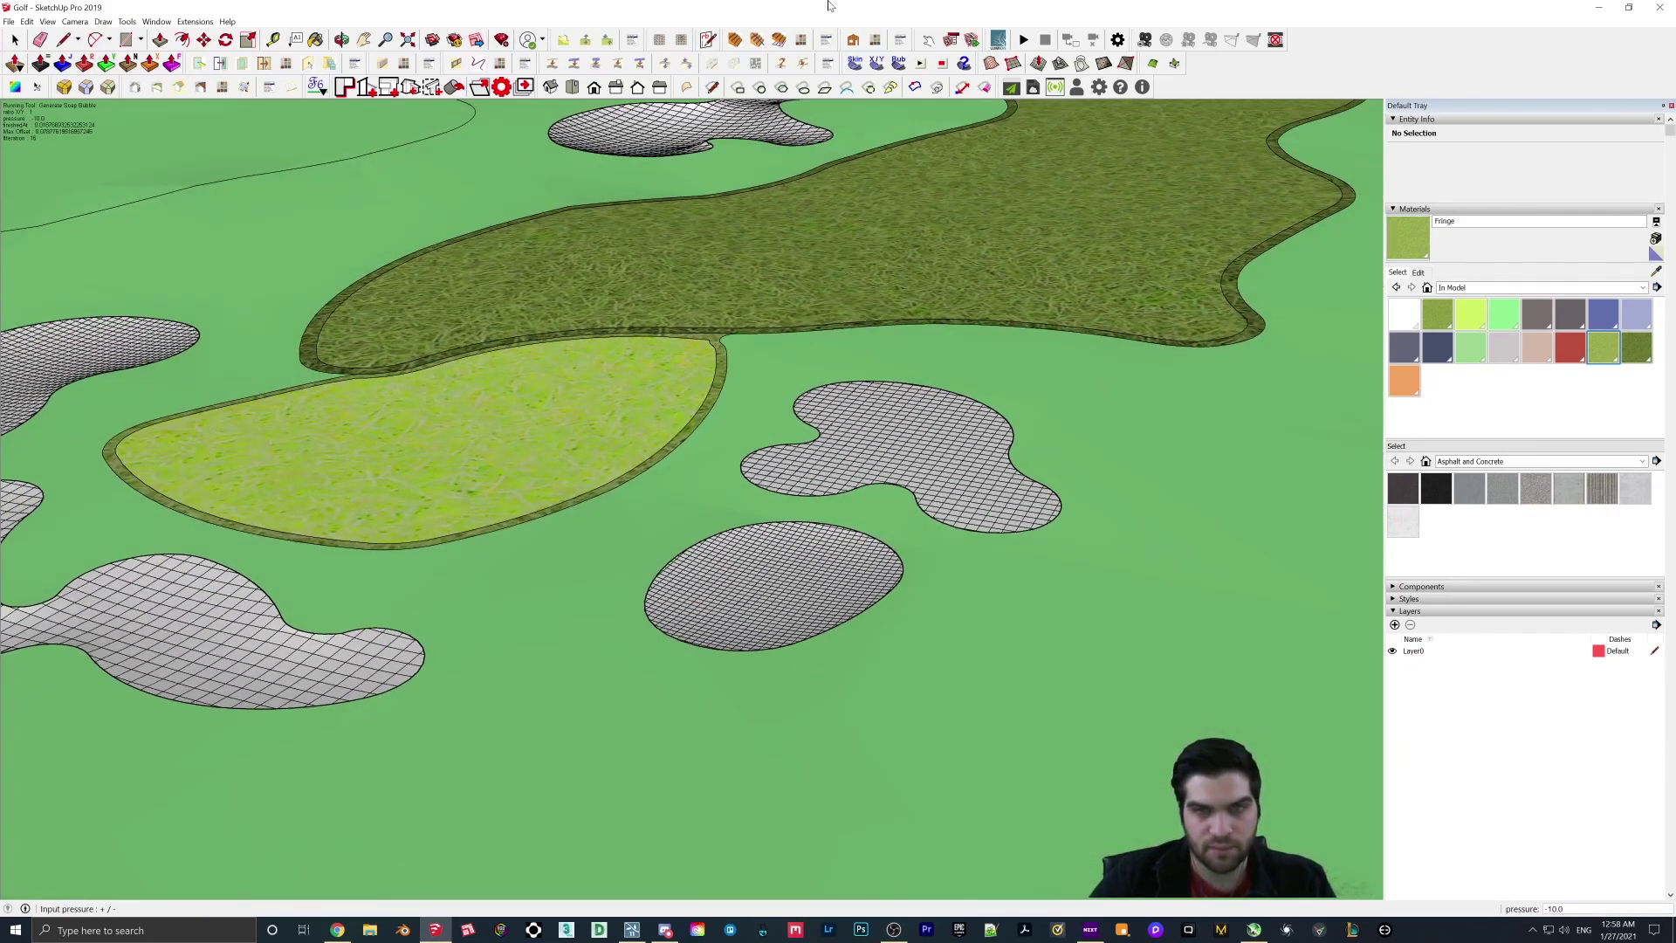
Step: Apply Soap Bubble to the round bunker mesh beside the green again with a pressure of -10.0
left_click(878, 64)
key("Return")
left_click(826, 572)
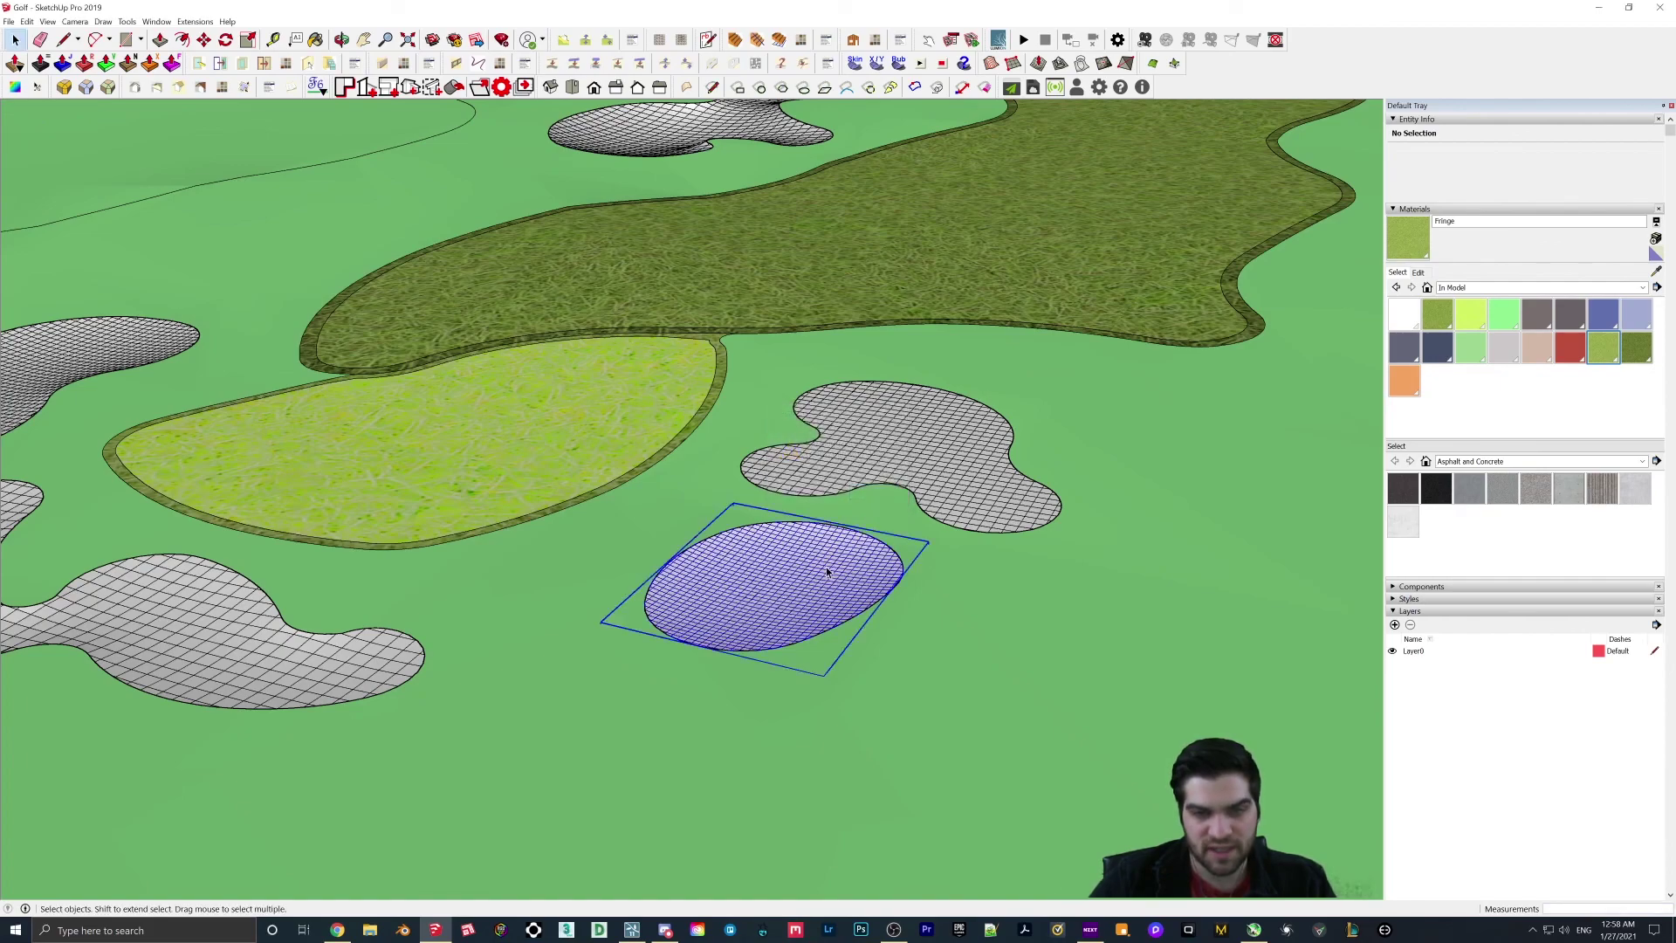
left_click(899, 63)
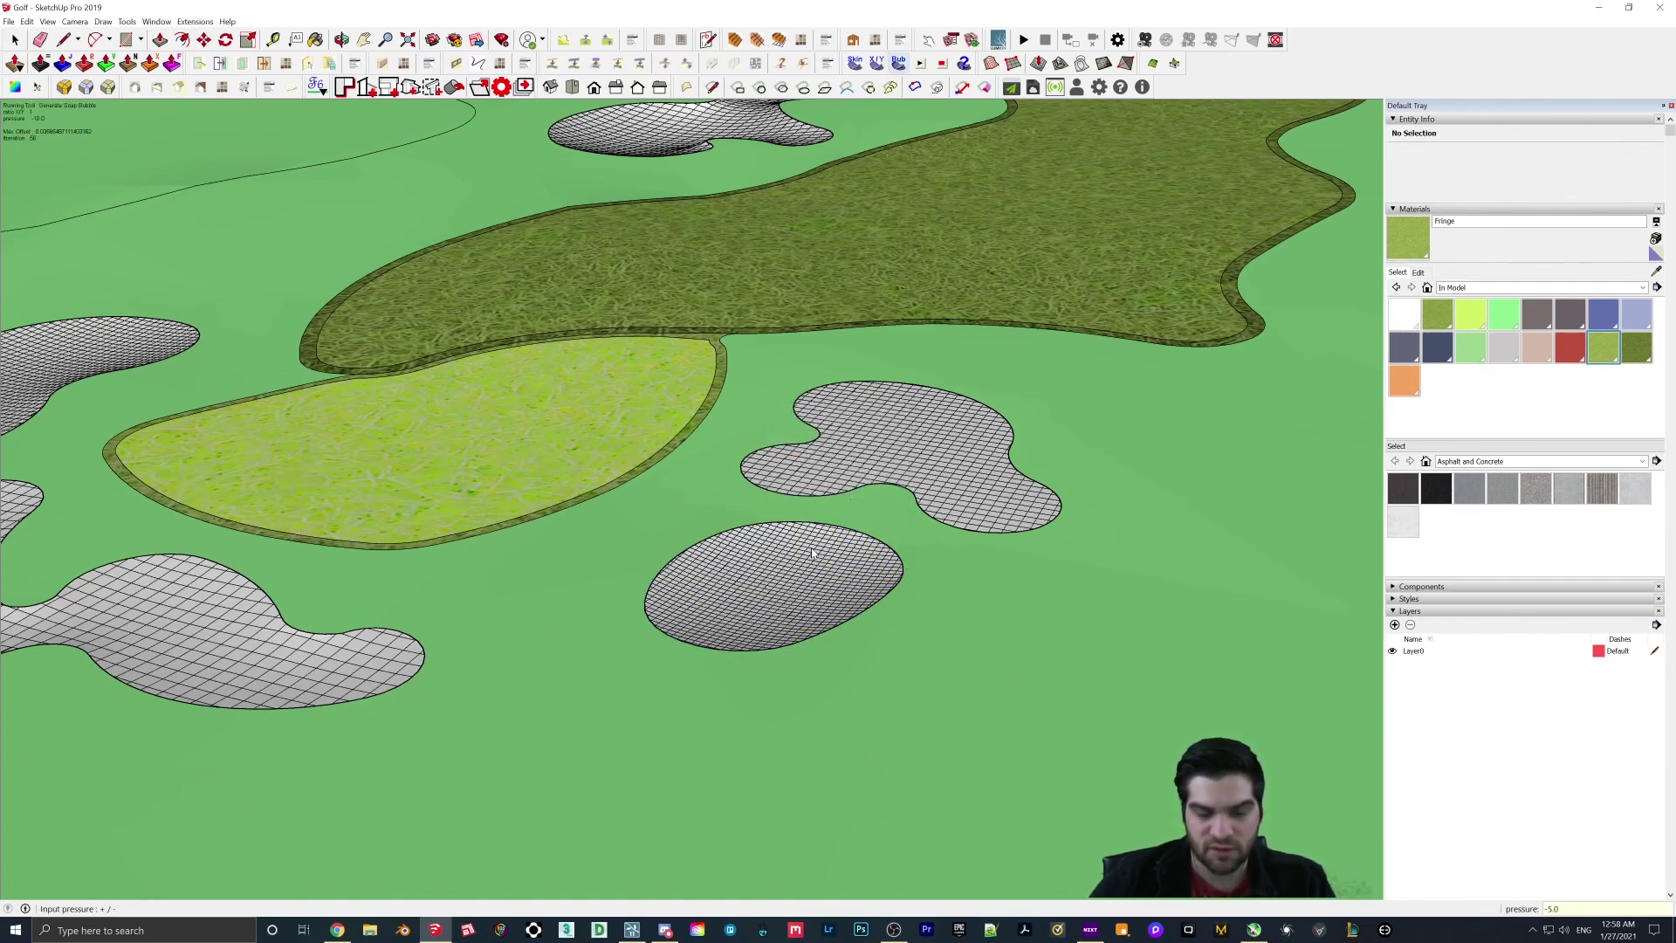
key("Return")
scroll(851, 560, "up", 1)
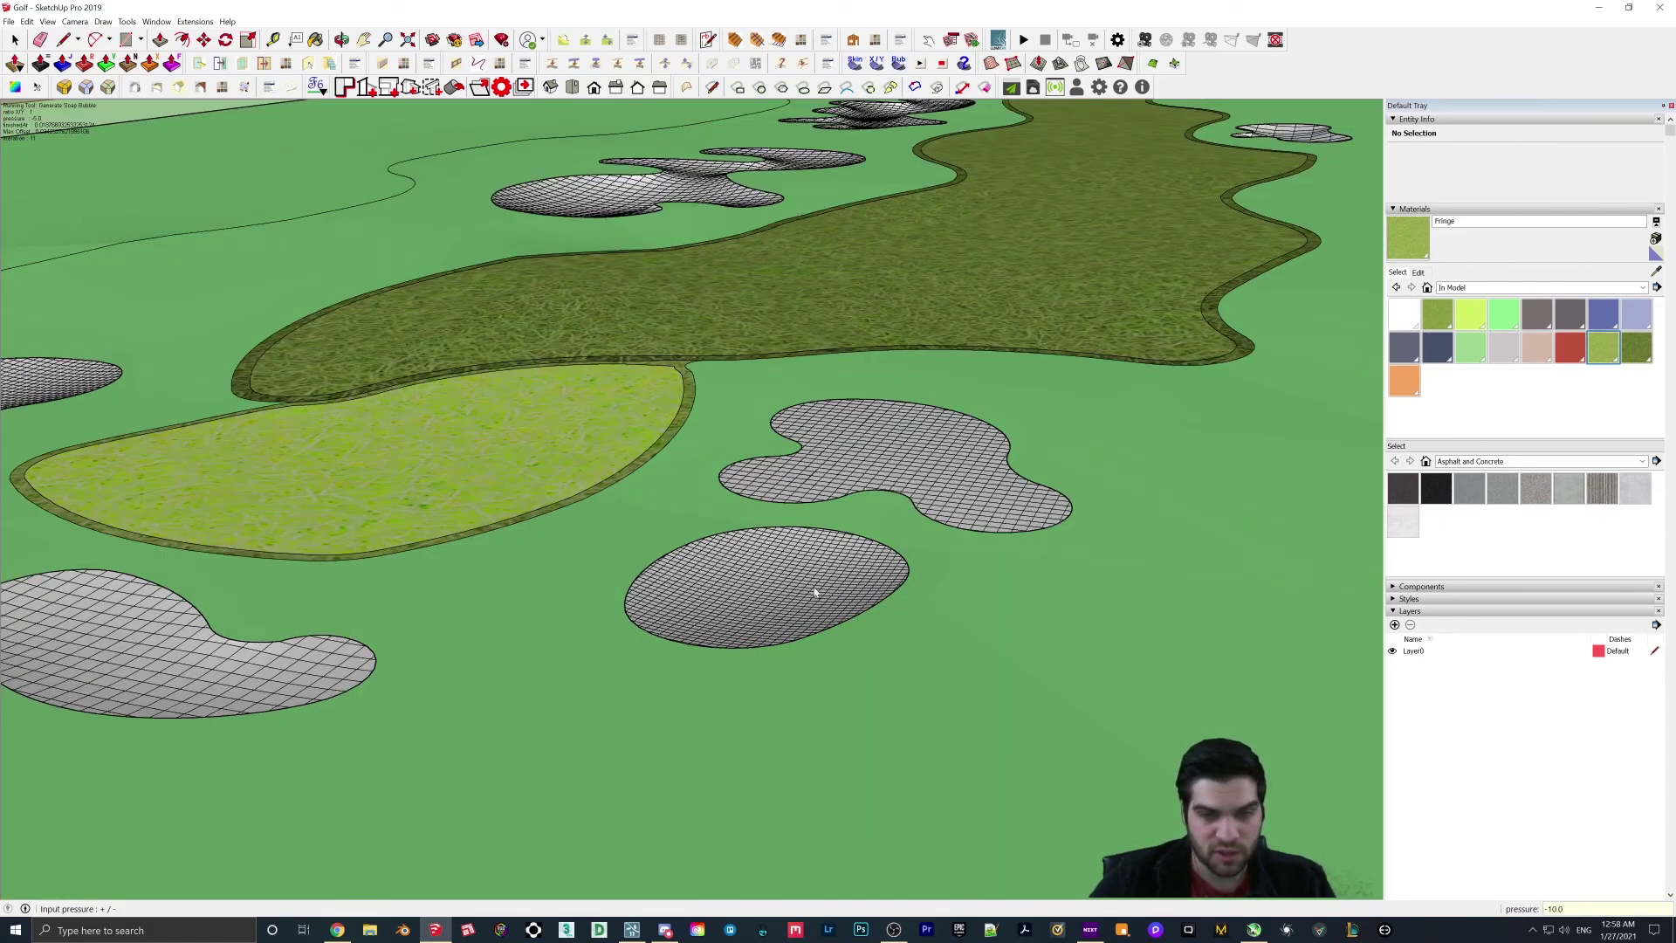
middle_click_drag(815, 593, 795, 174)
Step: Apply Soap Bubble to the lobed bunker mesh between the round bunker and the fairway with a pressure of -5.0
left_click(874, 68)
left_click(877, 493)
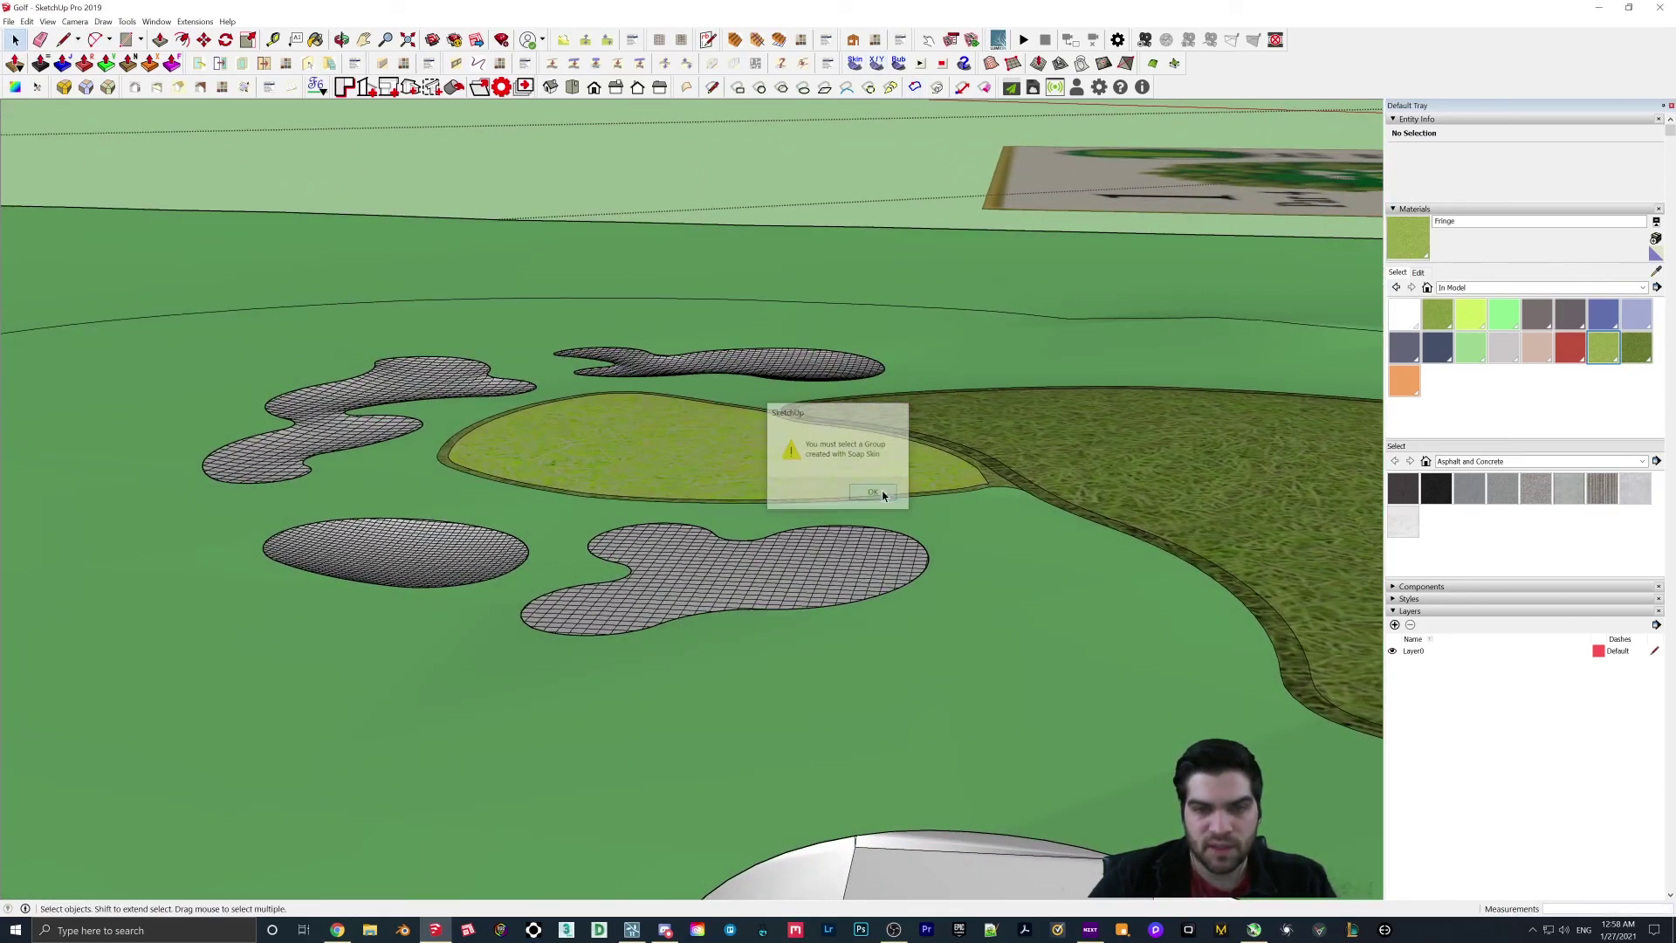
left_click(852, 545)
middle_click_drag(851, 524, 611, 520)
scroll(720, 525, "down", 3)
scroll(660, 491, "down", 2)
middle_click_drag(709, 567, 713, 586)
scroll(713, 586, "up", 3)
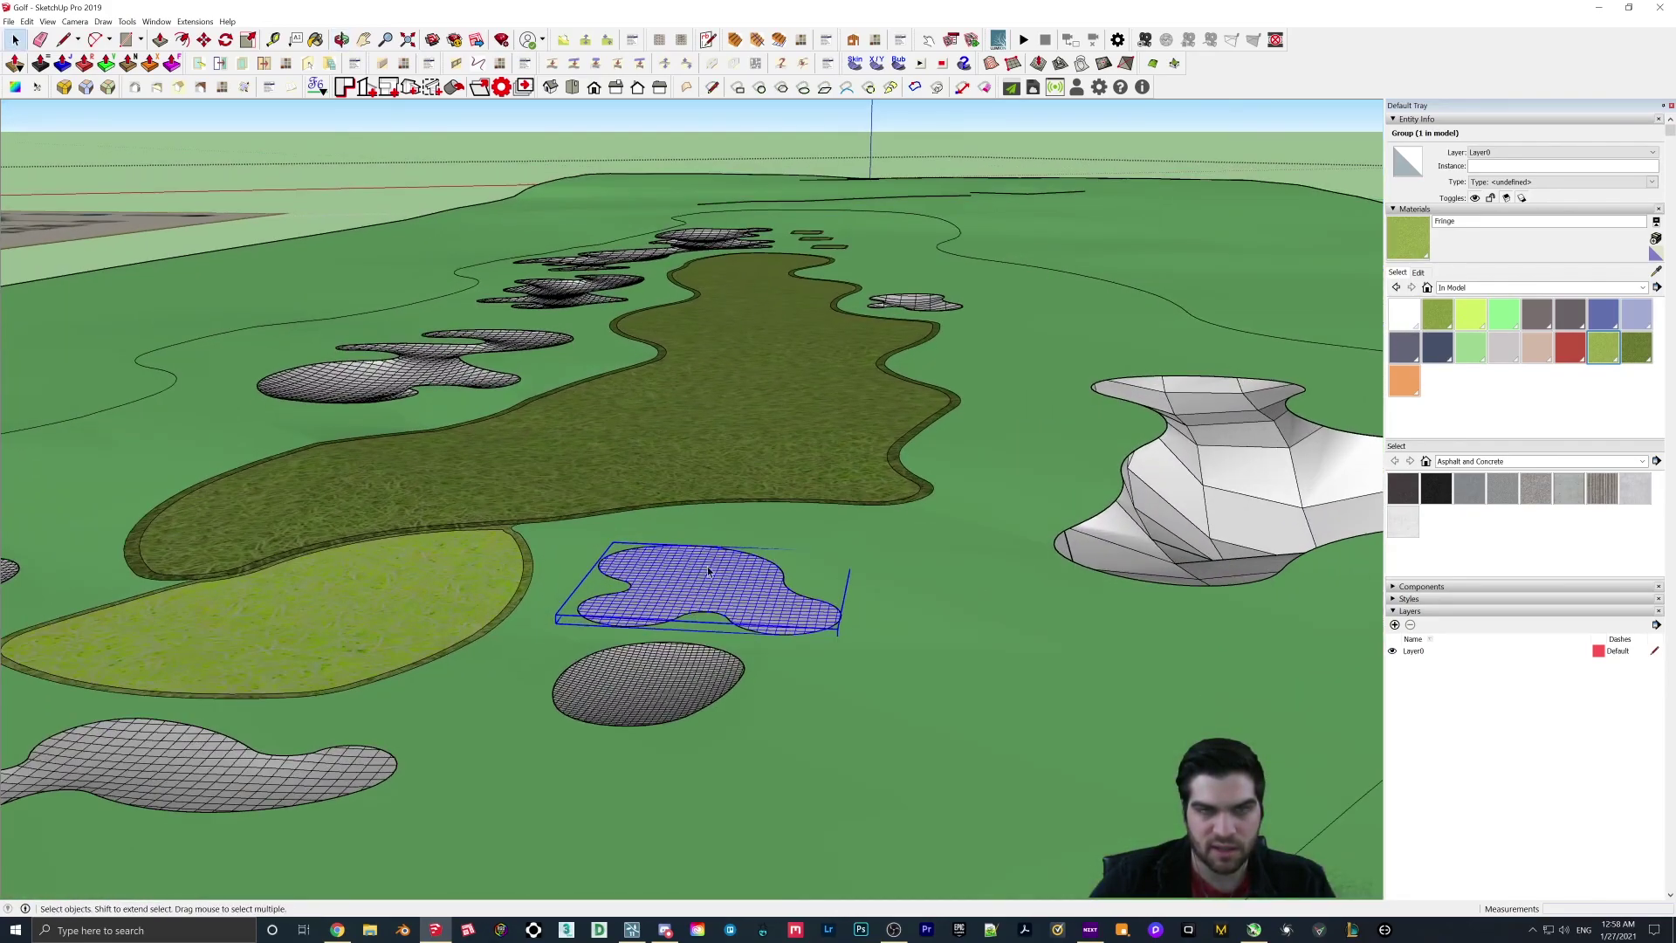
left_click(877, 65)
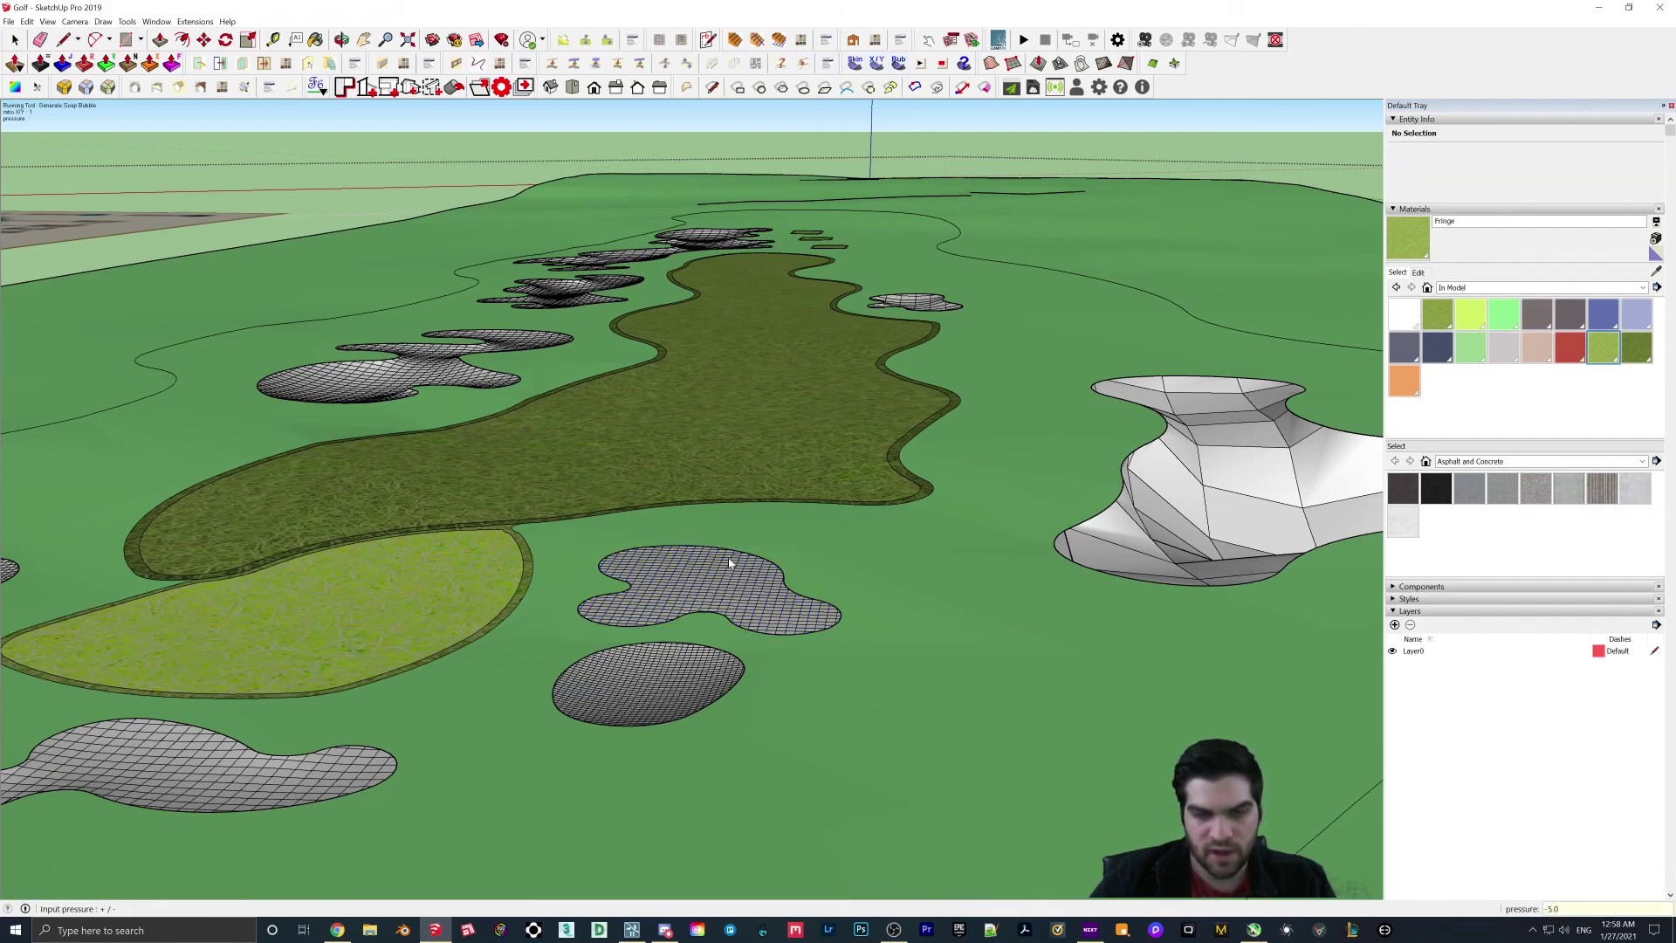
key("Return")
middle_click_drag(769, 572, 626, 431)
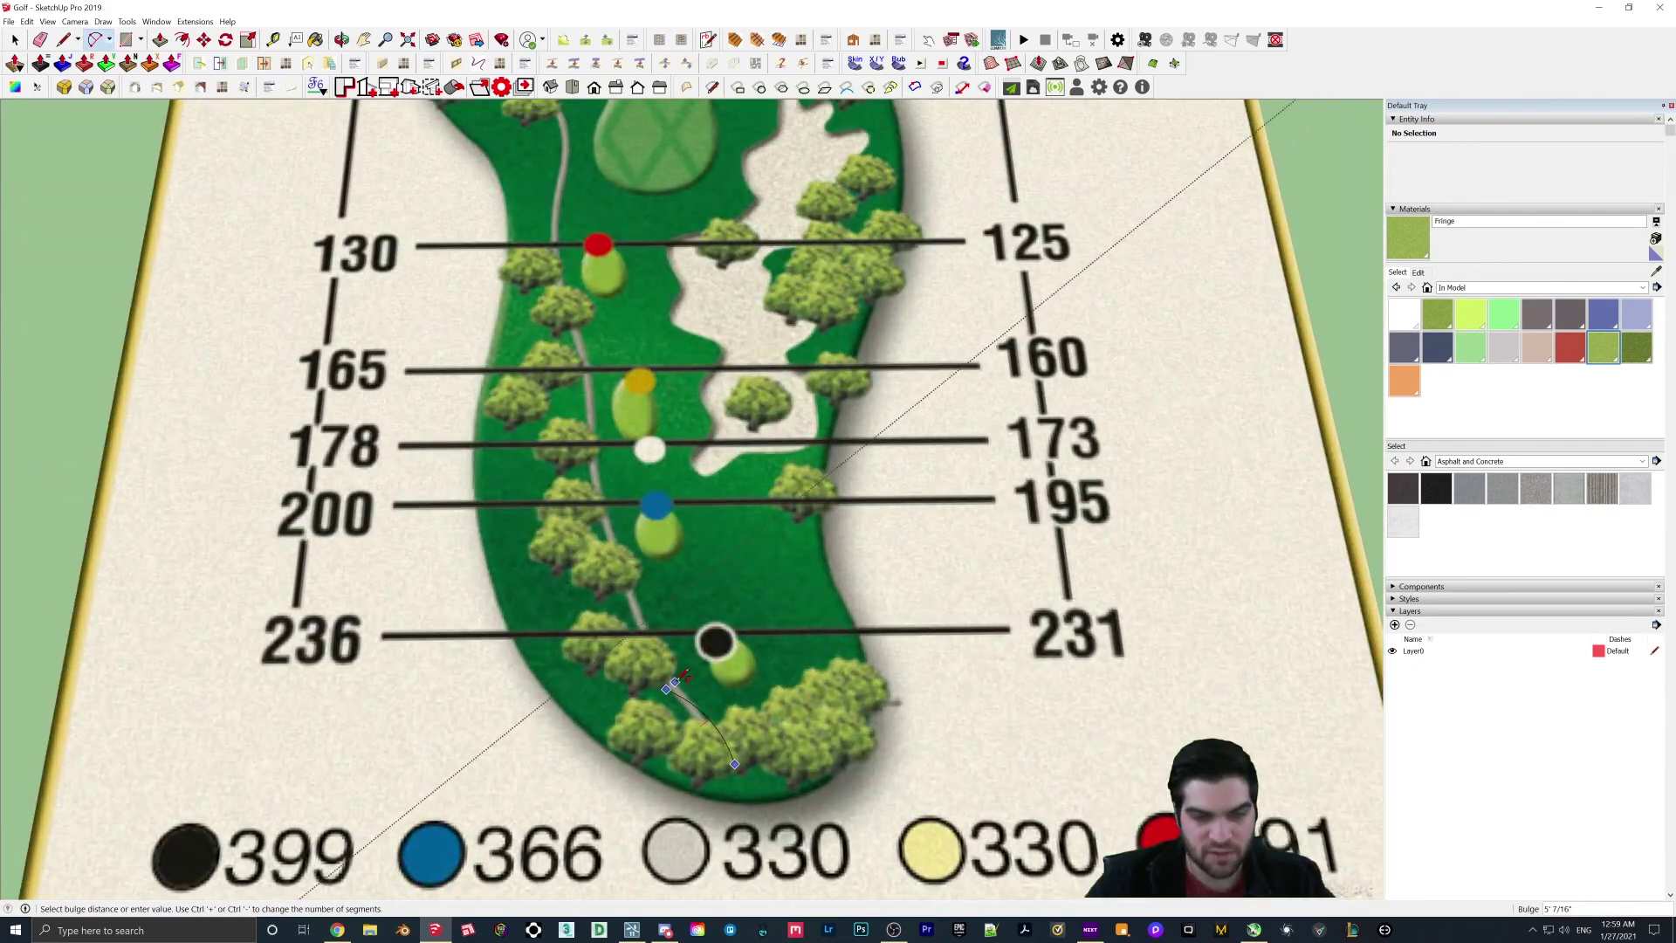
Step: Trace the cart path on the scorecard image with connected arcs, running from the back tee up towards the pond
left_click(675, 683)
scroll(592, 388, "up", 5)
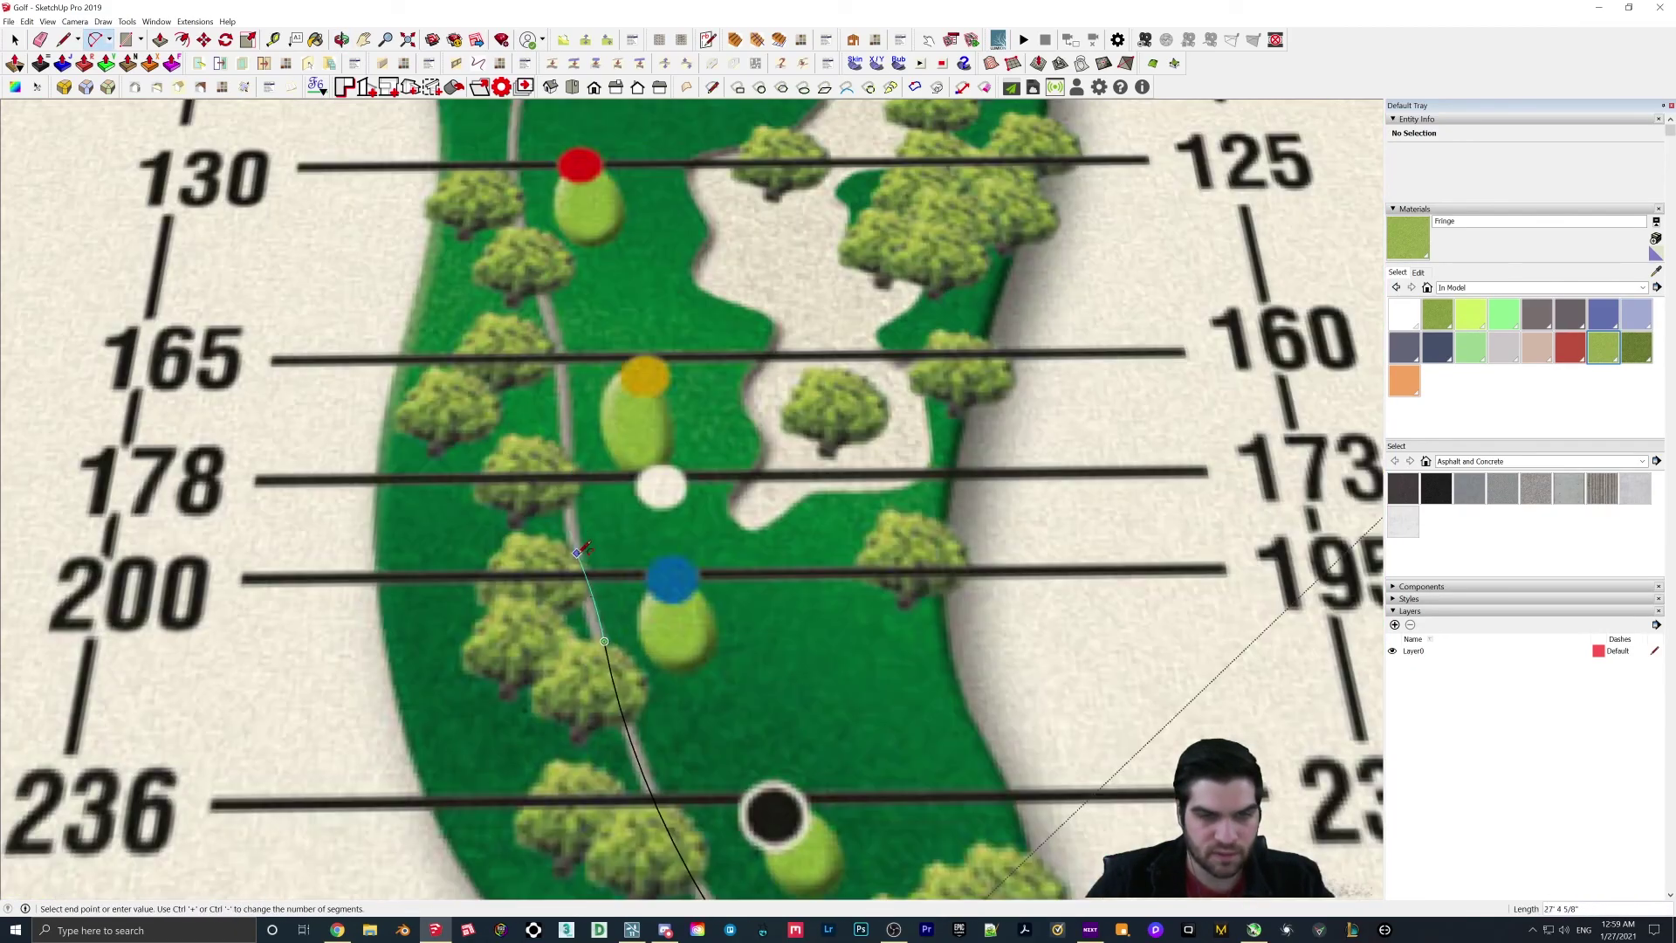
left_click(599, 299)
scroll(629, 681, "down", 4)
left_click(666, 411)
scroll(655, 524, "down", 4)
left_click(526, 615)
left_click(539, 600)
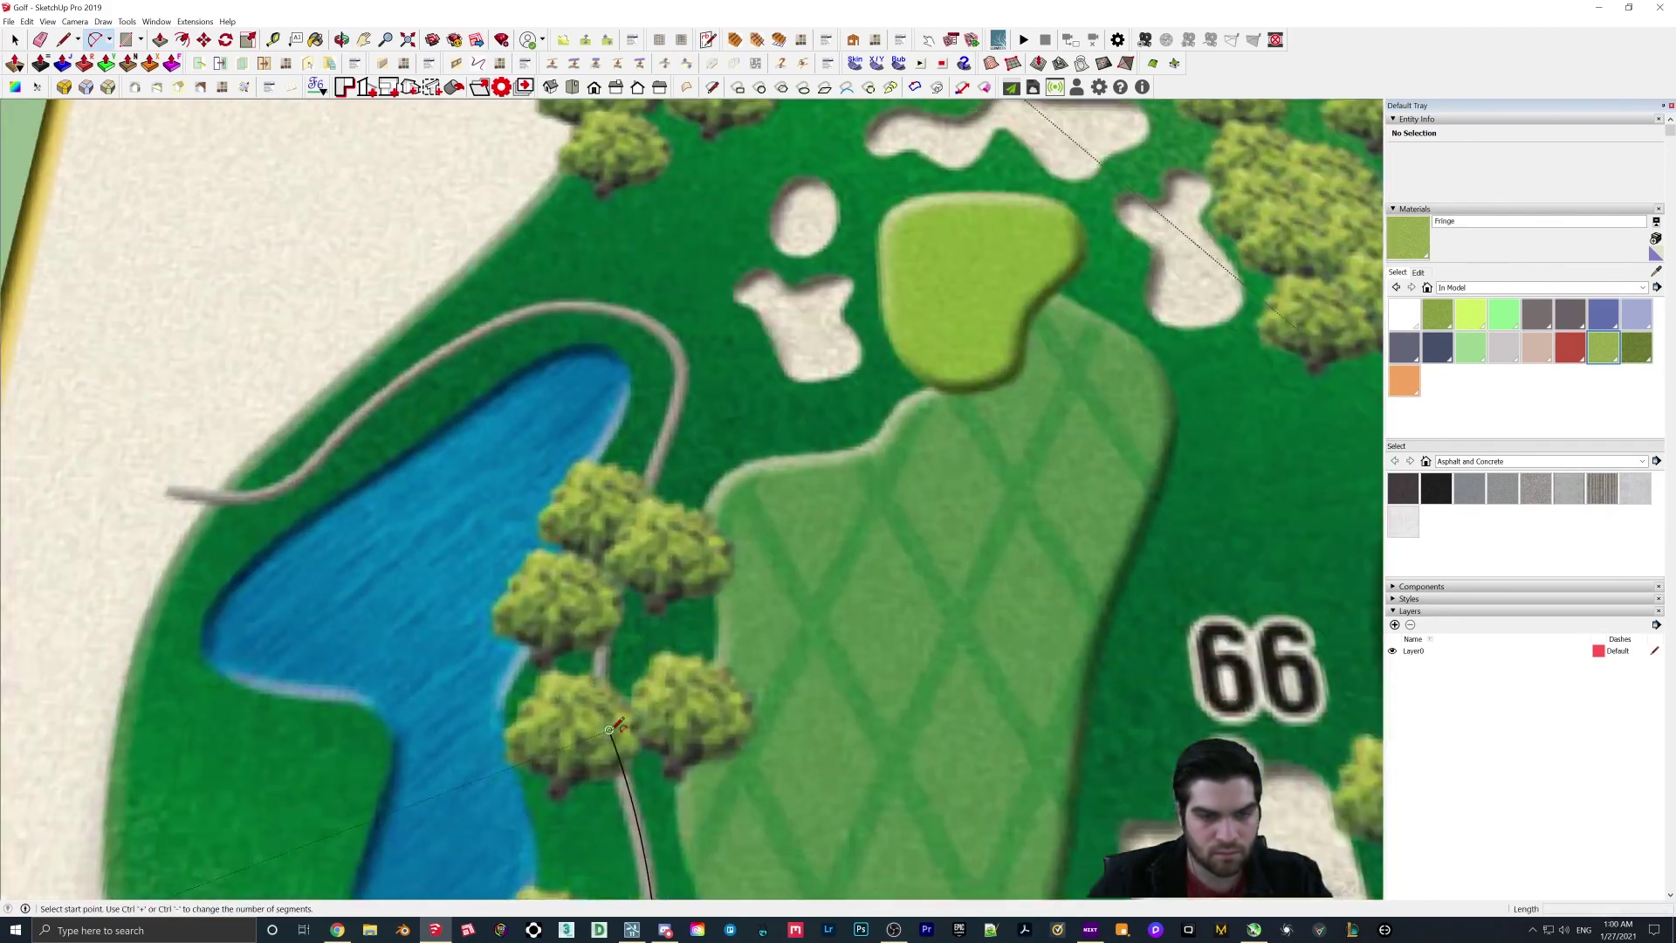
Step: Switch to the standard top view and move the traced cart path curve from the scorecard onto the terrain
left_click(75, 21)
mouse_move(104, 63)
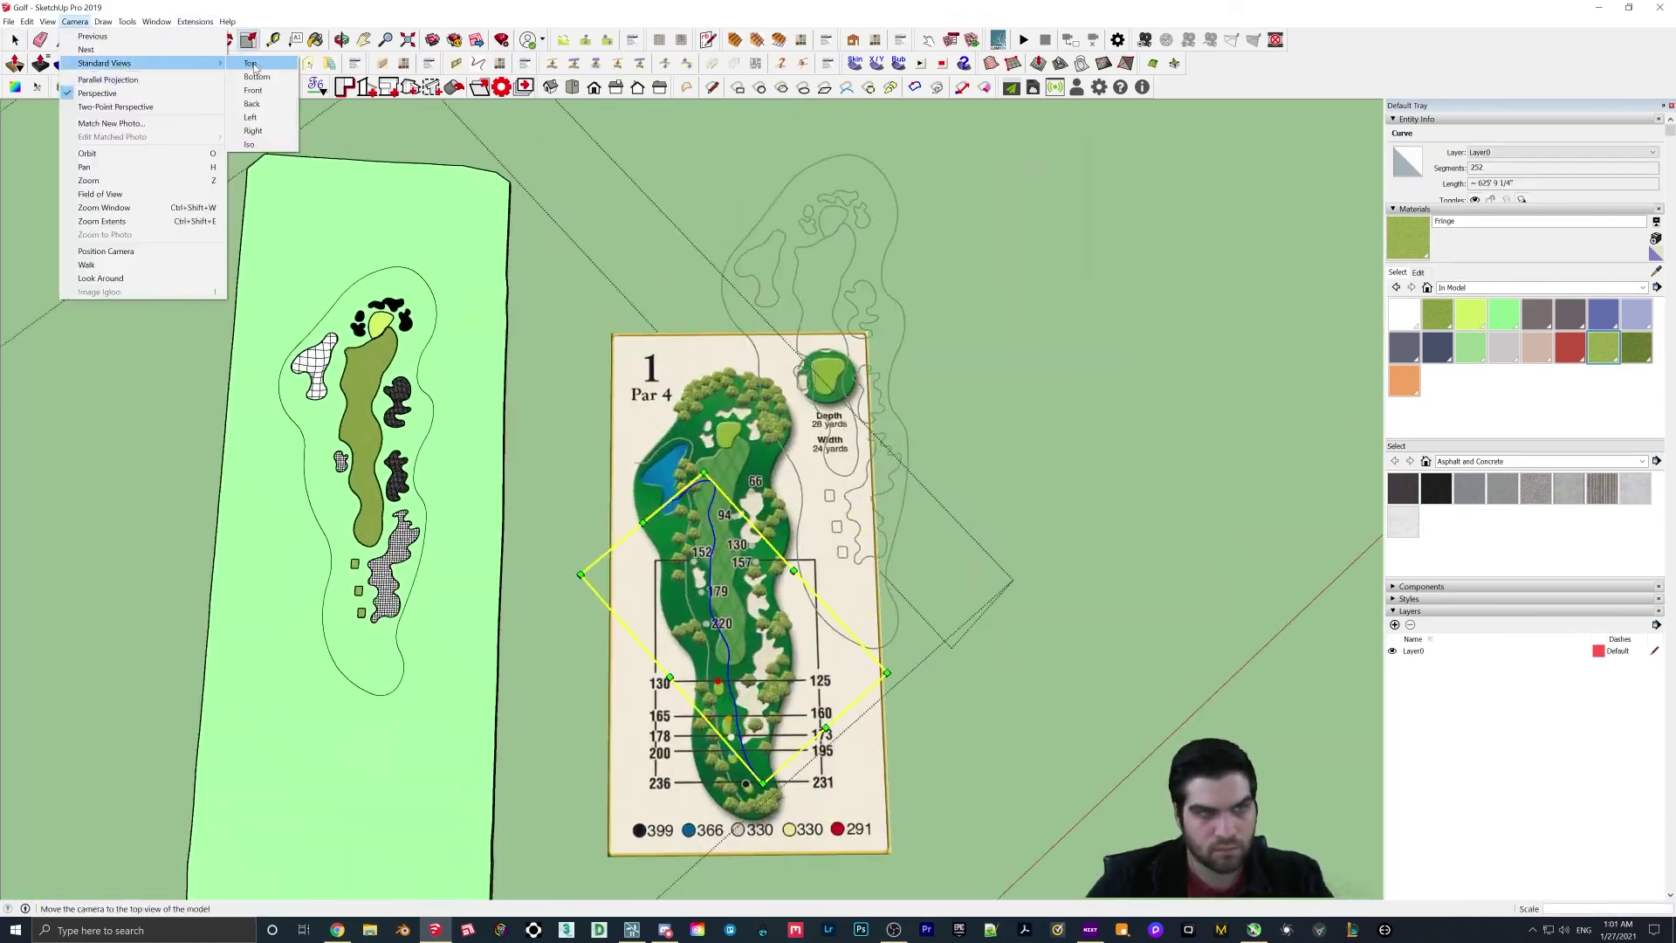
left_click(253, 64)
key("m")
left_click(608, 454)
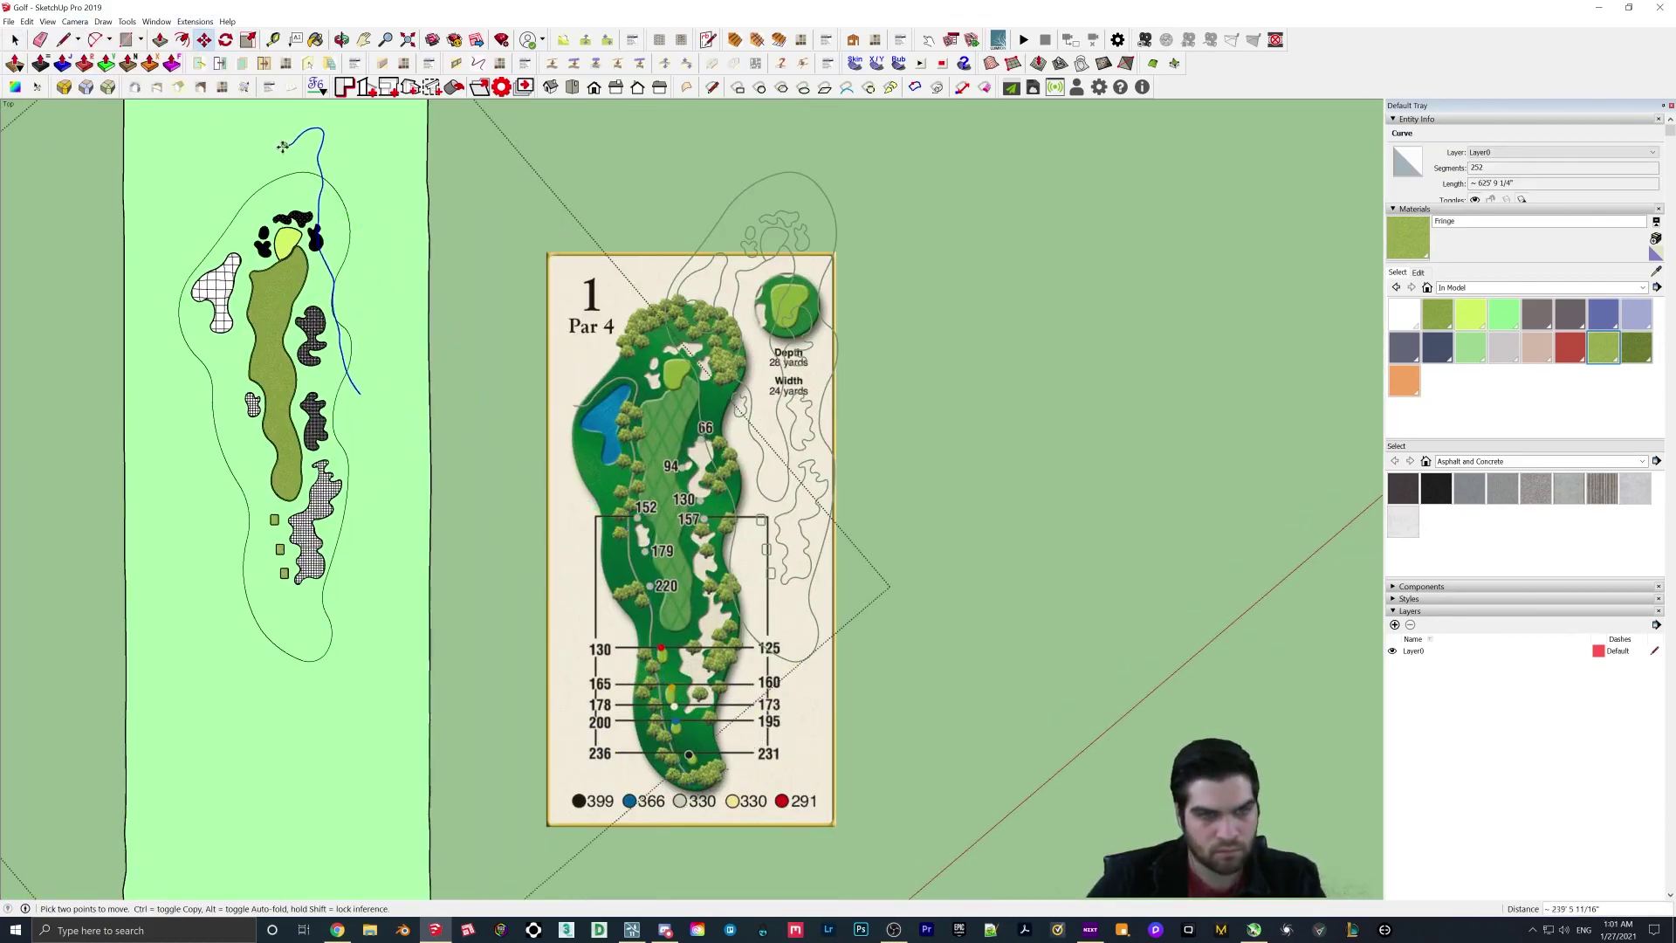
left_click(200, 264)
key("s")
key("m")
key("s")
key("m")
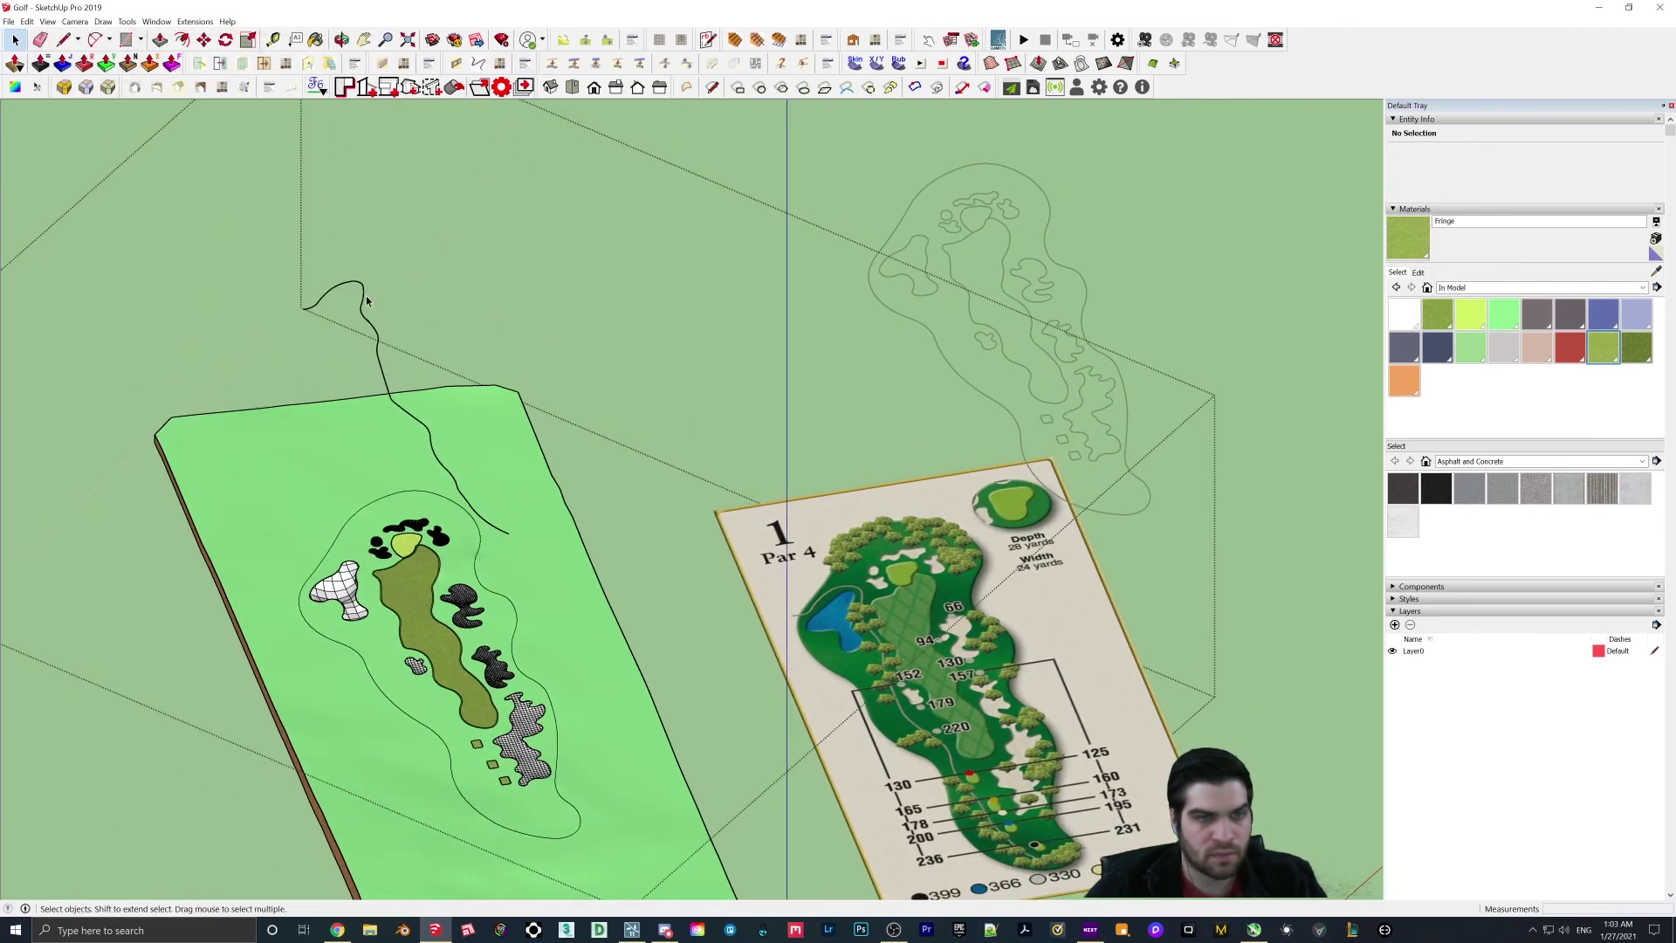
Step: Delete the cart path curve floating above the terrain and clear the selection
left_click(367, 301)
key("Delete")
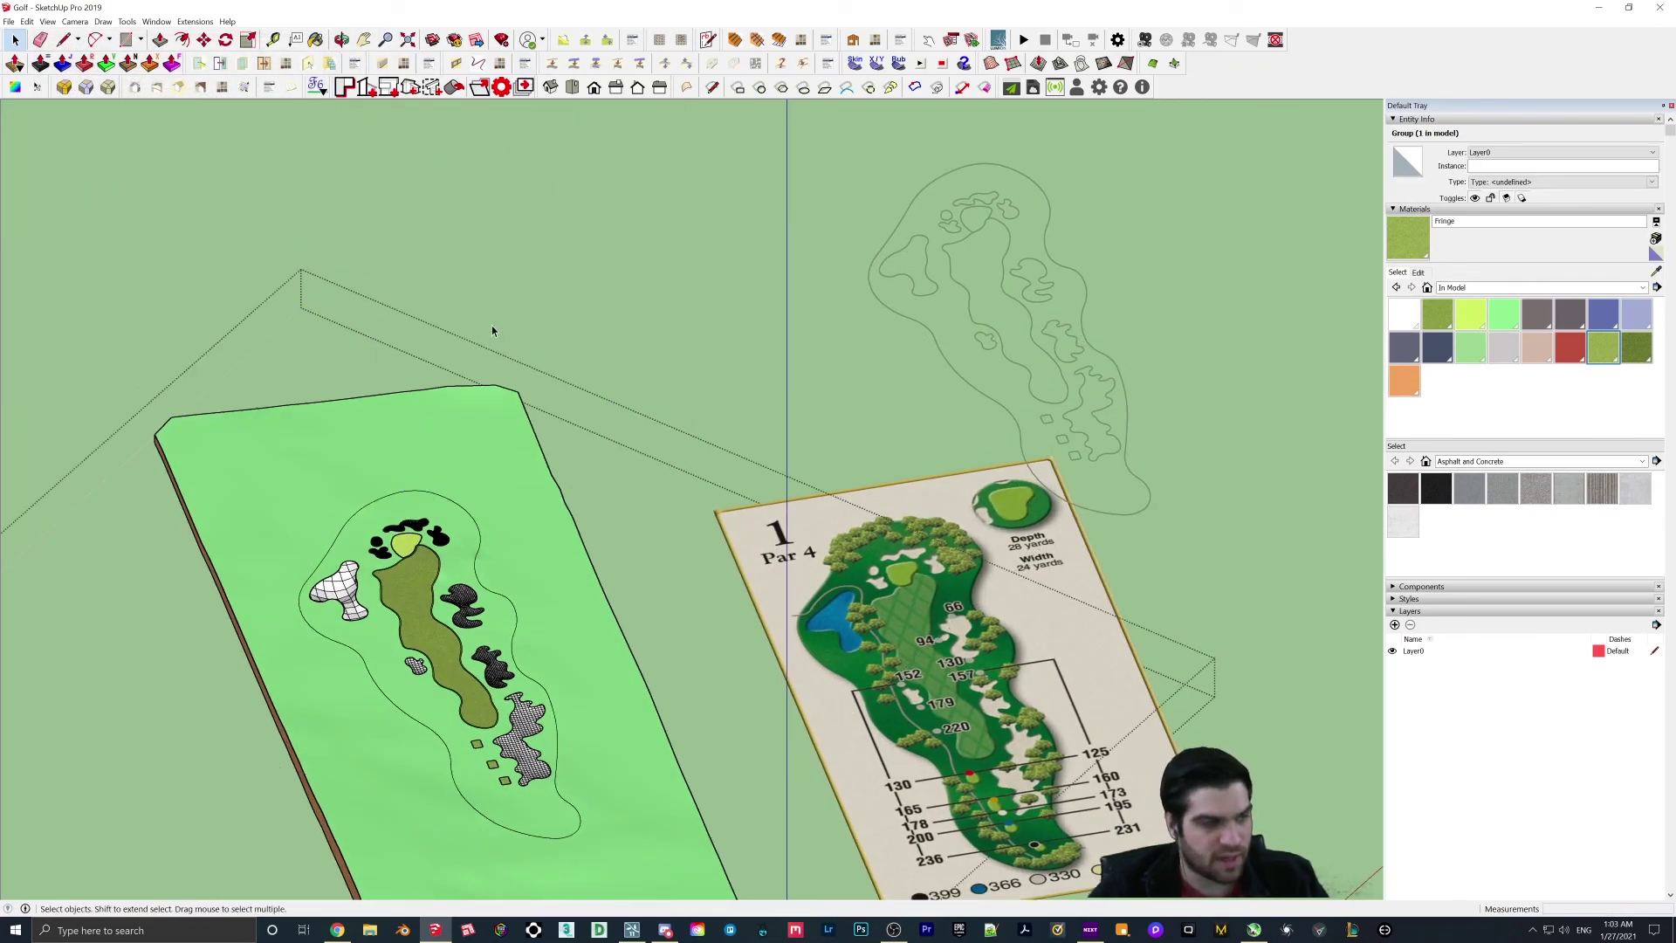
scroll(493, 328, "down", 2)
left_click(615, 321)
Step: Set the camera to Perspective and frame the hole on the terrain at an angle
middle_click_drag(542, 363, 462, 645)
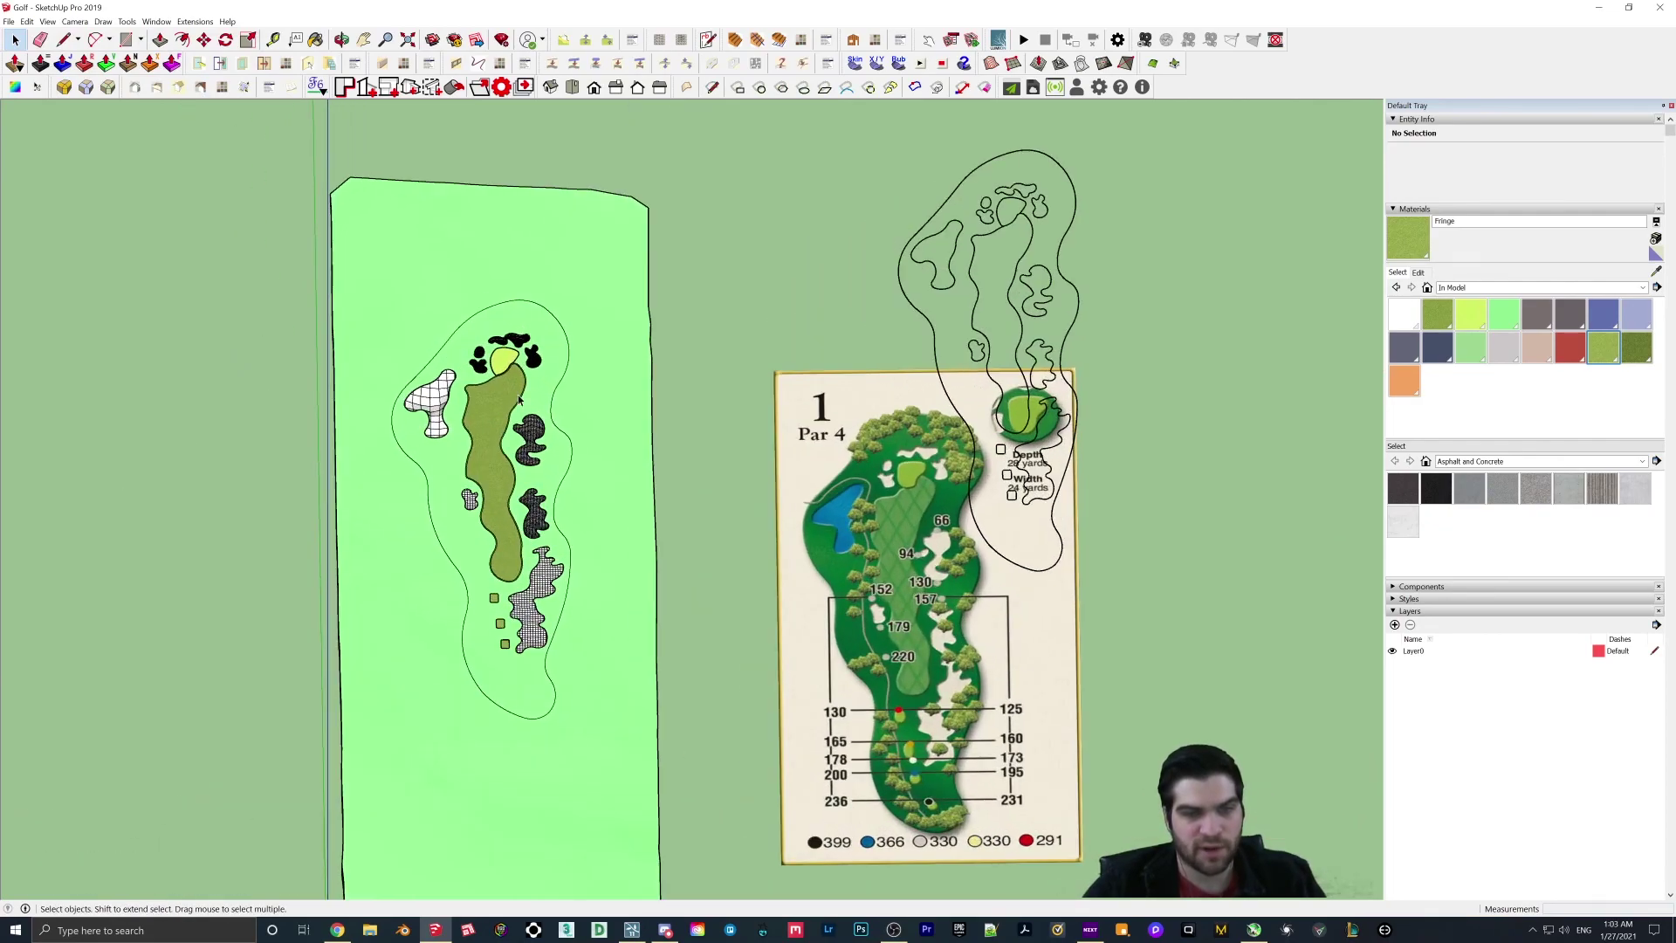
left_click(67, 21)
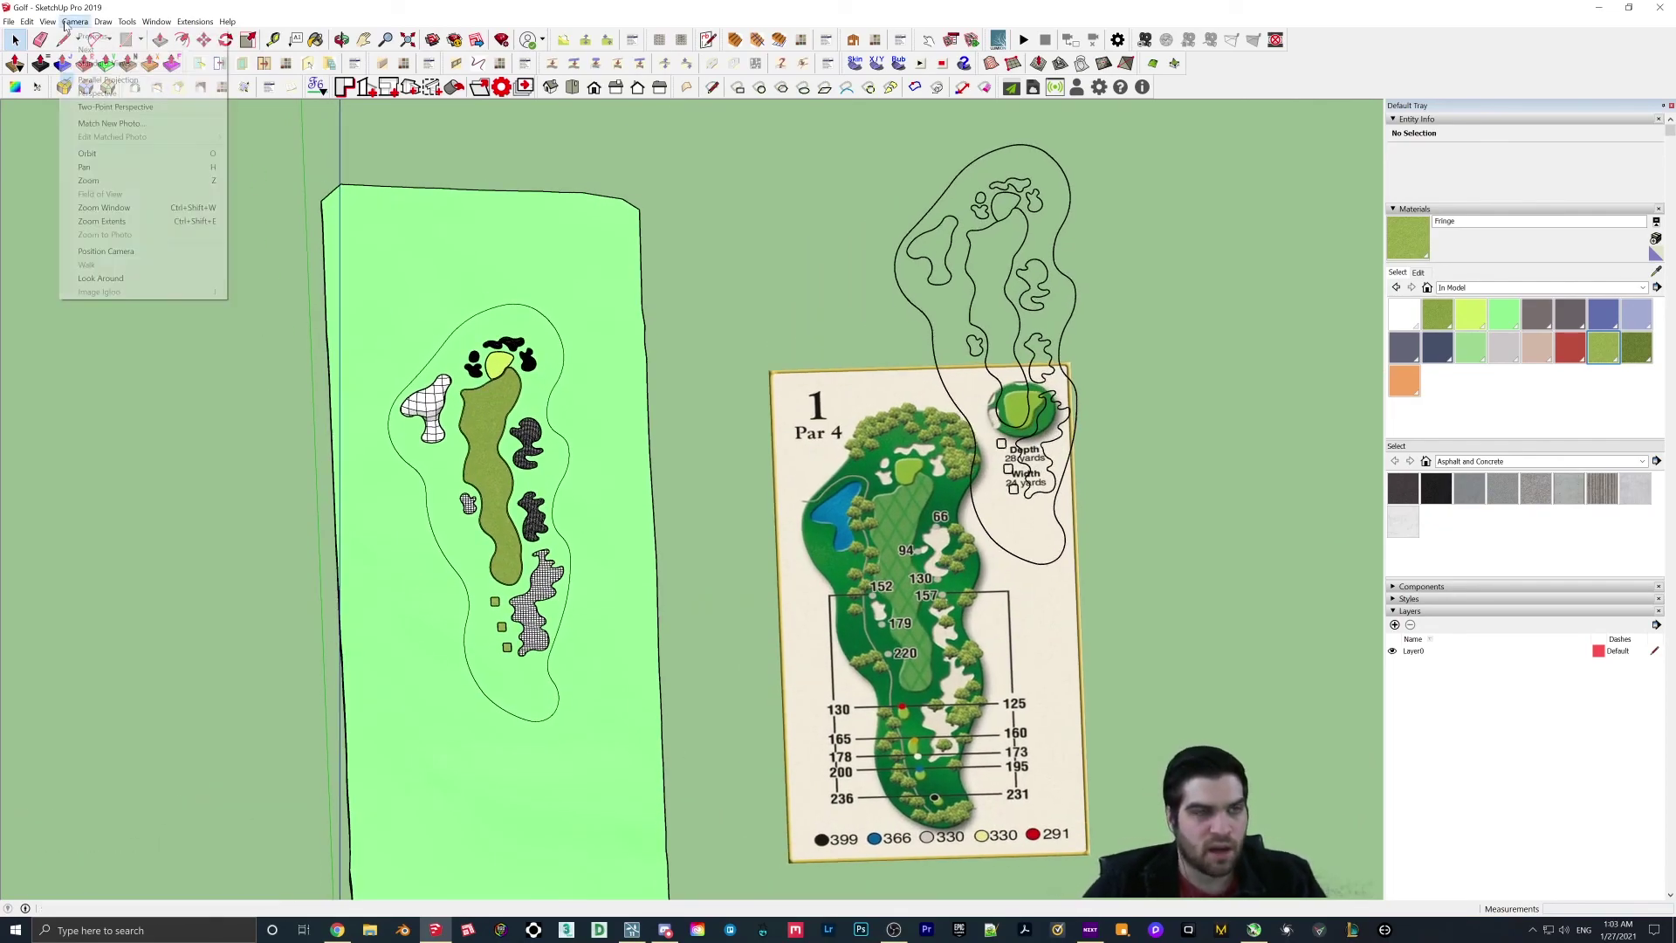
left_click(110, 93)
middle_click_drag(524, 393, 825, 573)
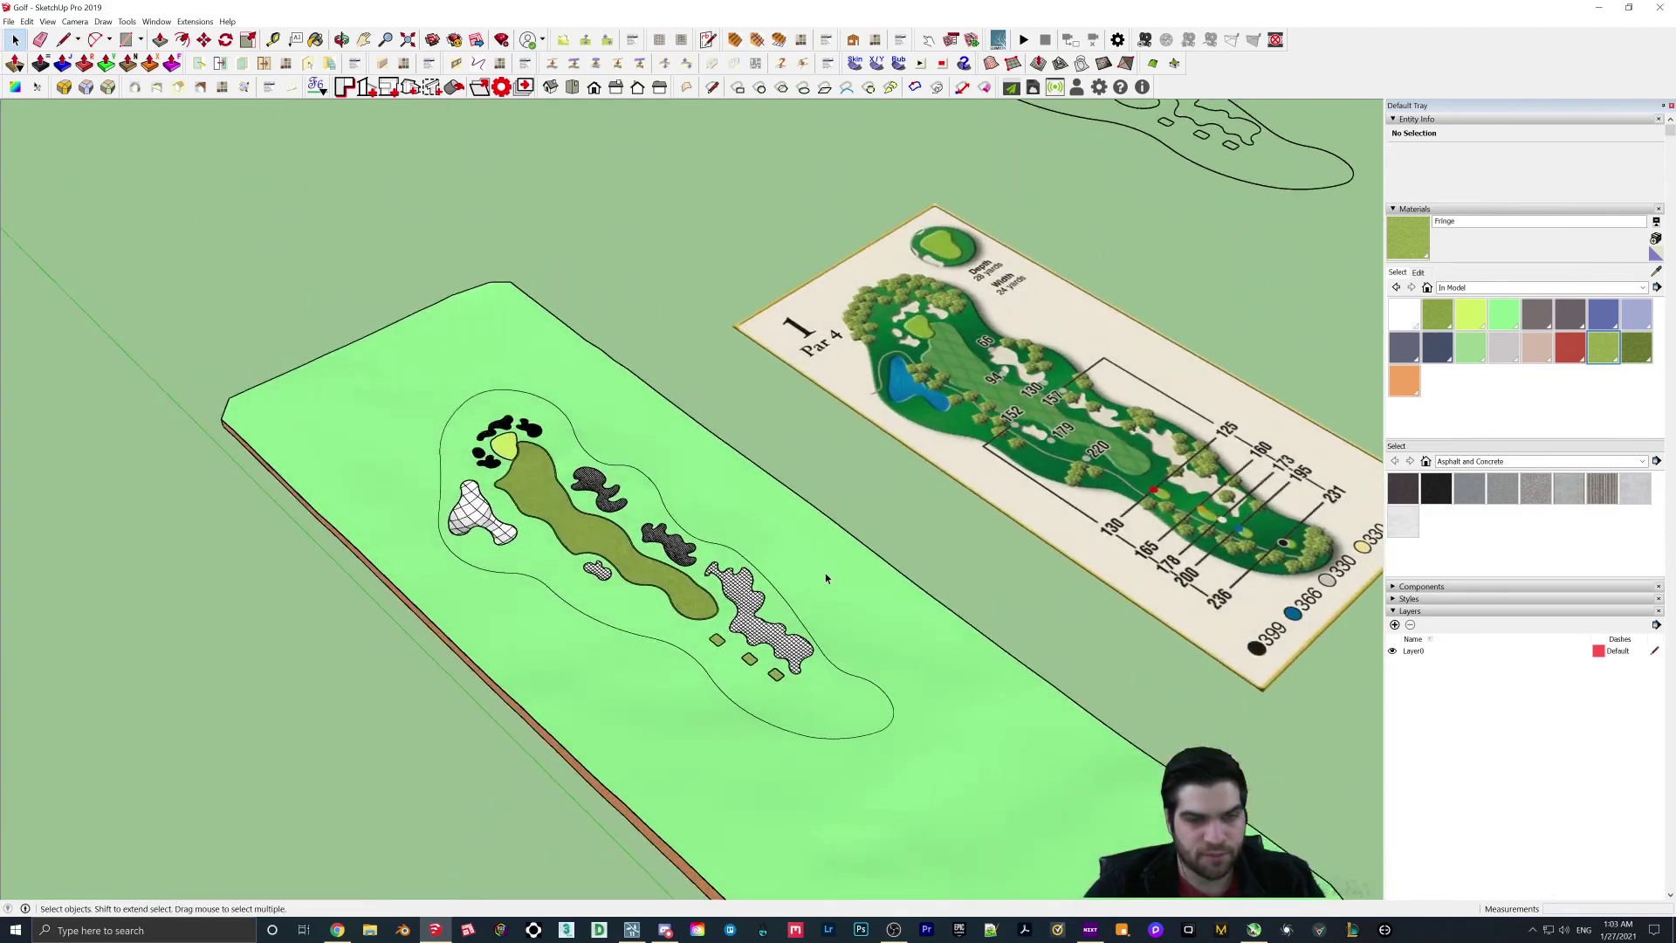
scroll(524, 476, "up", 4)
middle_click_drag(664, 489, 389, 441)
middle_click_drag(273, 390, 497, 425)
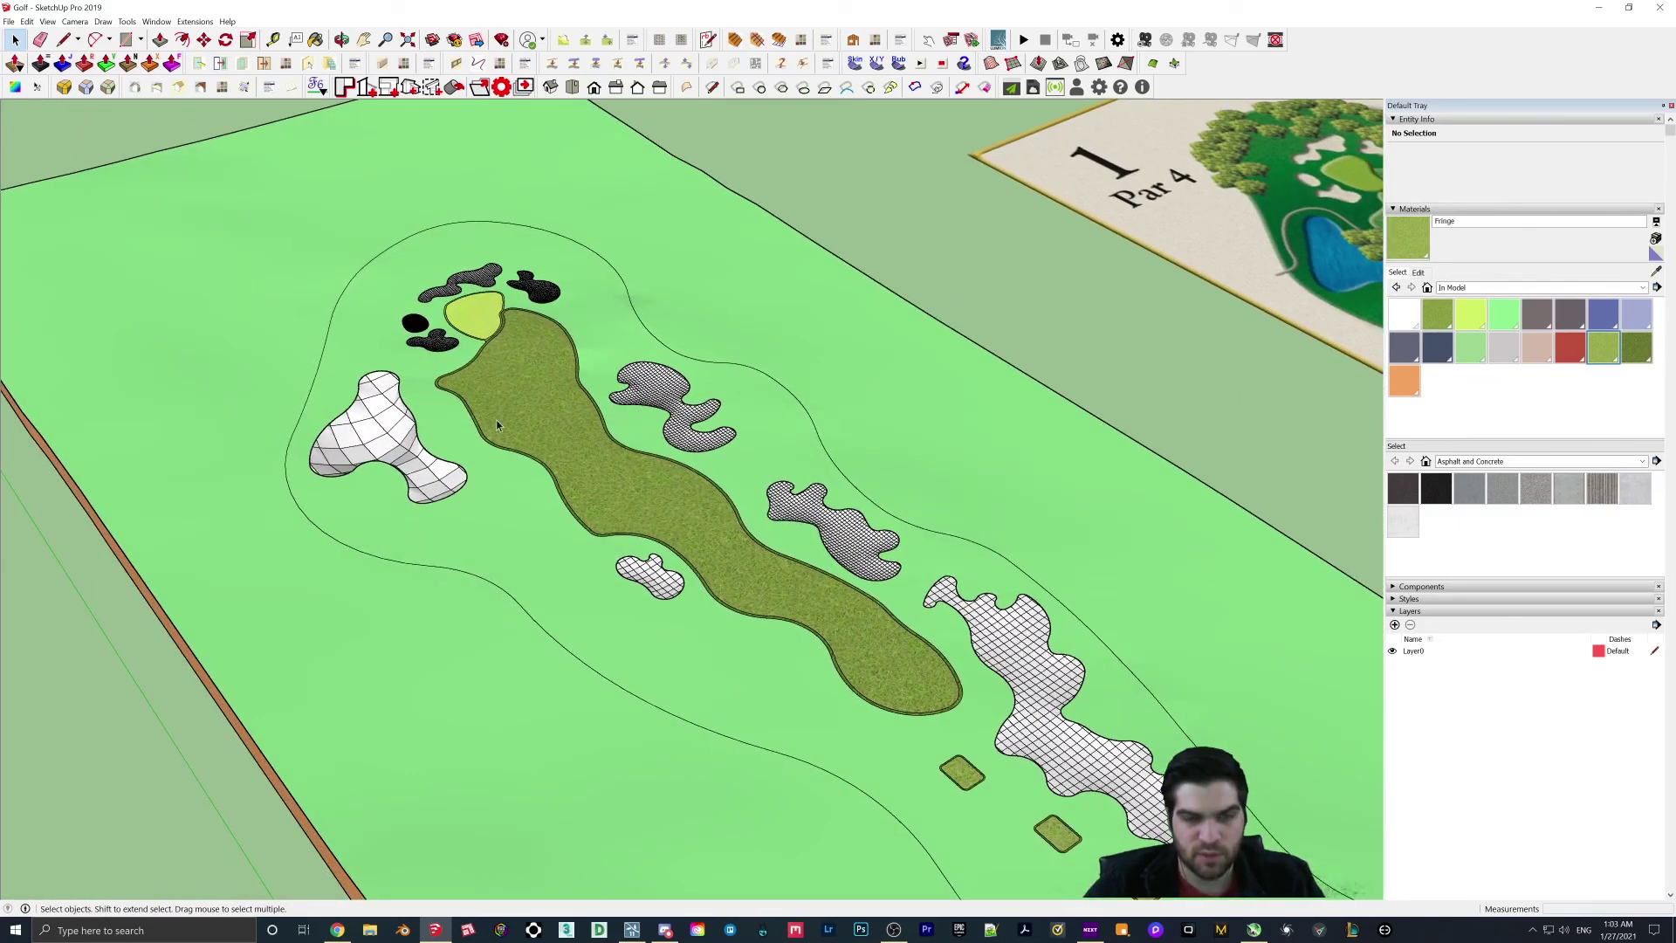
Step: Browse the material collections for a bunker texture and open Landscaping, Fencing and Vegetation
left_click(1510, 289)
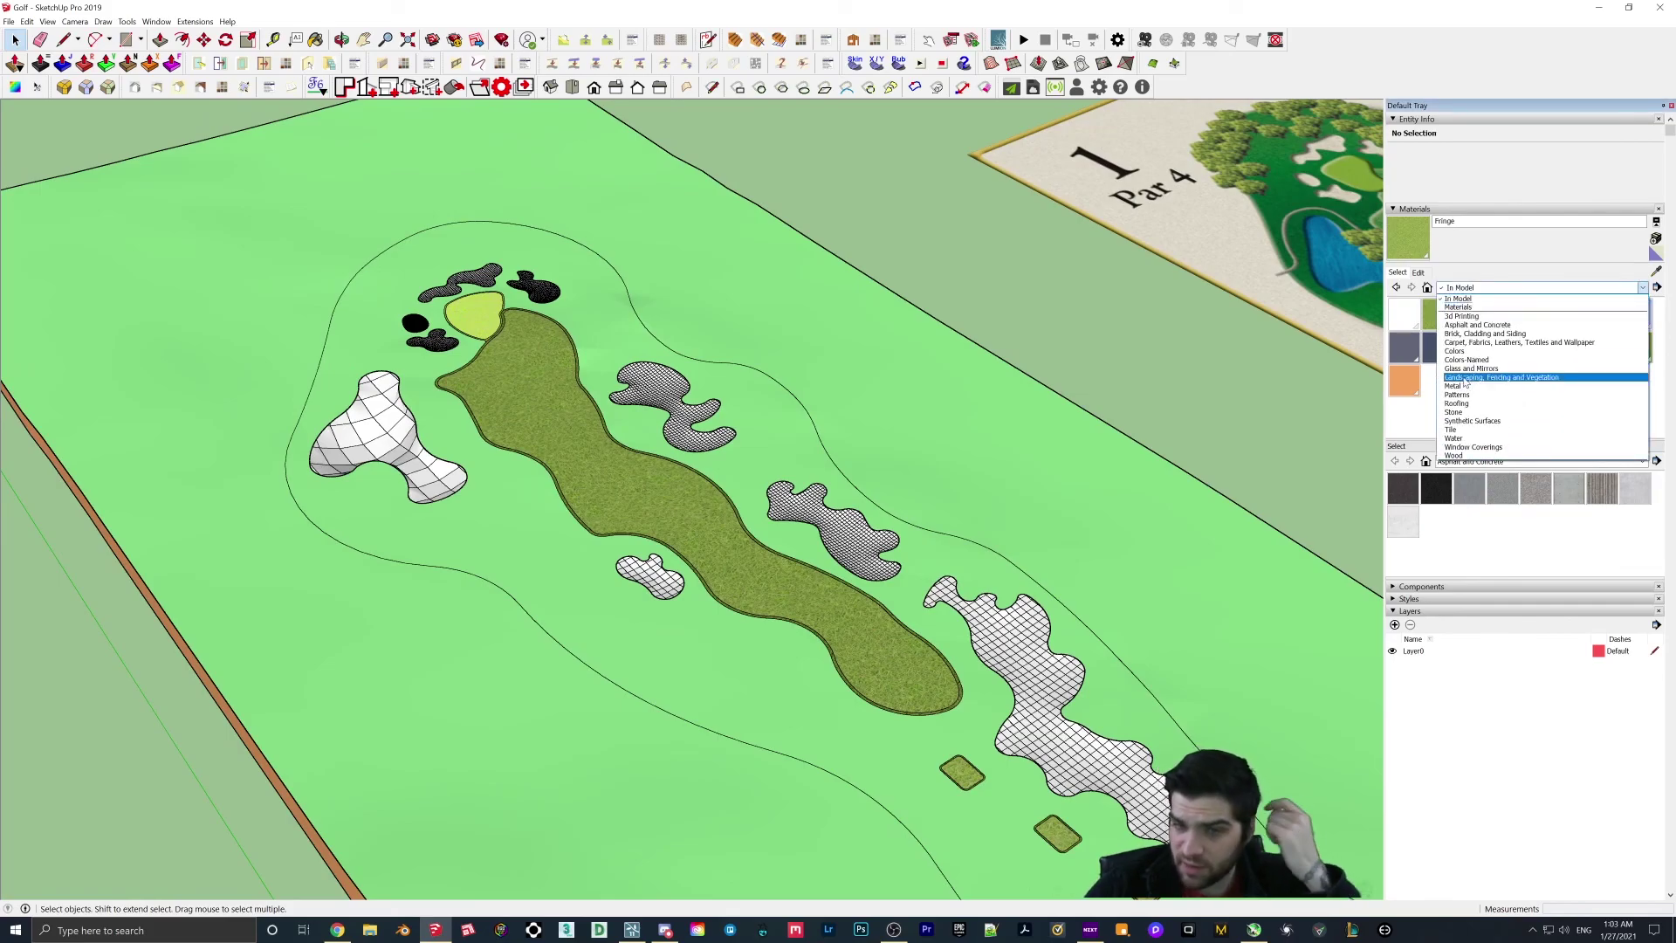
left_click(745, 390)
middle_click_drag(745, 389, 550, 400)
scroll(550, 400, "down", 2)
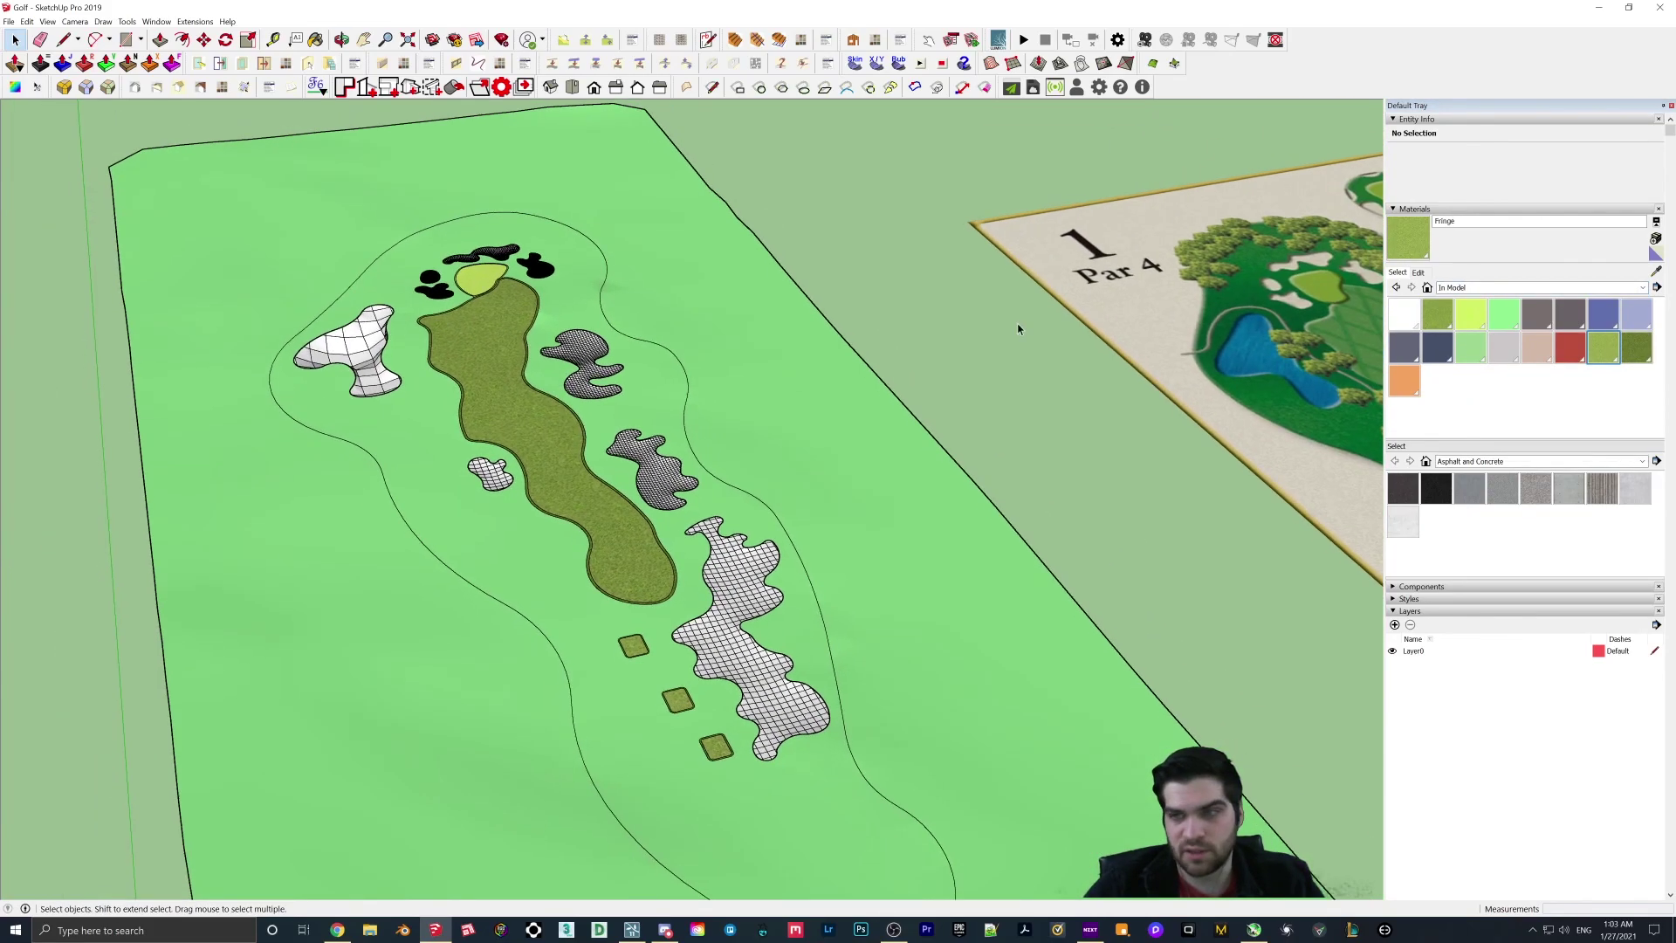
left_click(1503, 288)
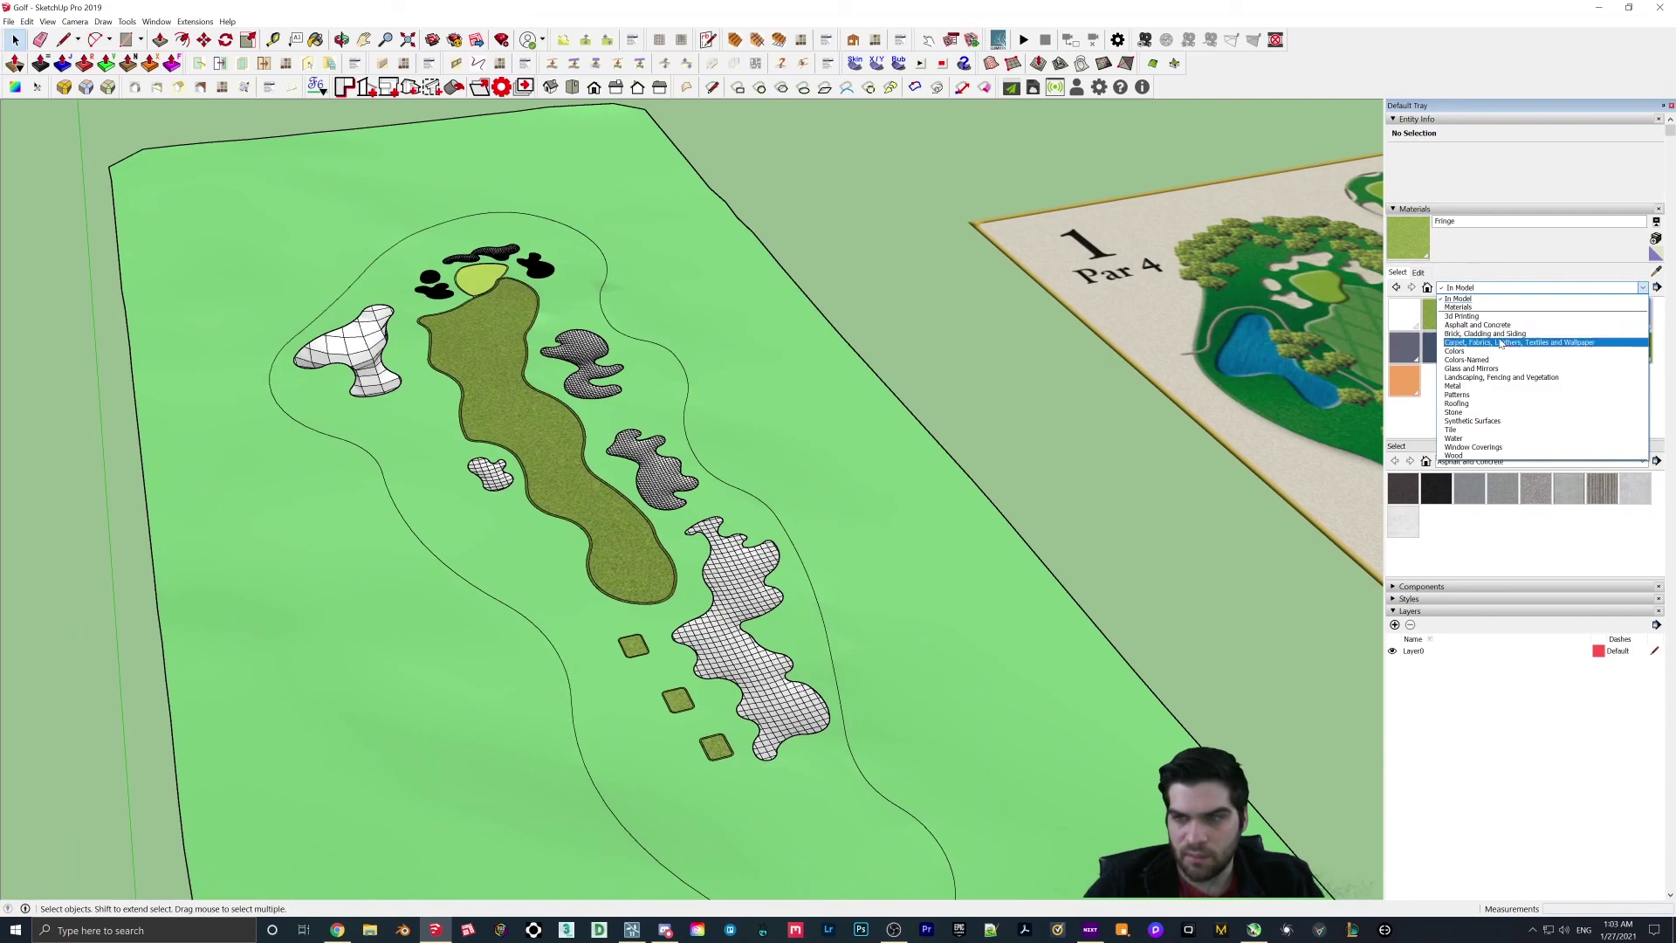
left_click(1485, 337)
left_click(1528, 289)
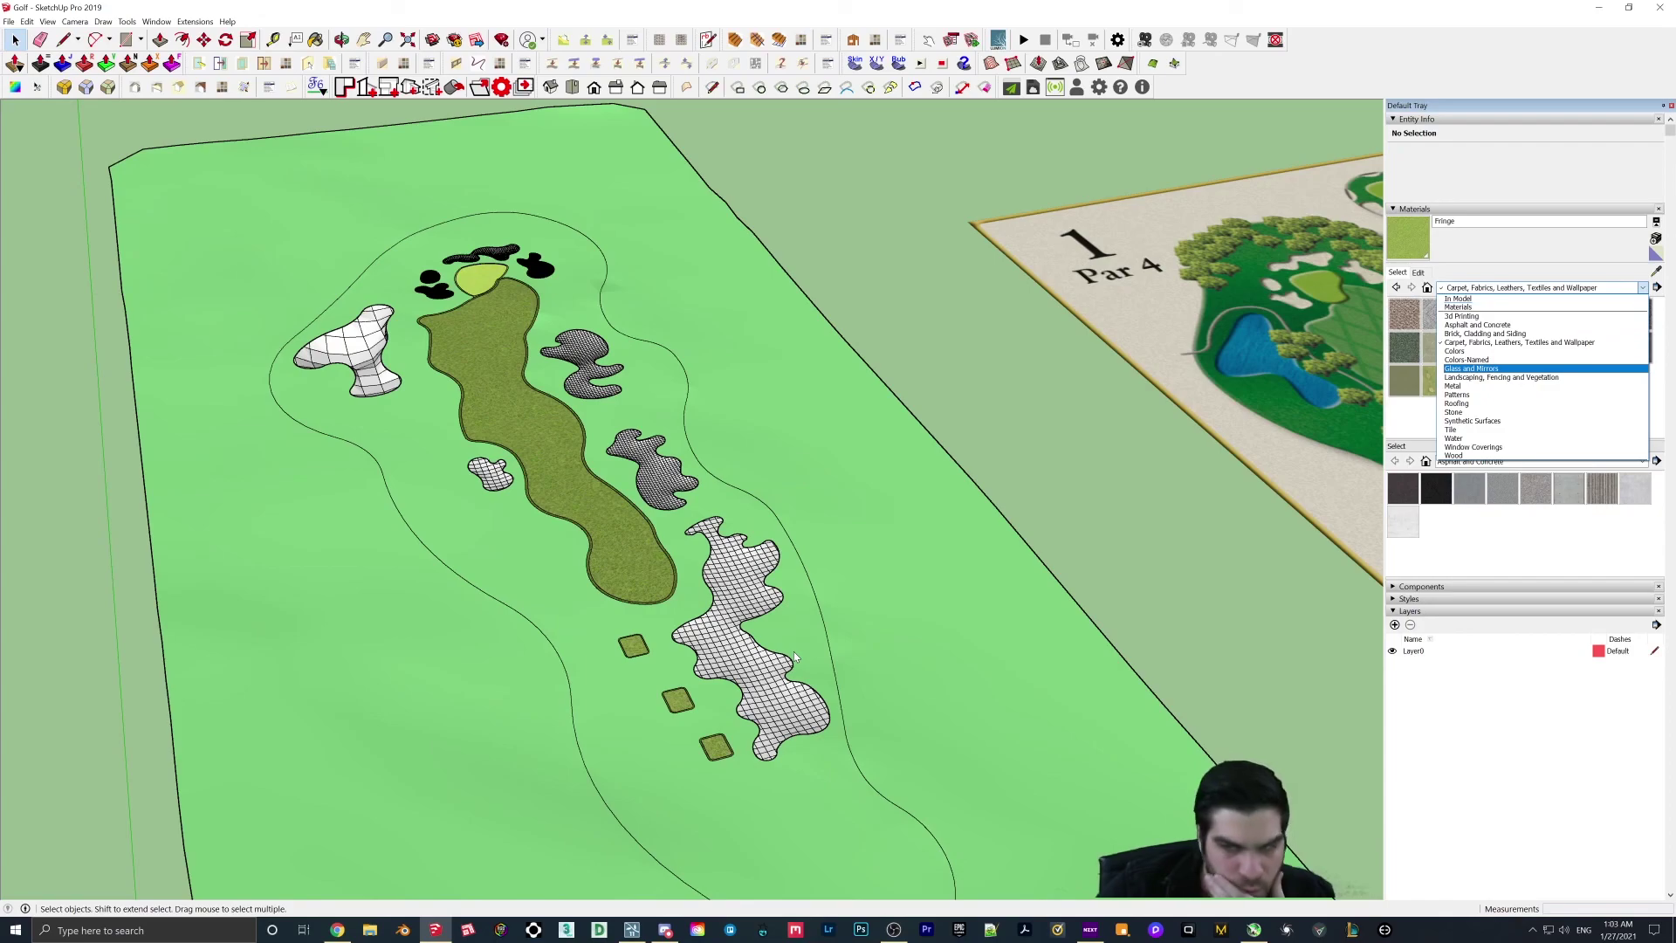
key("w")
key("w")
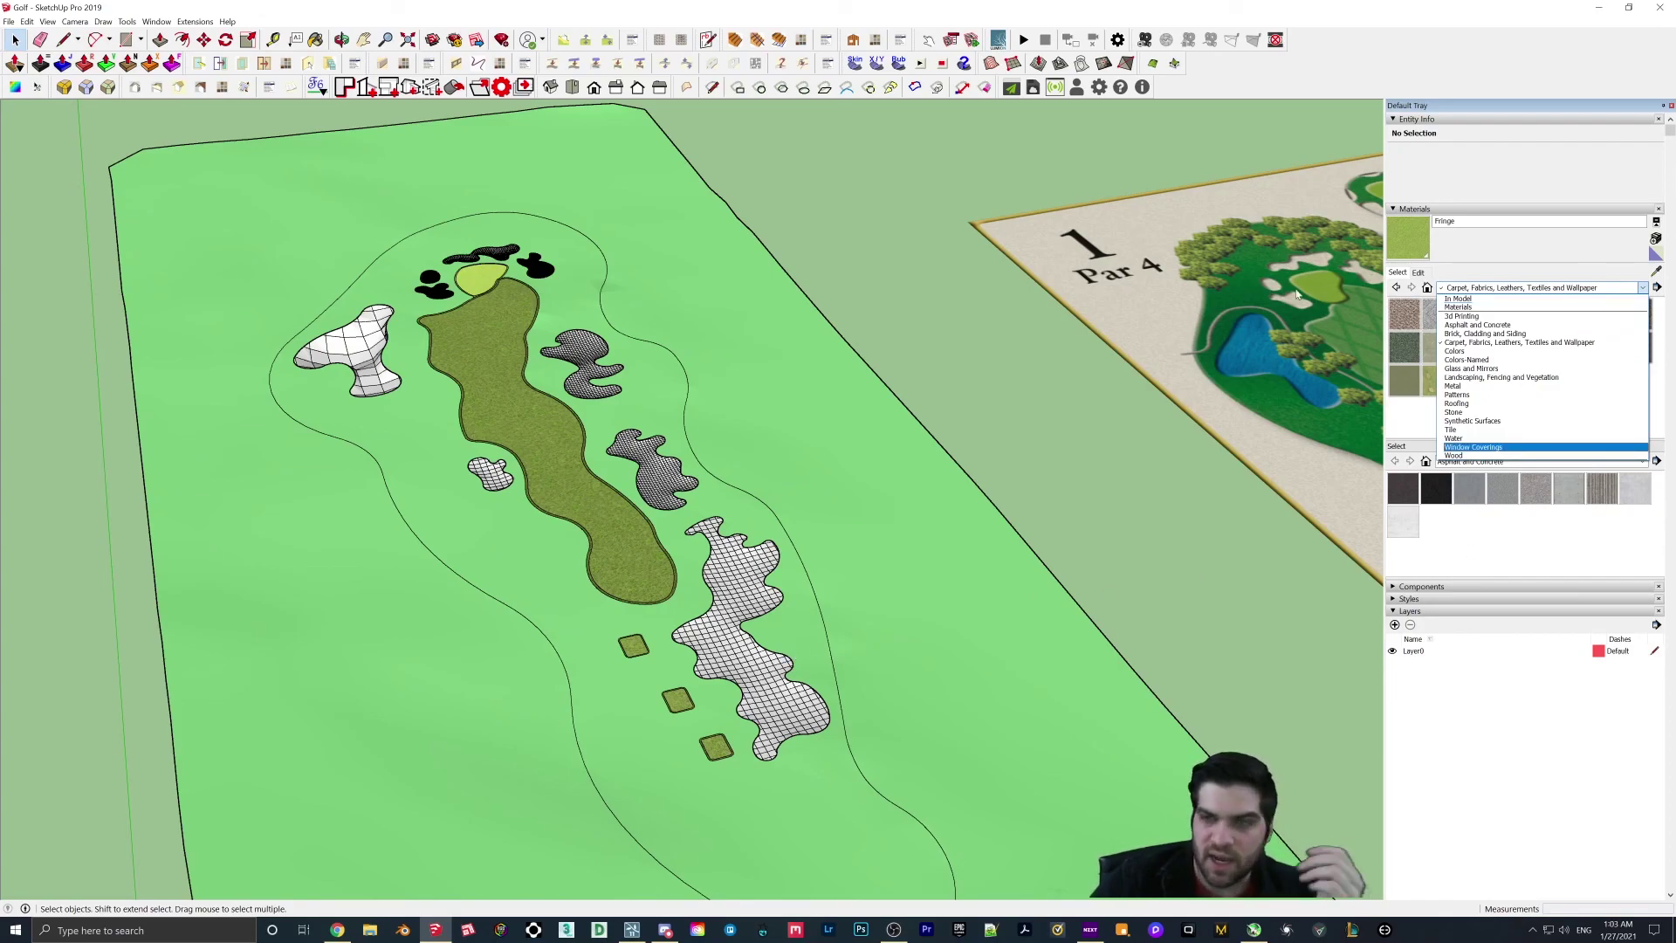
left_click(1508, 386)
left_click(1475, 287)
left_click(1509, 375)
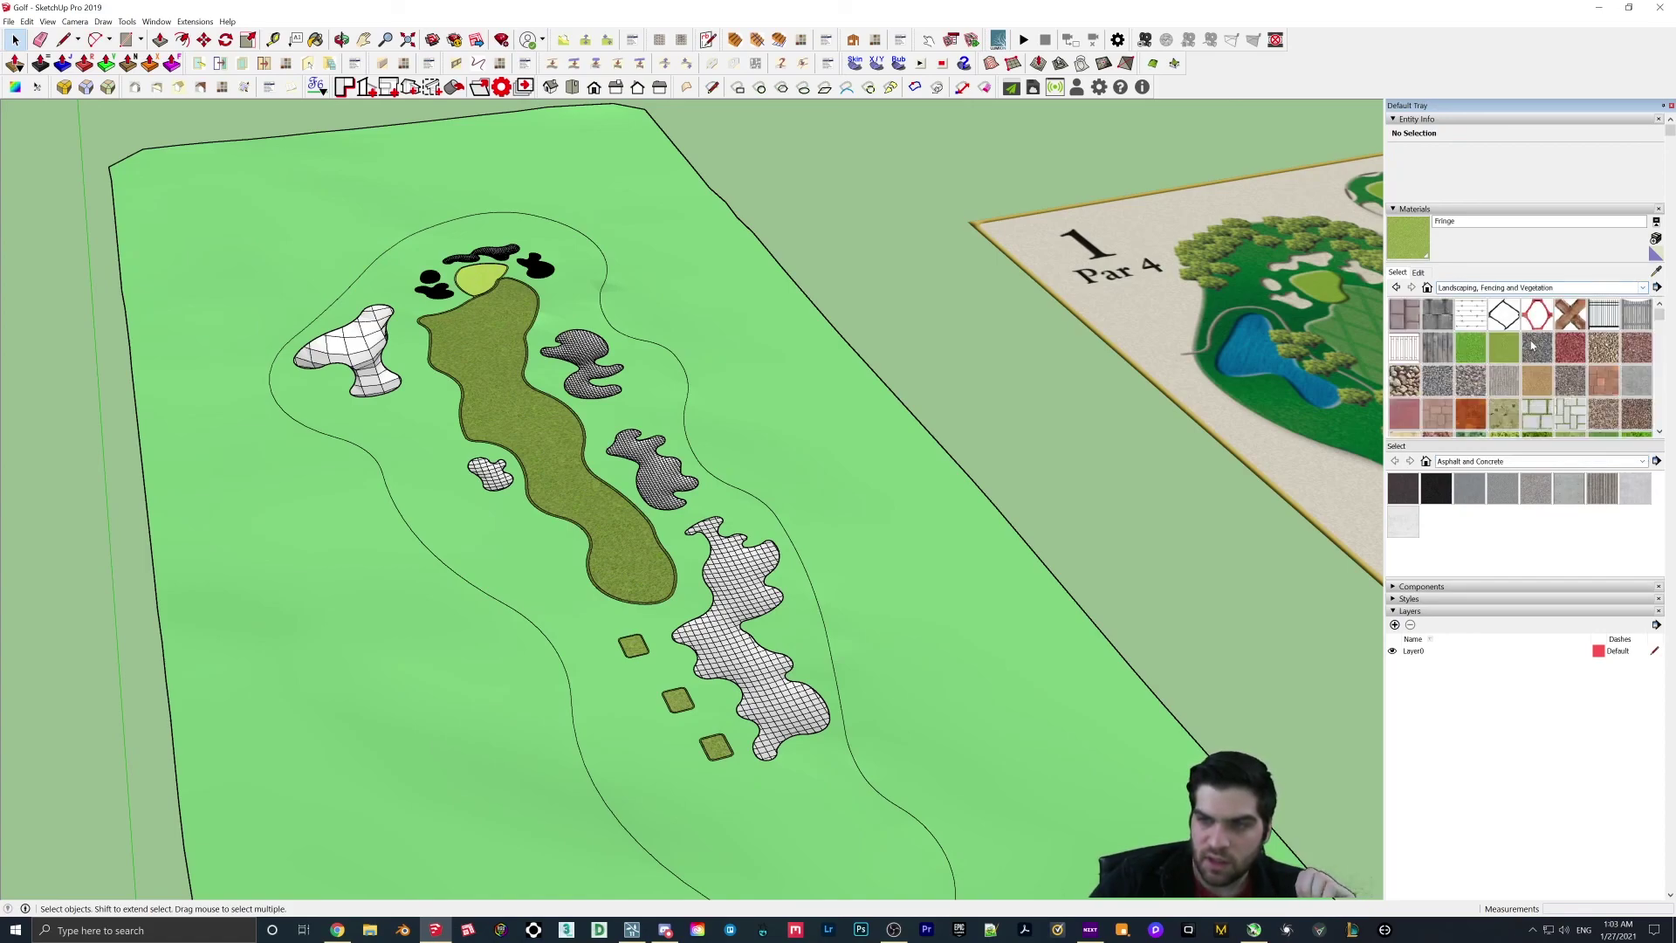
Step: Paint the bunker and pond meshes with the Groundcover Gravel 1 Inch material
left_click(1603, 326)
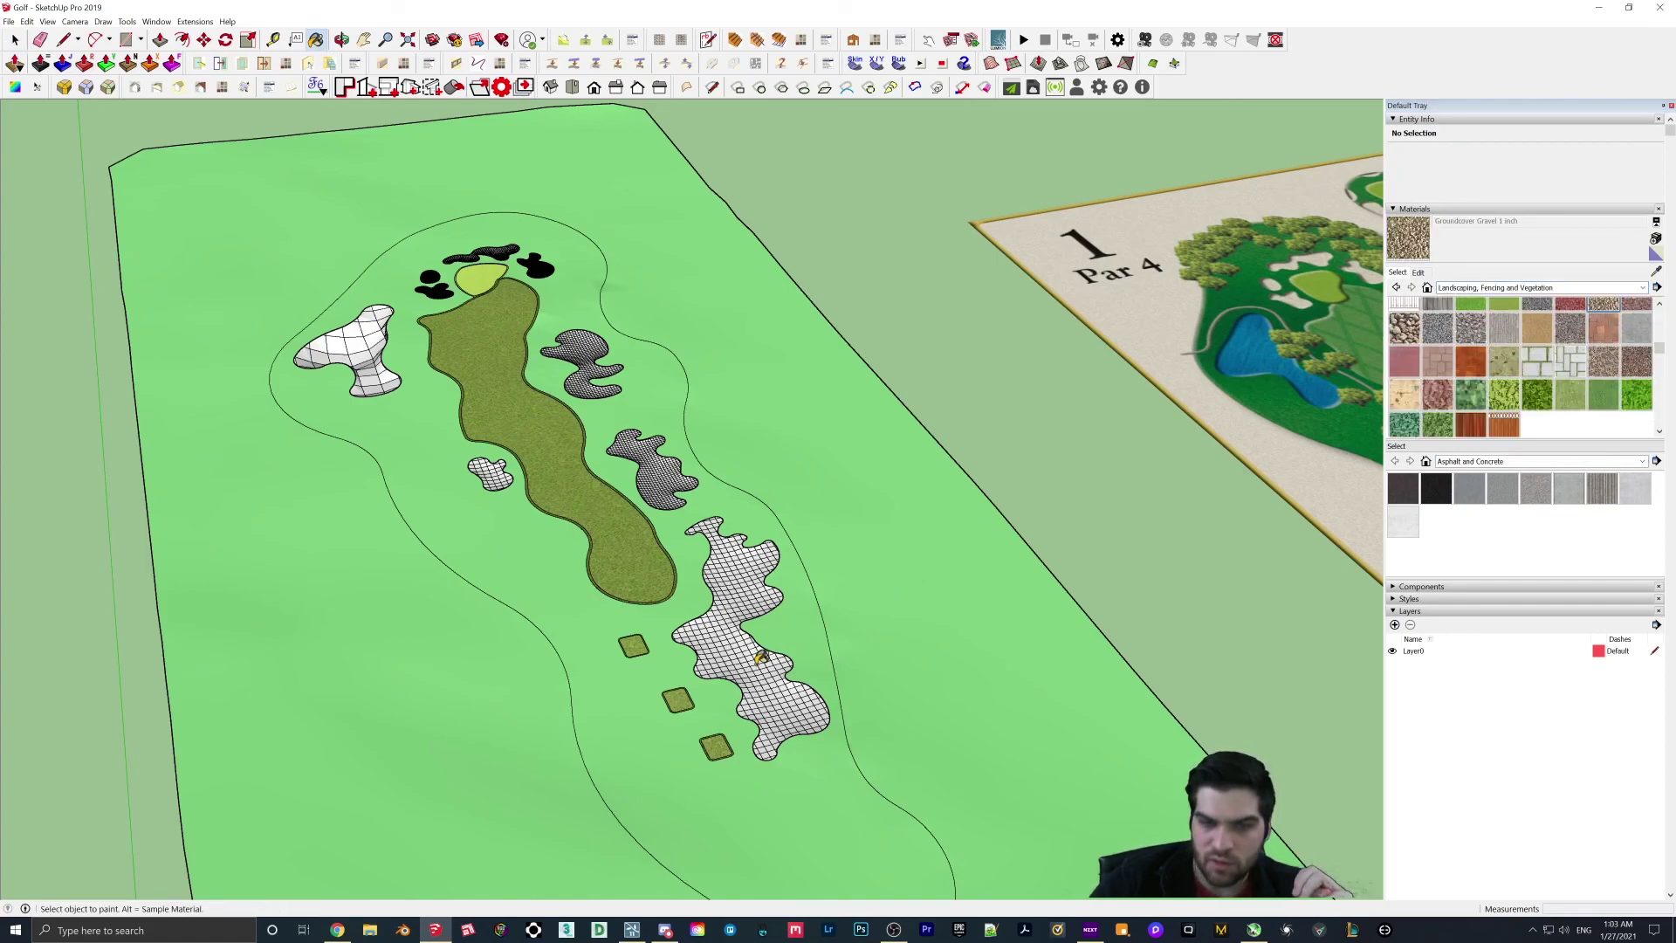
left_click(762, 657)
mouse_move(708, 543)
middle_mouse_down()
mouse_move(663, 597)
mouse_move(734, 593)
middle_mouse_up()
scroll(460, 512, "up", 2)
middle_click_drag(460, 512, 460, 411)
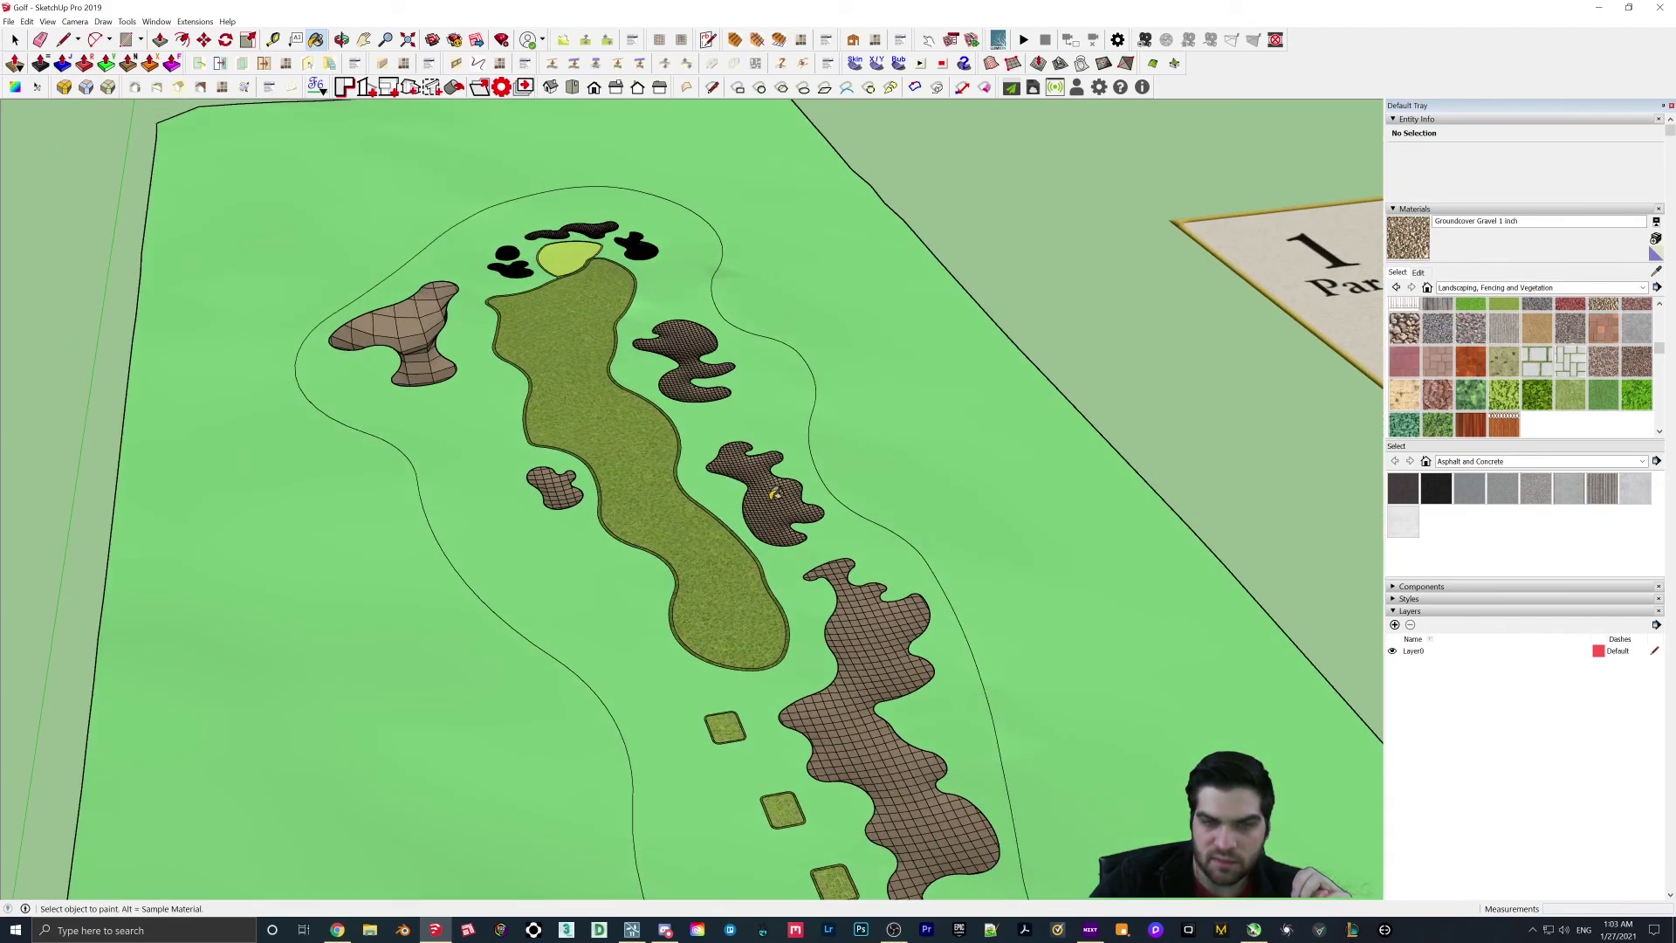
scroll(786, 524, "up", 2)
middle_click_drag(699, 446, 830, 458)
scroll(831, 455, "down", 3)
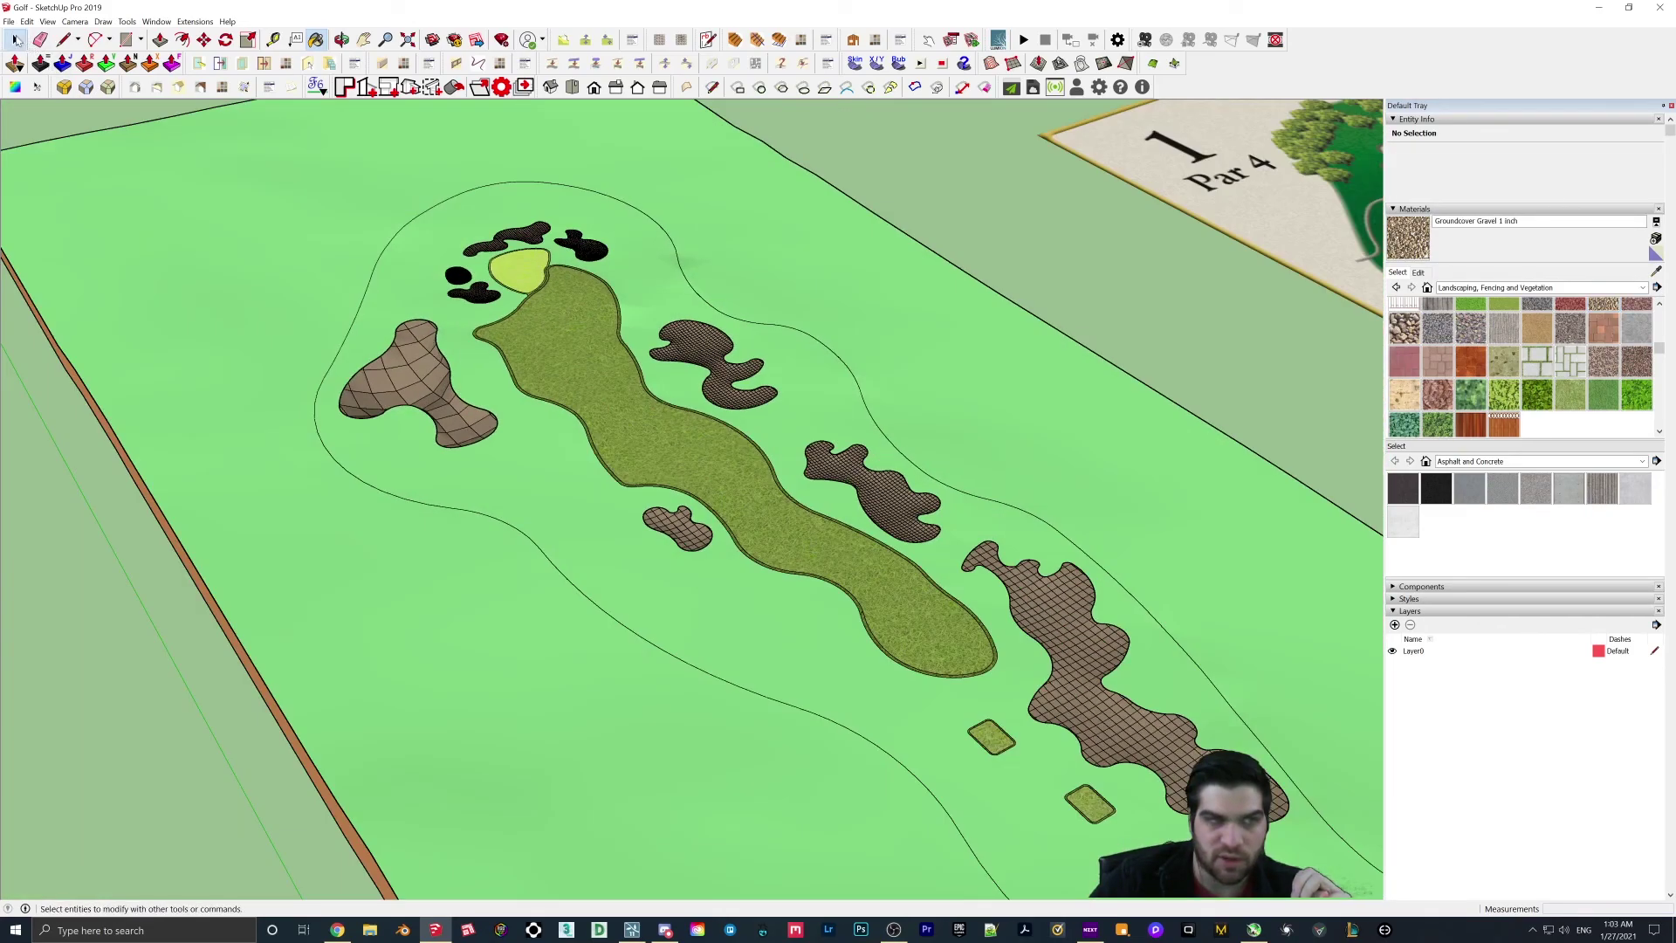
Step: Open the pond mesh group, select all its geometry and paint it with the Small Aggregate material
left_click(16, 39)
scroll(407, 405, "up", 2)
left_click(440, 369)
scroll(437, 366, "up", 1)
double_click(440, 373)
triple_click(440, 372)
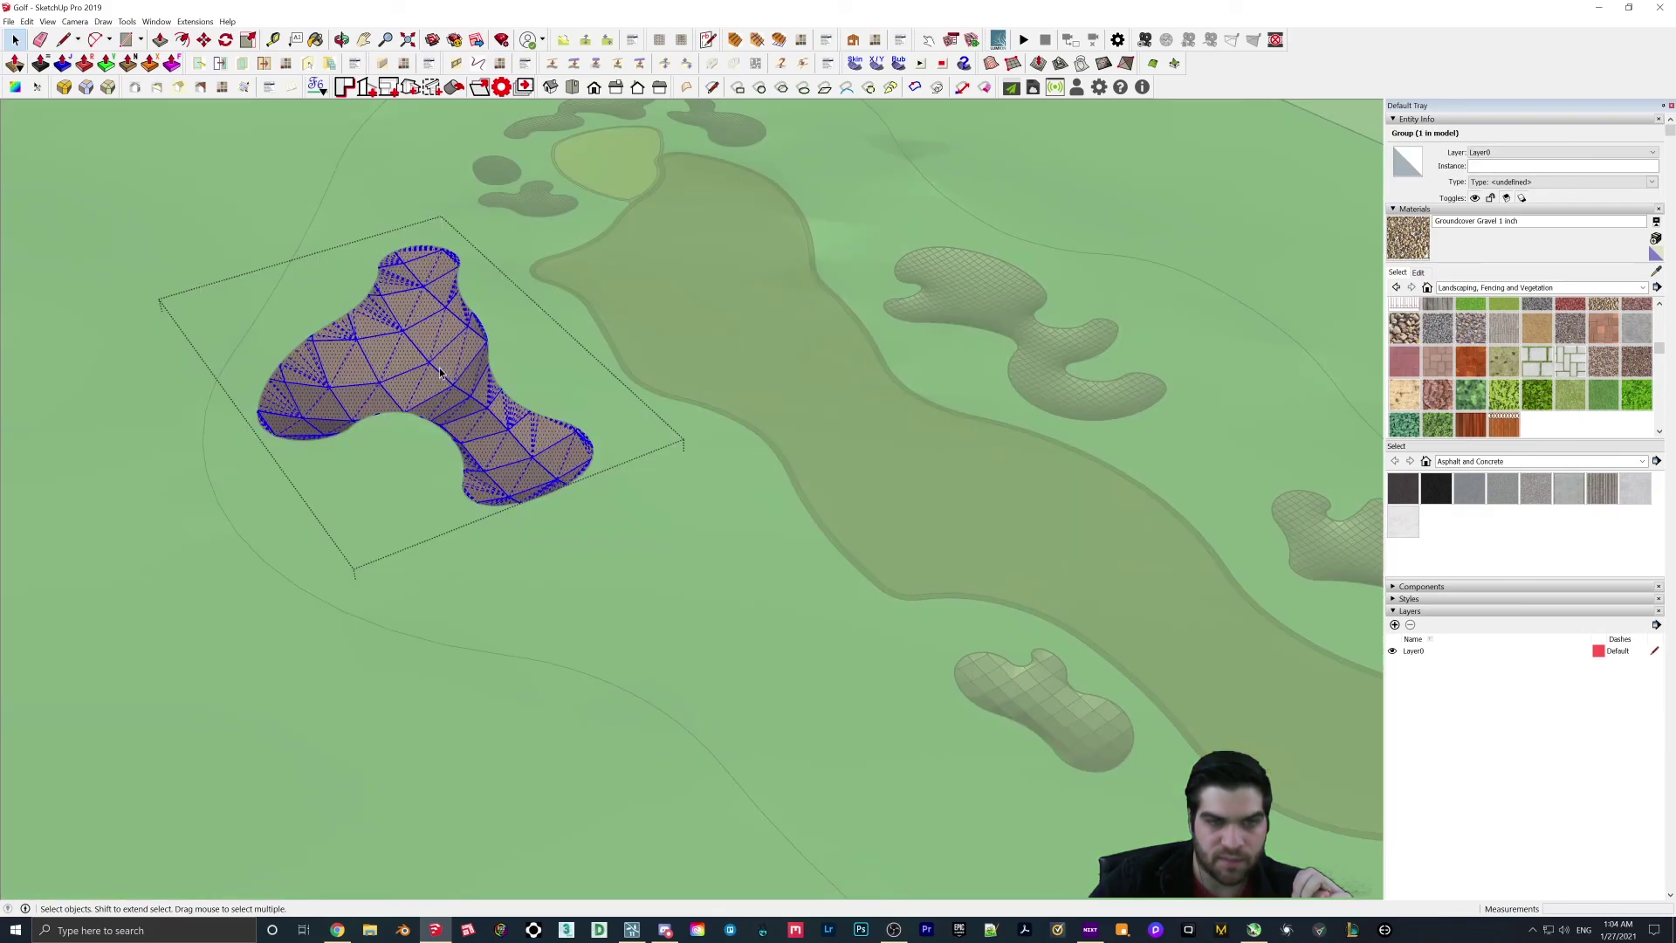
left_click(1536, 290)
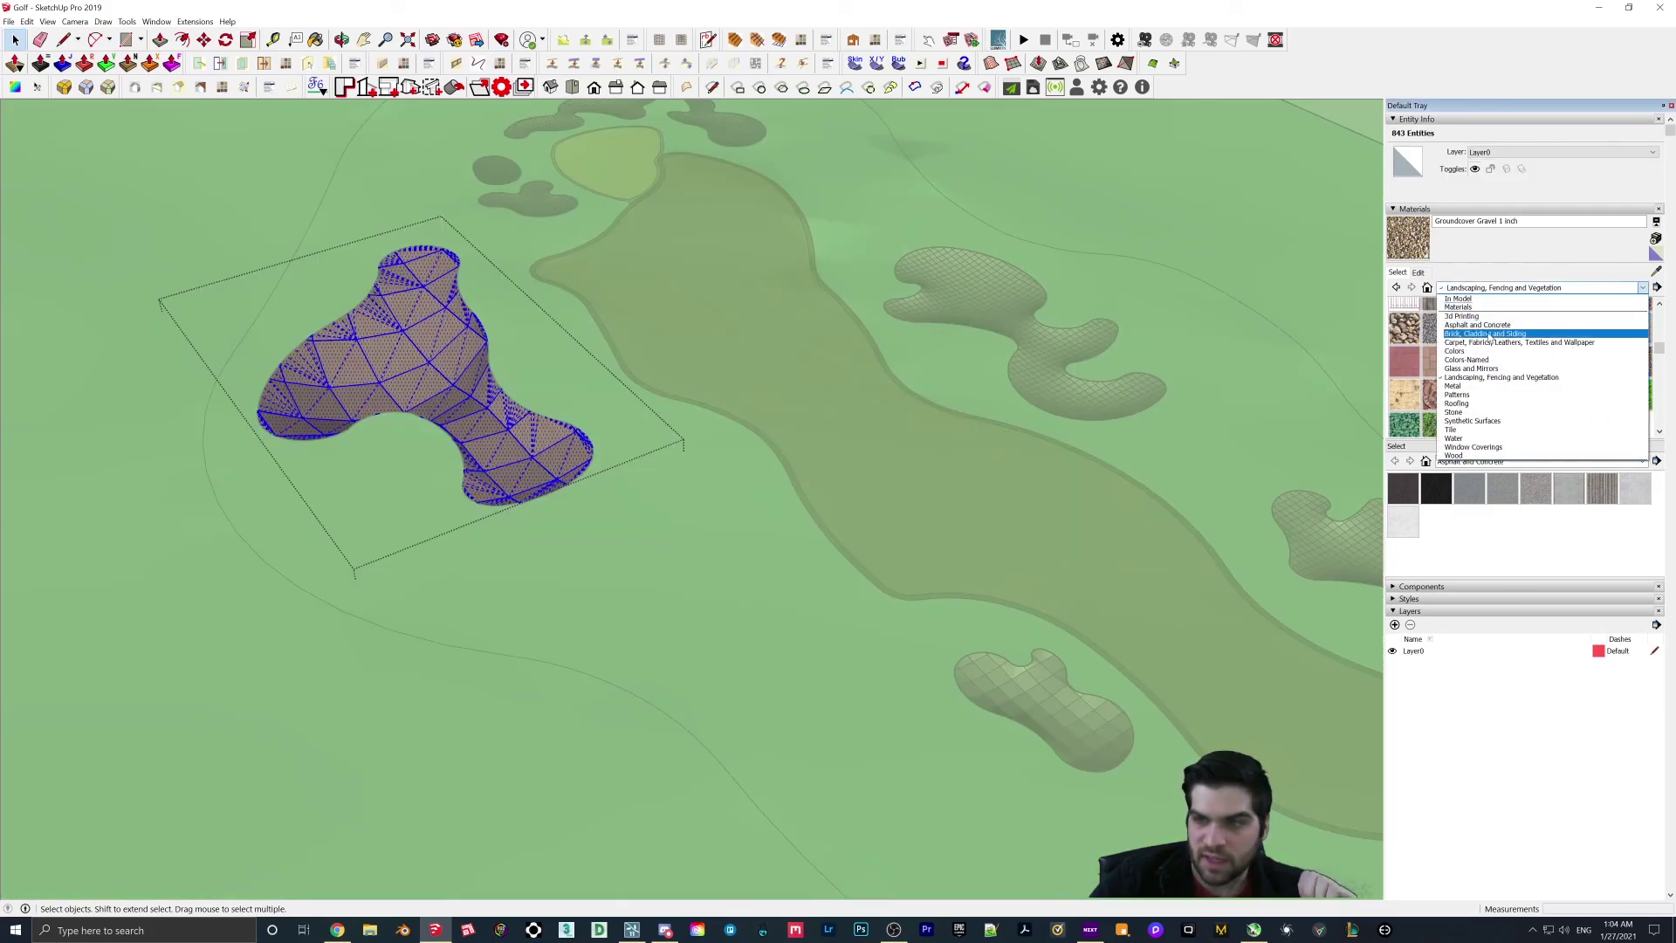
left_click(1524, 372)
scroll(1524, 372, "down", 2)
left_click(1604, 304)
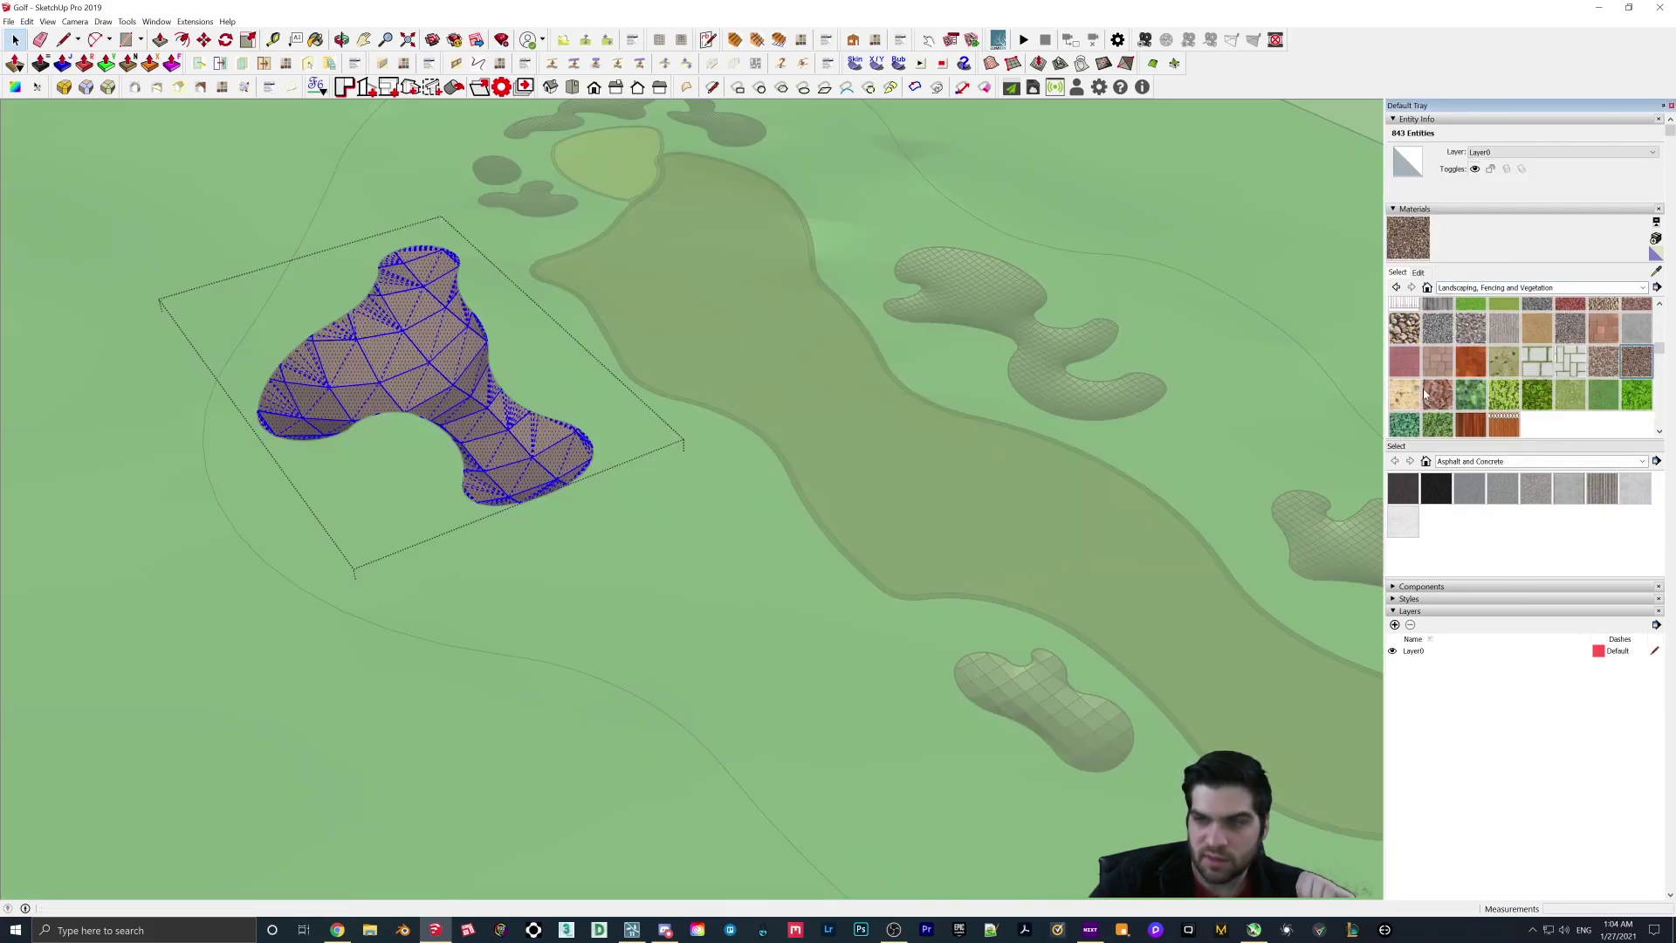
scroll(633, 406, "down", 3)
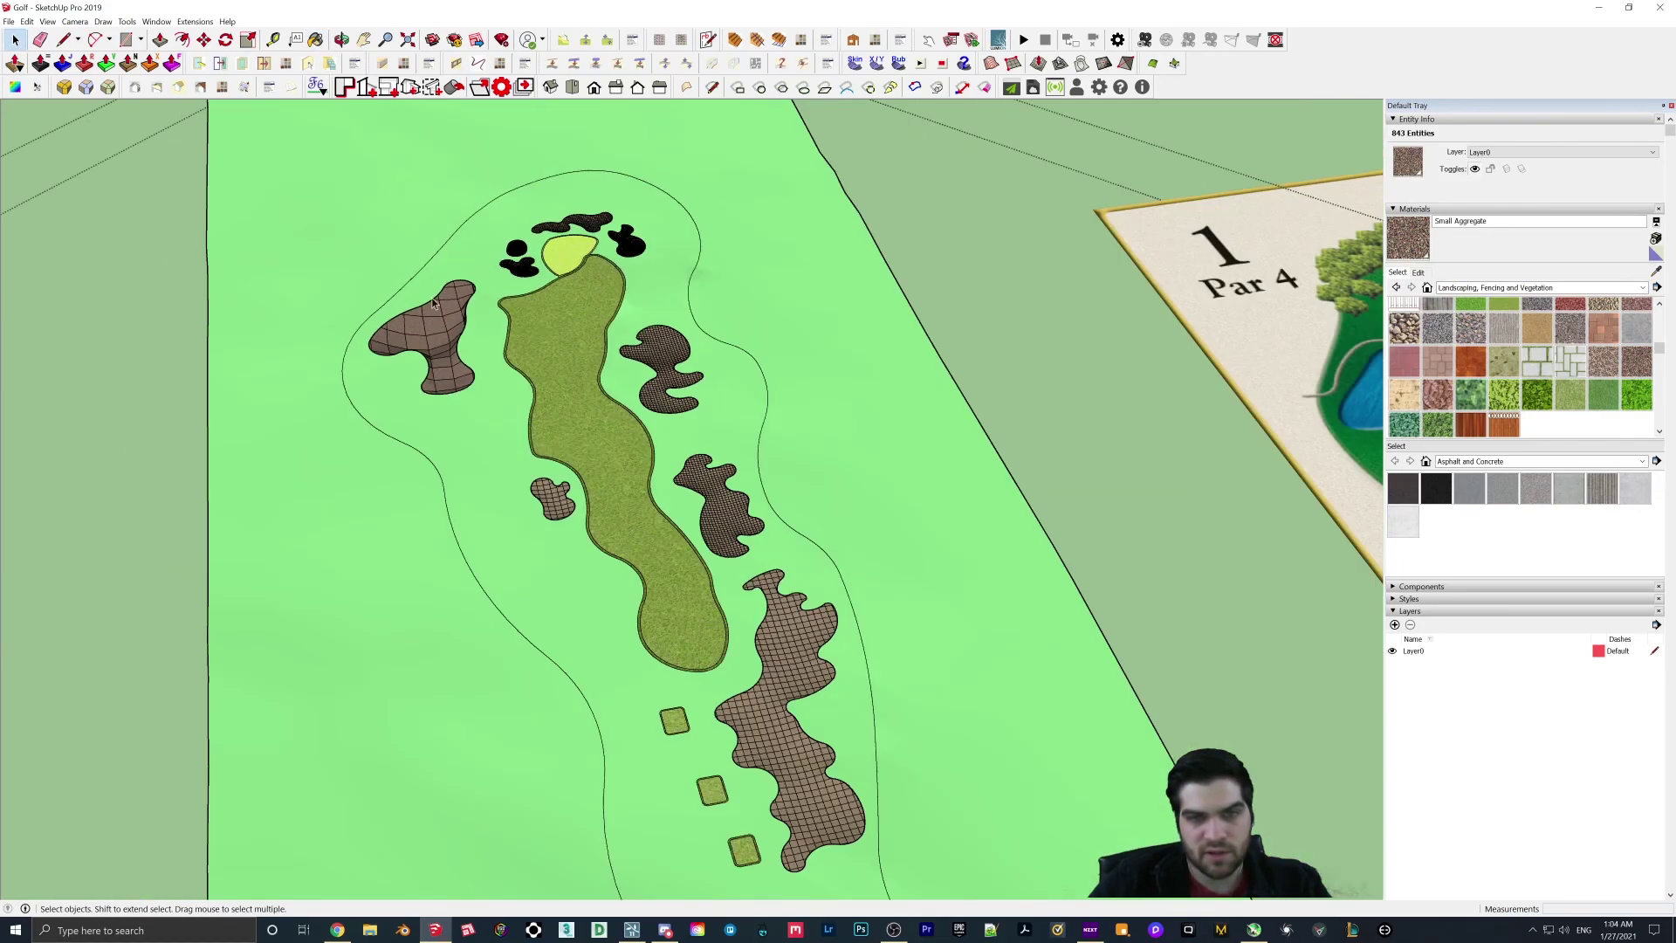
scroll(704, 402, "down", 2)
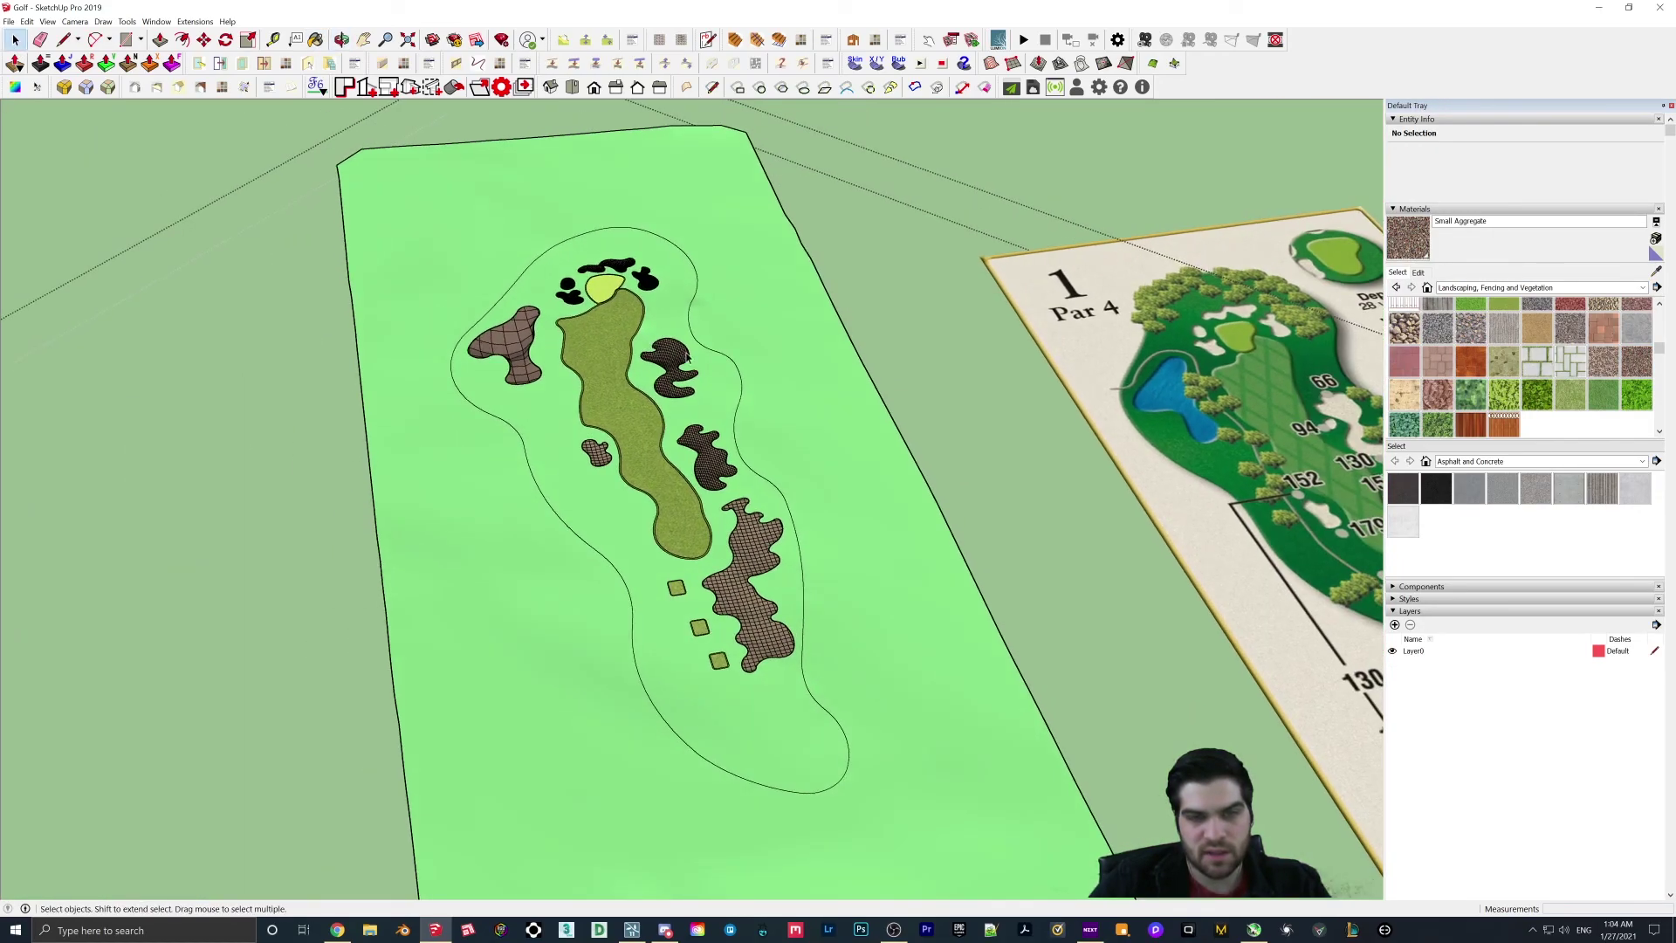
Step: Paint the surface inside the hole outline with a light vegetation texture and the surrounding terrain with Vegetation Blur 03
scroll(704, 401, "up", 3)
scroll(704, 402, "down", 3)
scroll(857, 338, "up", 3)
left_click(857, 339)
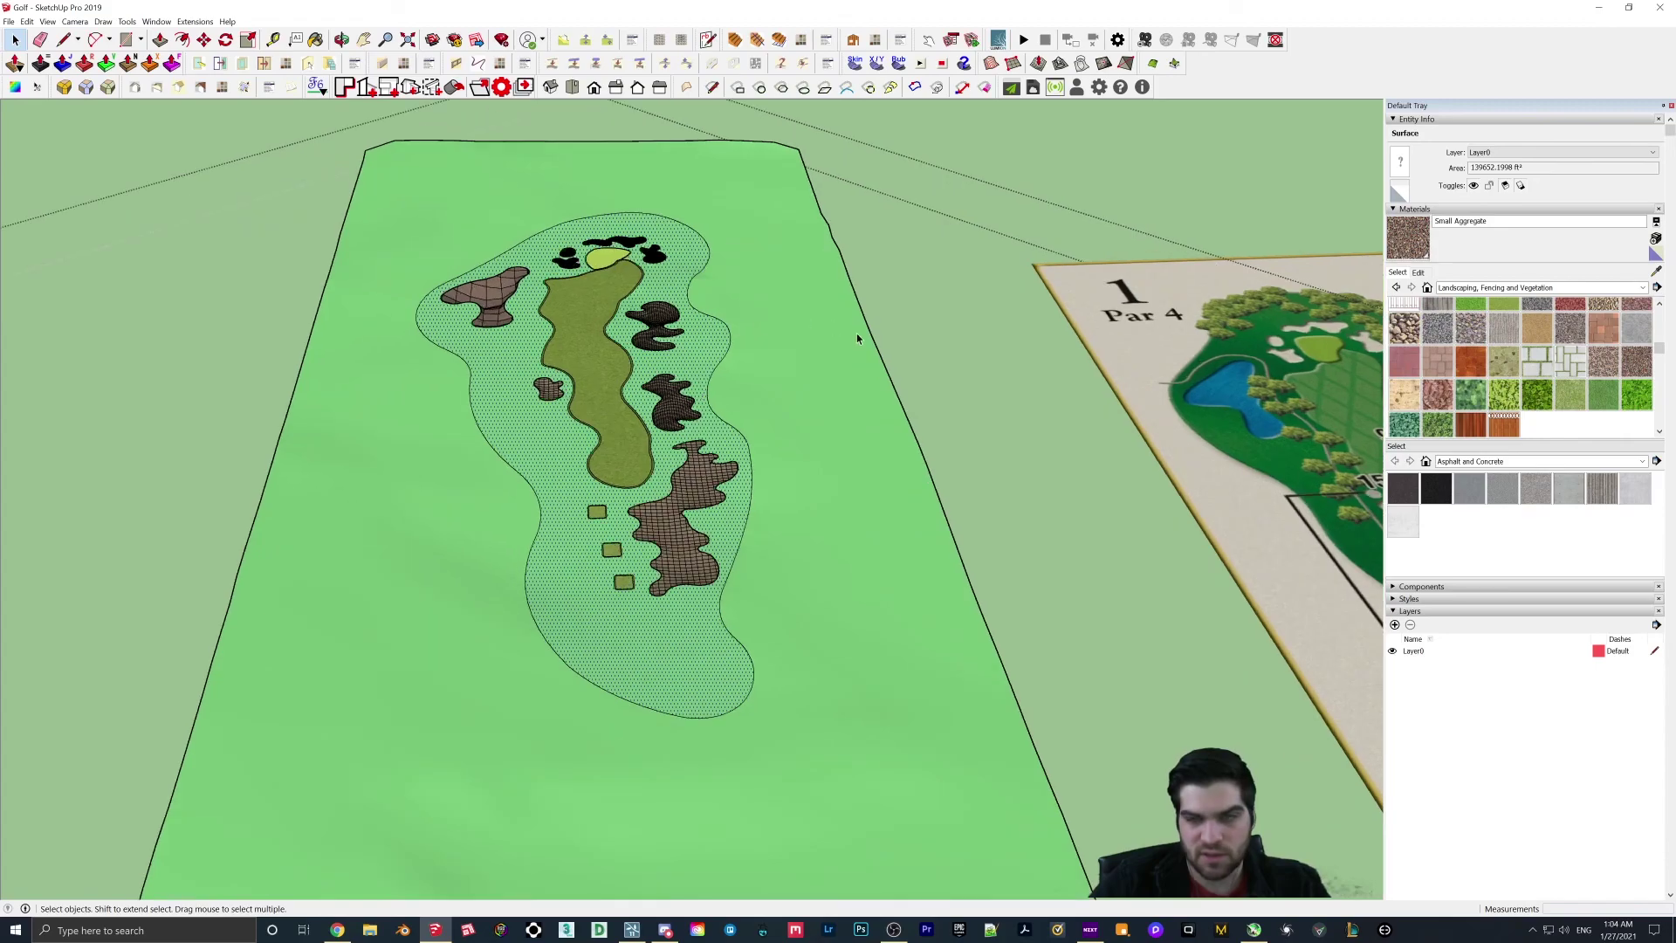
scroll(1508, 324, "down", 2)
left_click(1504, 341)
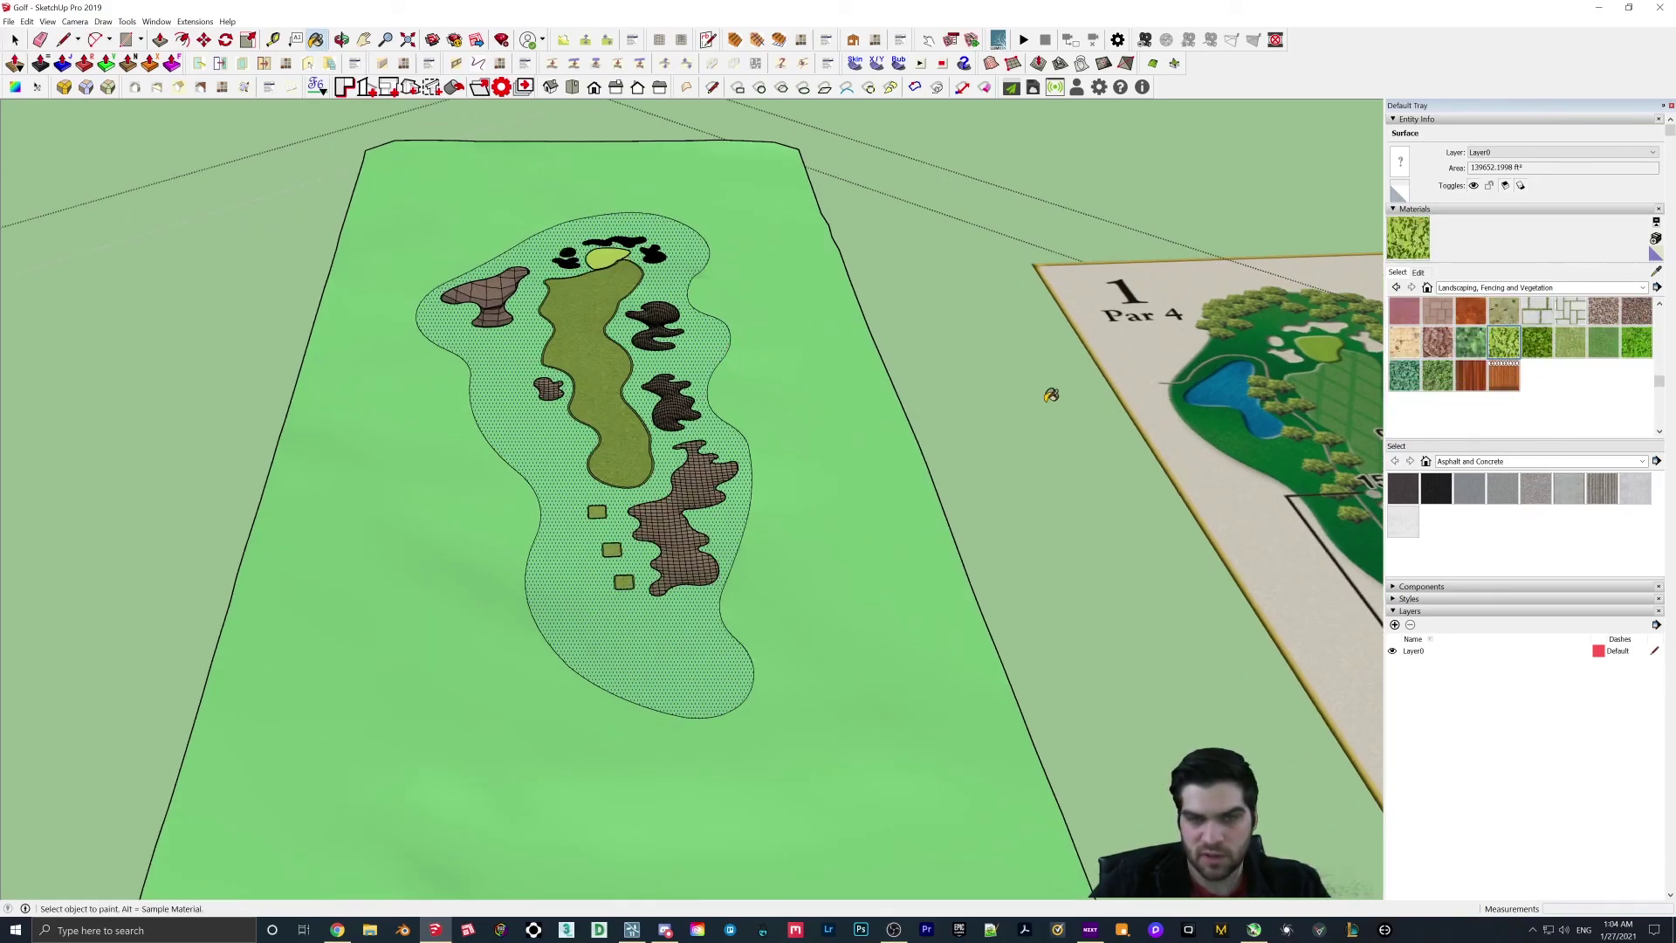
left_click(720, 410)
left_click(833, 427)
scroll(656, 446, "up", 2)
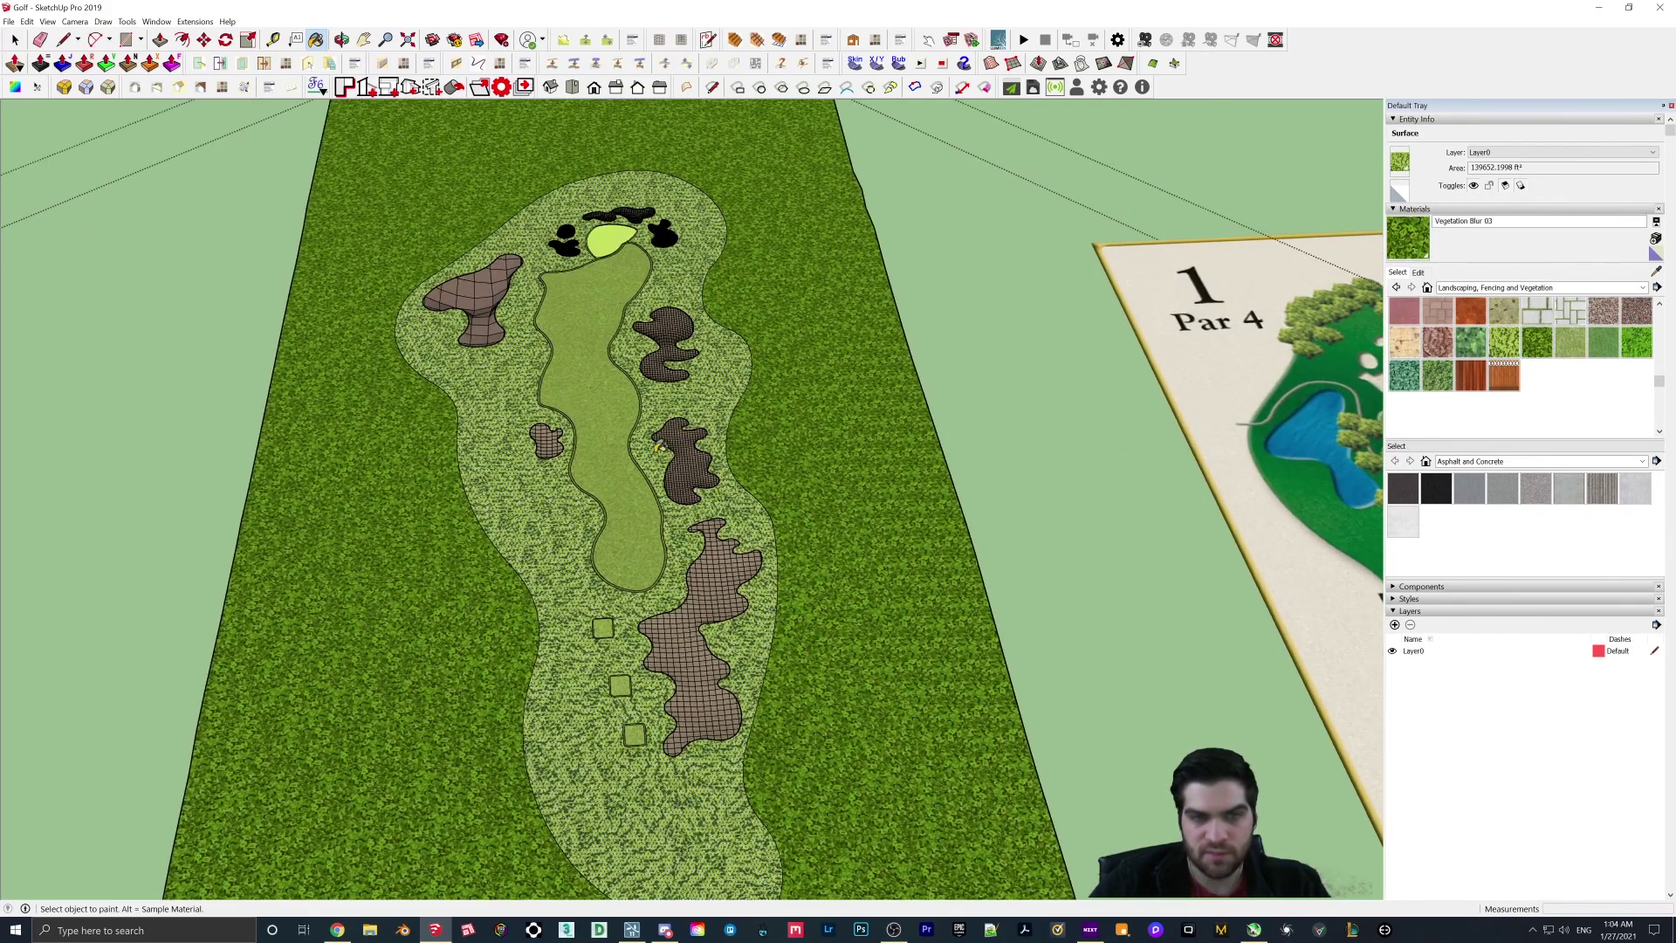
mouse_move(658, 447)
middle_mouse_down()
mouse_move(842, 404)
mouse_move(857, 423)
mouse_move(917, 419)
mouse_move(494, 418)
mouse_move(554, 442)
mouse_move(699, 682)
mouse_move(768, 633)
mouse_move(655, 627)
mouse_move(716, 596)
middle_mouse_up()
scroll(494, 418, "up", 2)
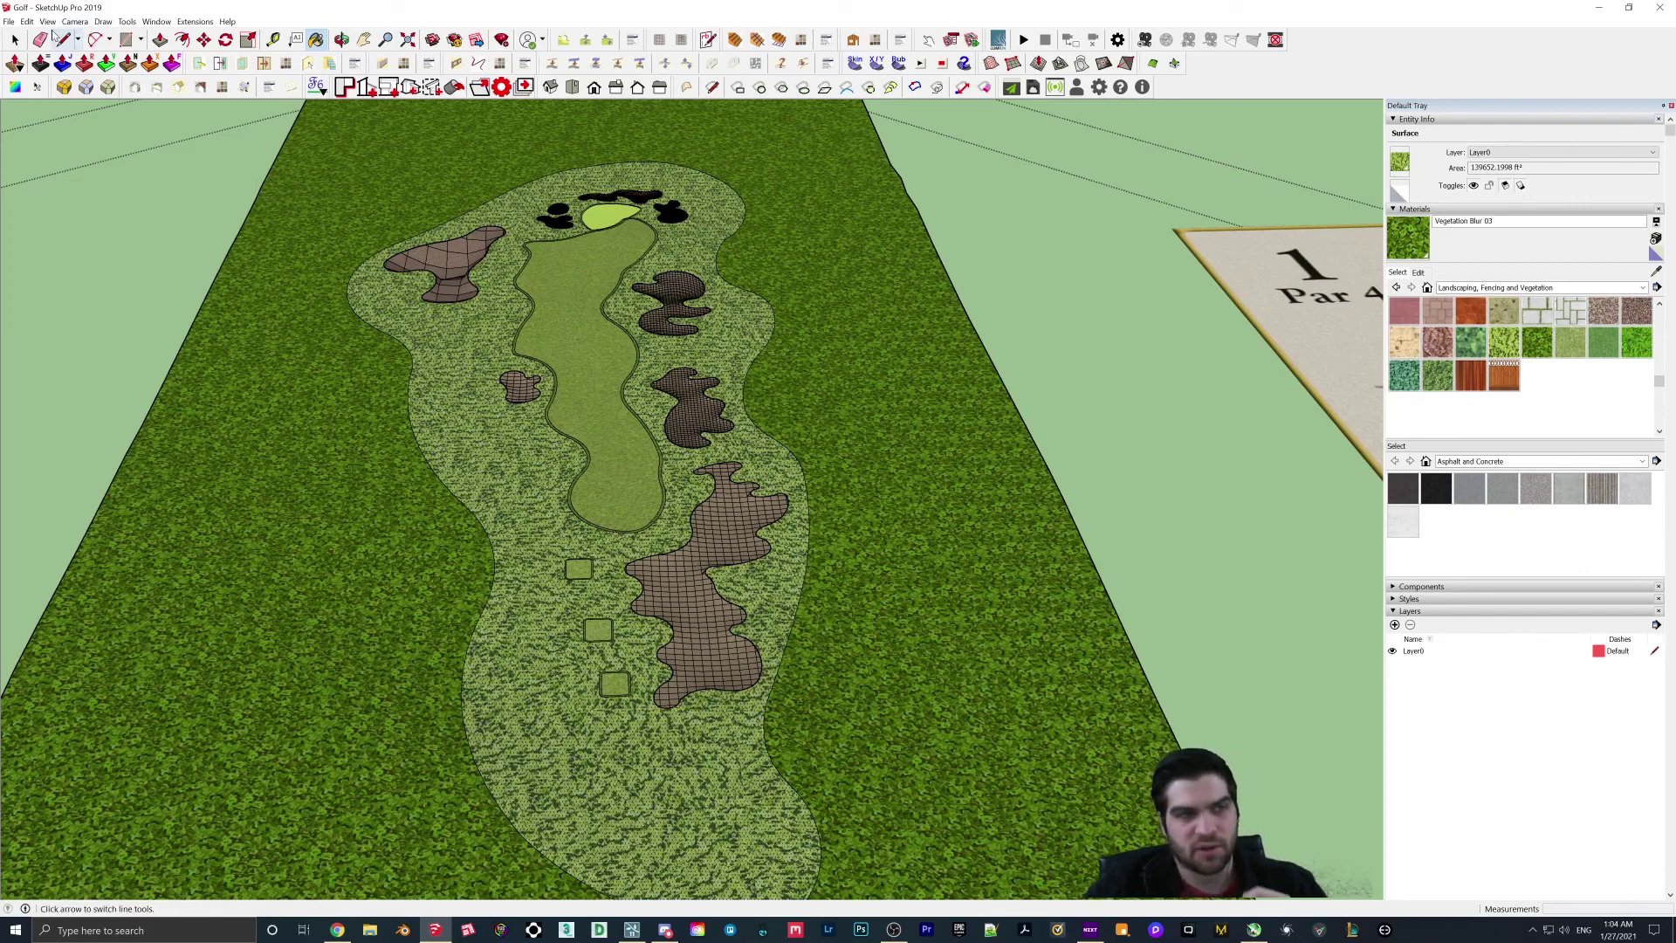
Step: Save the golf model with its newly textured terrain
left_click(9, 21)
left_click(23, 83)
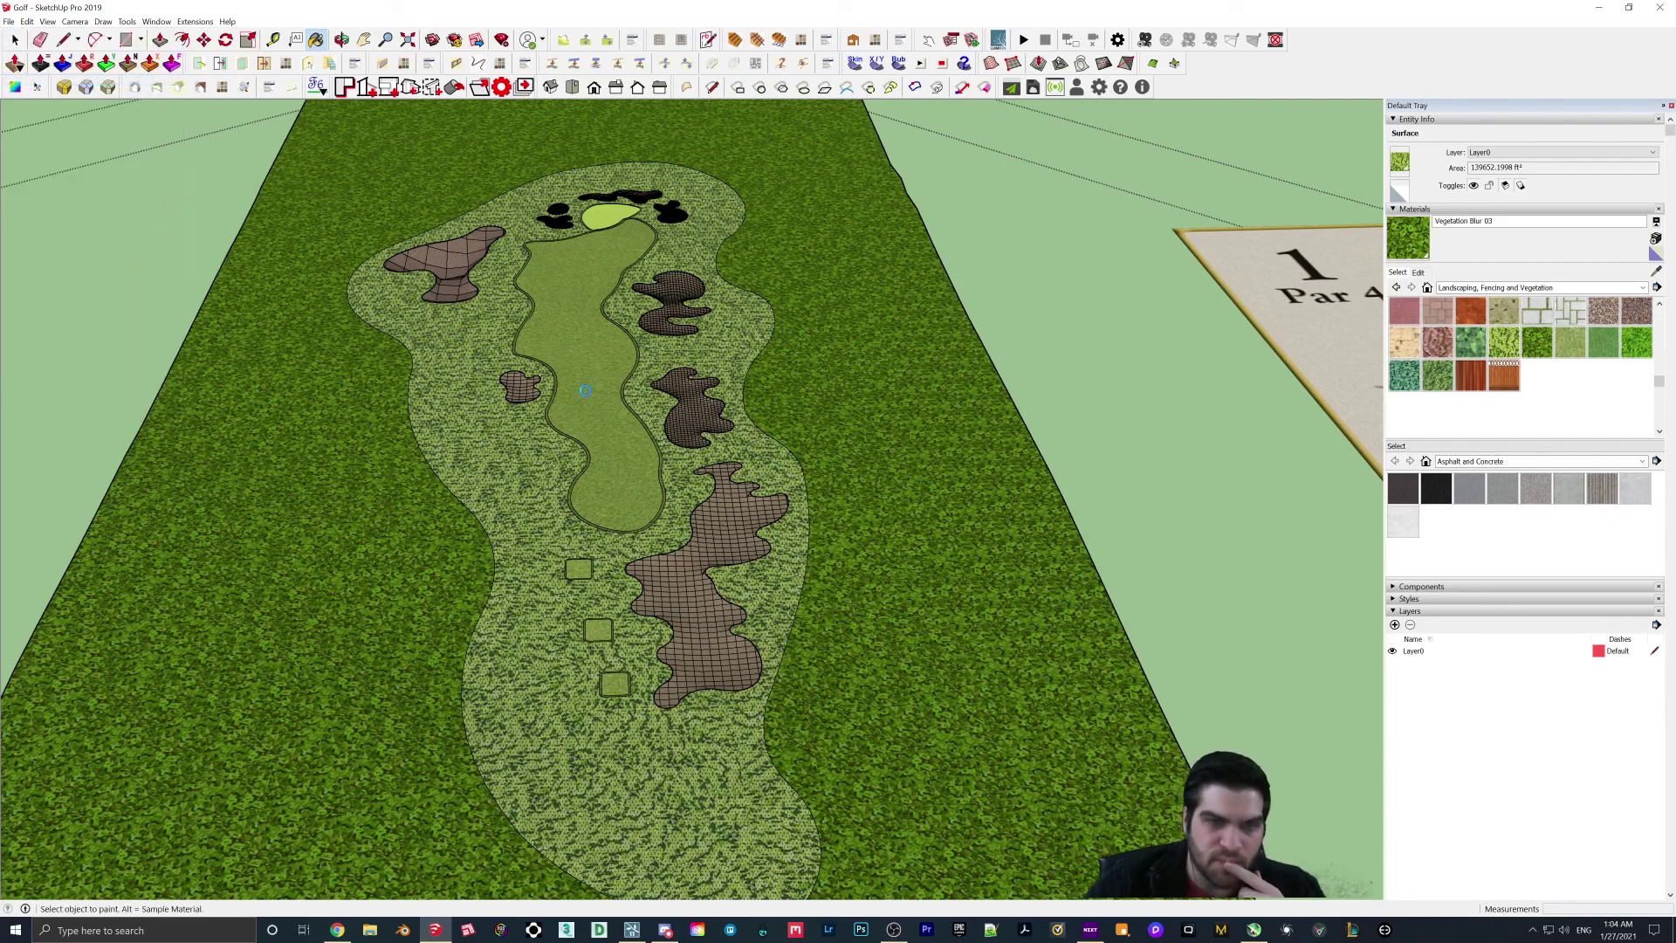
middle_click_drag(601, 386, 664, 389)
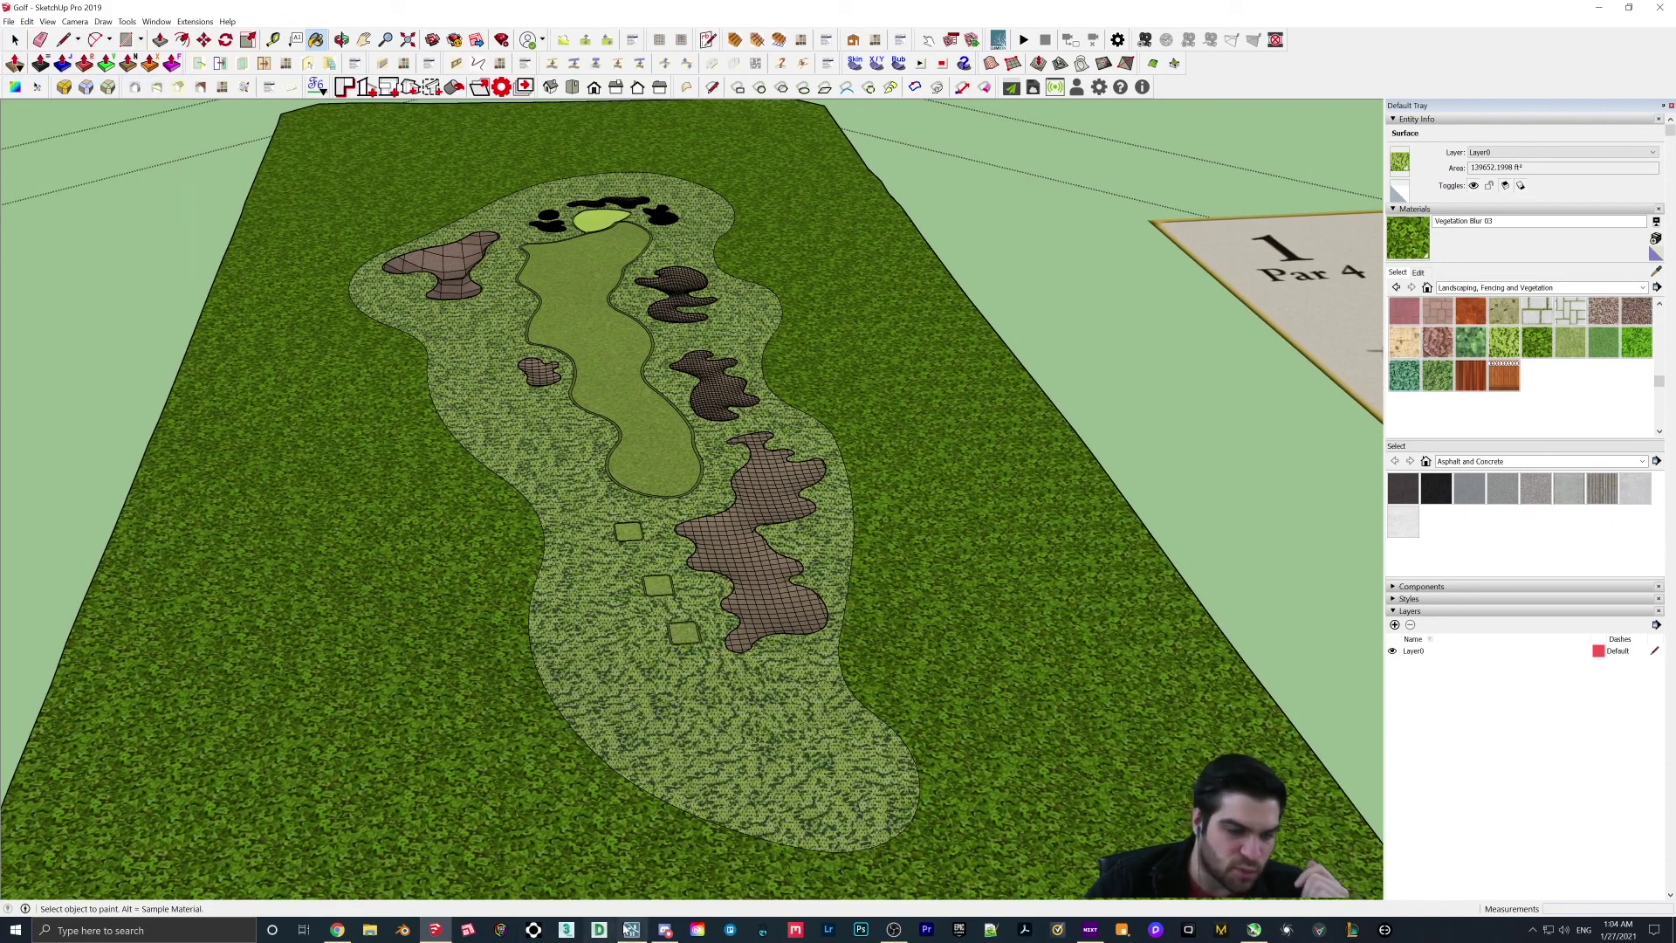